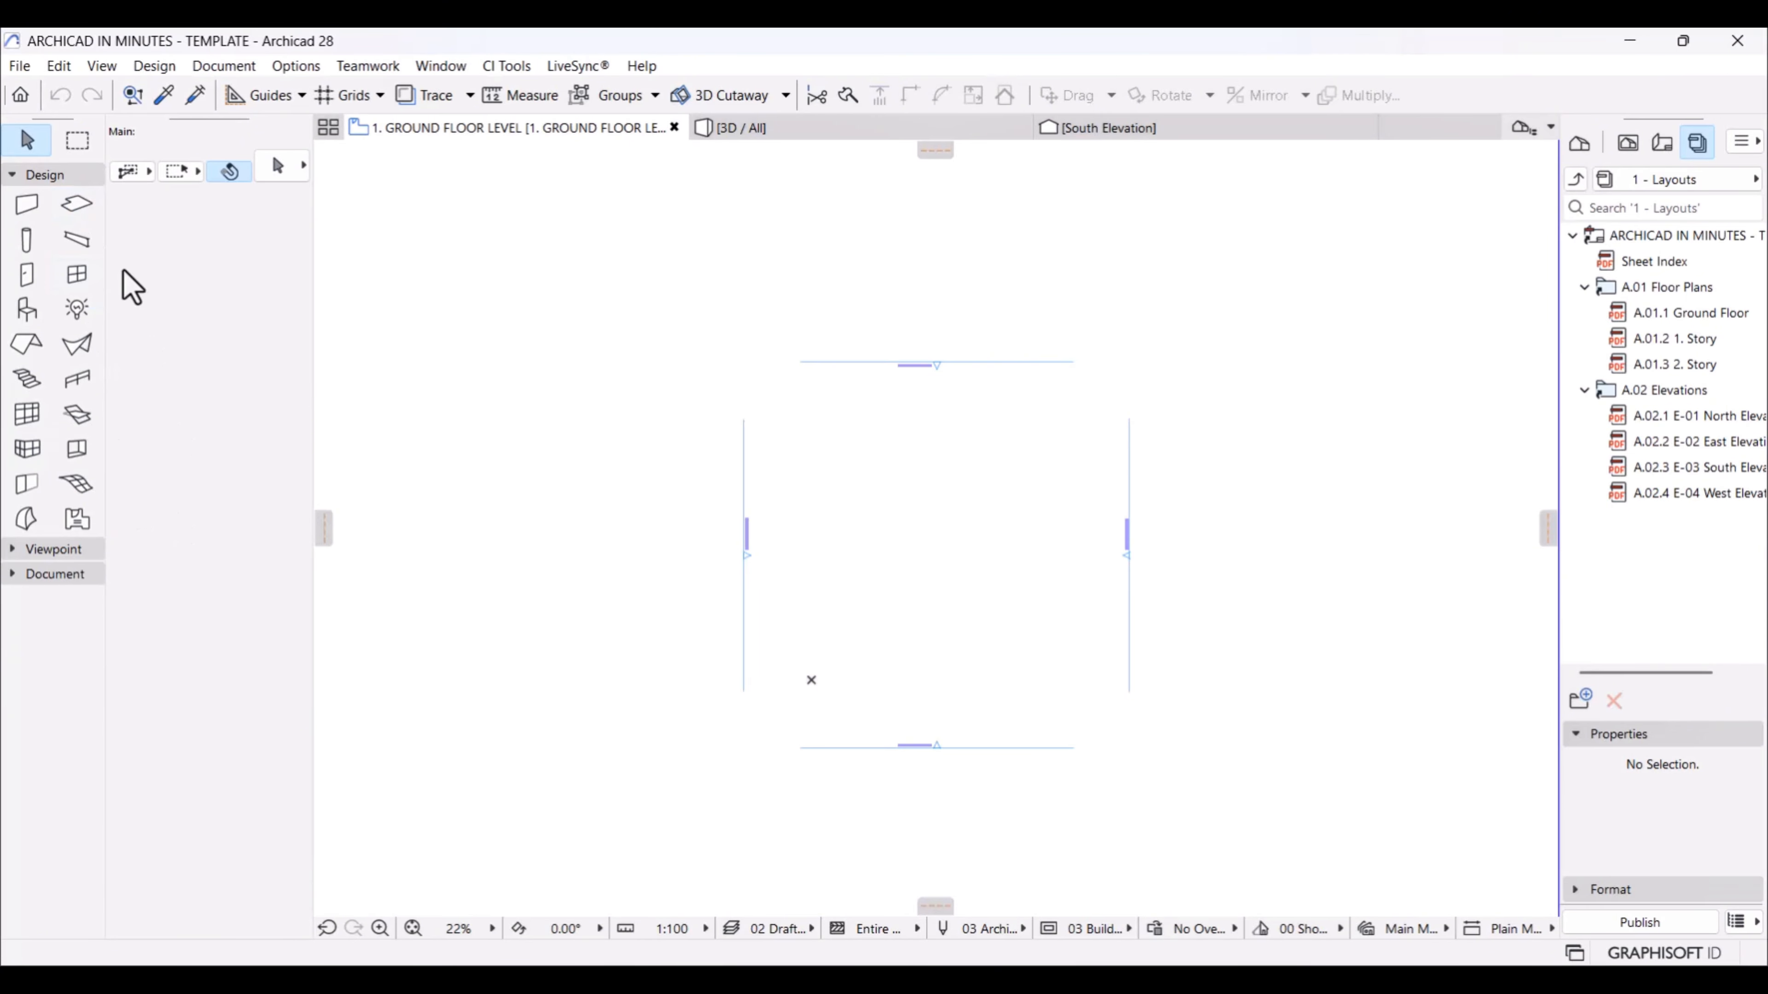
Step: Open the Slab tool's default settings and leave only the geometry and positioning section expanded
click(73, 208)
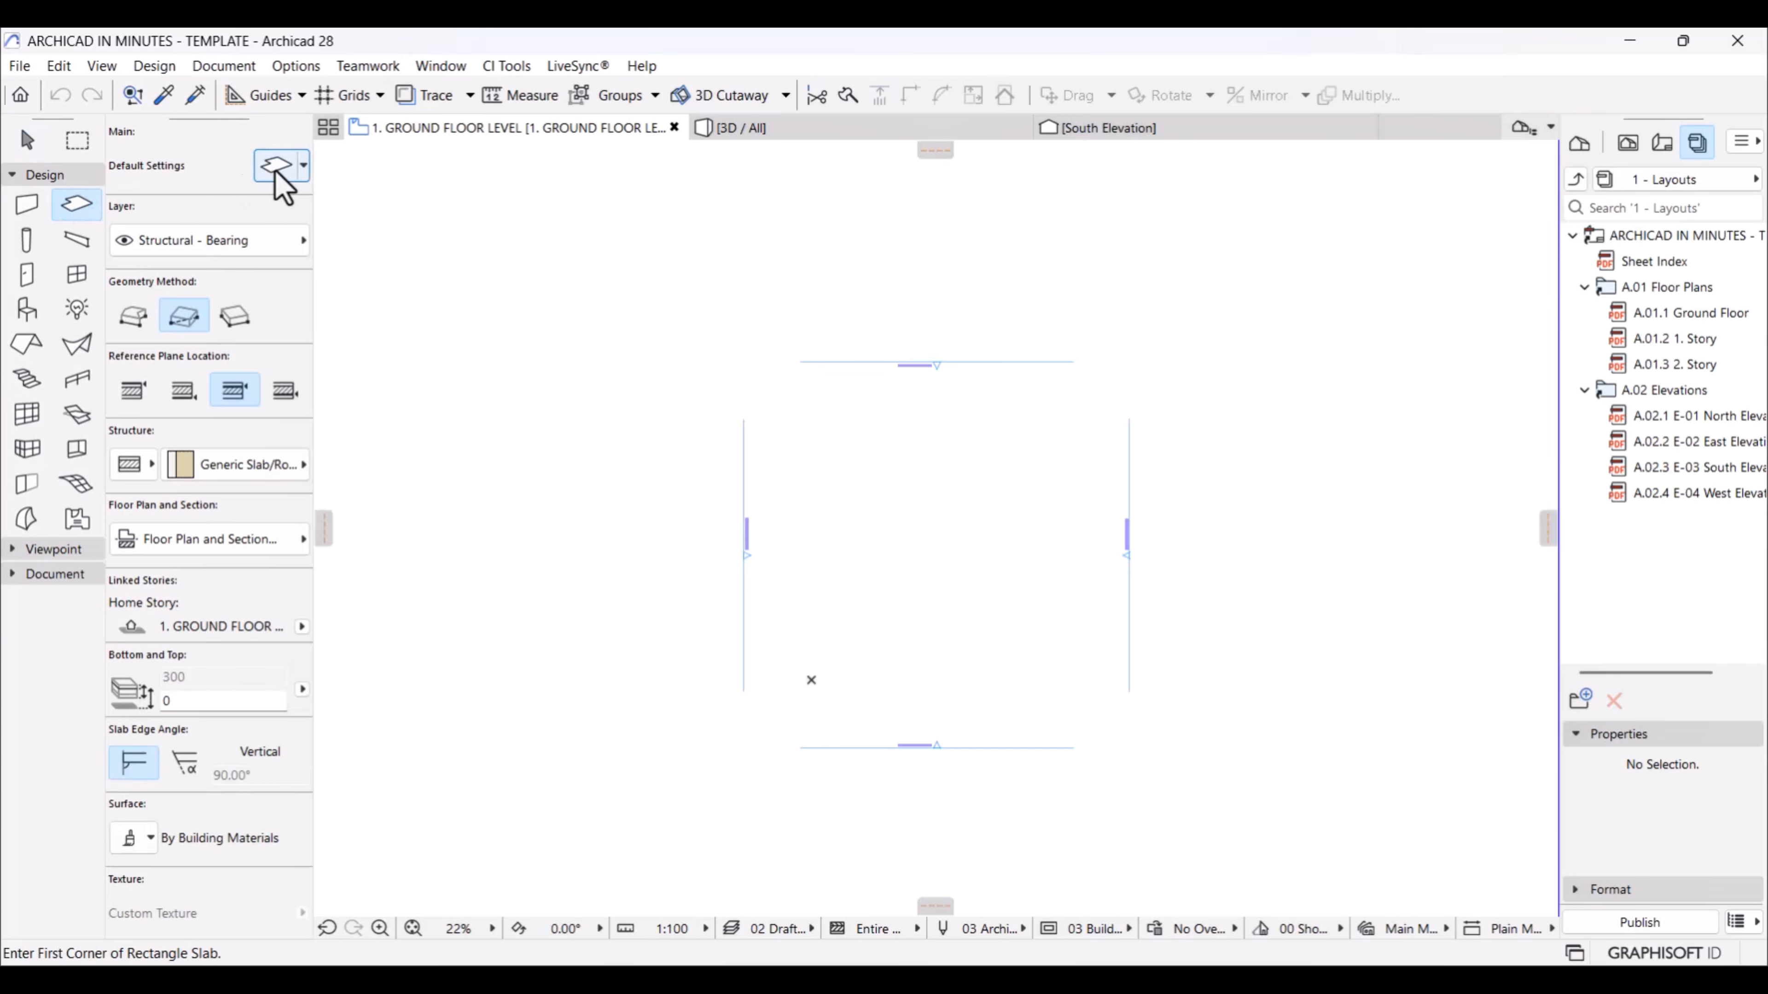
double_click(75, 205)
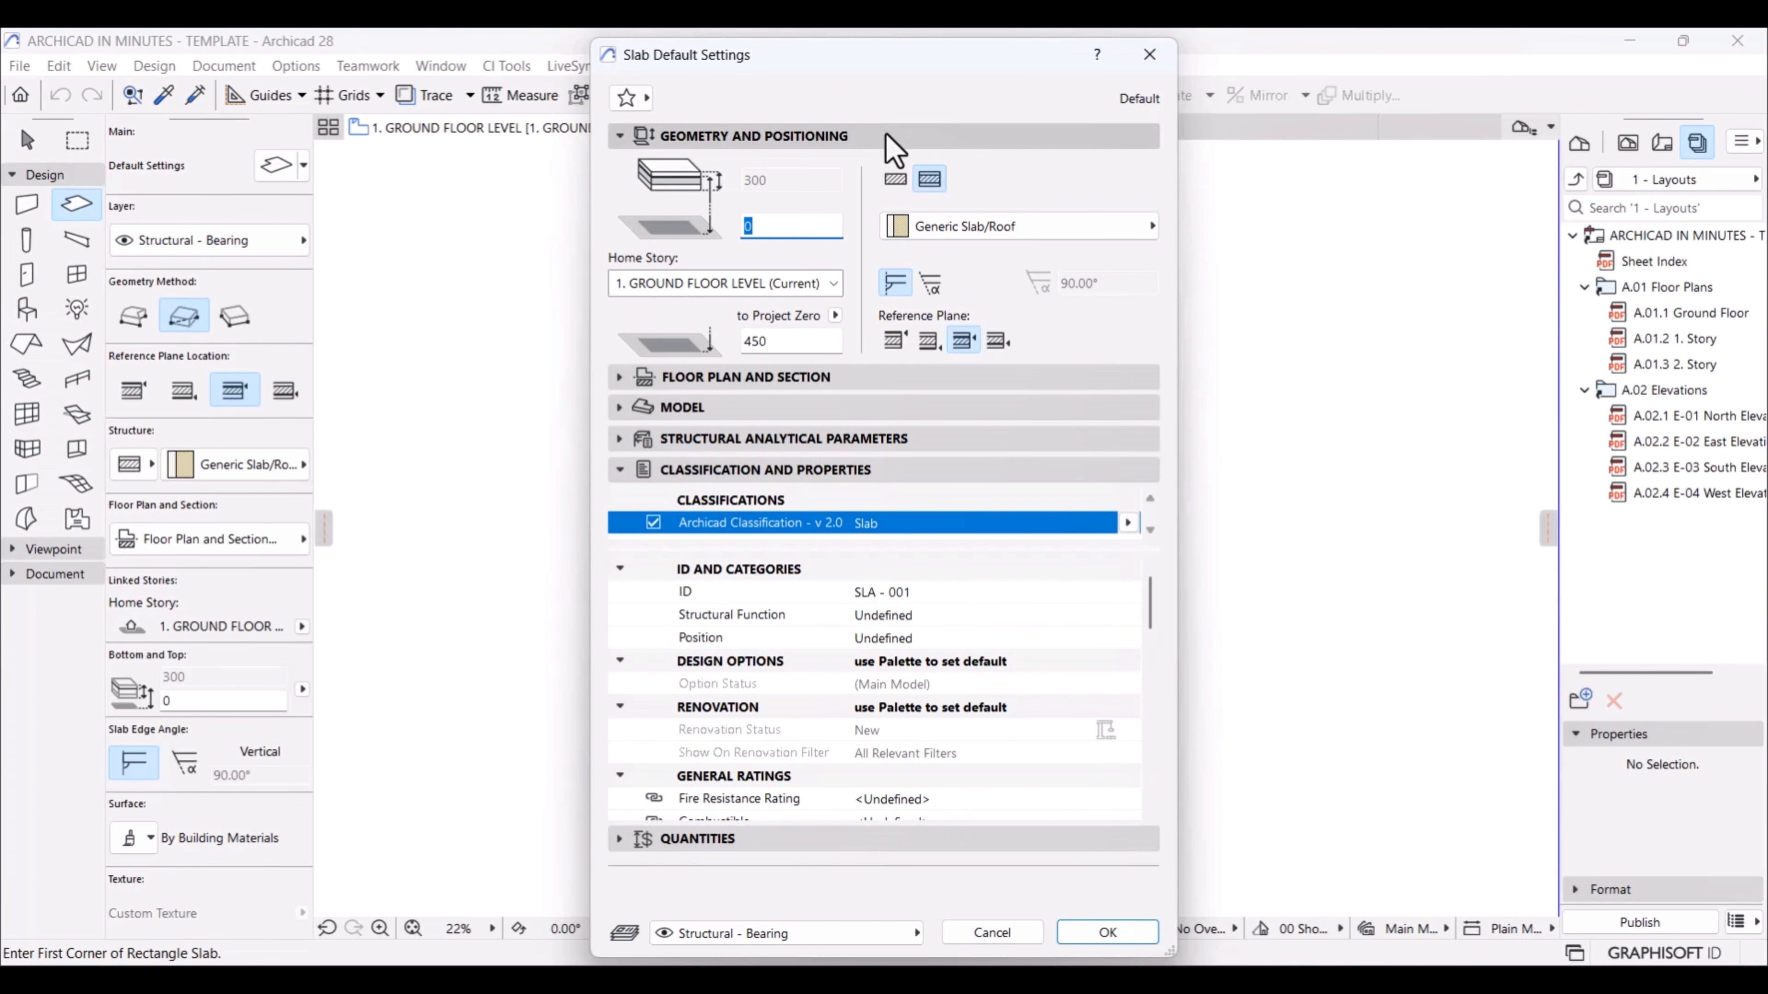
click(928, 139)
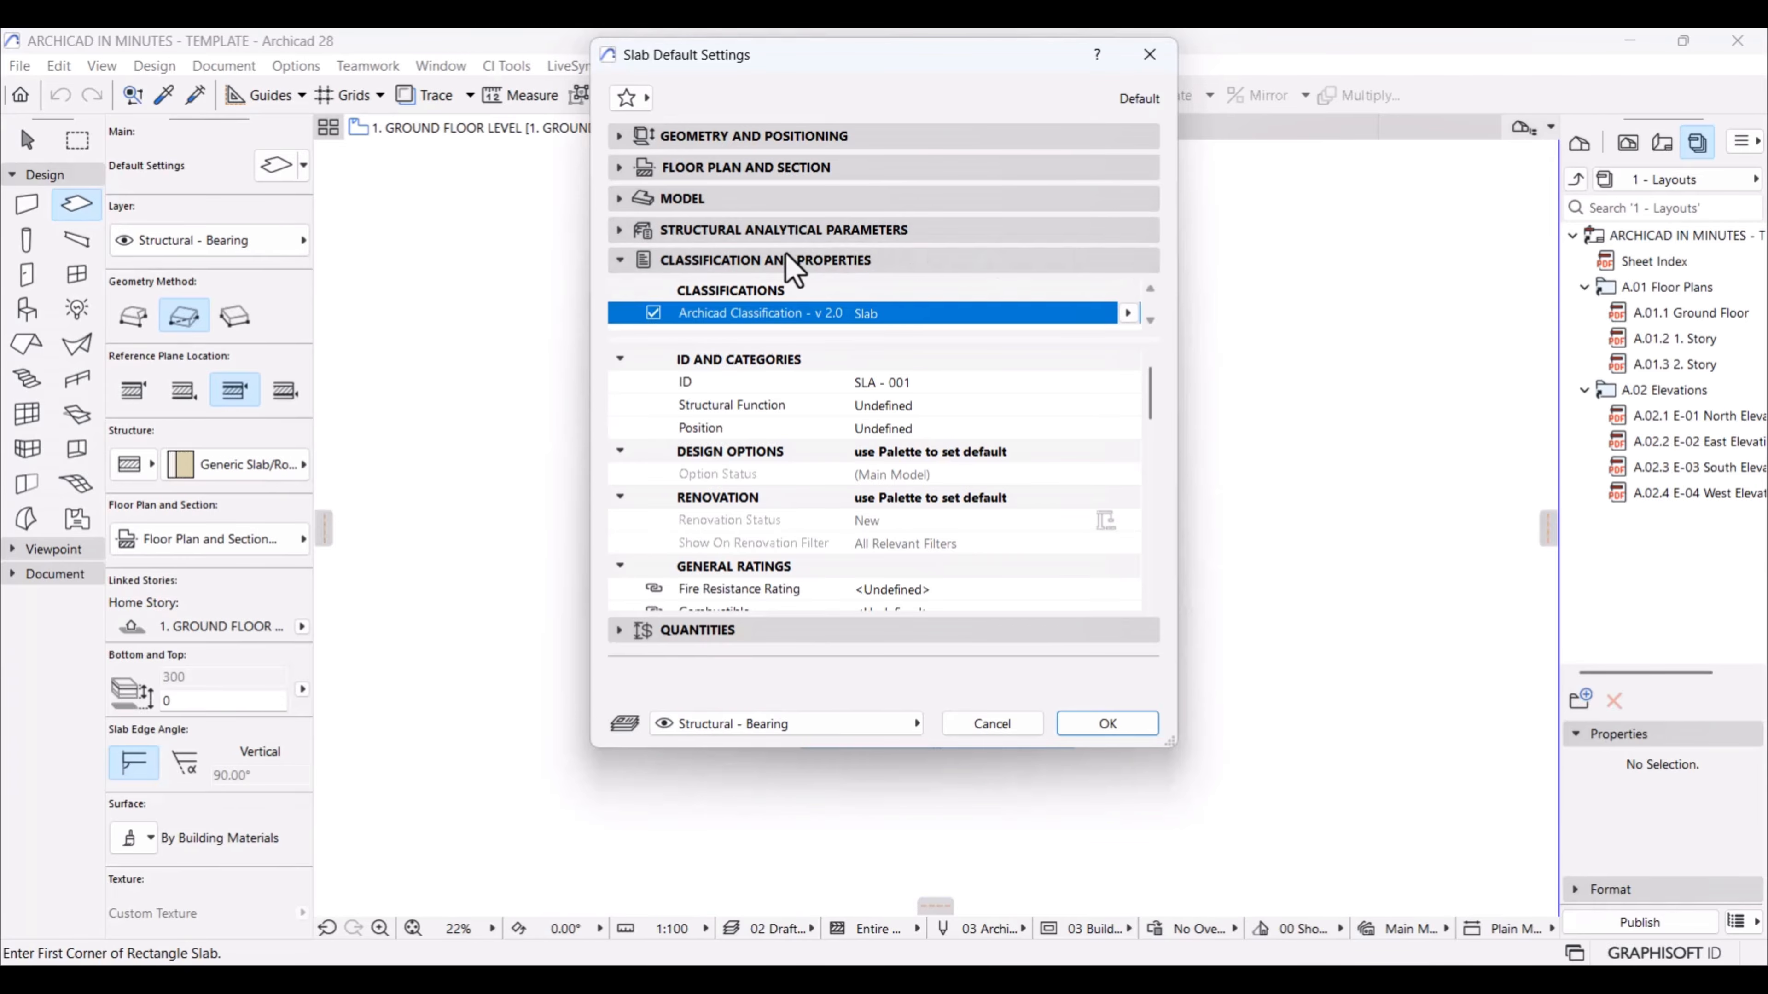
click(810, 265)
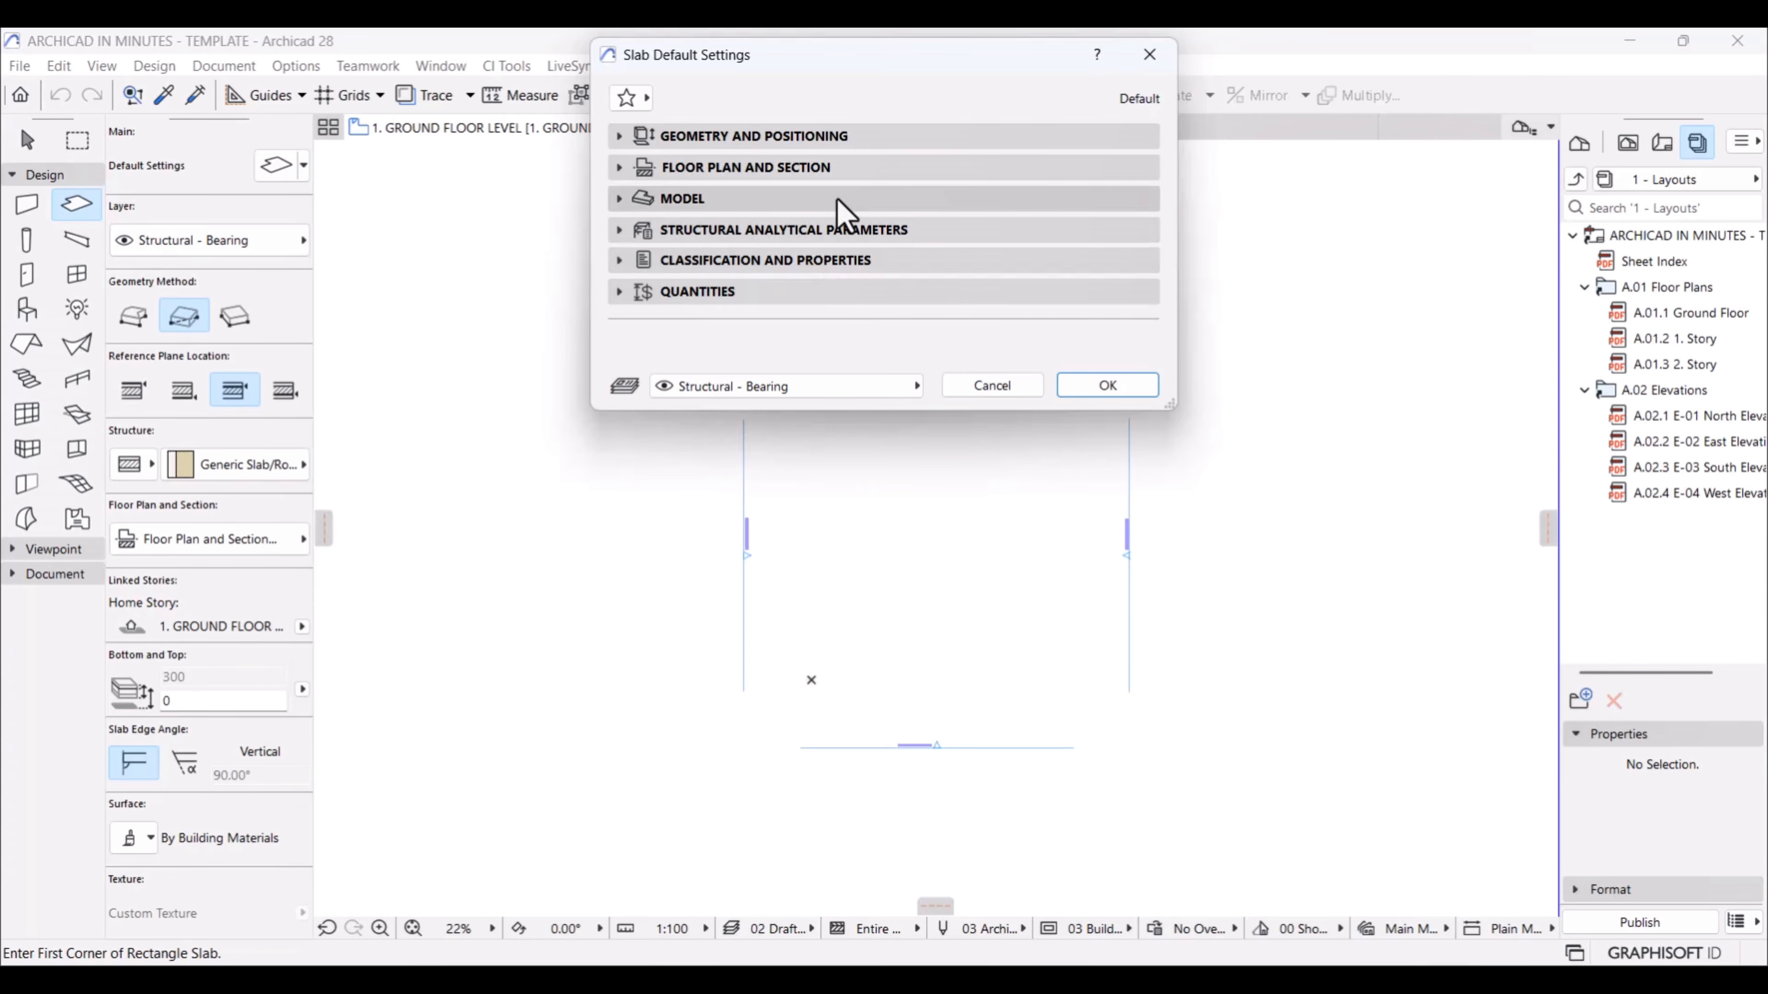
click(845, 137)
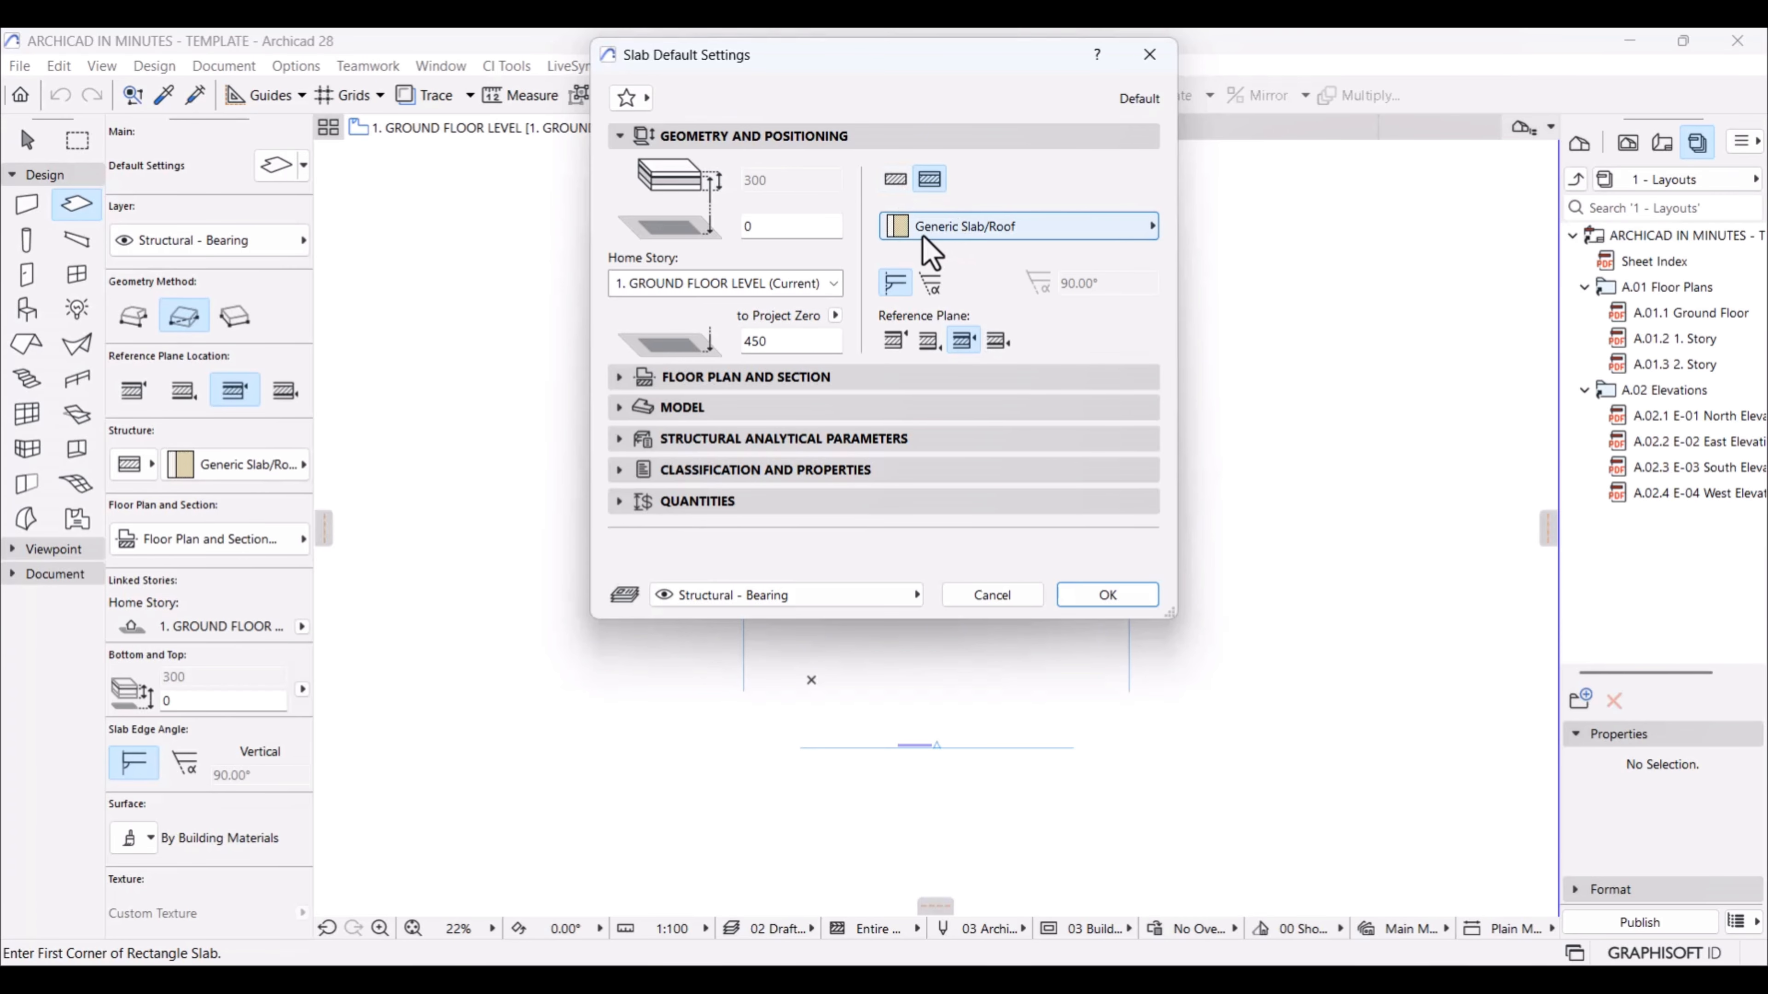
Step: Review the available composite structures and home story options for the slab
click(1083, 230)
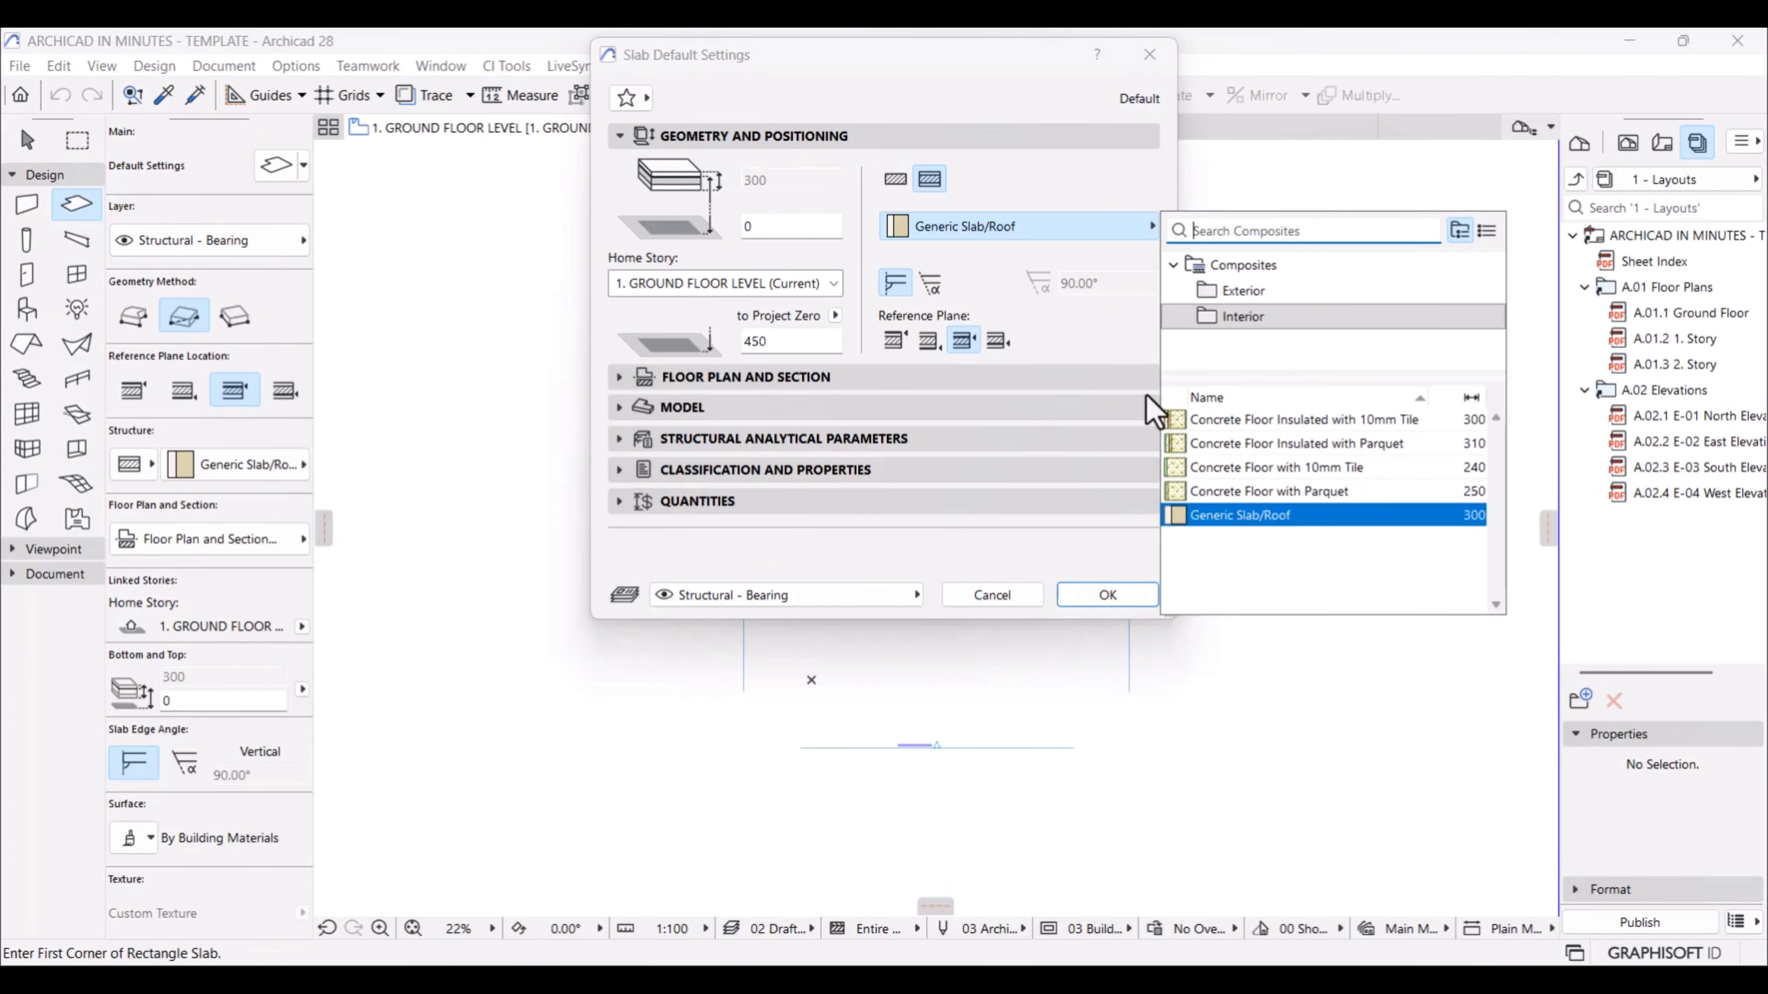
click(1062, 347)
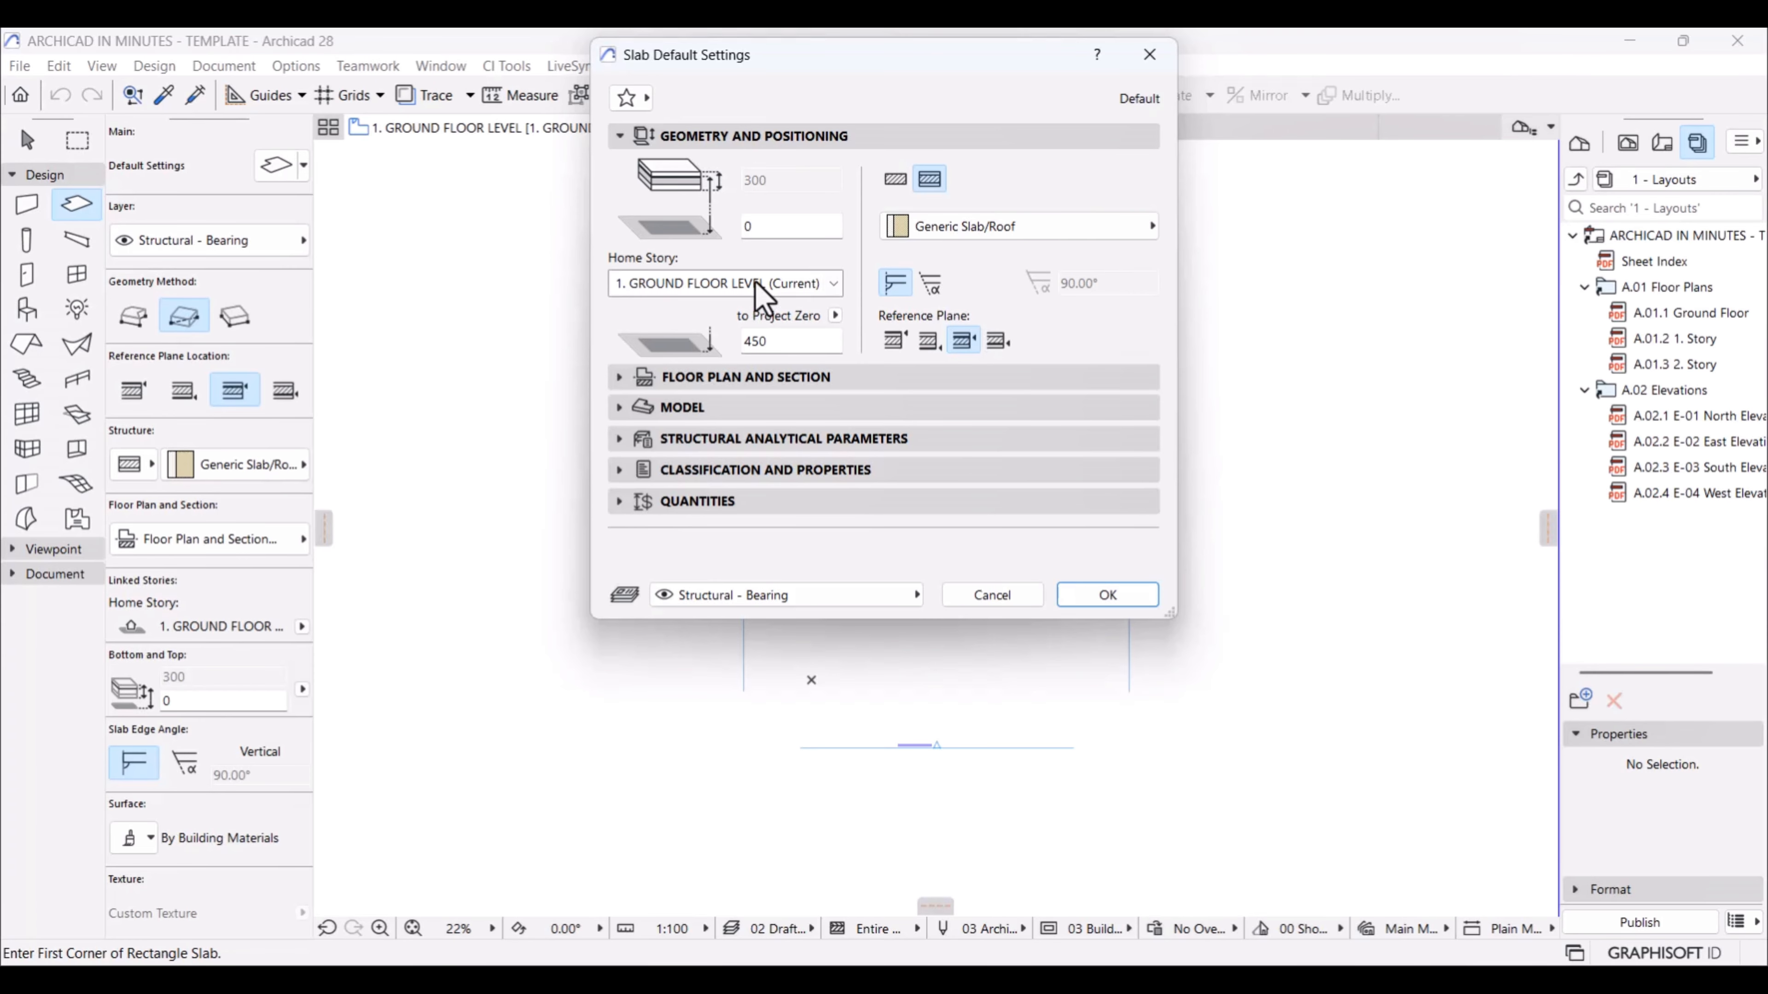
click(734, 282)
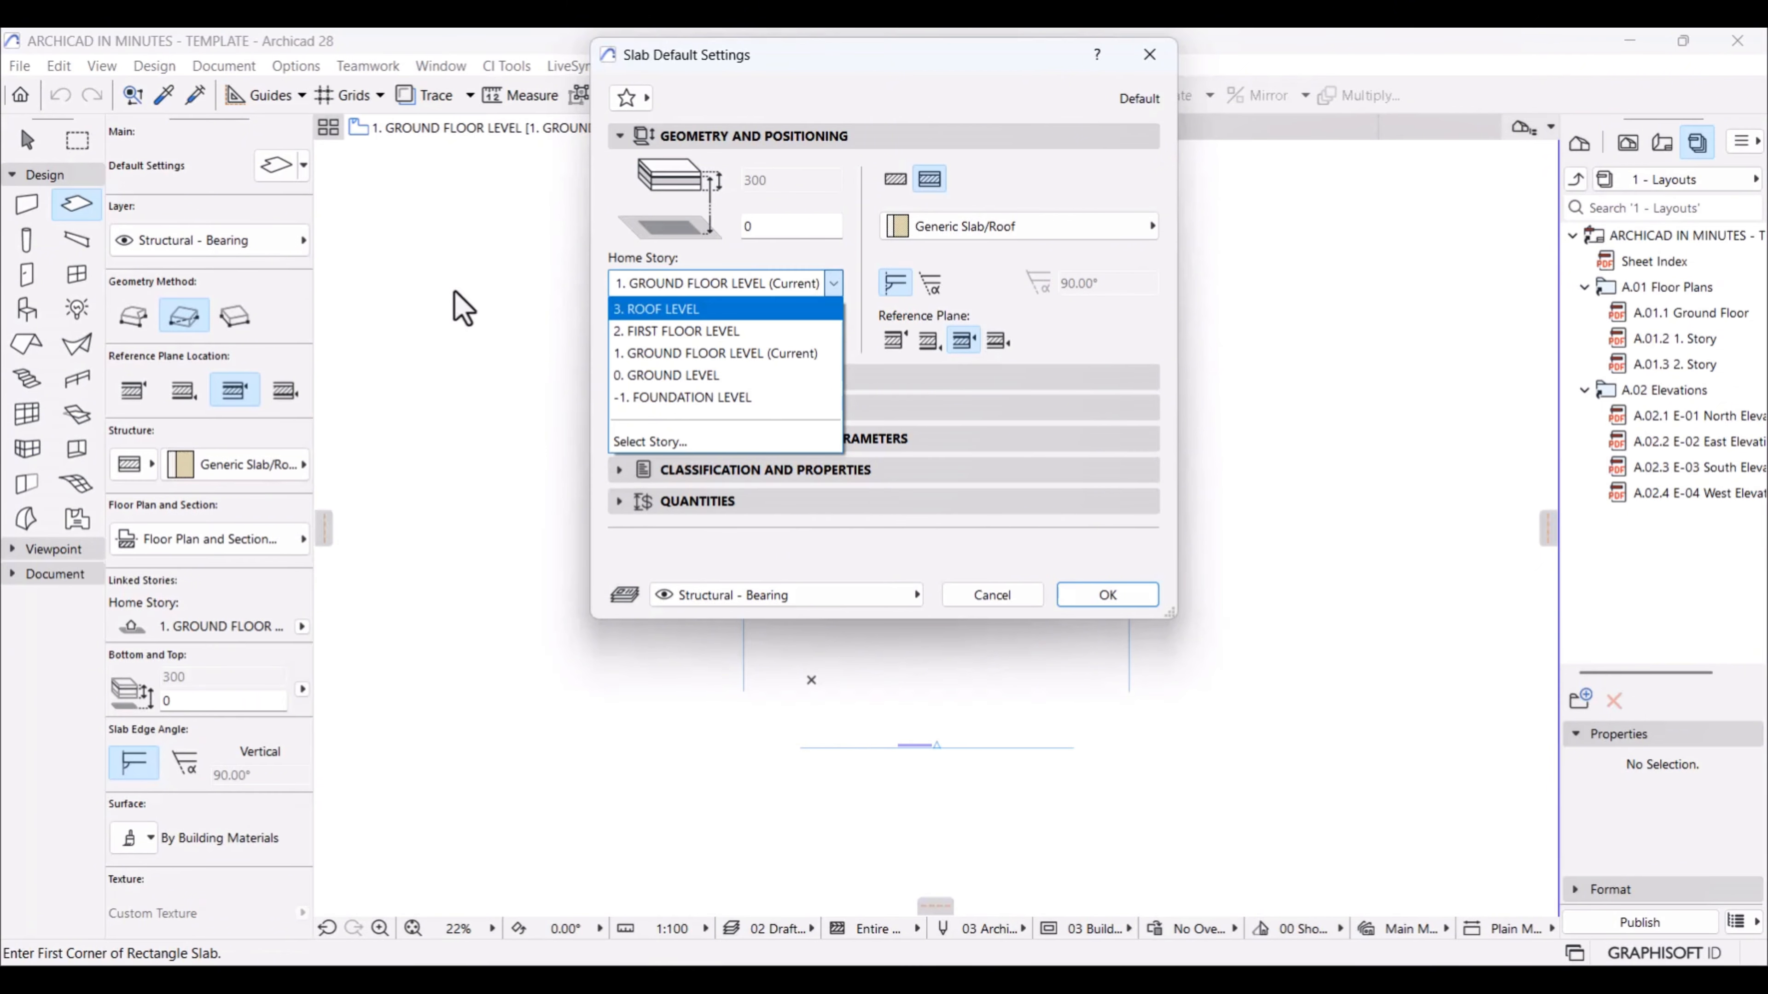
click(689, 268)
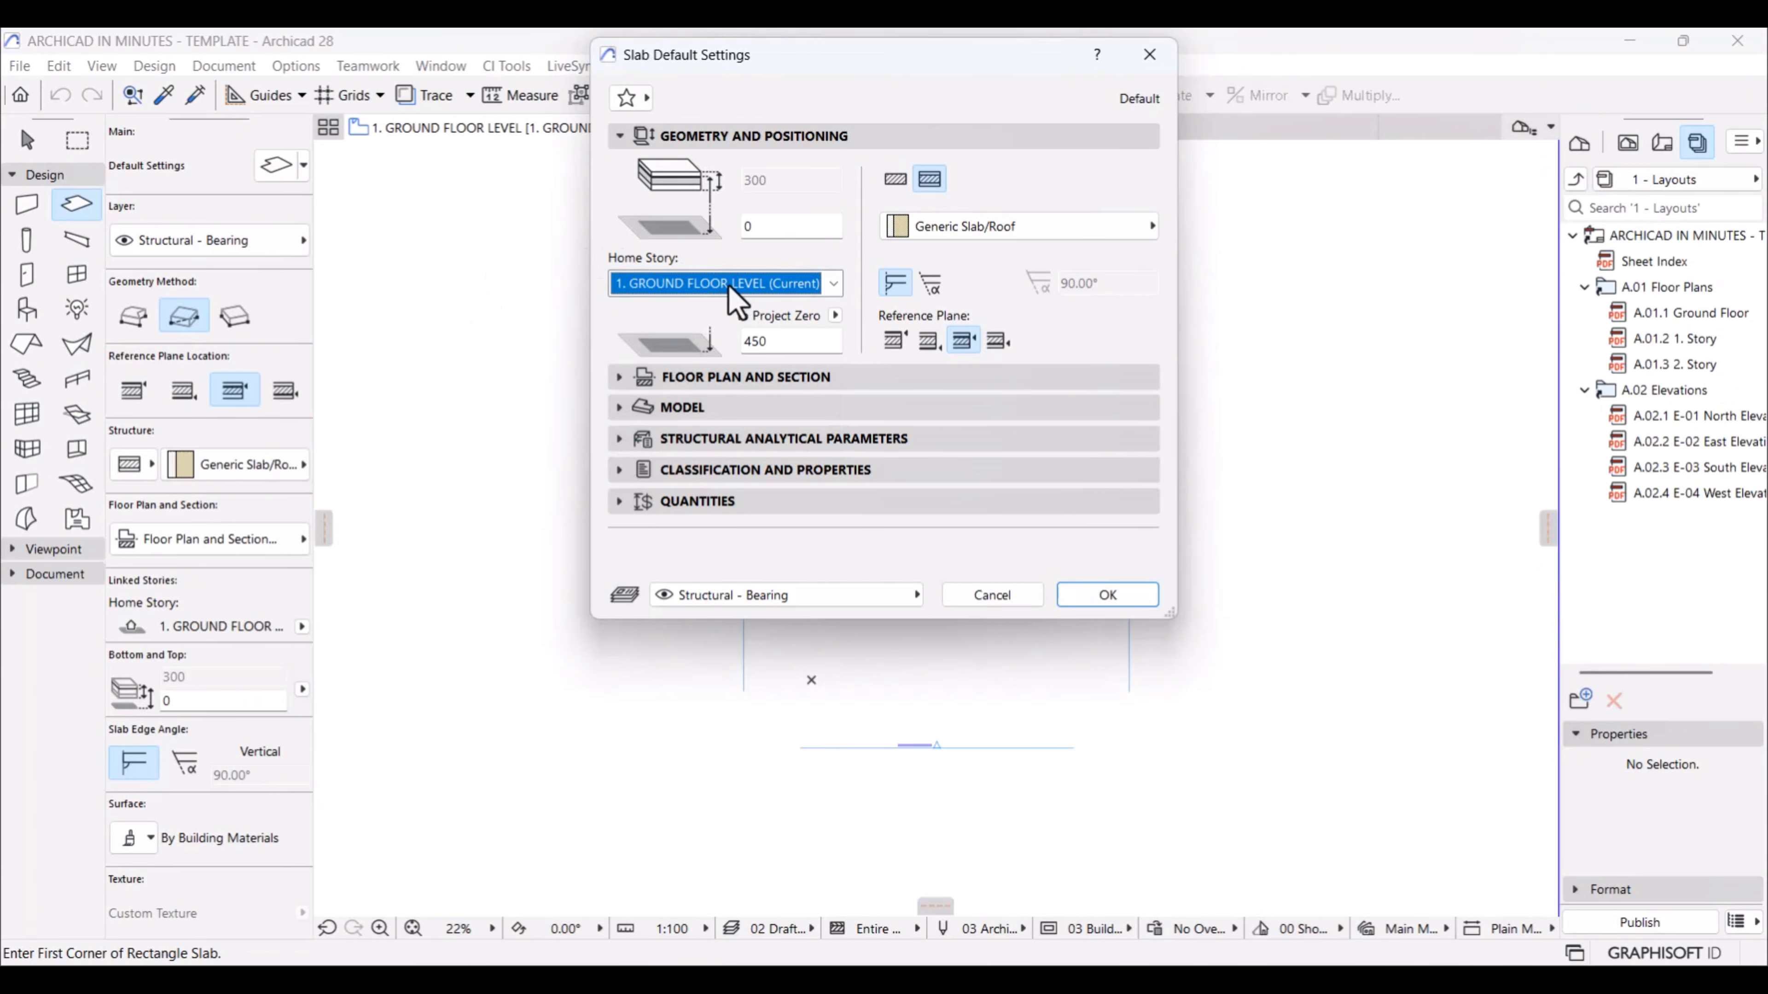
click(760, 232)
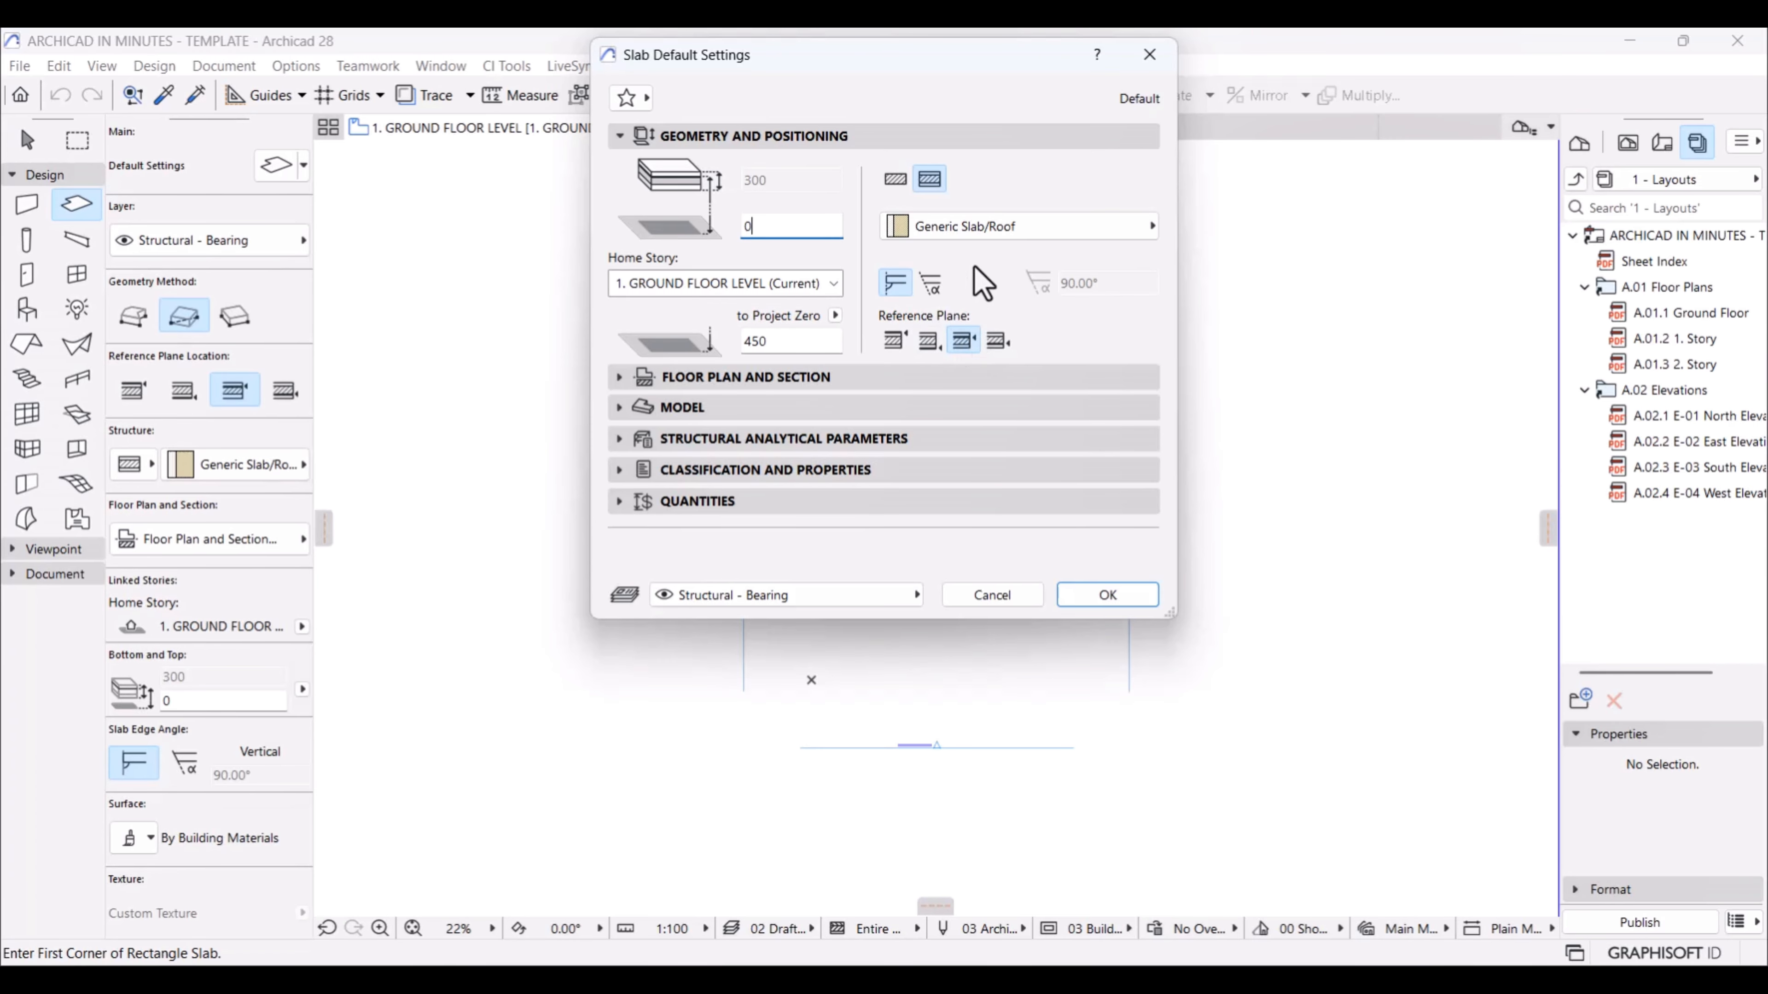
Step: Assign the Concrete Floor with 10mm Tile composite to the slab and set its reference plane to core bottom
click(998, 232)
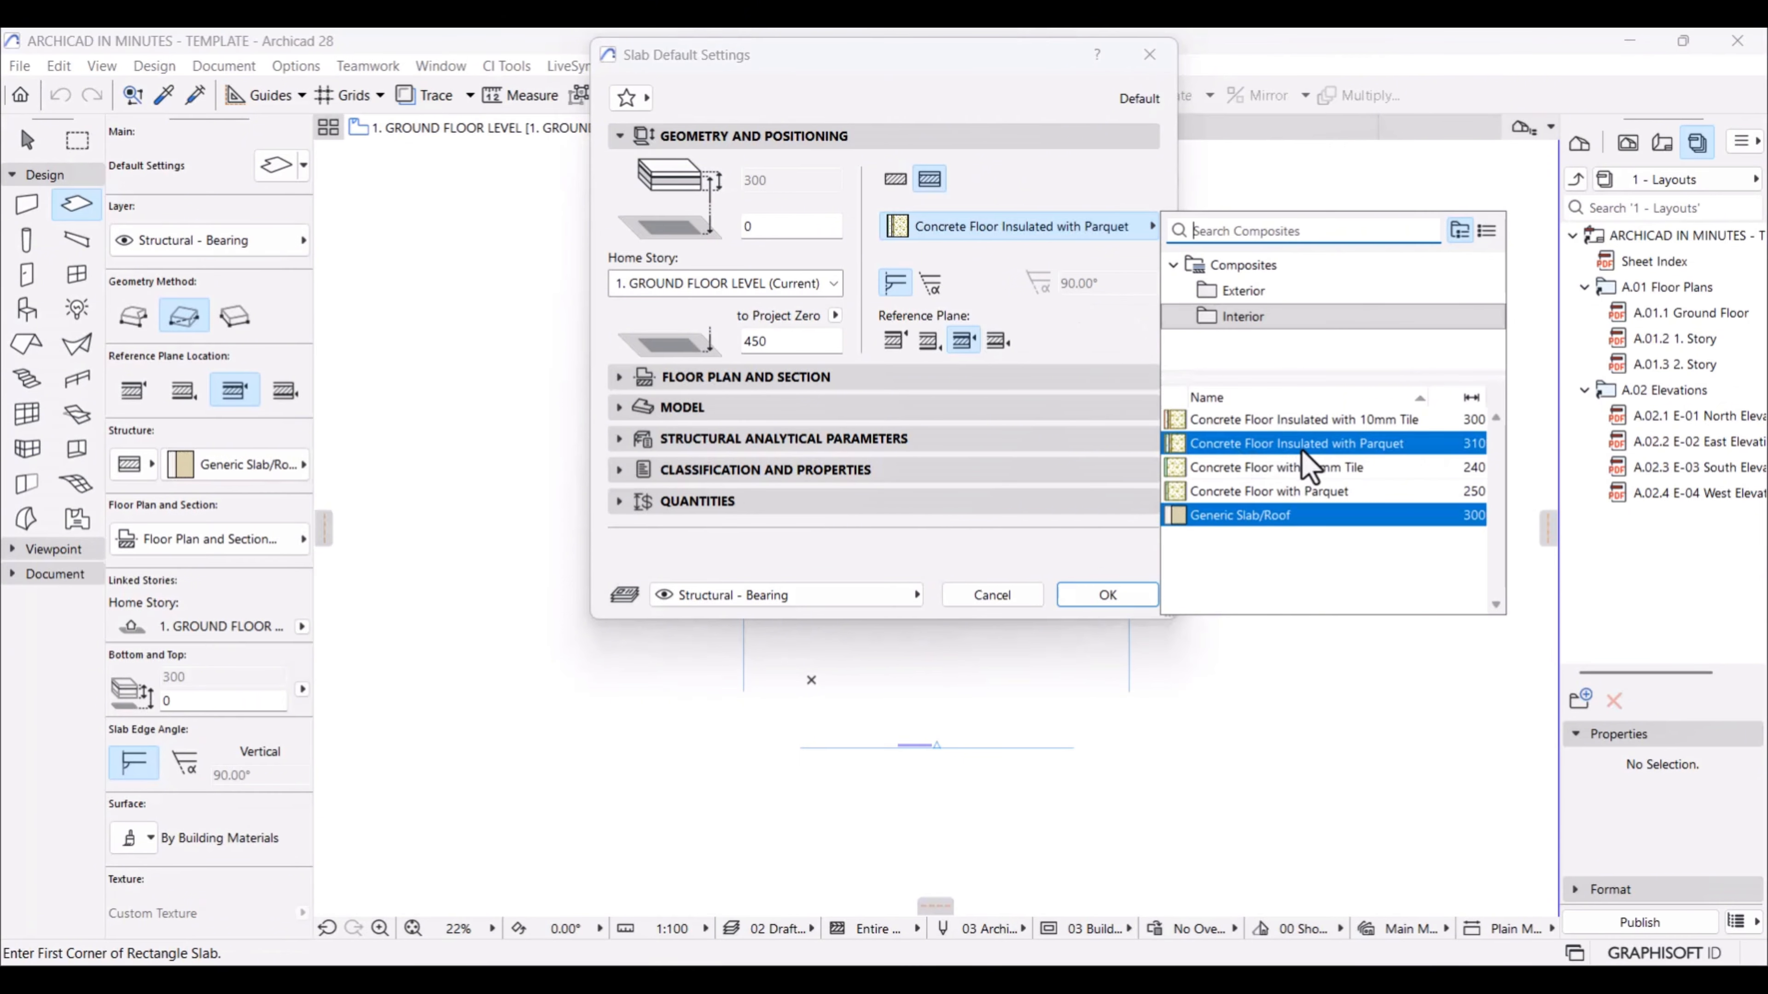
click(1292, 472)
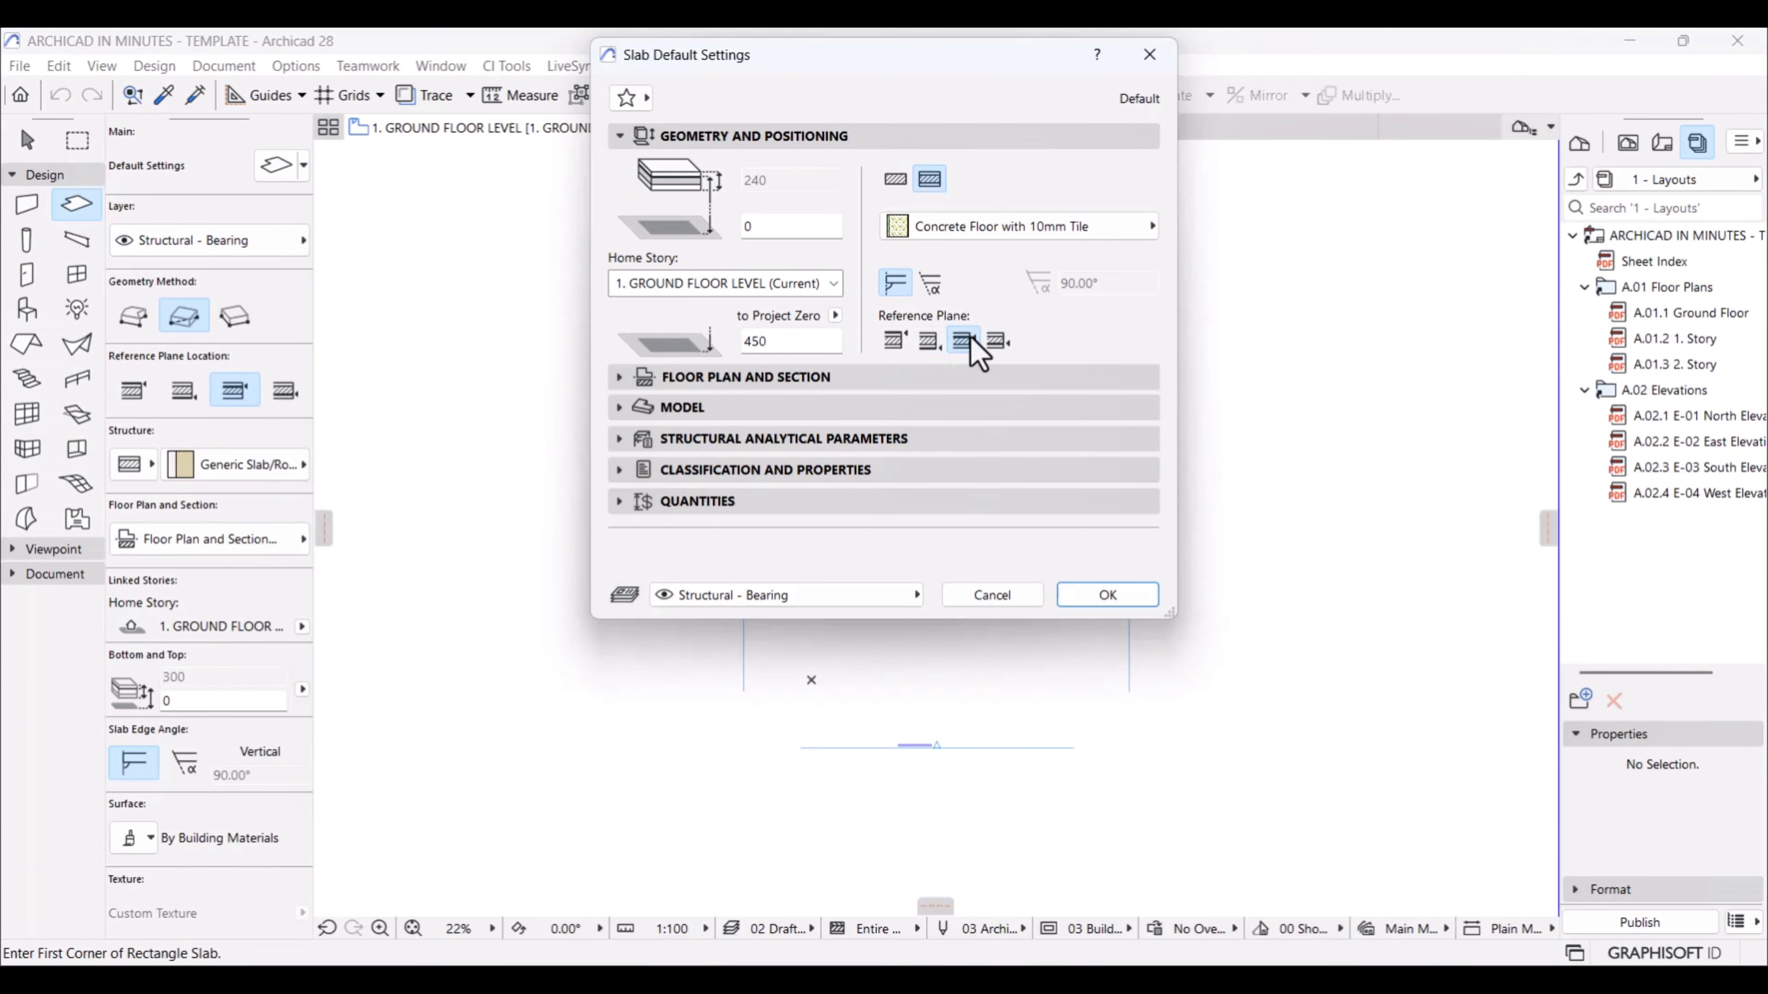
click(933, 344)
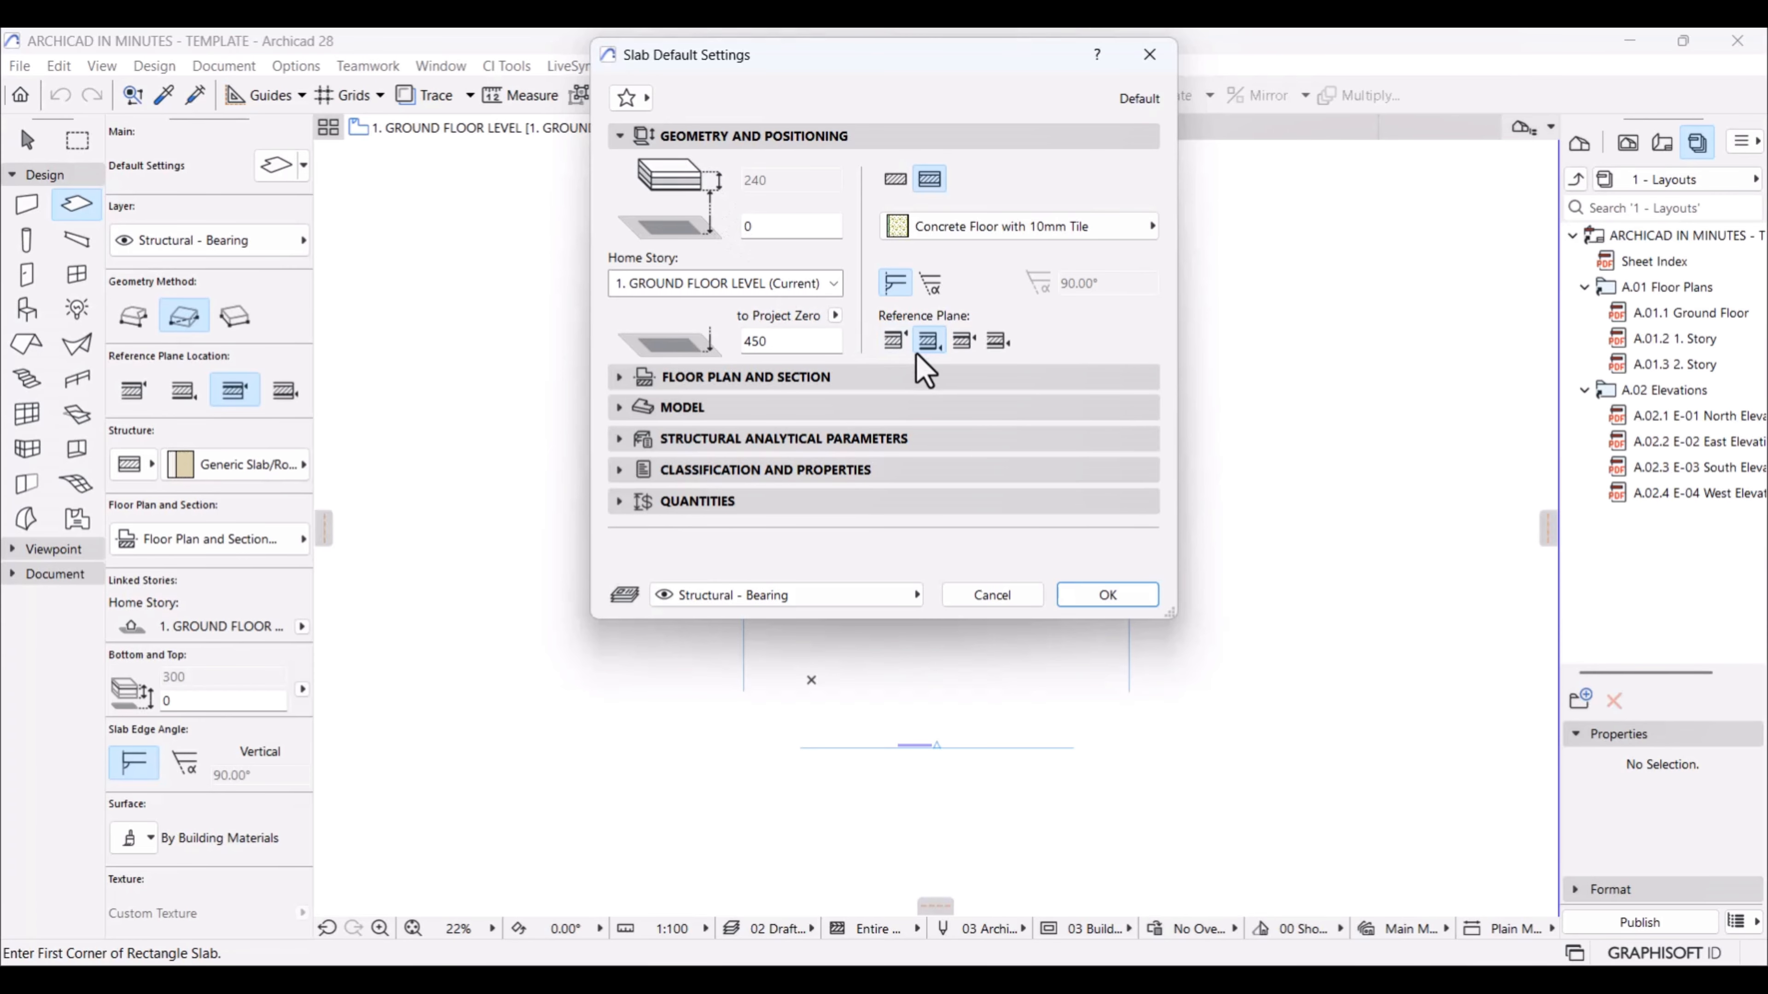
click(896, 341)
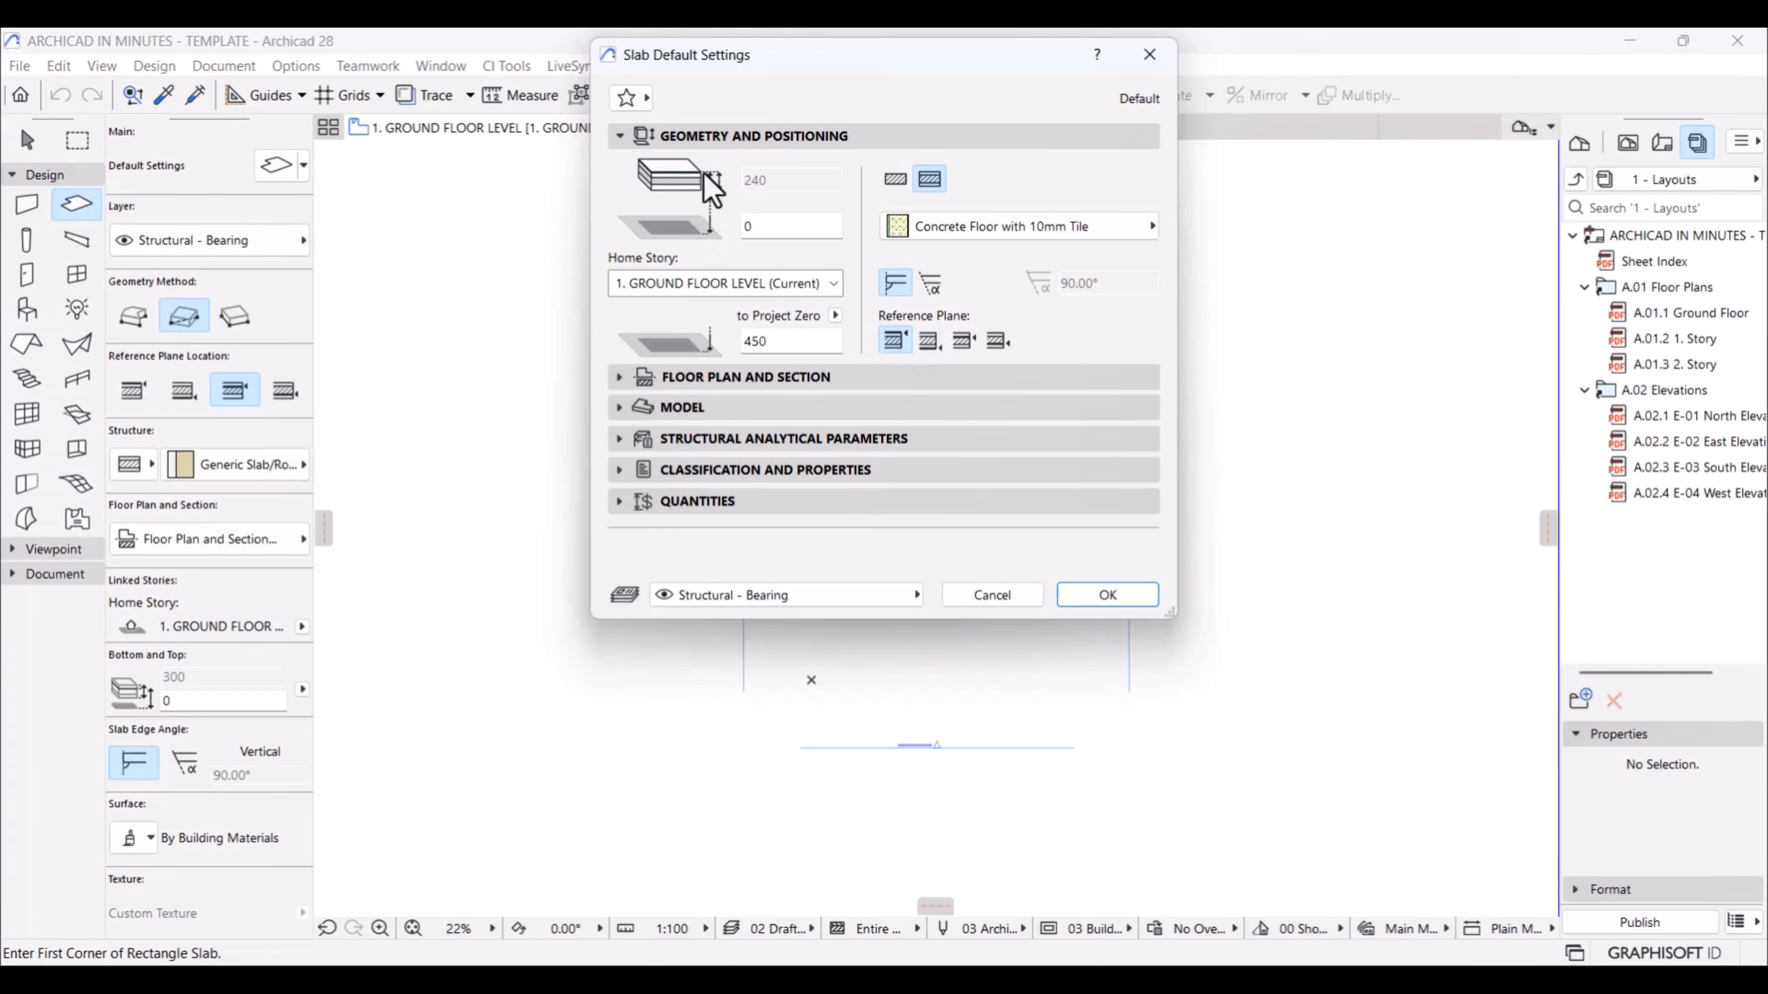
click(997, 341)
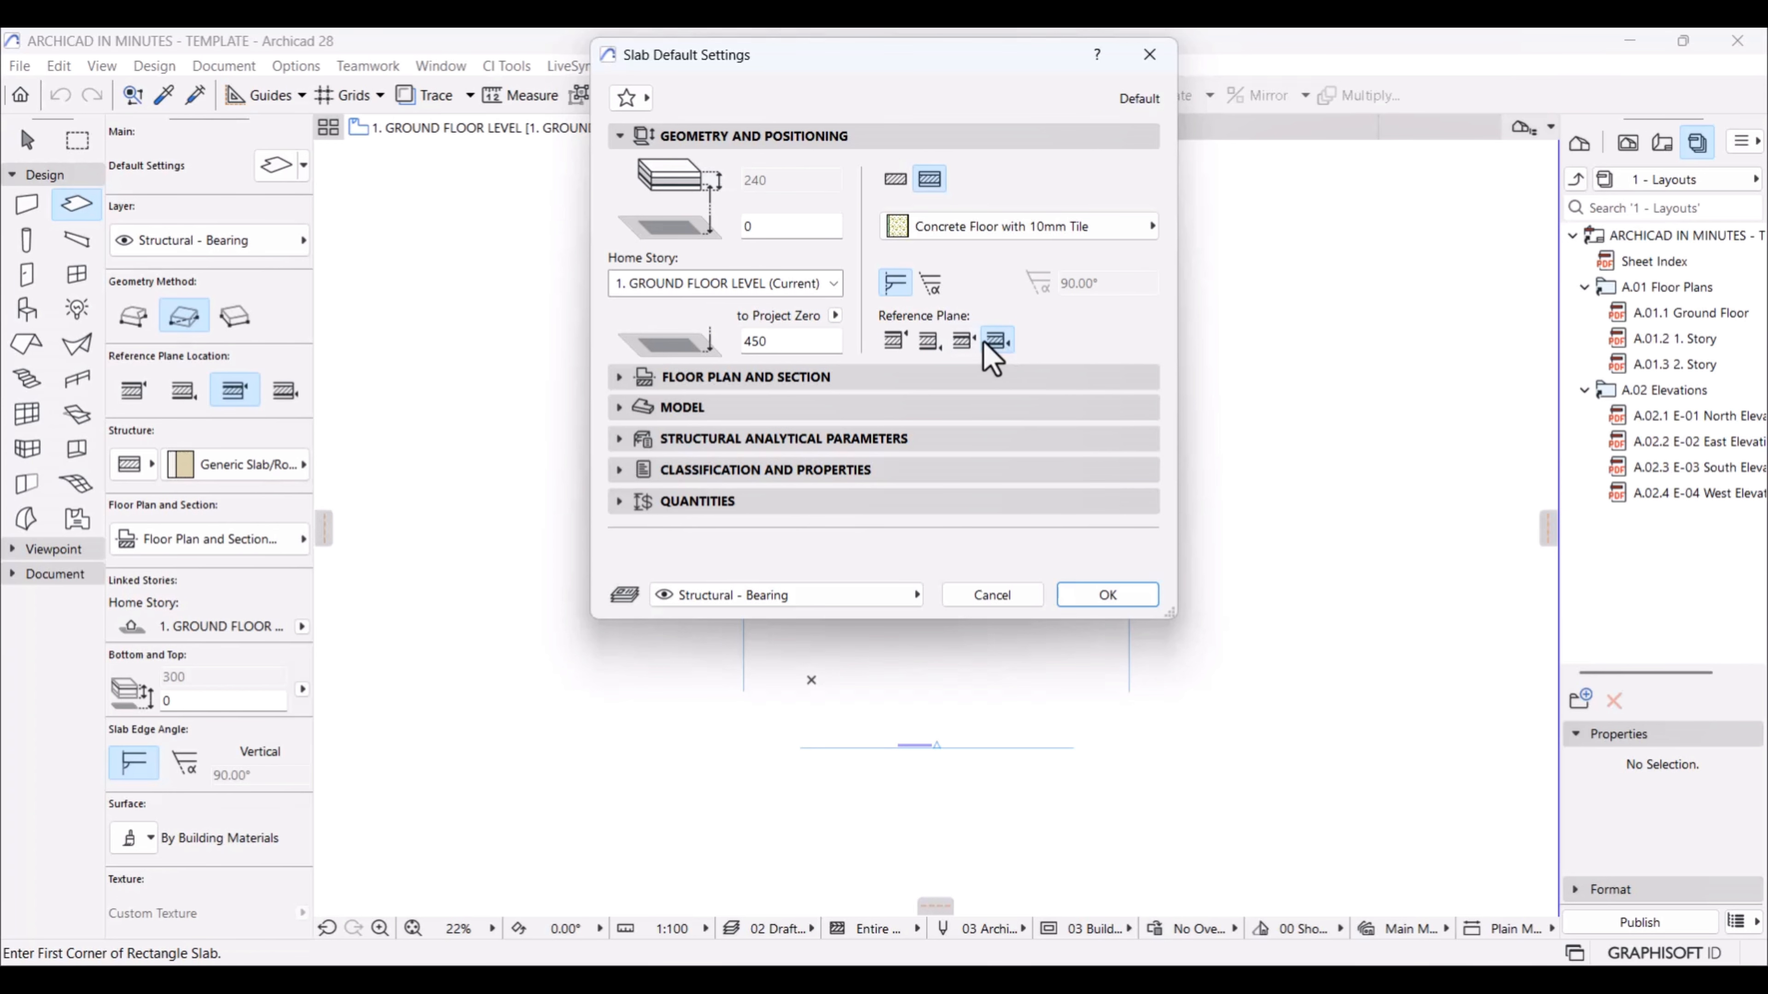
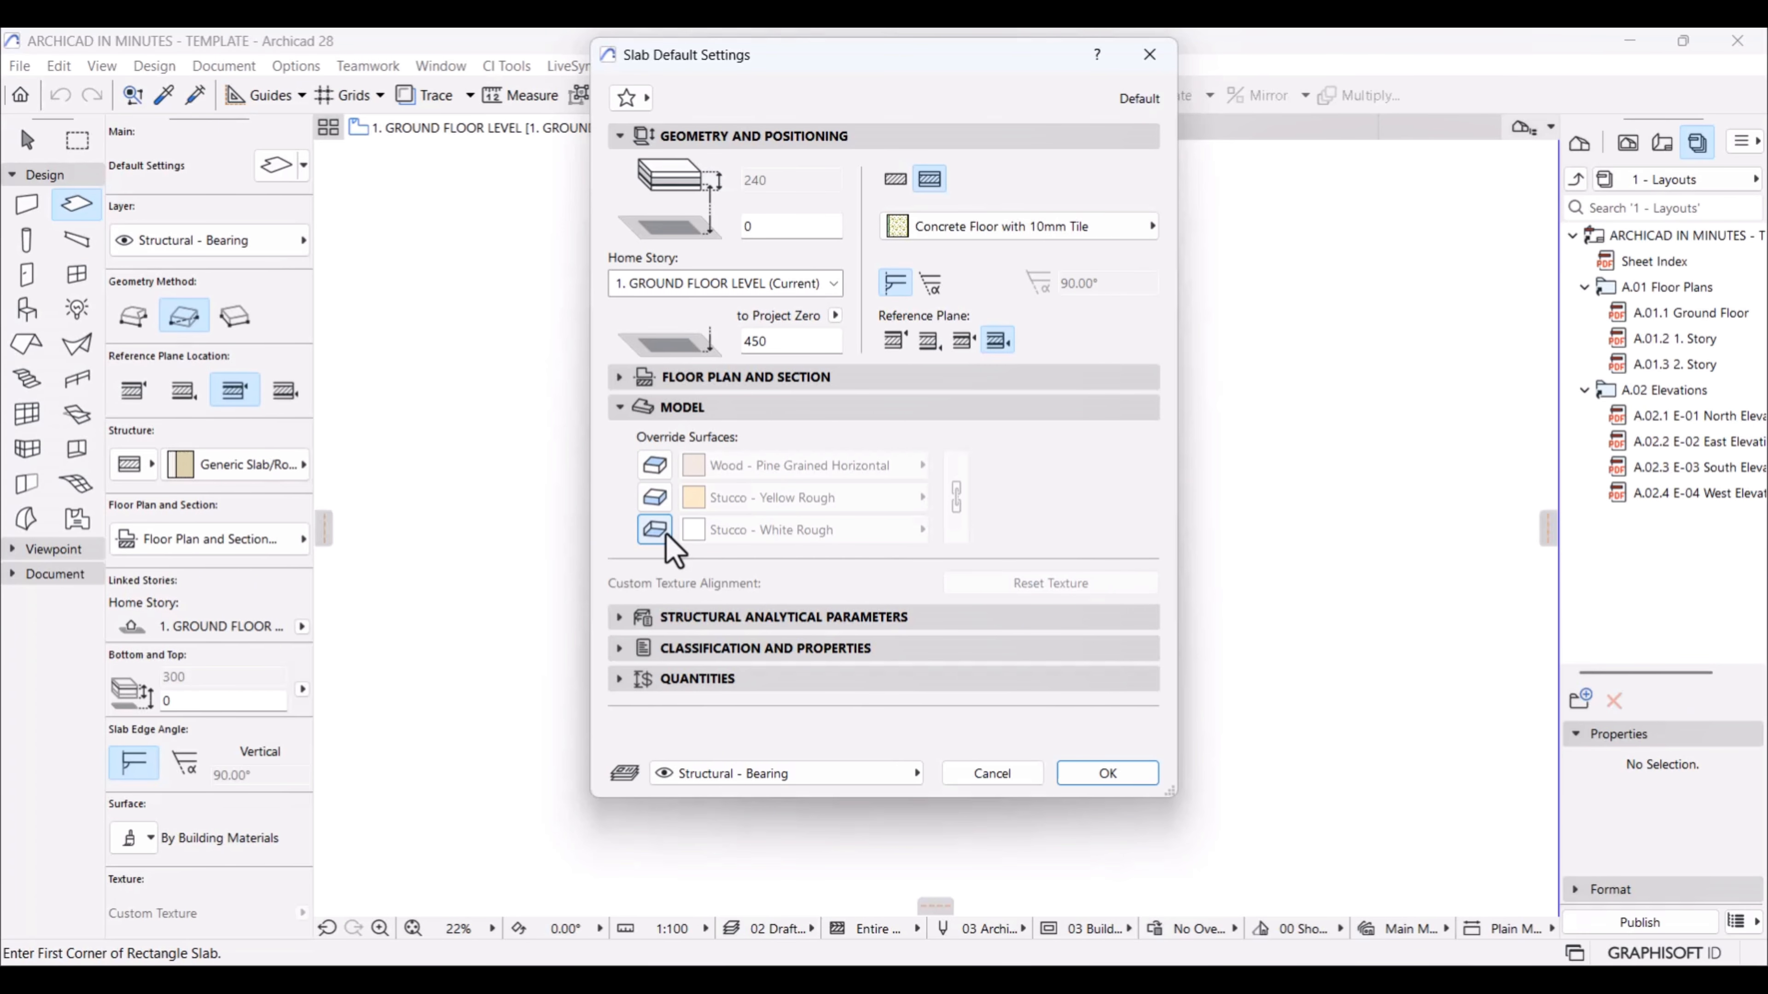
Step: Try overriding the slab's top, edge and bottom surfaces in the model settings, and turn the overrides off again
click(655, 465)
click(653, 497)
click(654, 527)
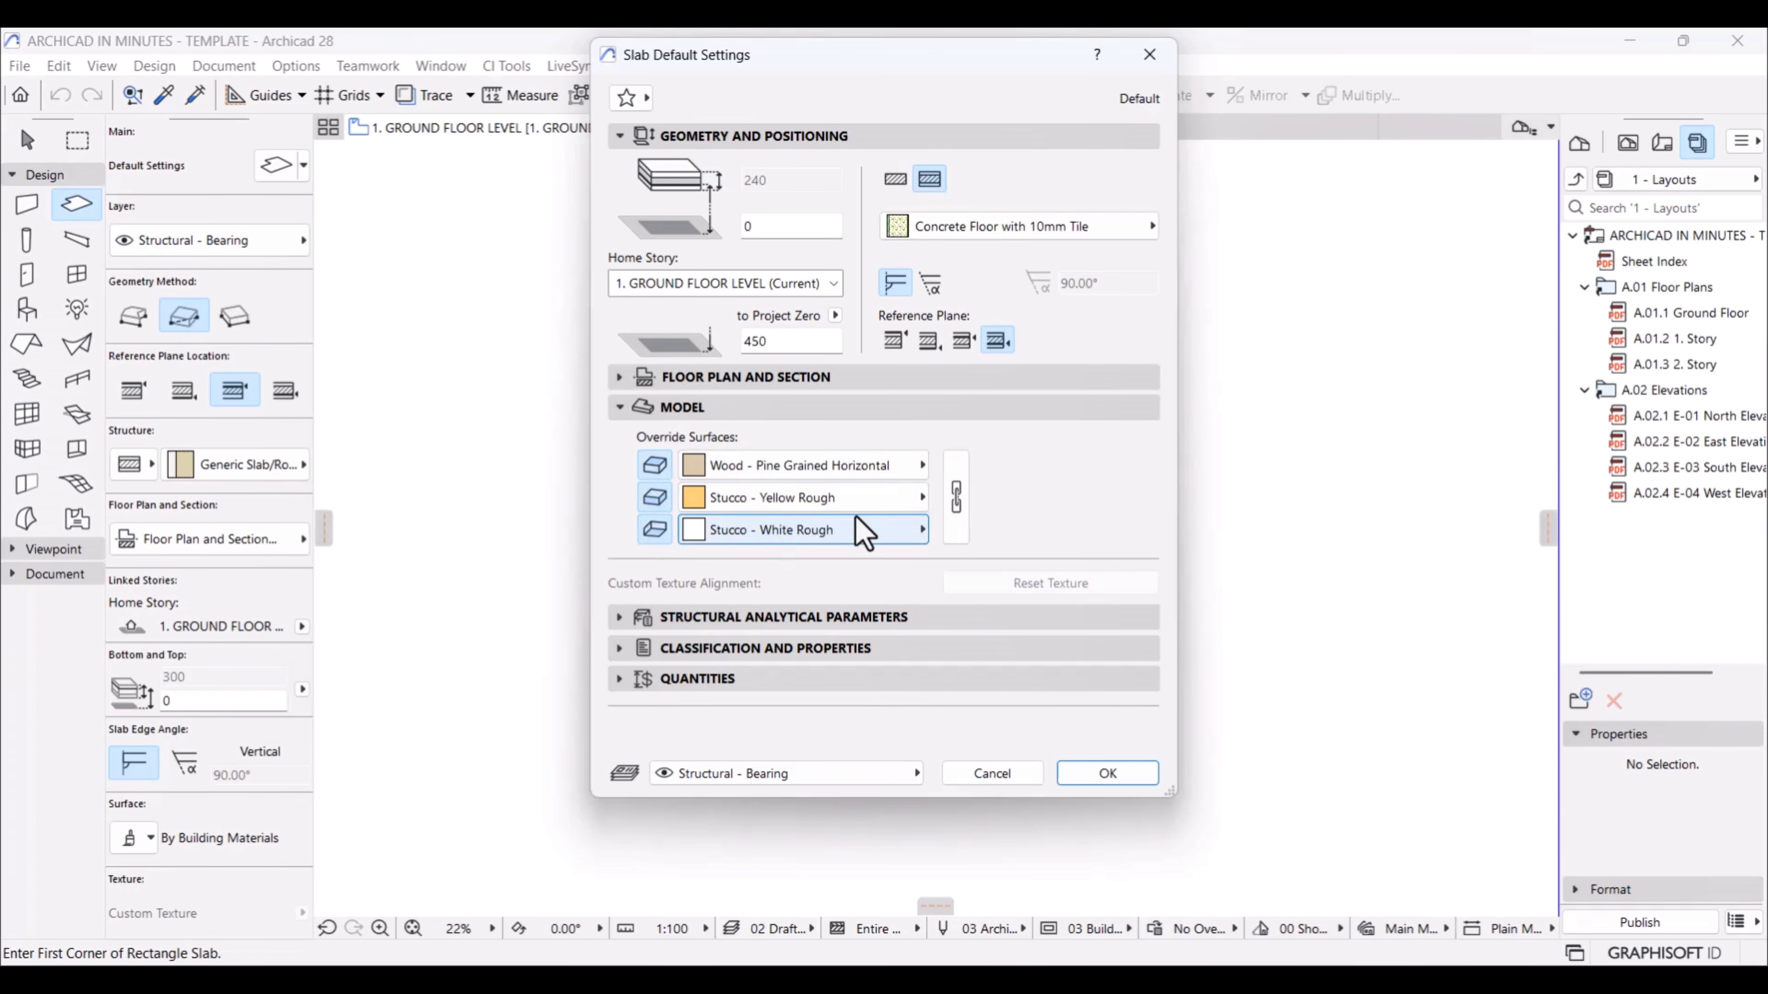
click(835, 465)
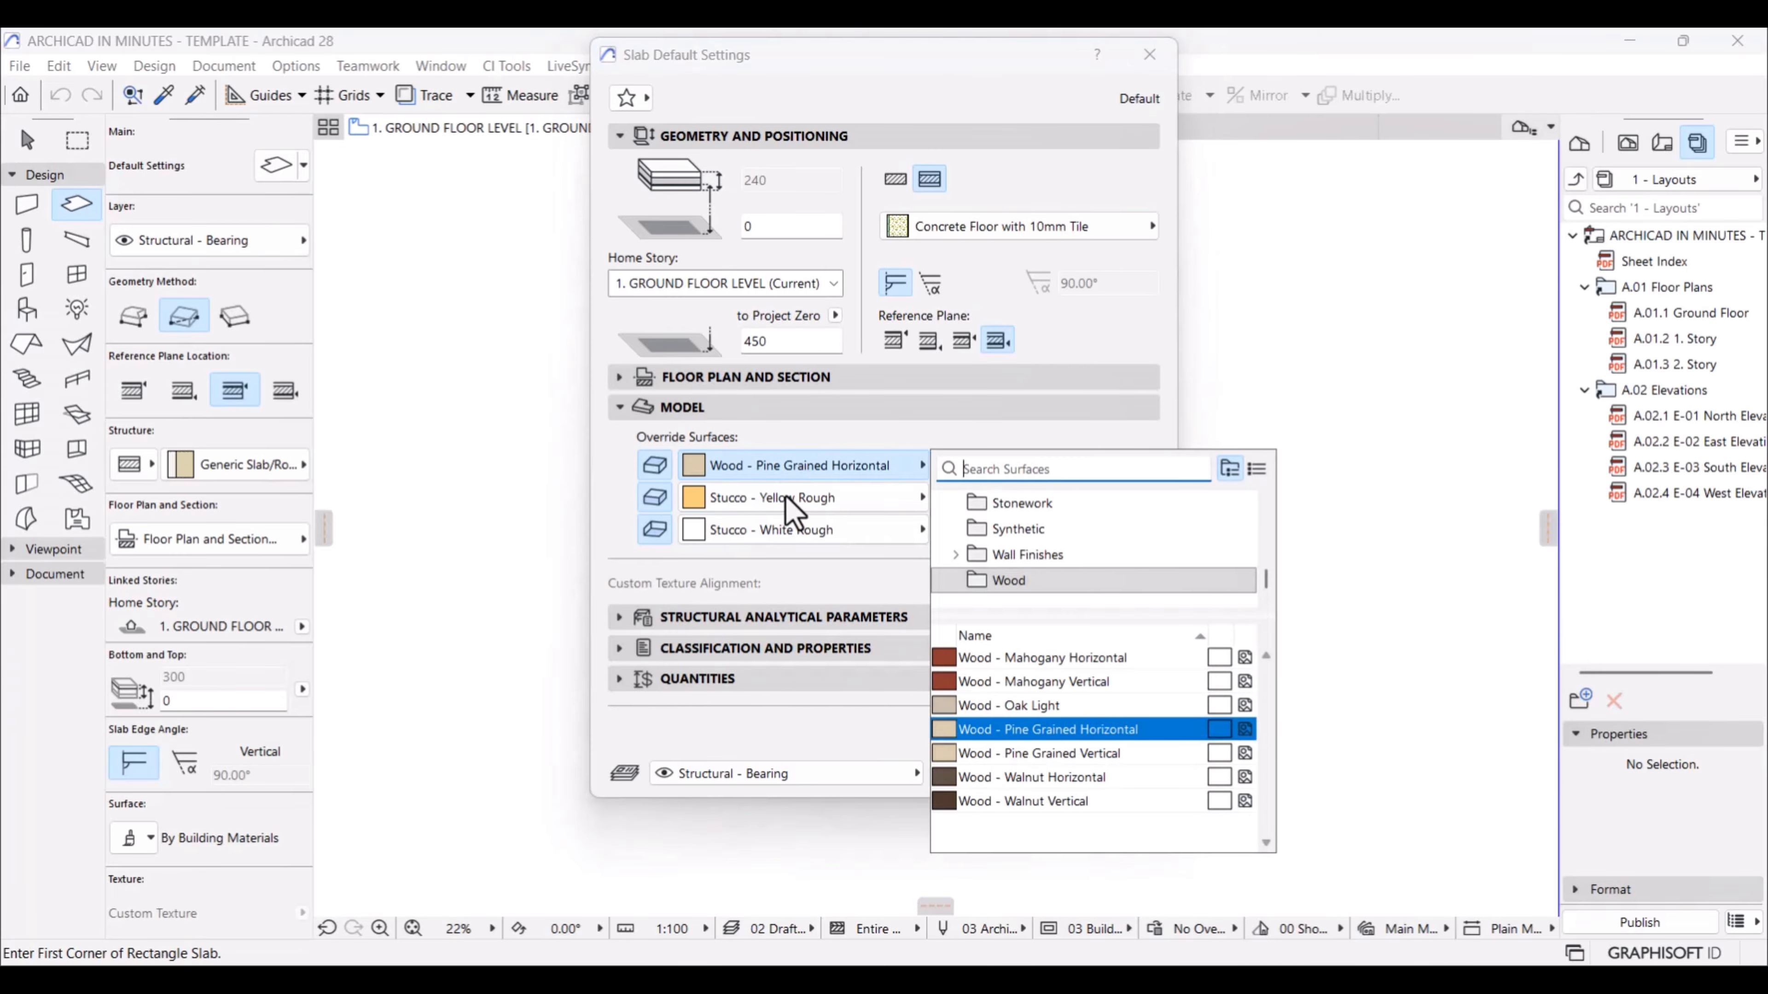
click(835, 465)
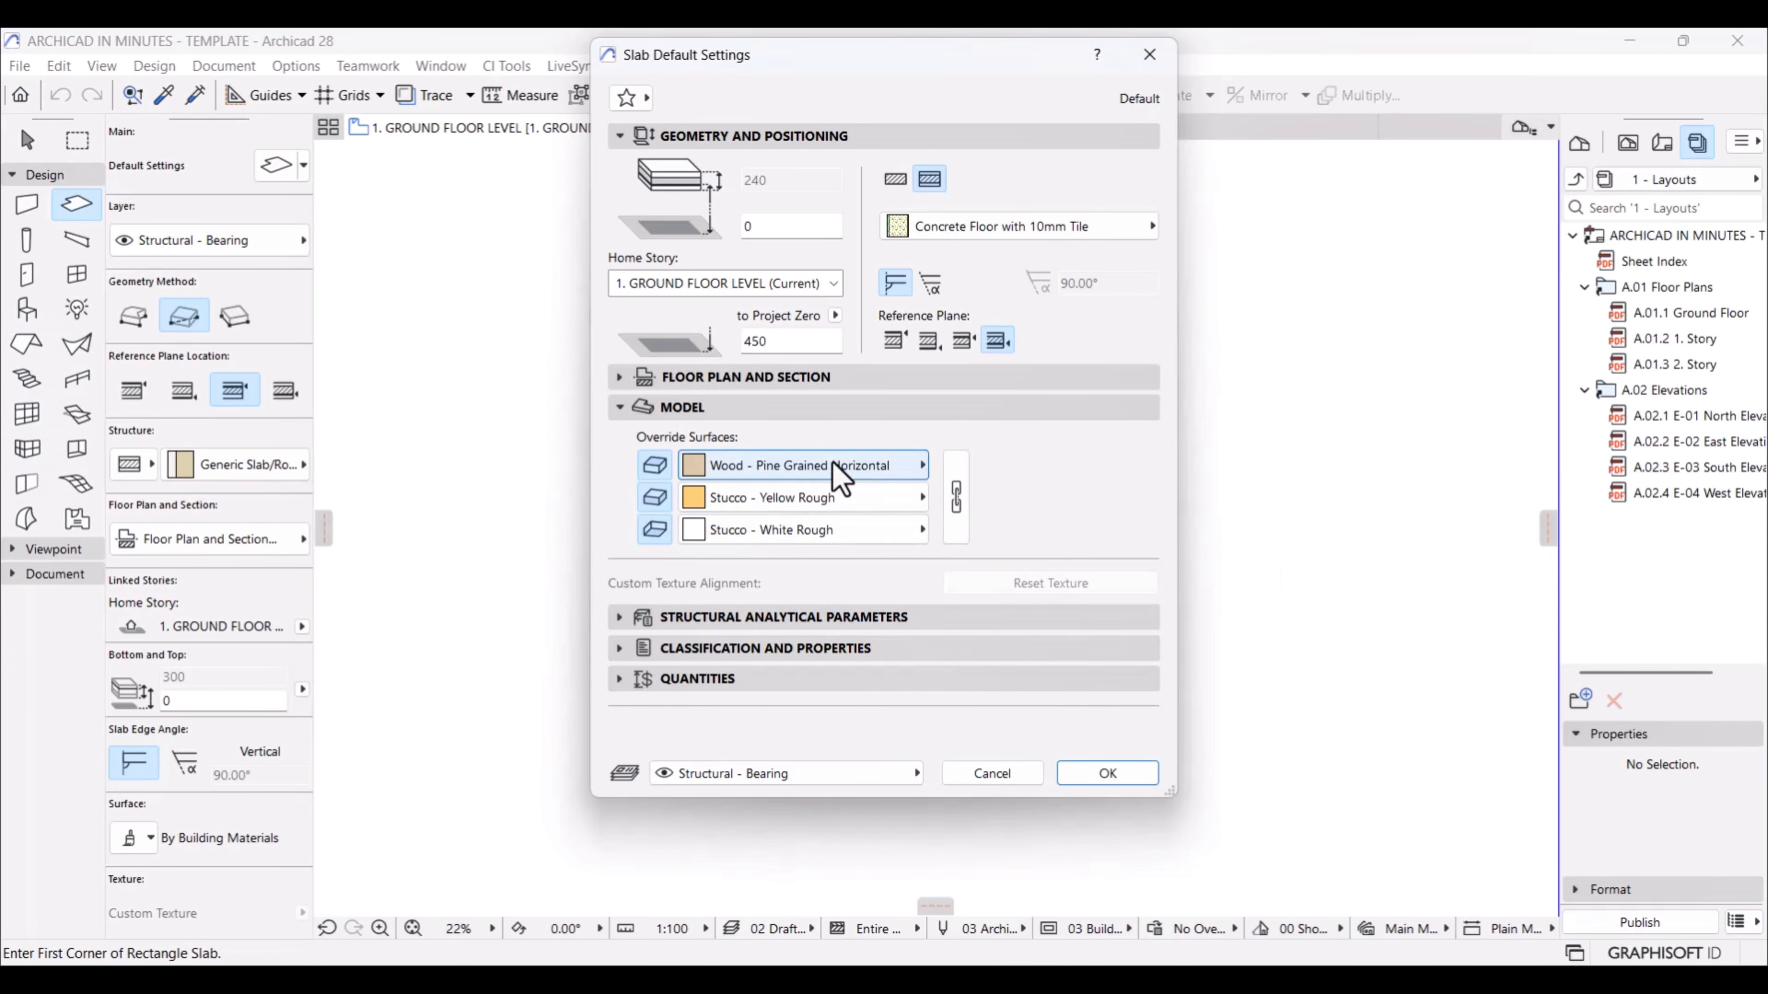
click(655, 465)
click(652, 492)
click(654, 526)
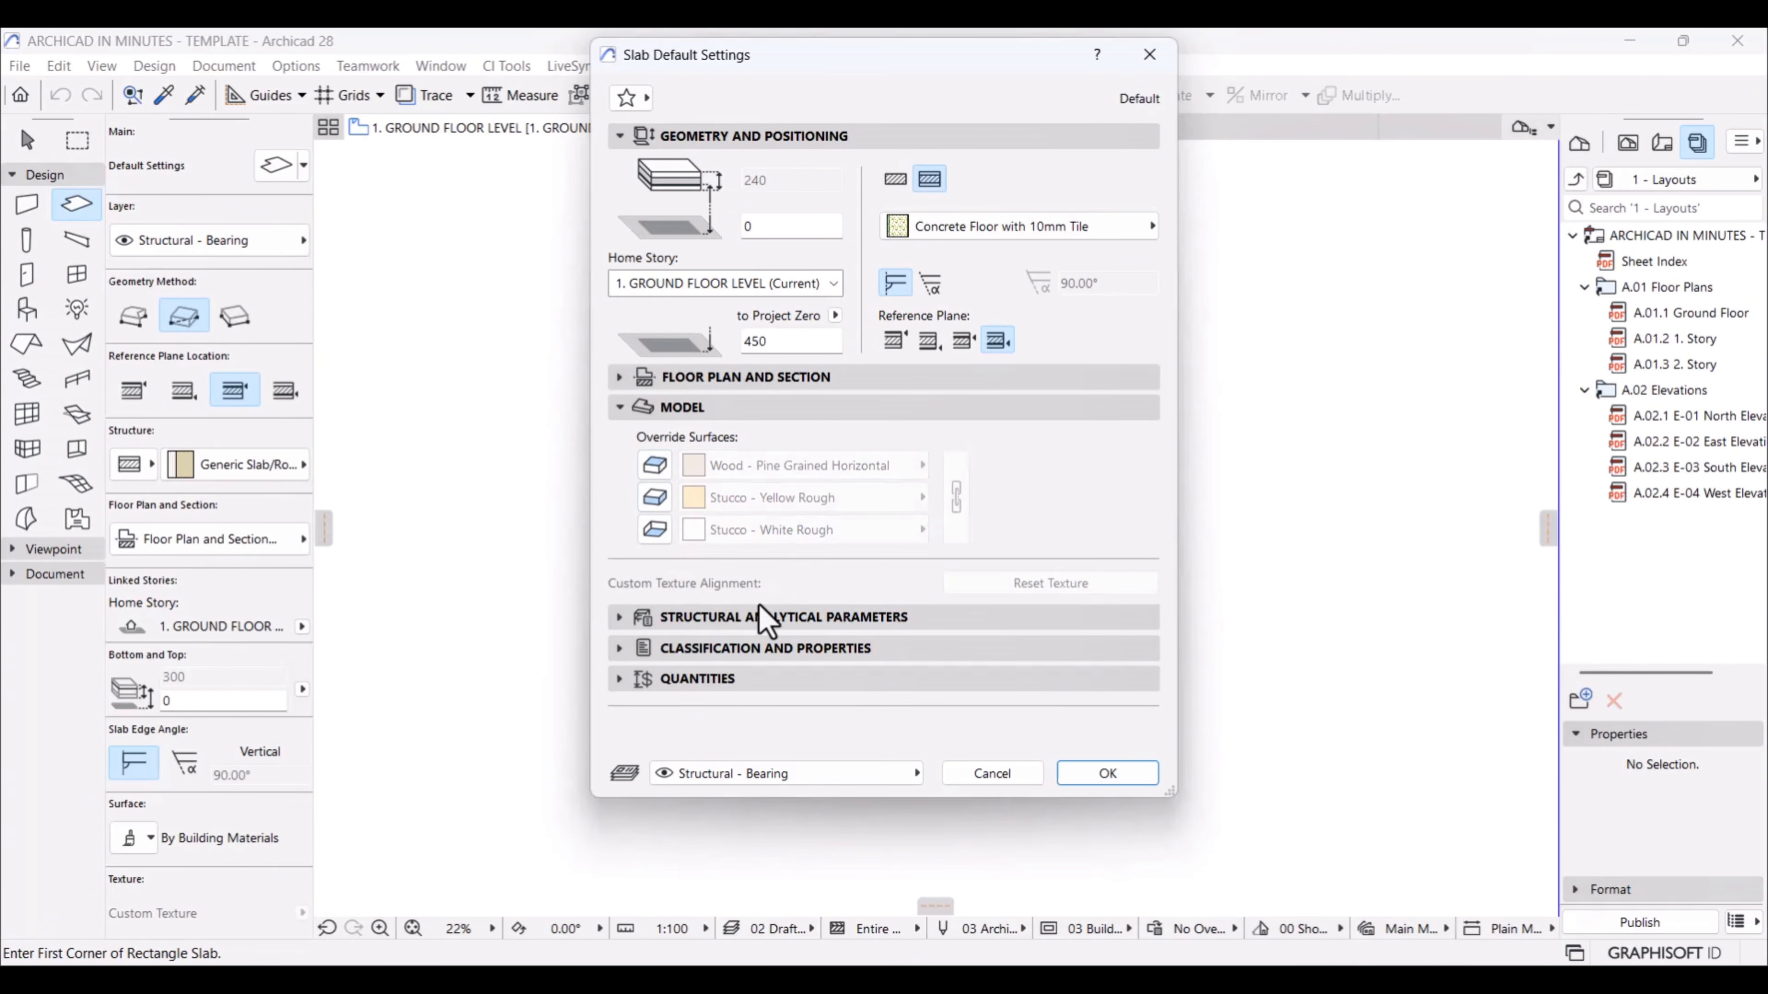
Step: Review the structural function choices in the slab's structural analytical parameters, keeping it Undefined
click(797, 409)
click(801, 435)
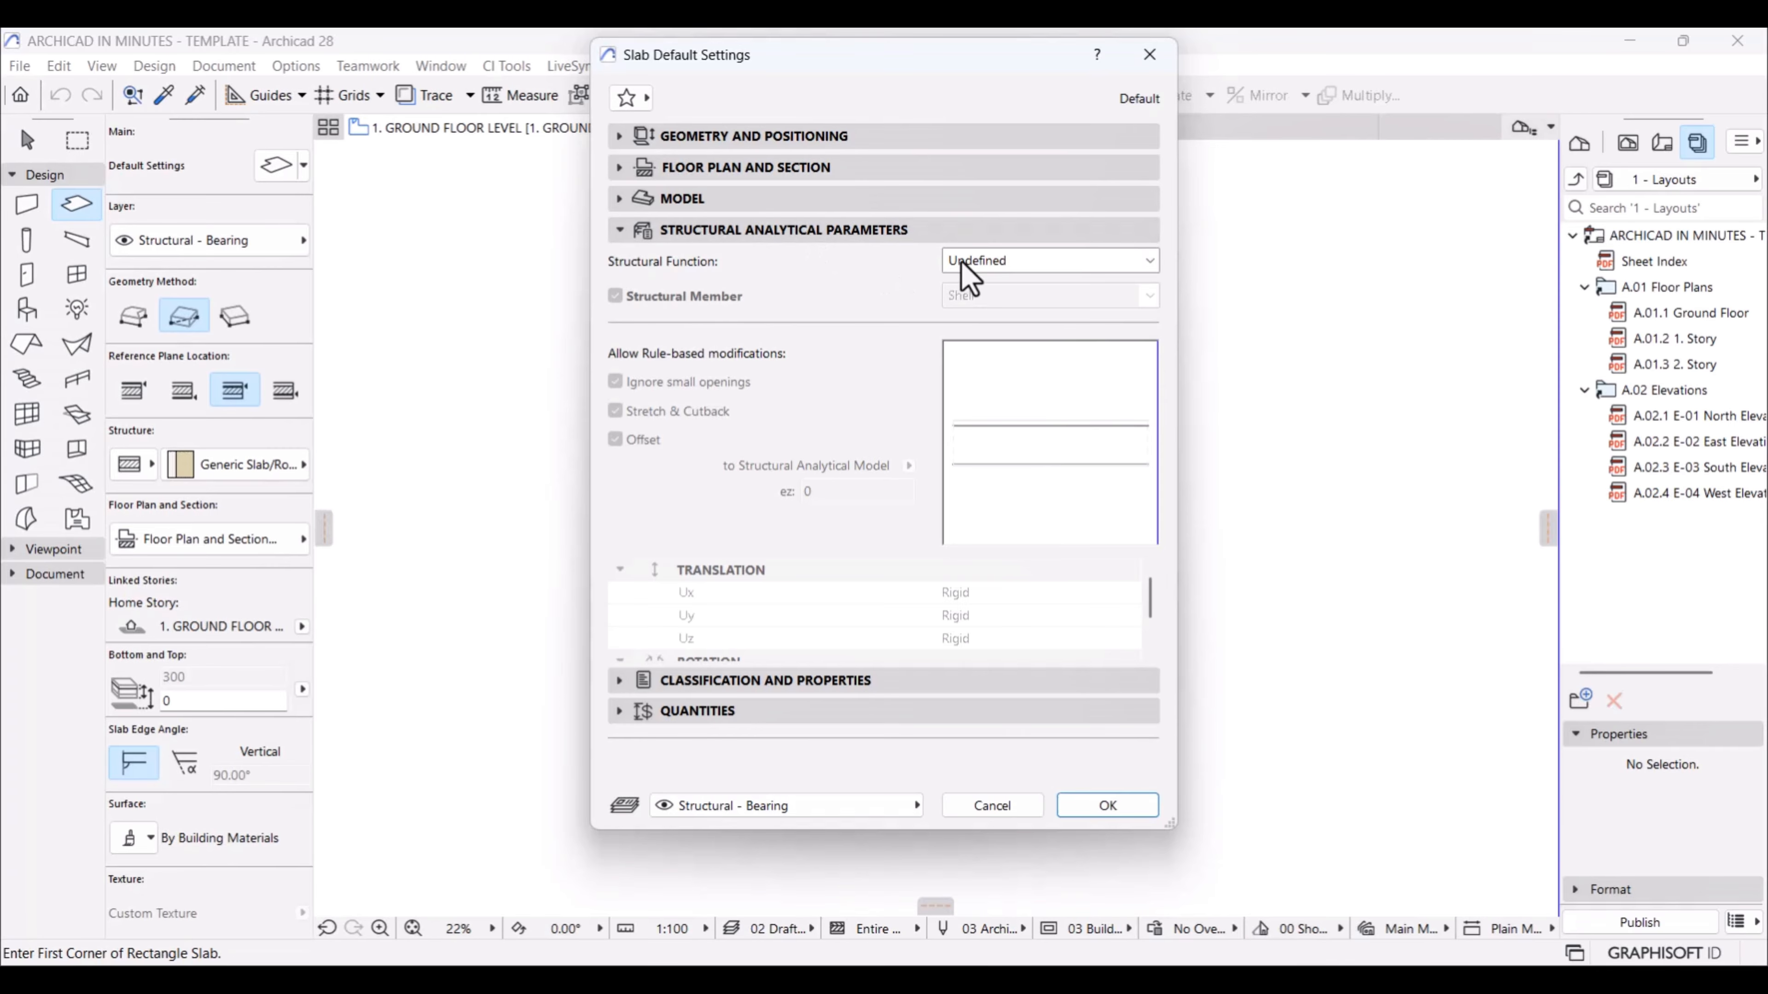
click(963, 273)
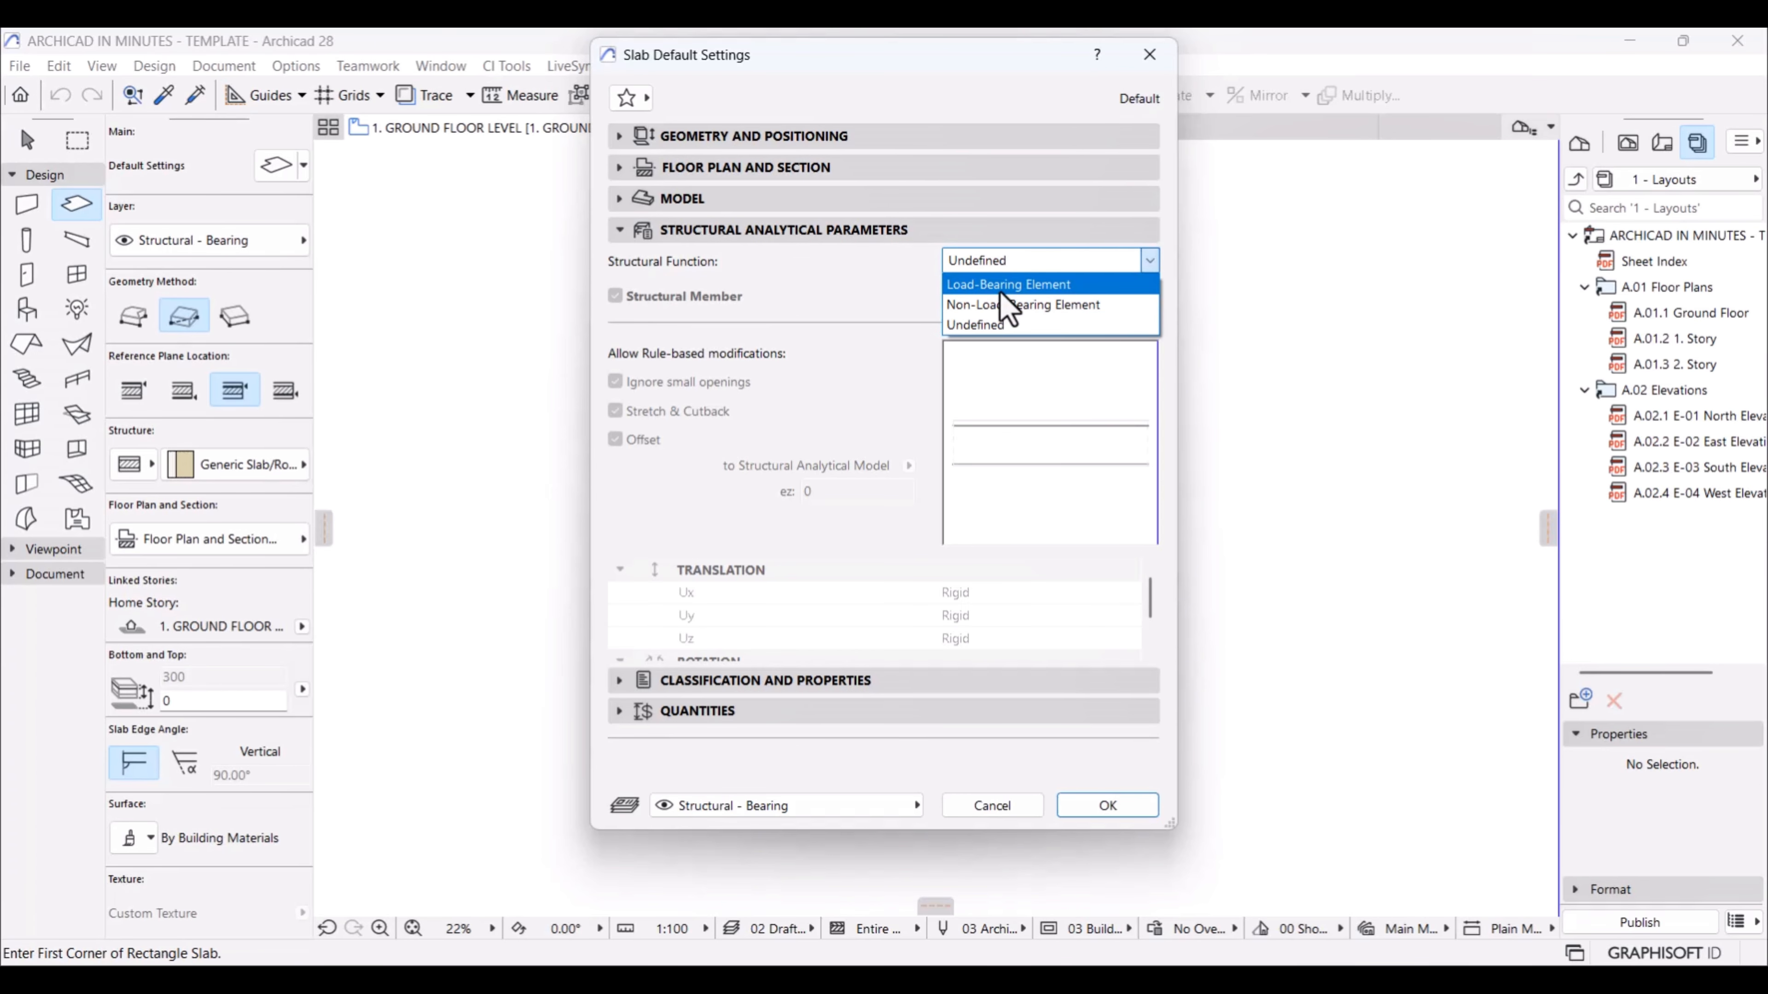
click(946, 327)
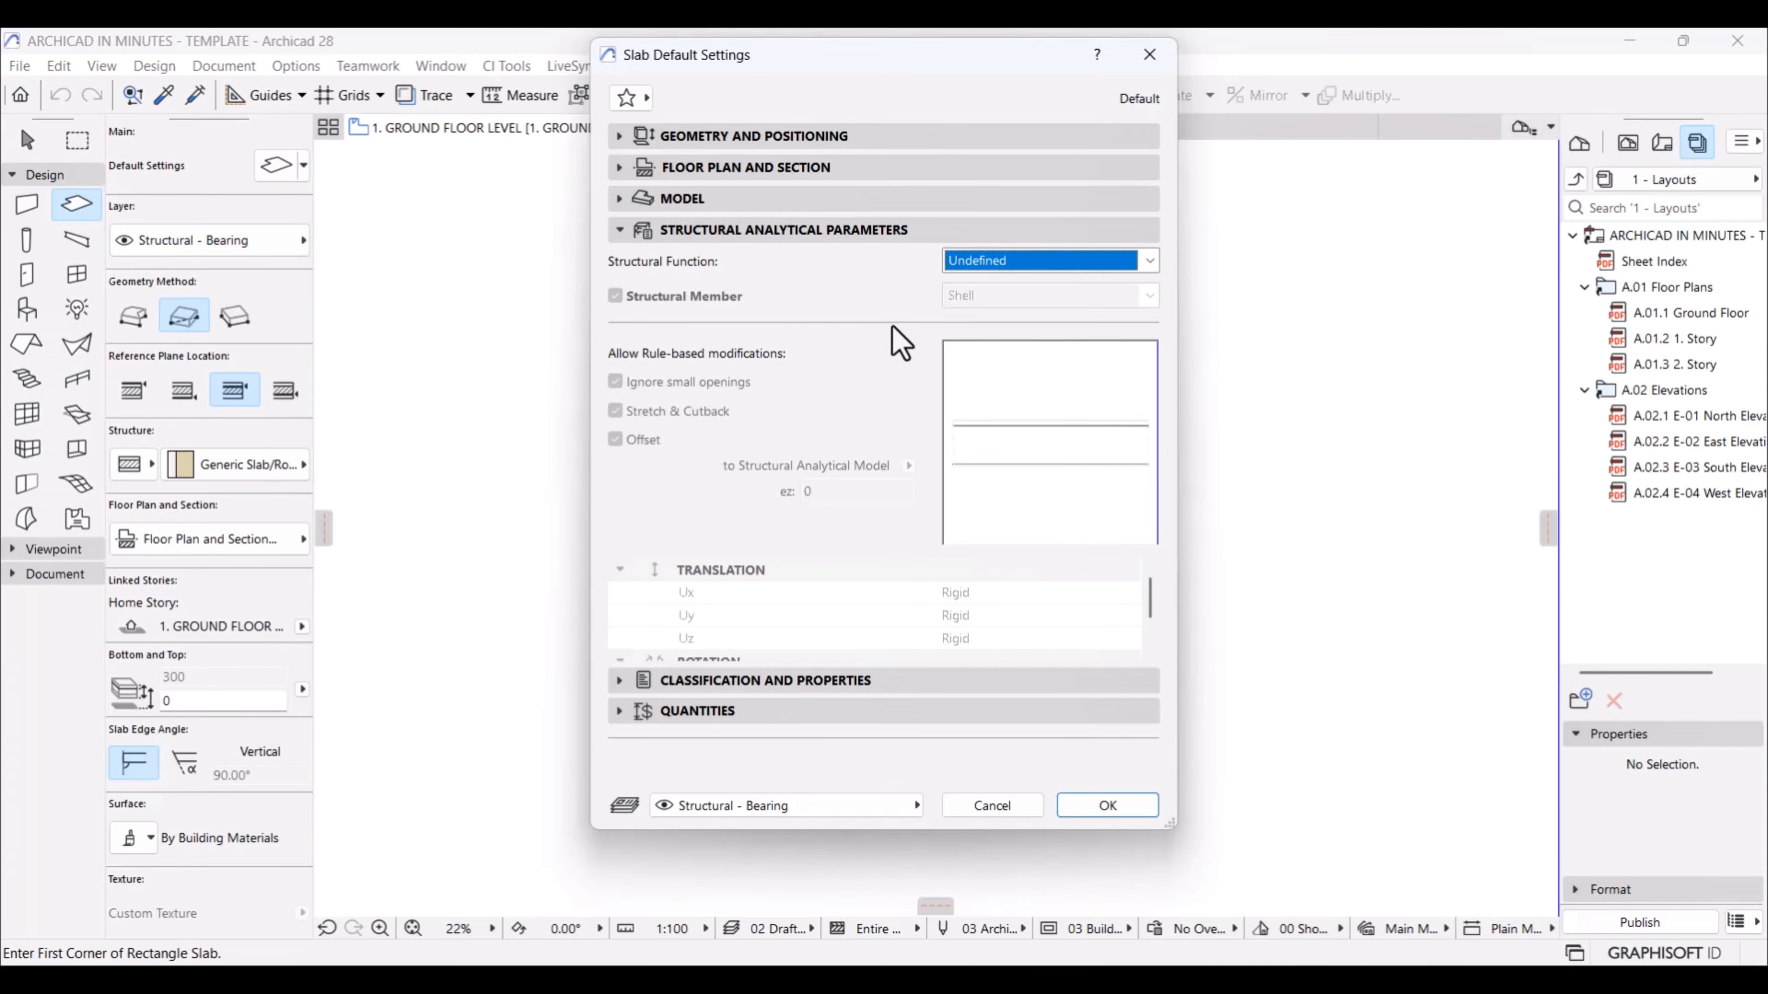
click(996, 257)
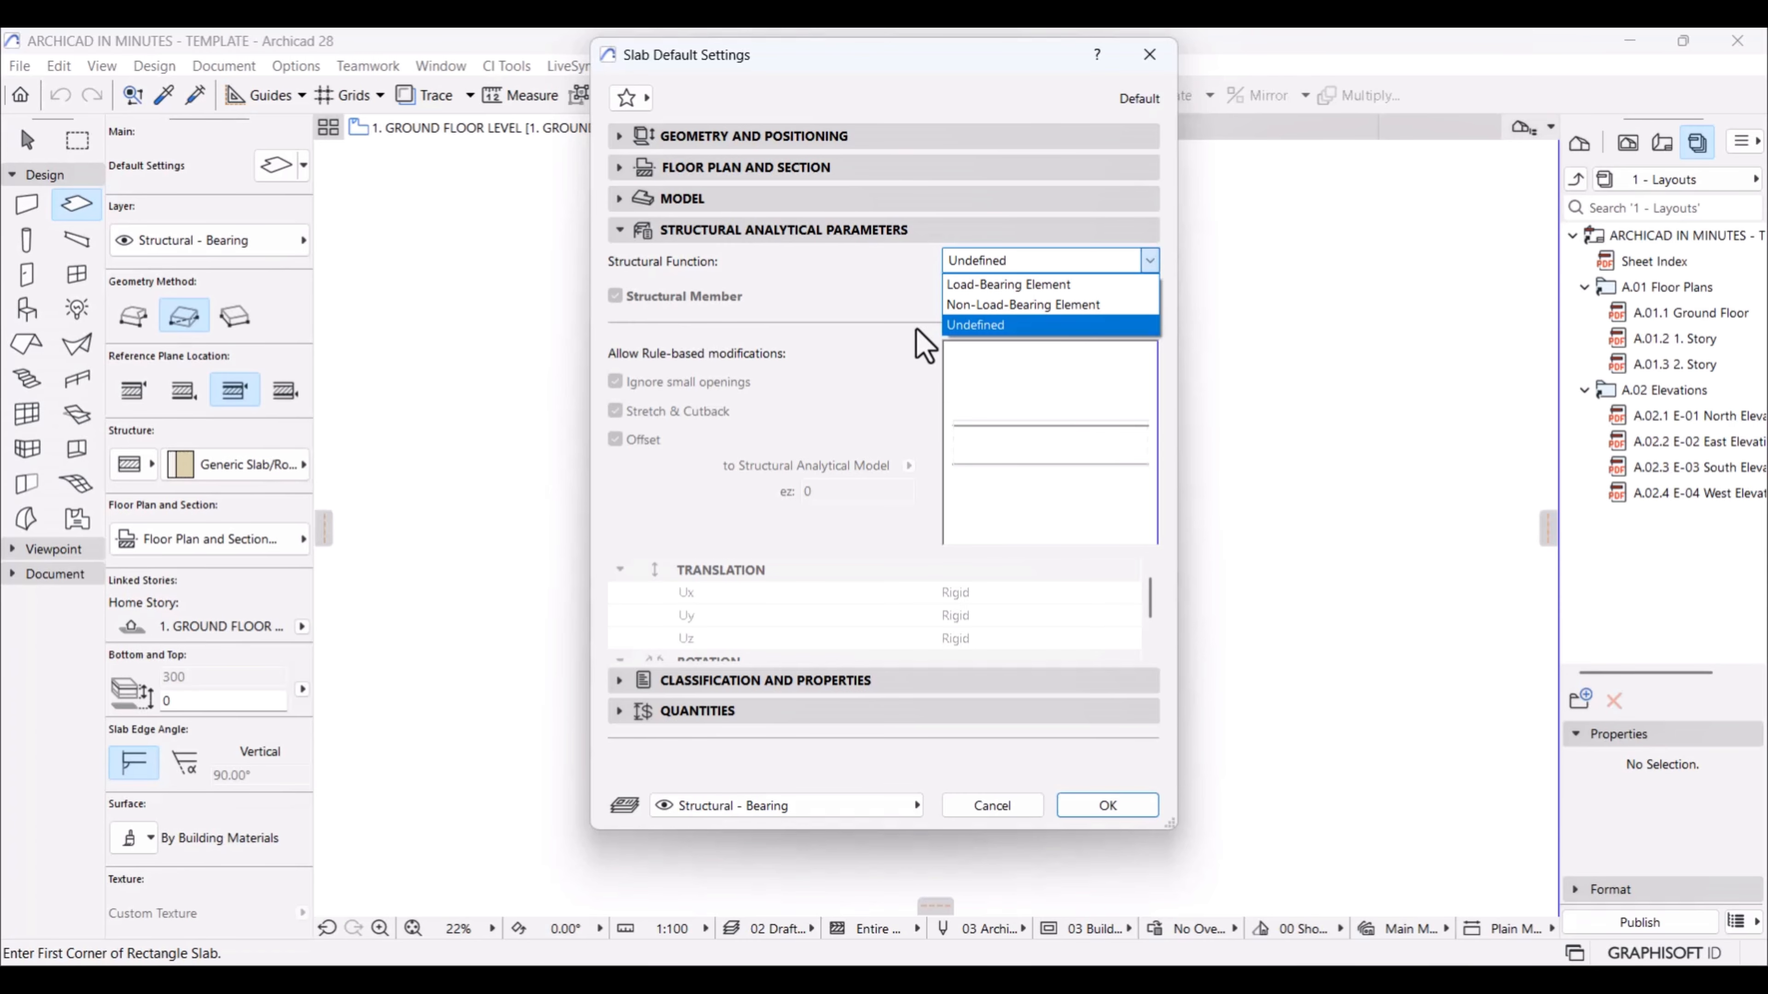
click(947, 324)
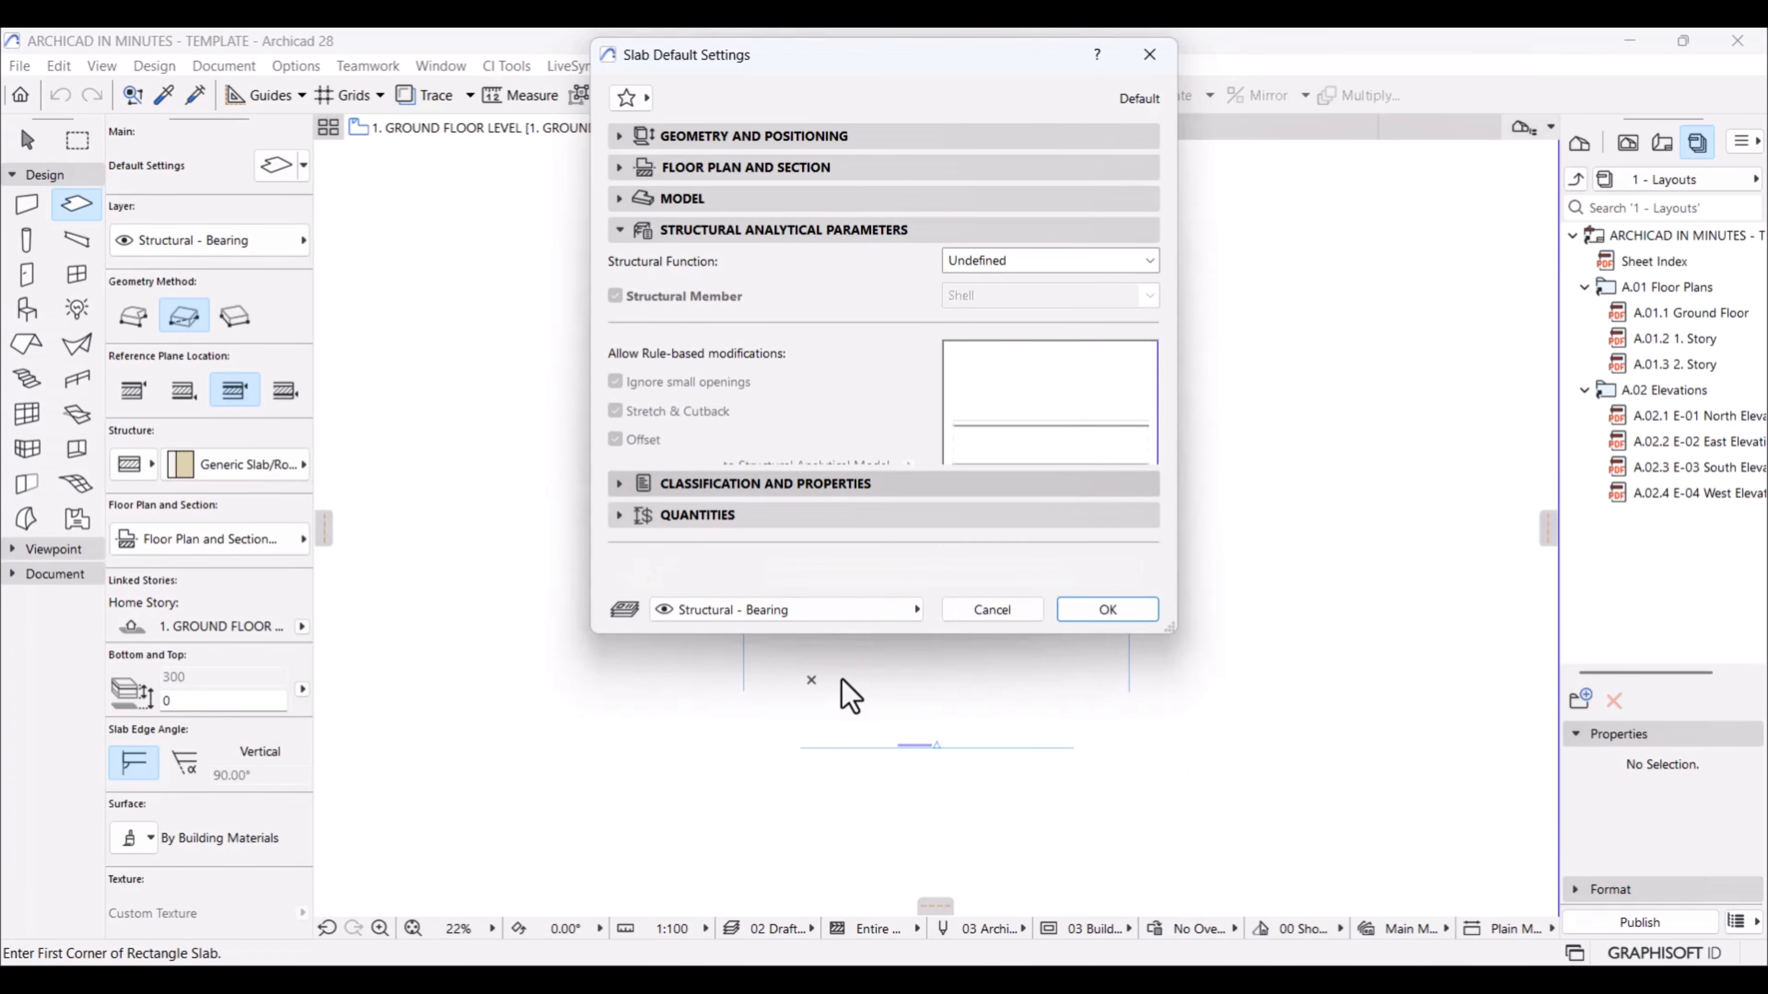
Step: Set the slab's structural function to Load-Bearing Element in its classification and properties
click(870, 484)
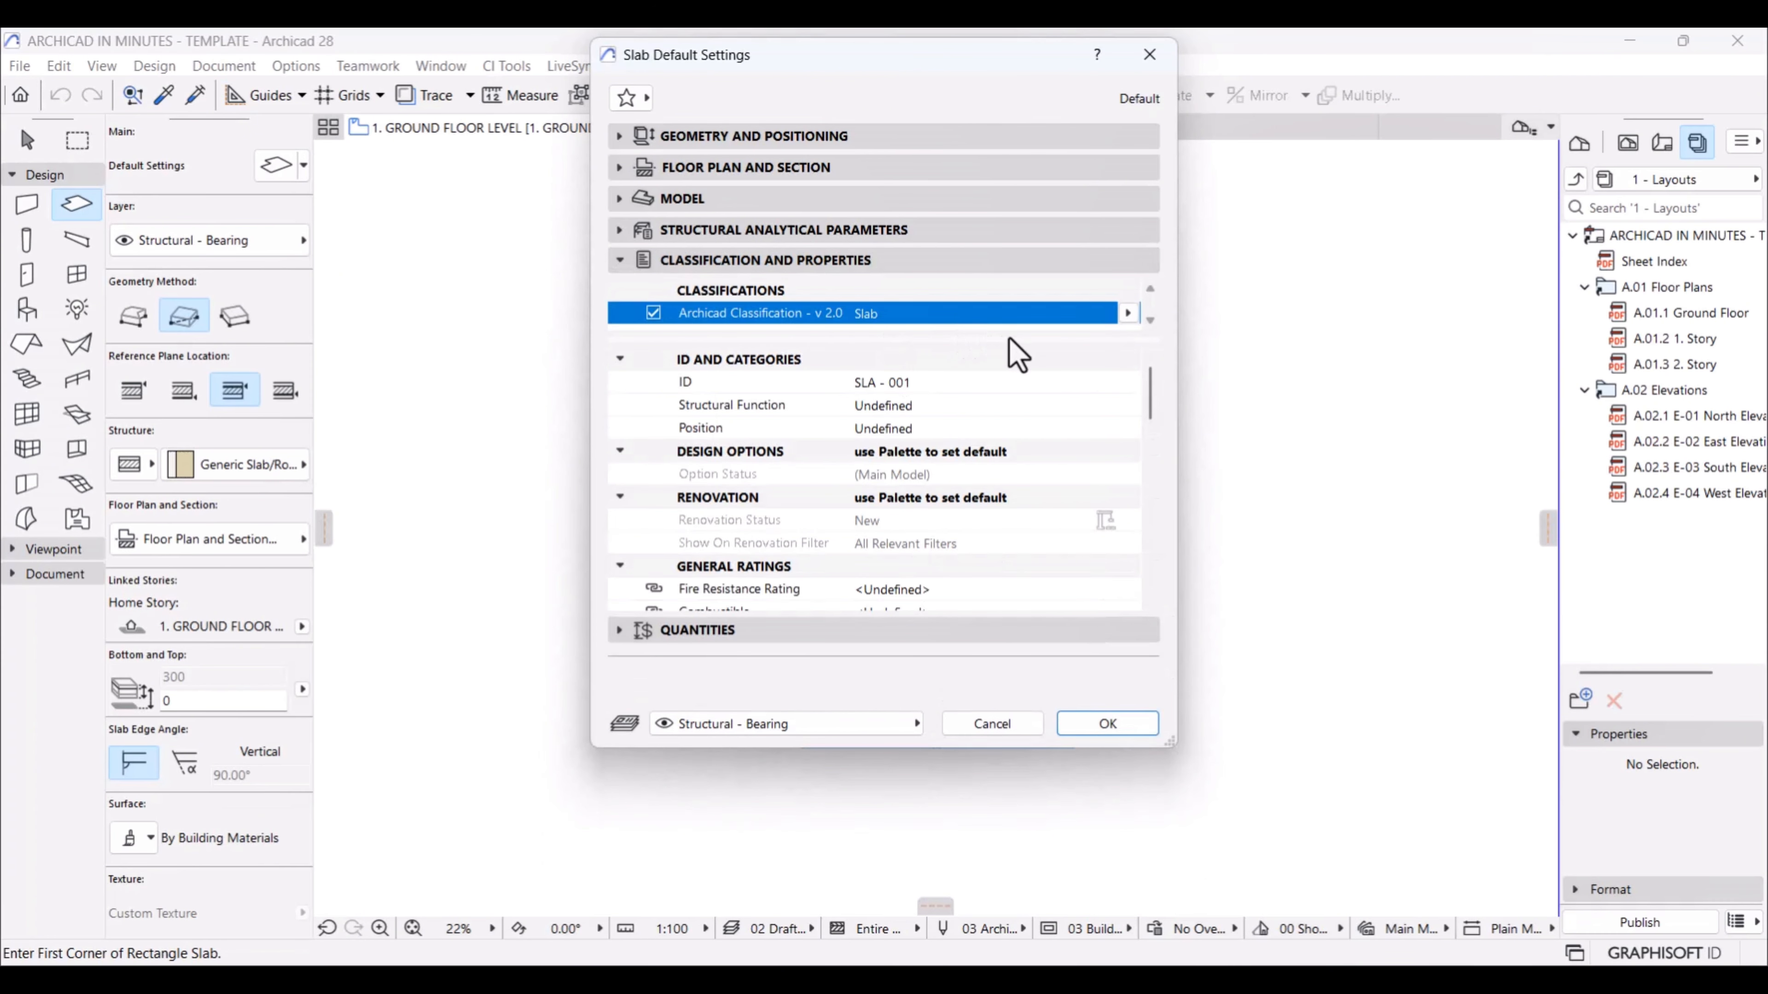
scroll(765, 418, down, 3)
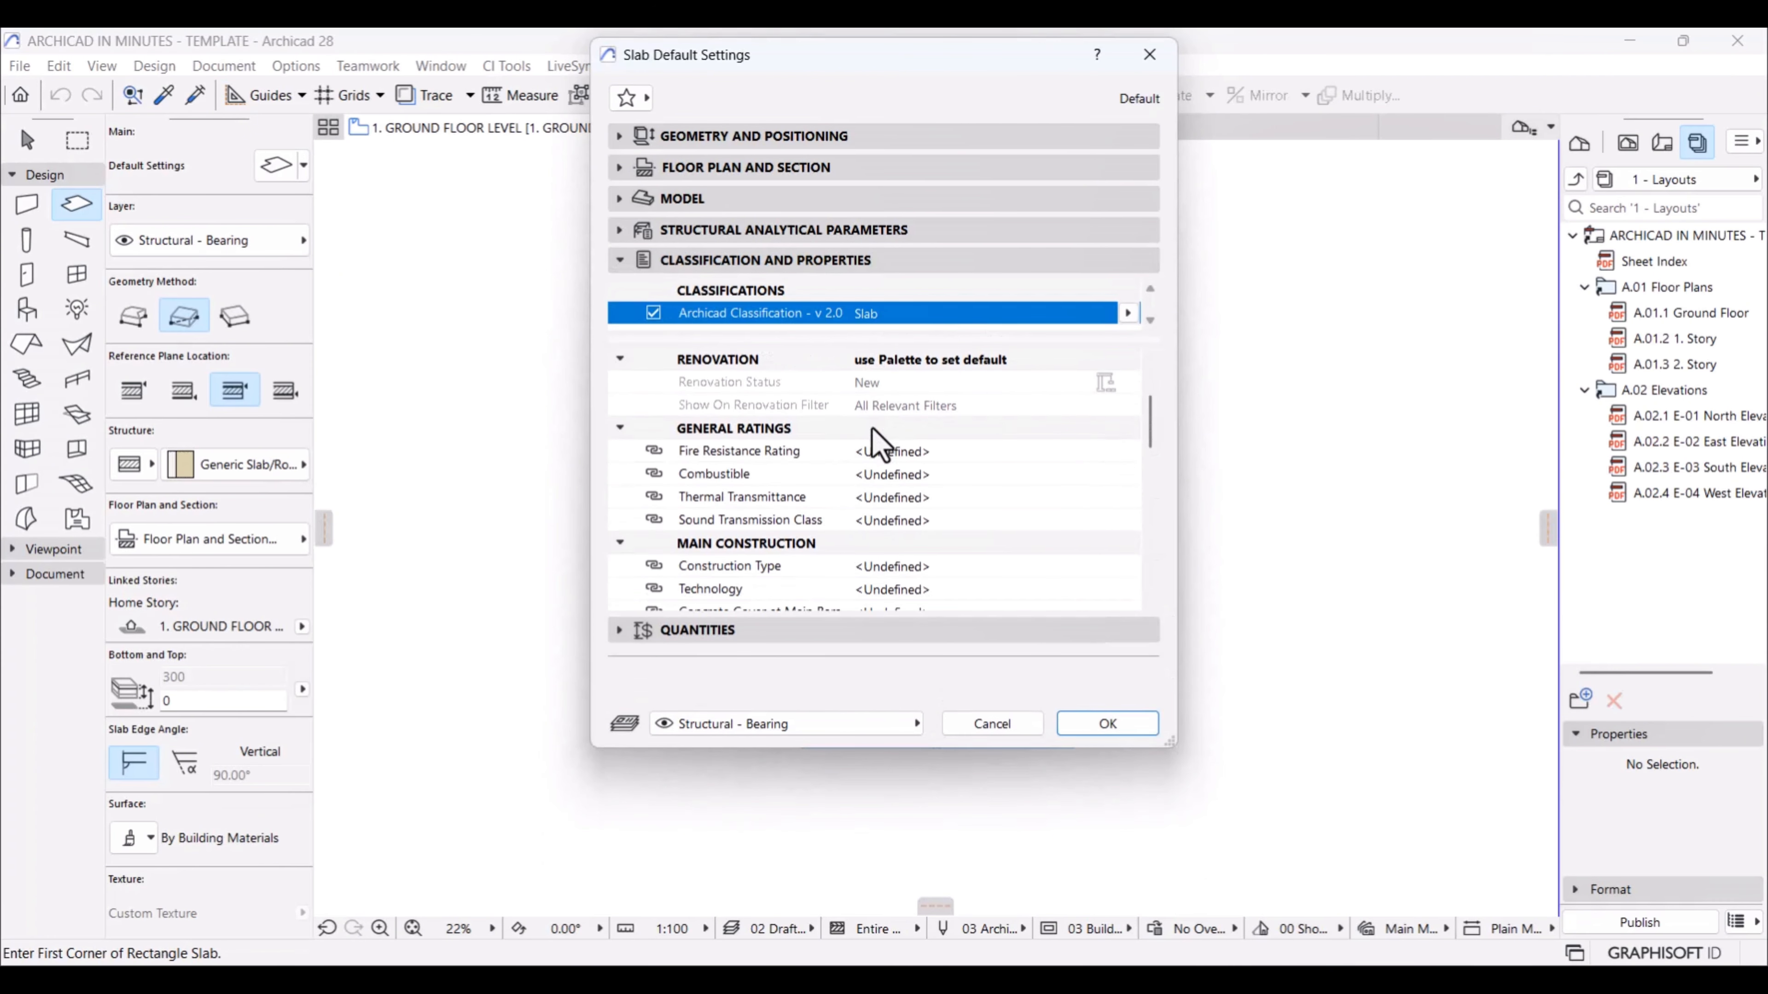
scroll(875, 443, down, 3)
scroll(875, 444, up, 6)
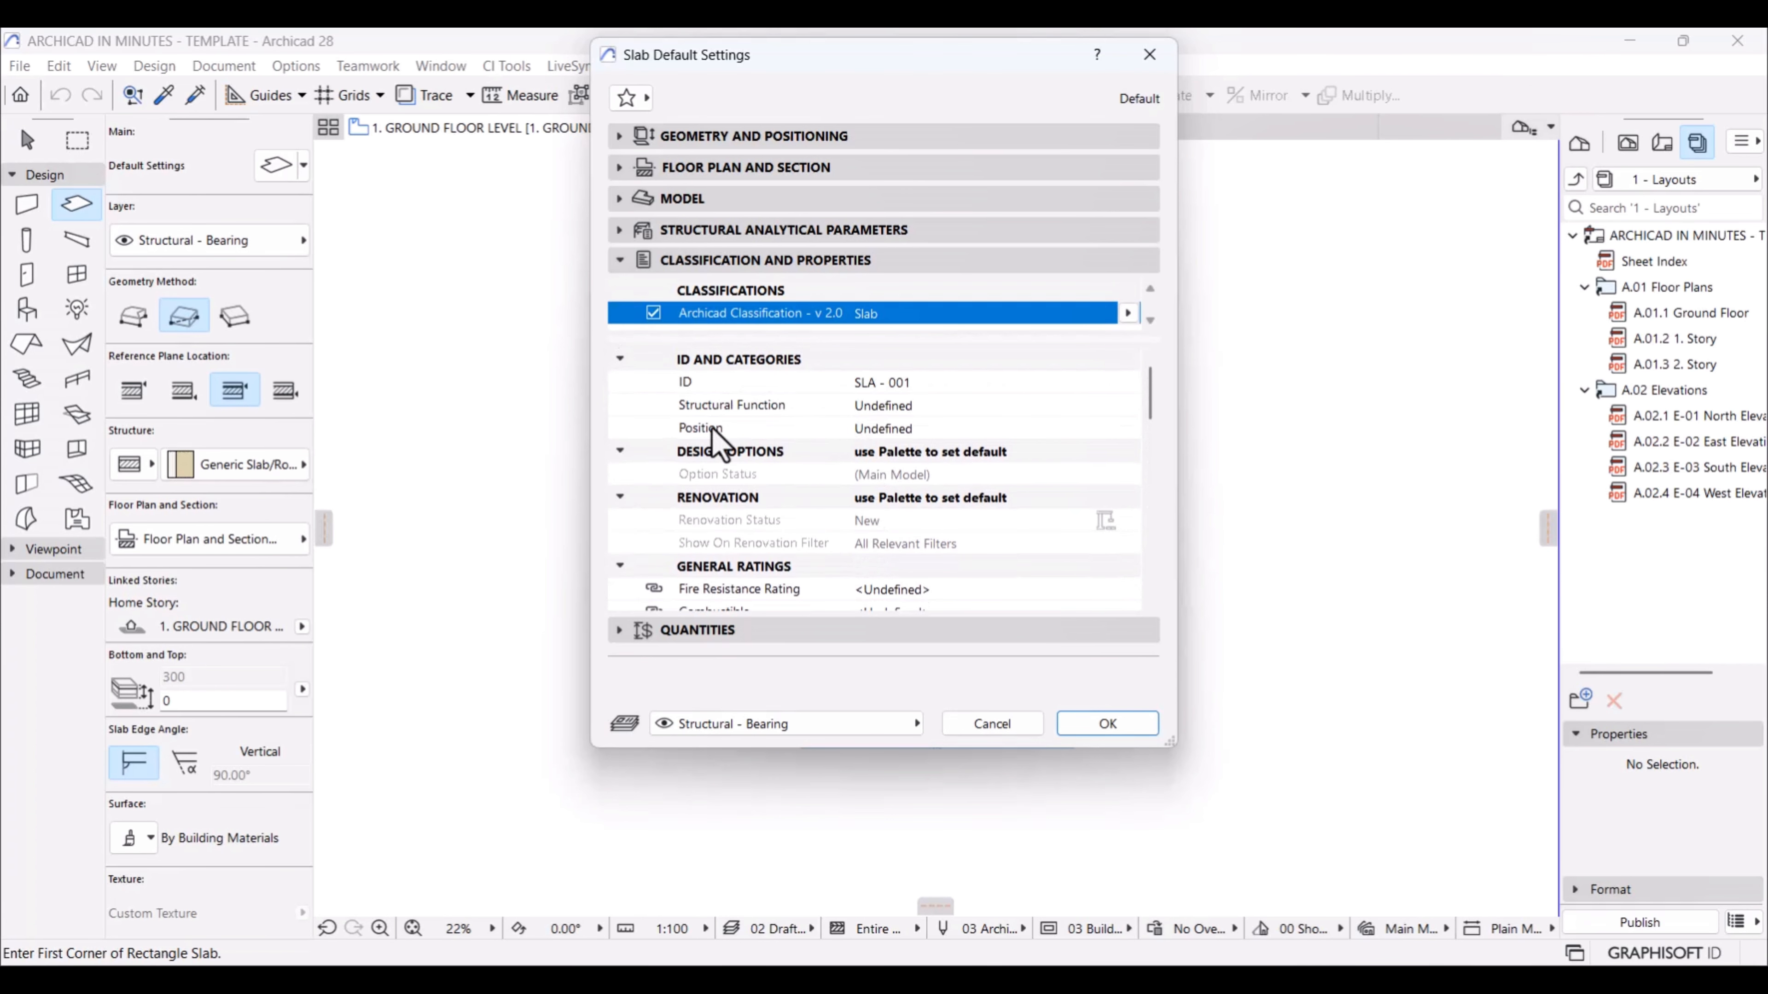
click(969, 406)
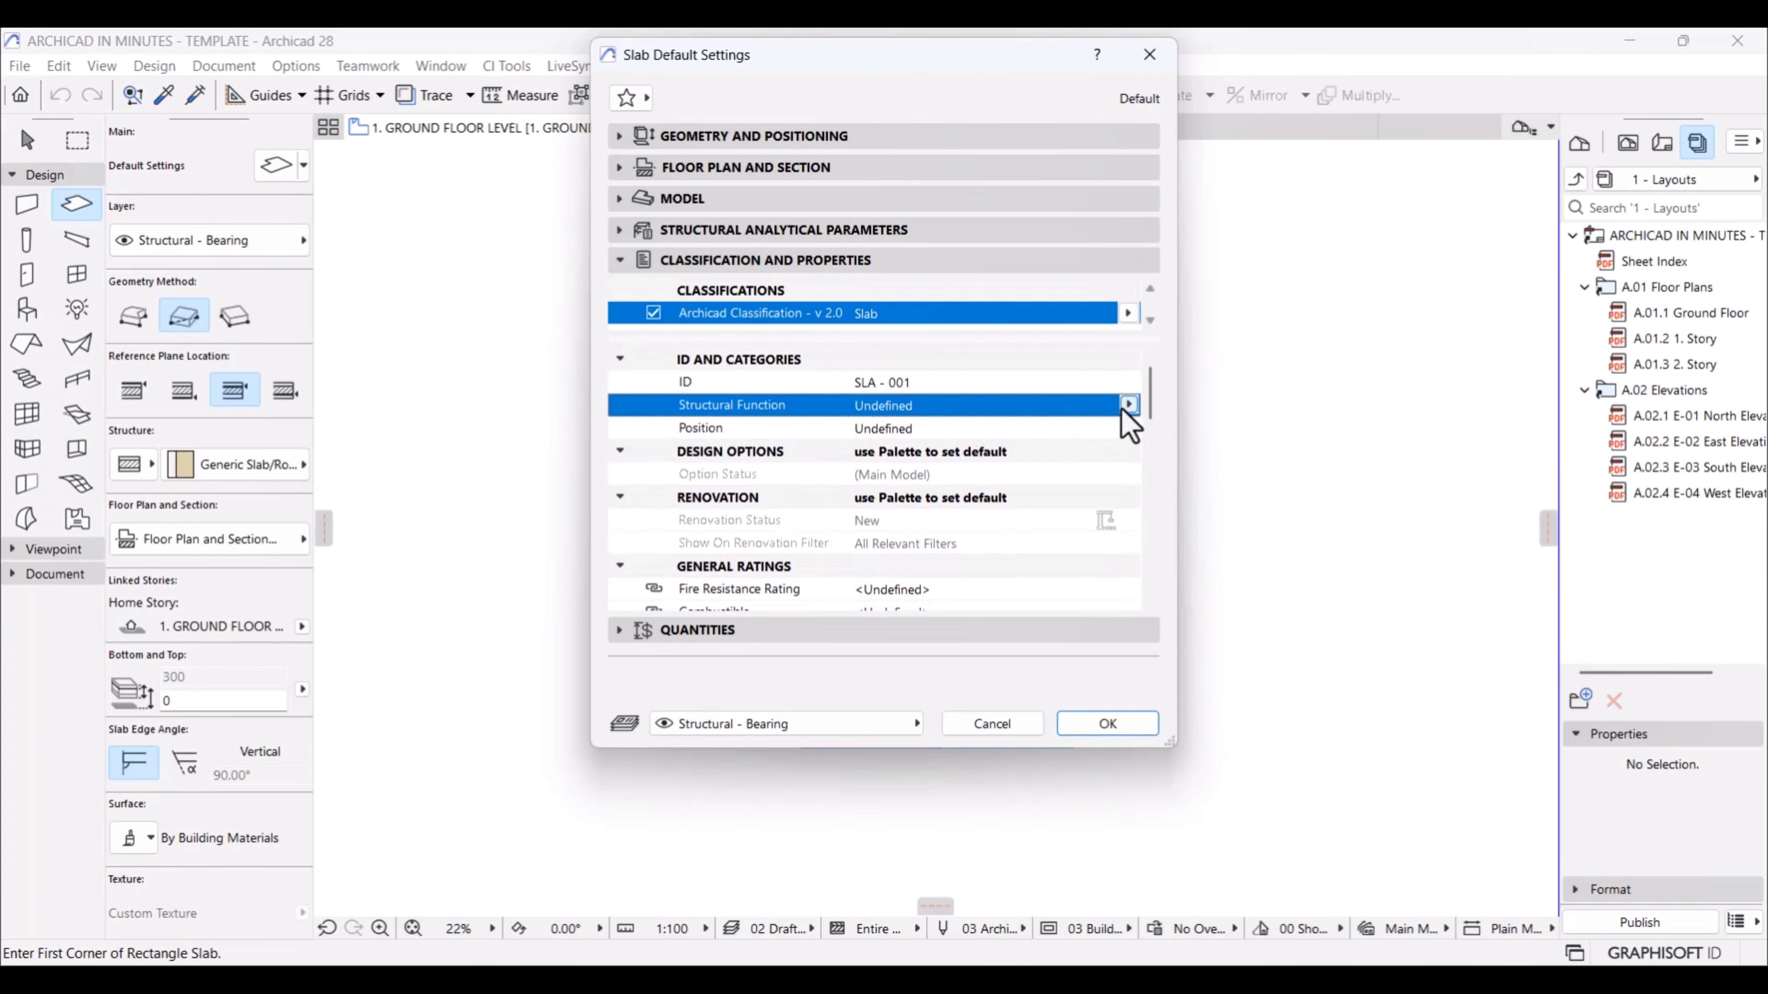
click(1127, 404)
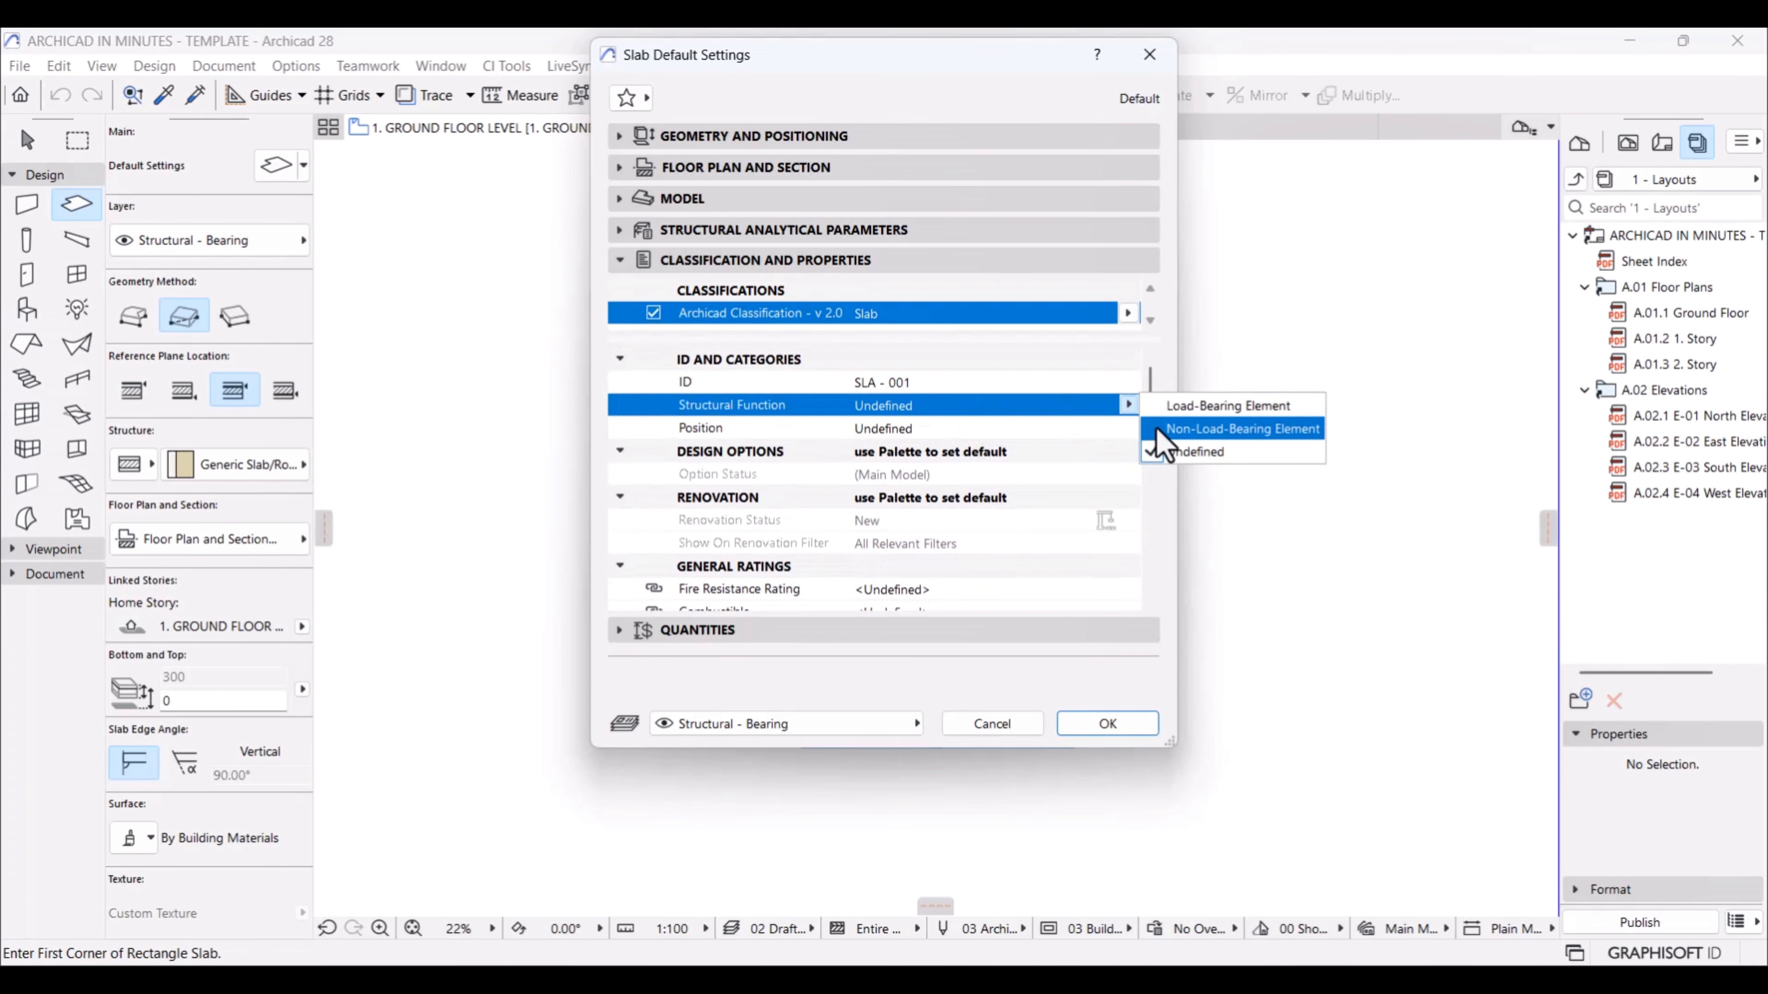
click(1199, 406)
Step: Review the slab's position options, keep Undefined, and accept the slab default settings
click(1127, 427)
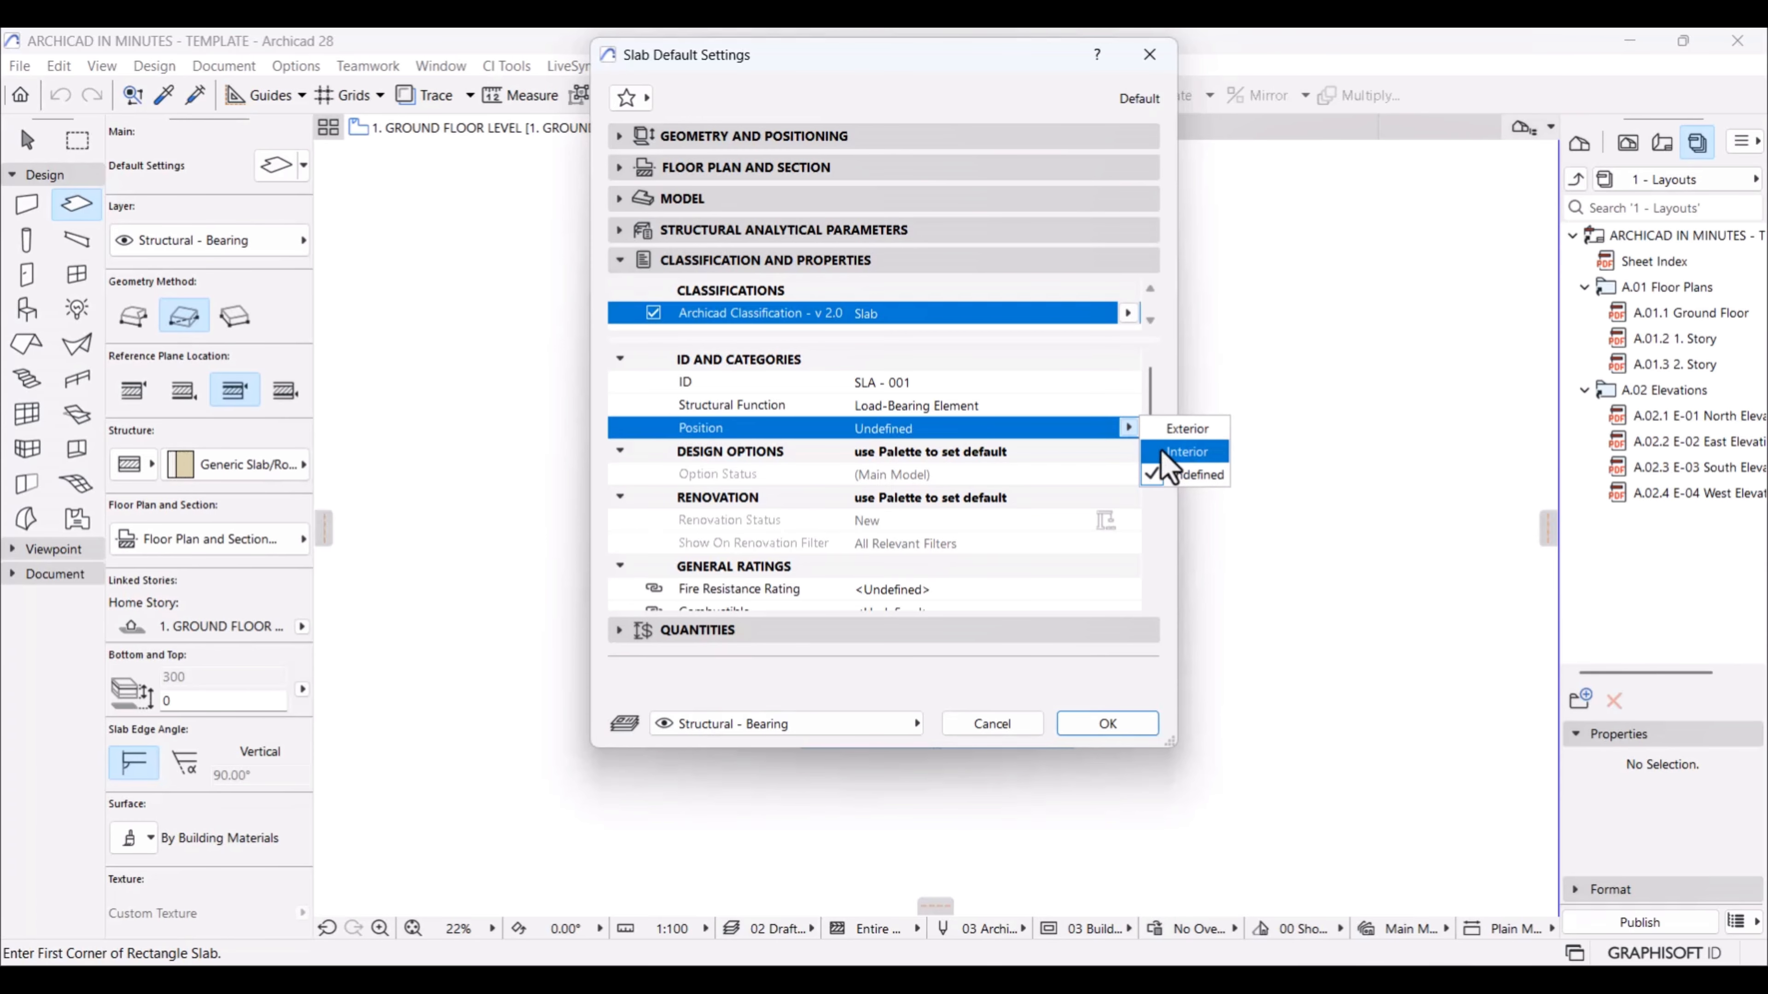
click(1161, 385)
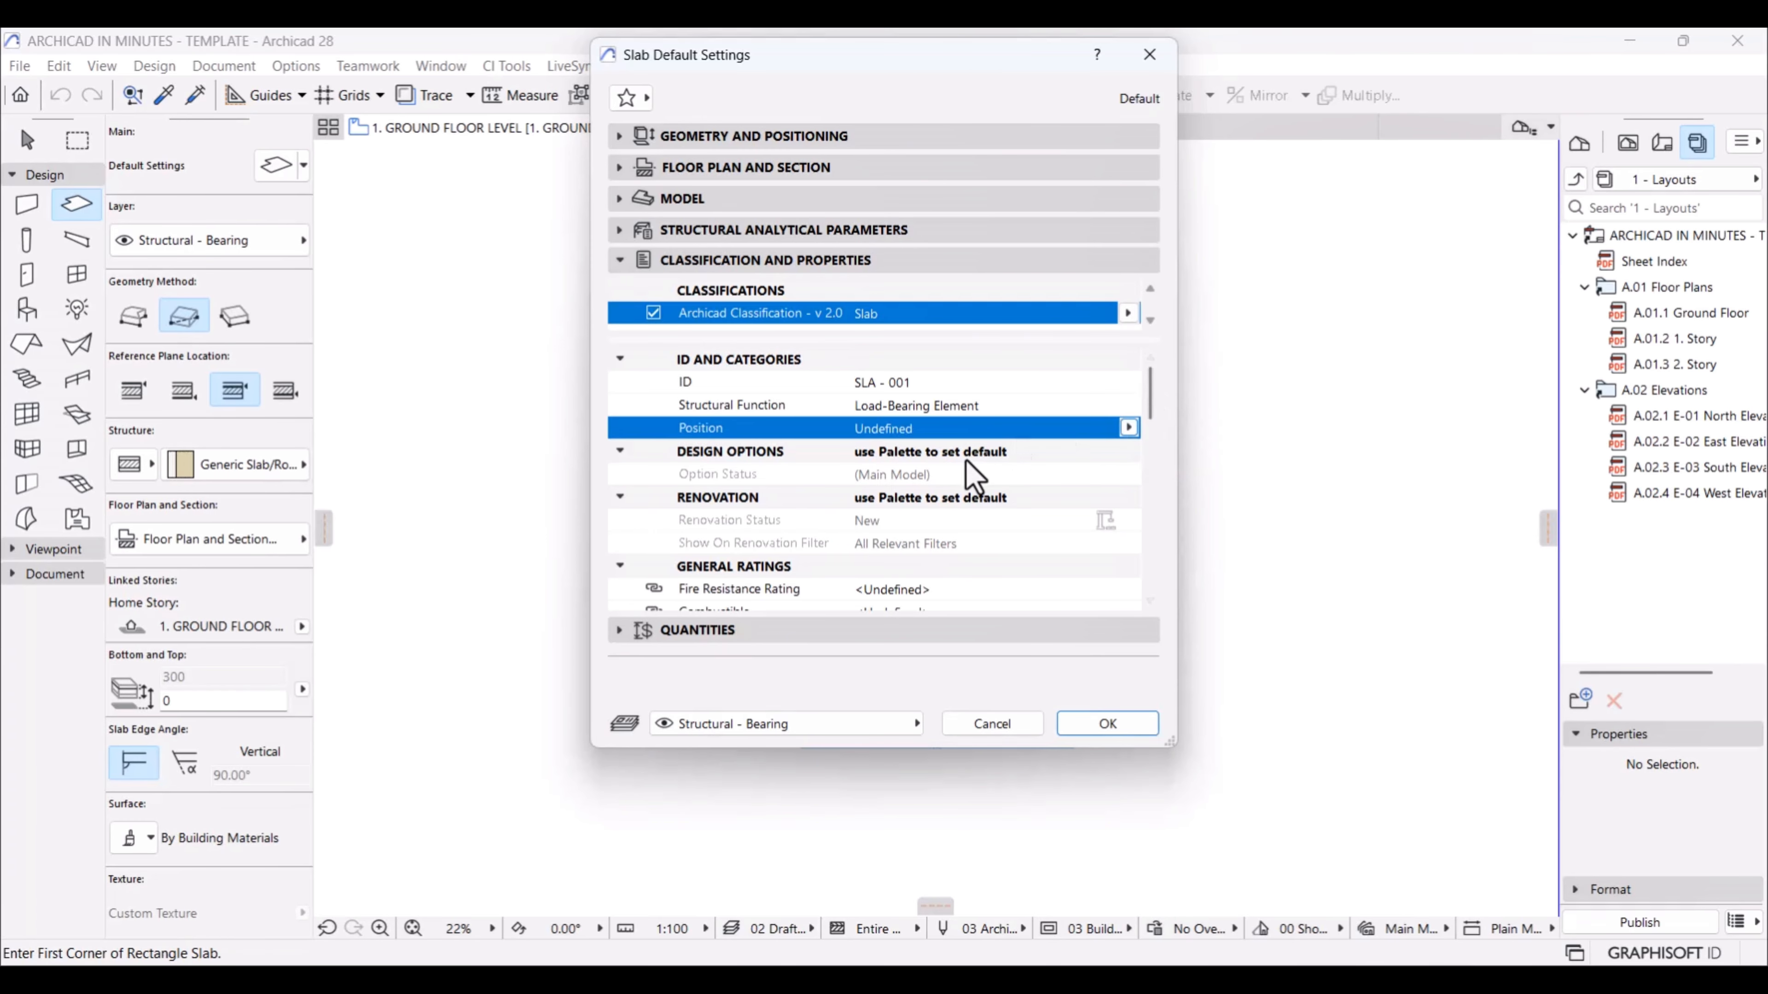
click(1128, 428)
click(1175, 474)
click(1105, 728)
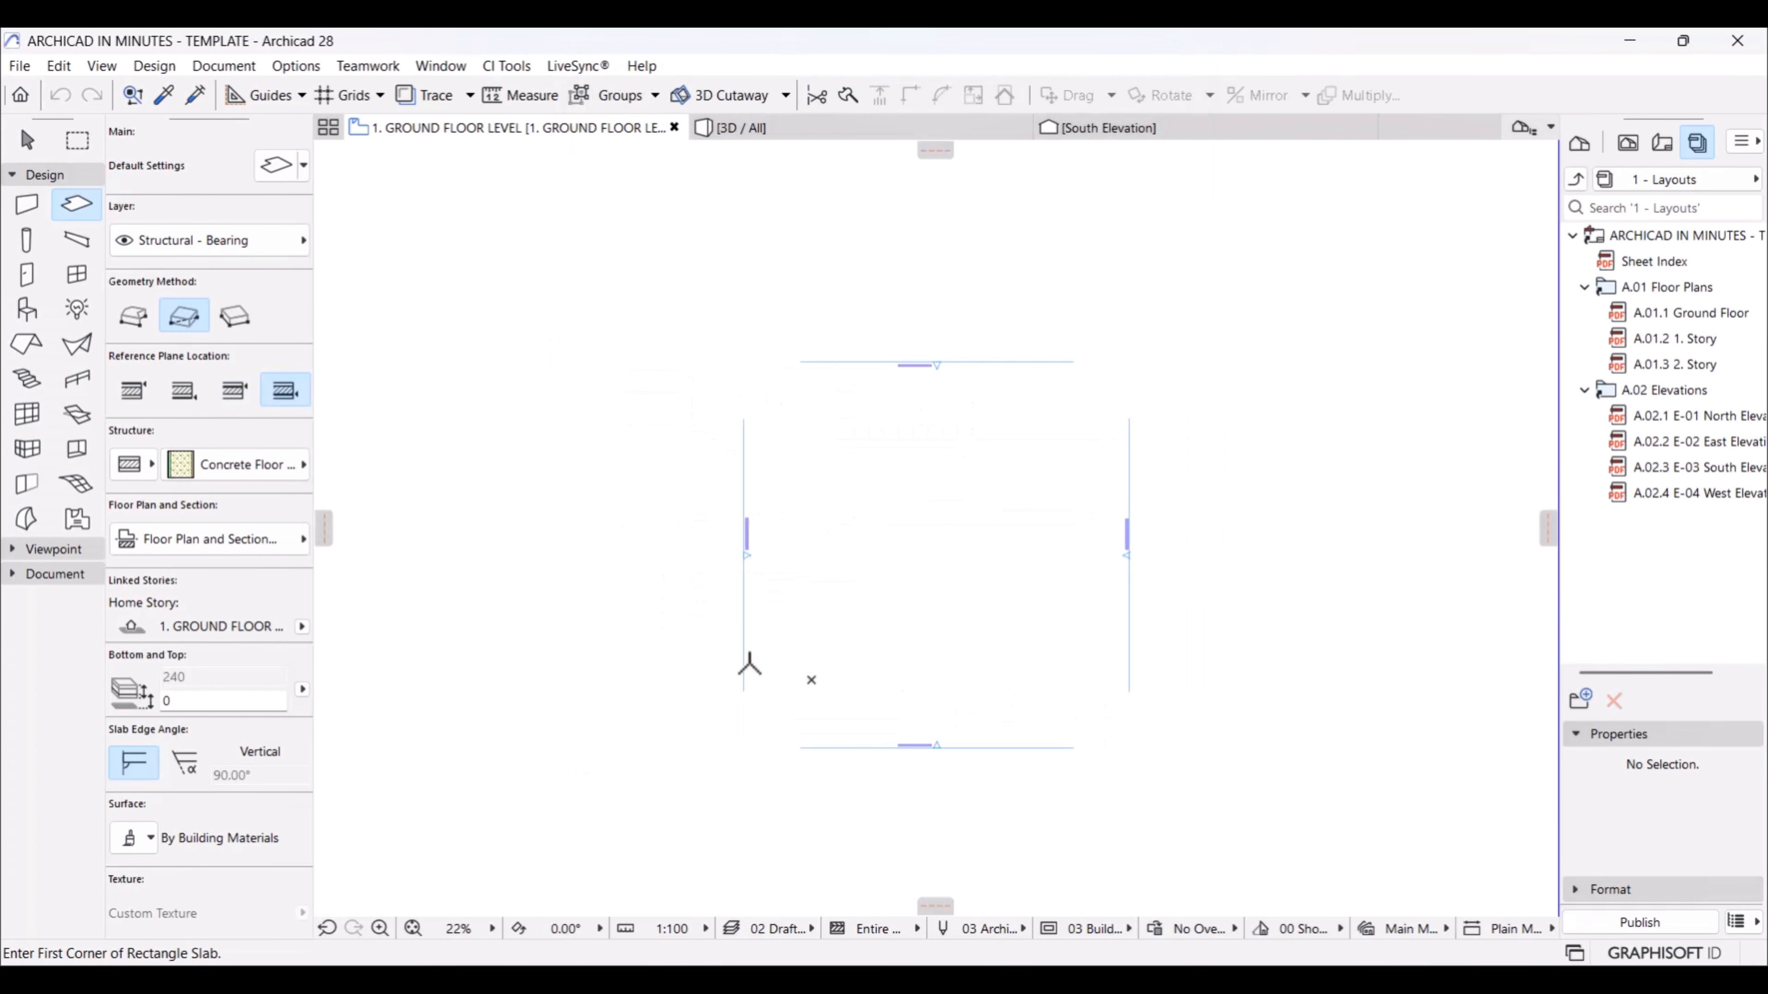
Step: Draw a rectangular slab about 22142 mm by 6897 mm between the west and east elevation markers
scroll(876, 735, up, 4)
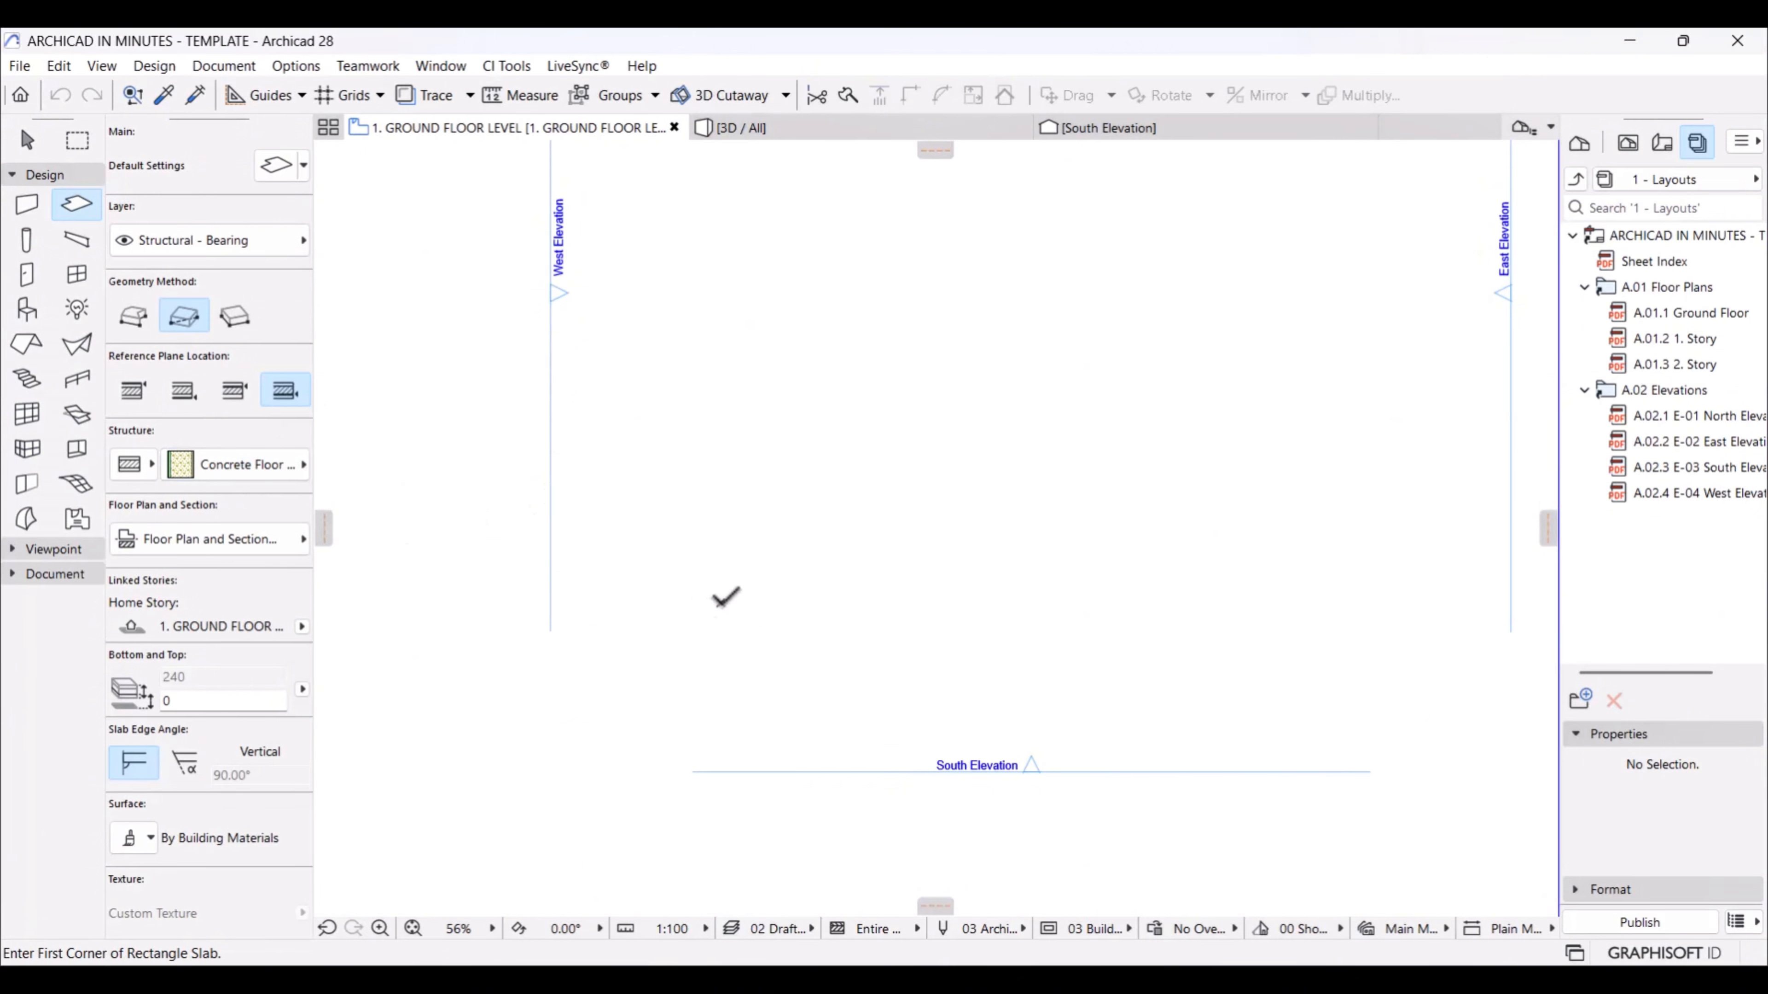
click(721, 602)
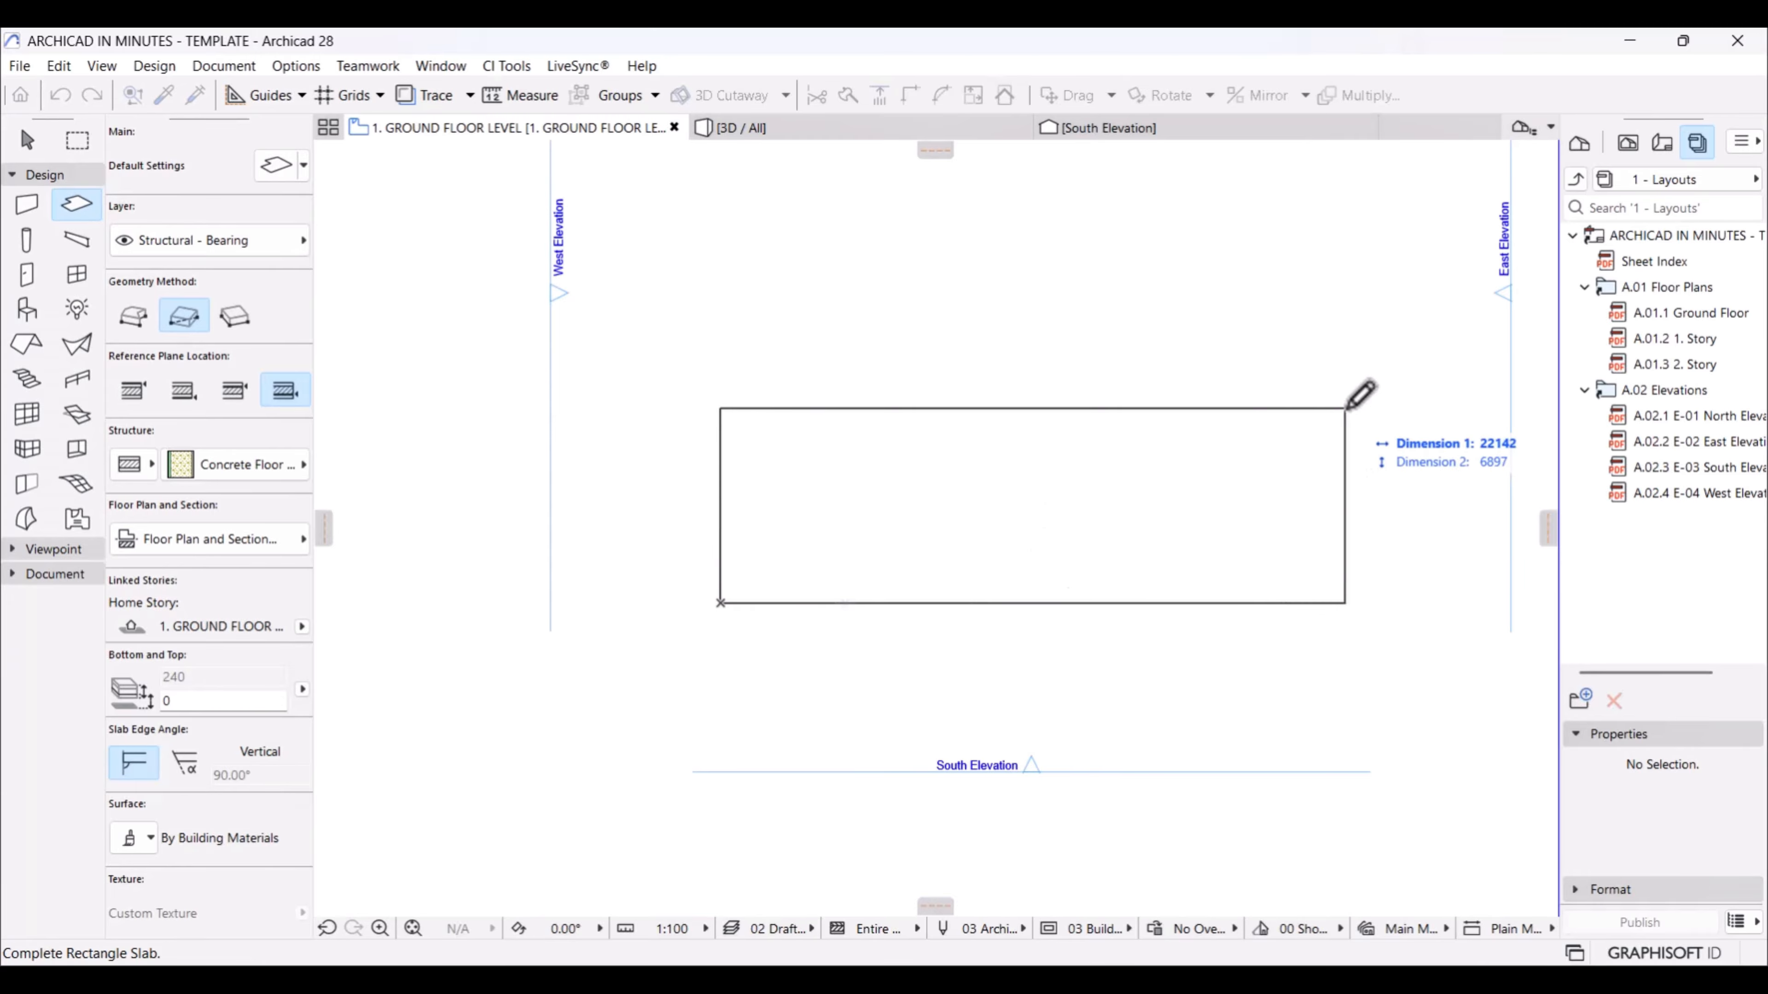
click(1346, 409)
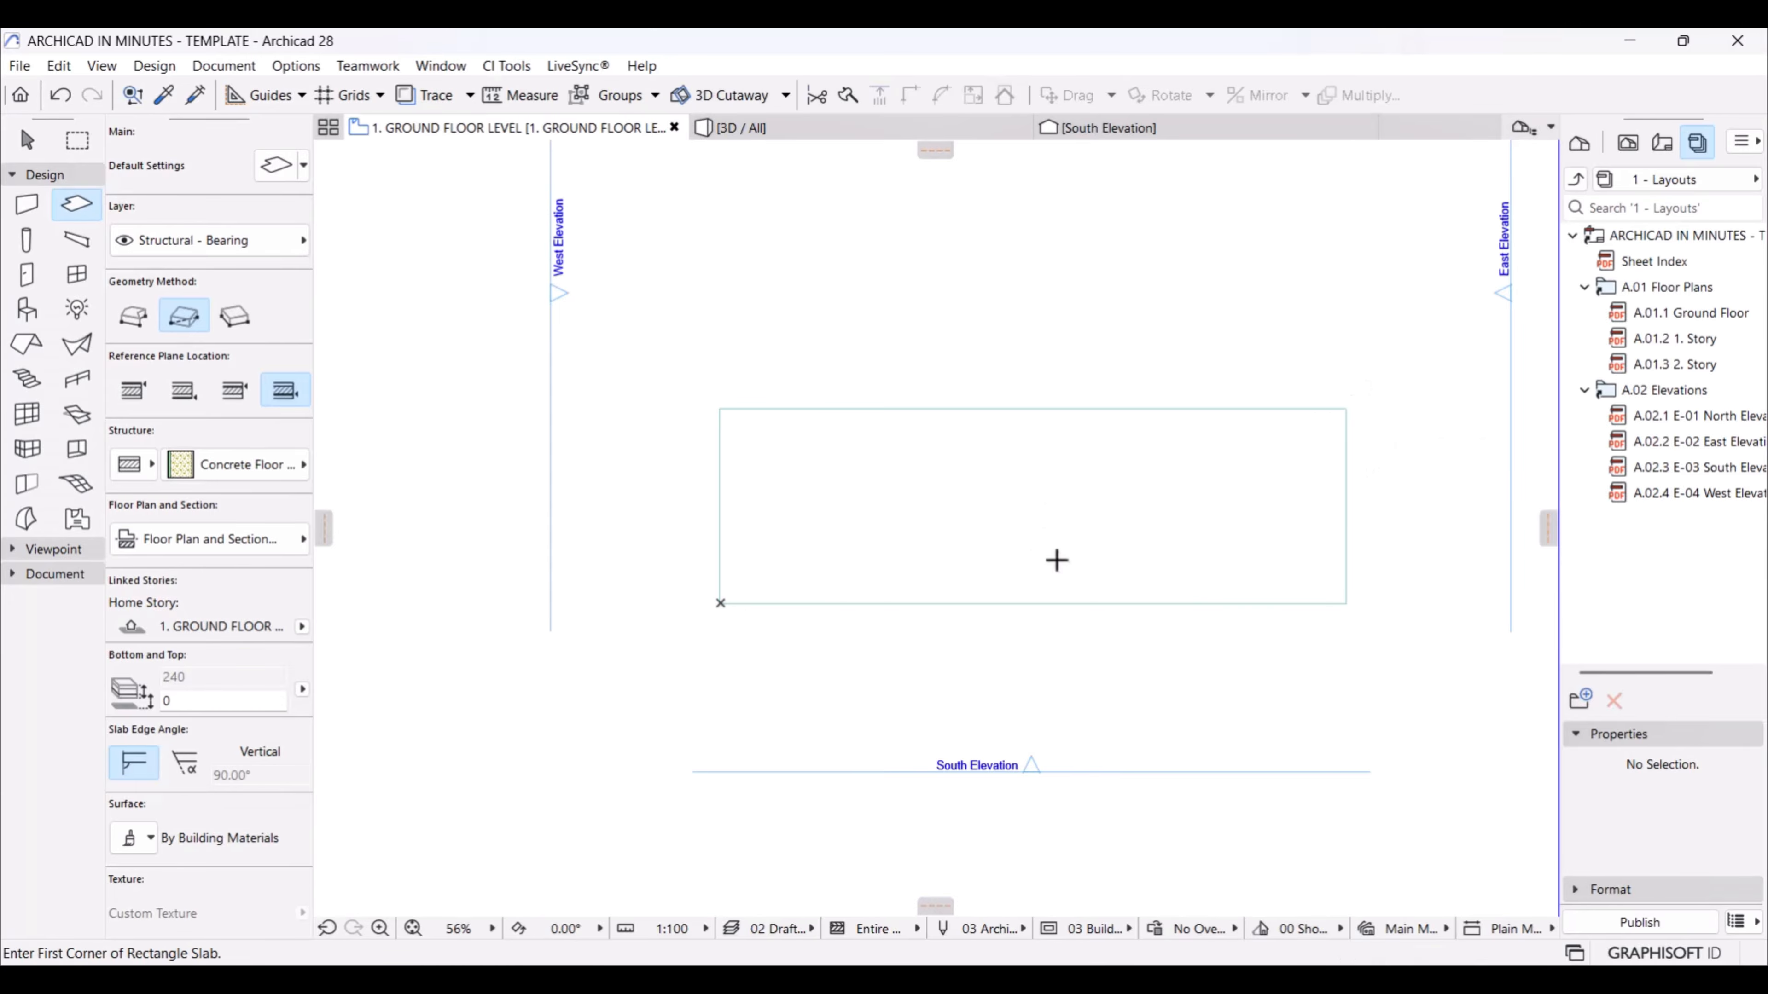
Step: Place a horizontal section line across the full length of the slab, looking towards its upper edge
click(25, 140)
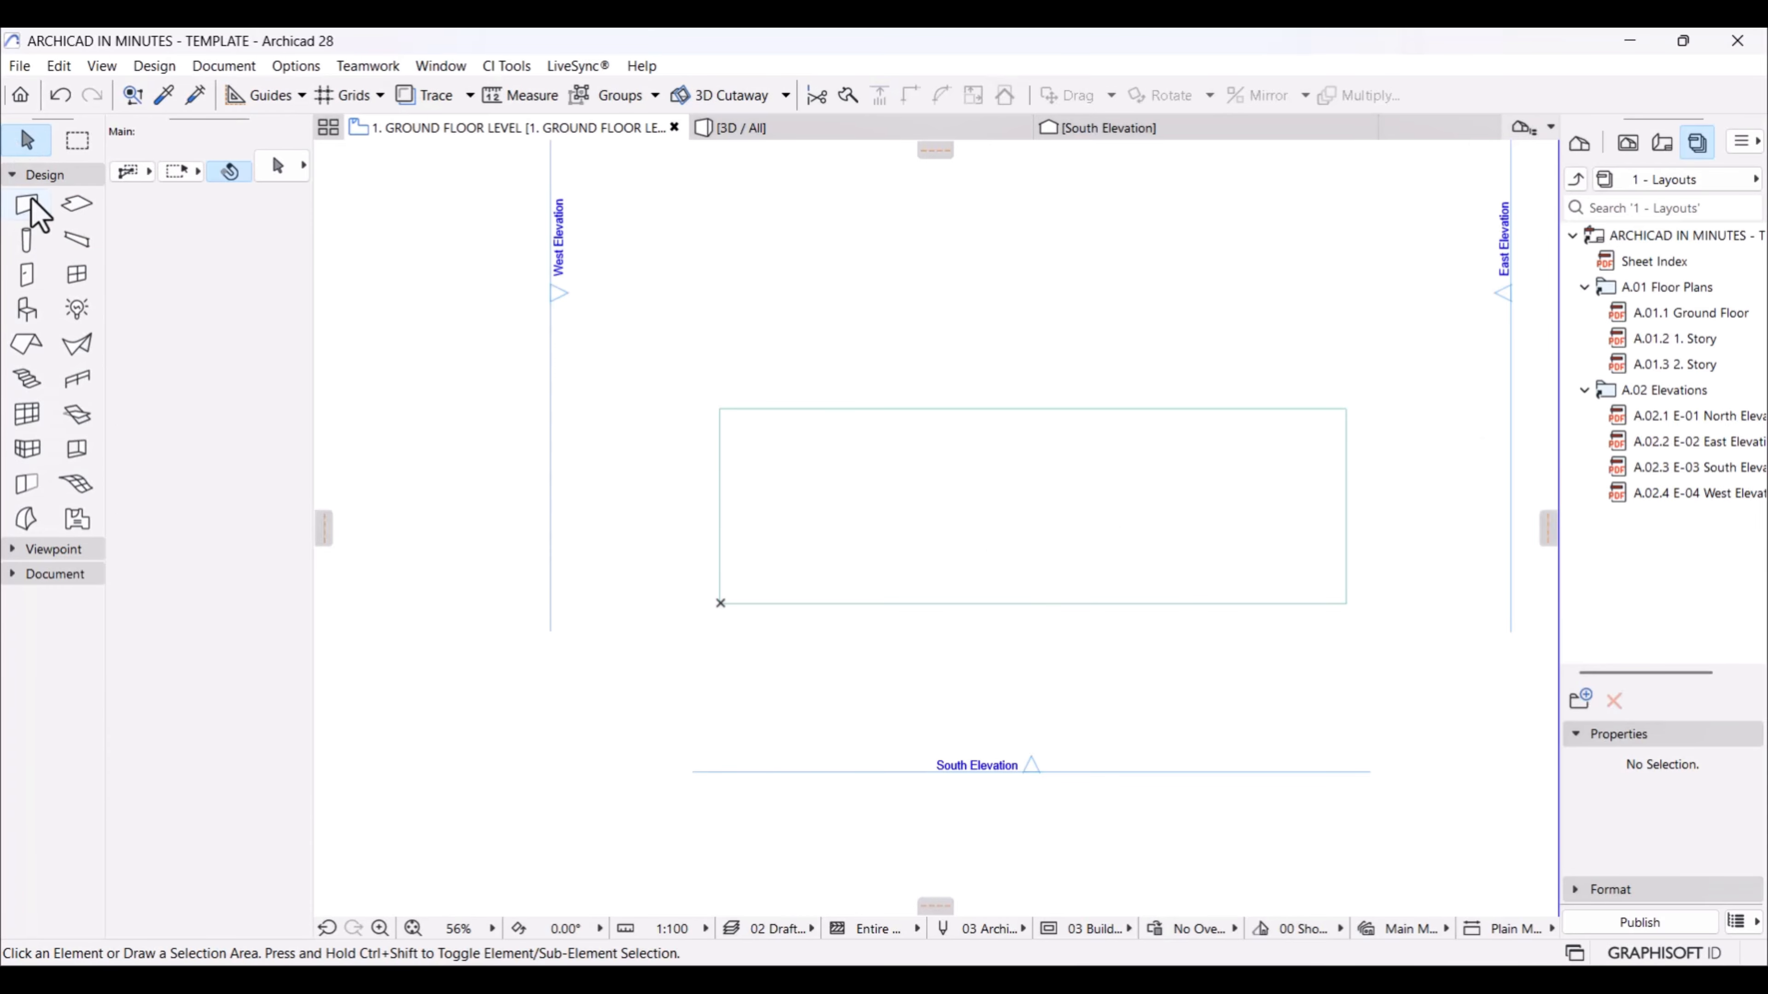
click(31, 550)
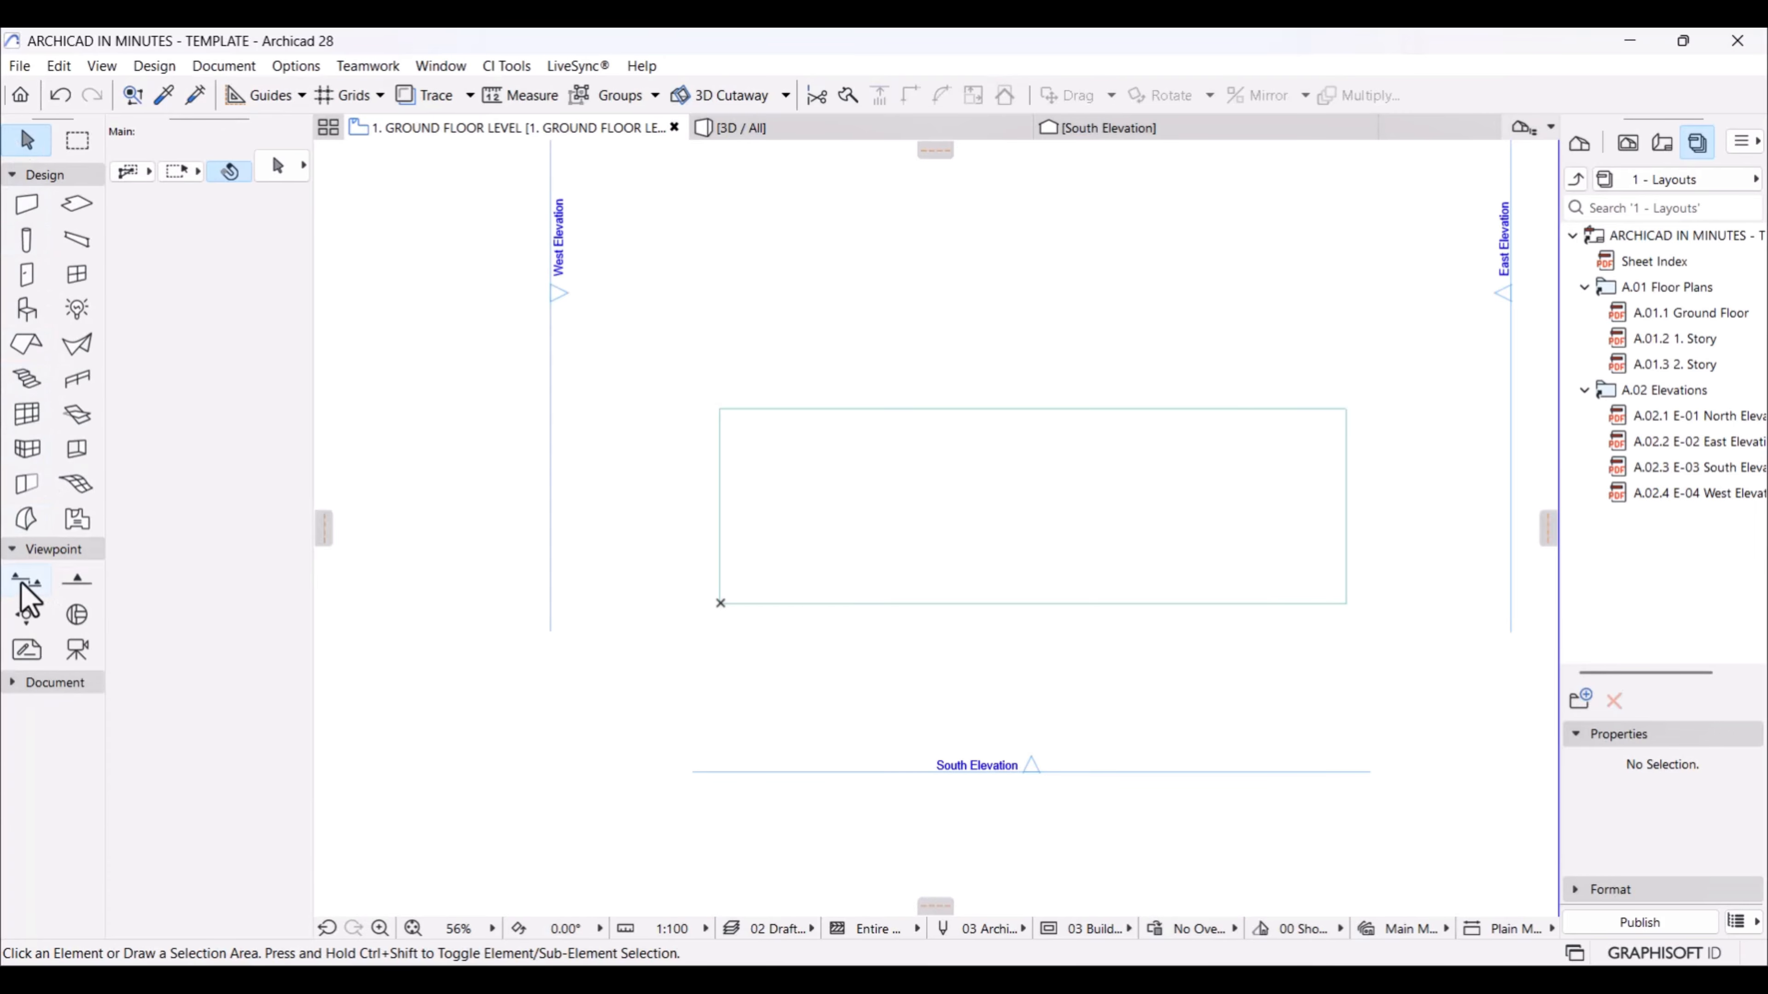
click(25, 581)
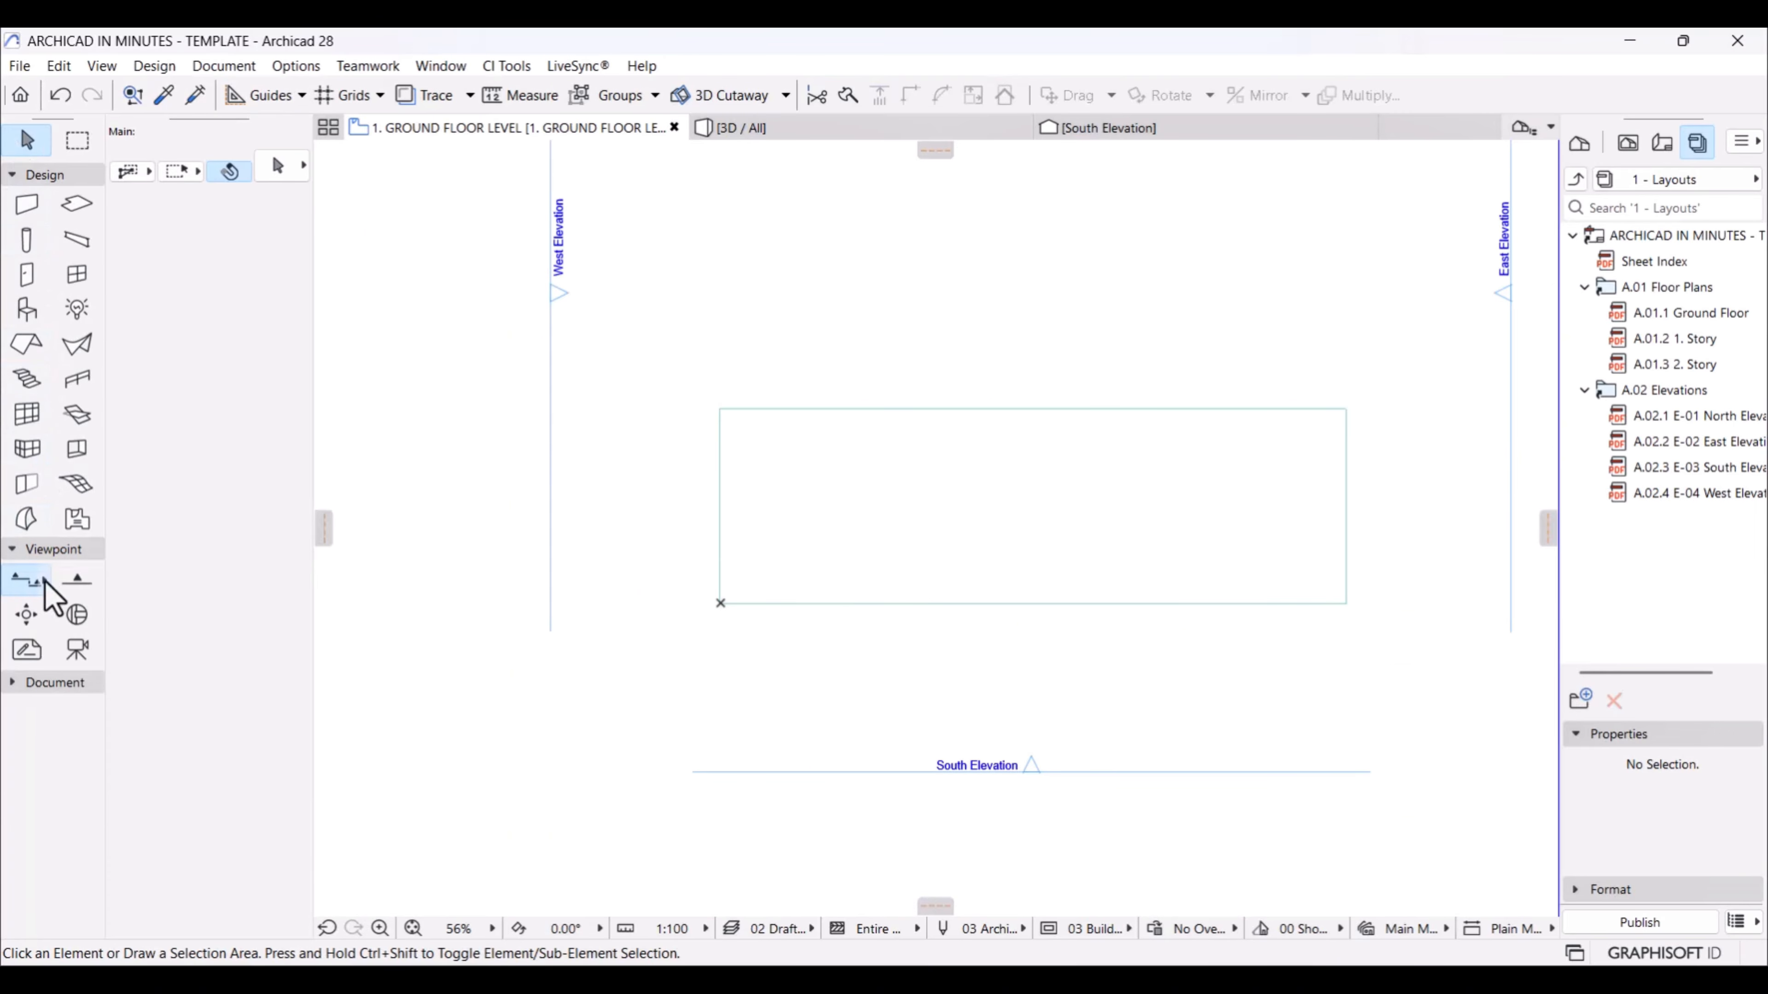
click(657, 501)
click(1400, 501)
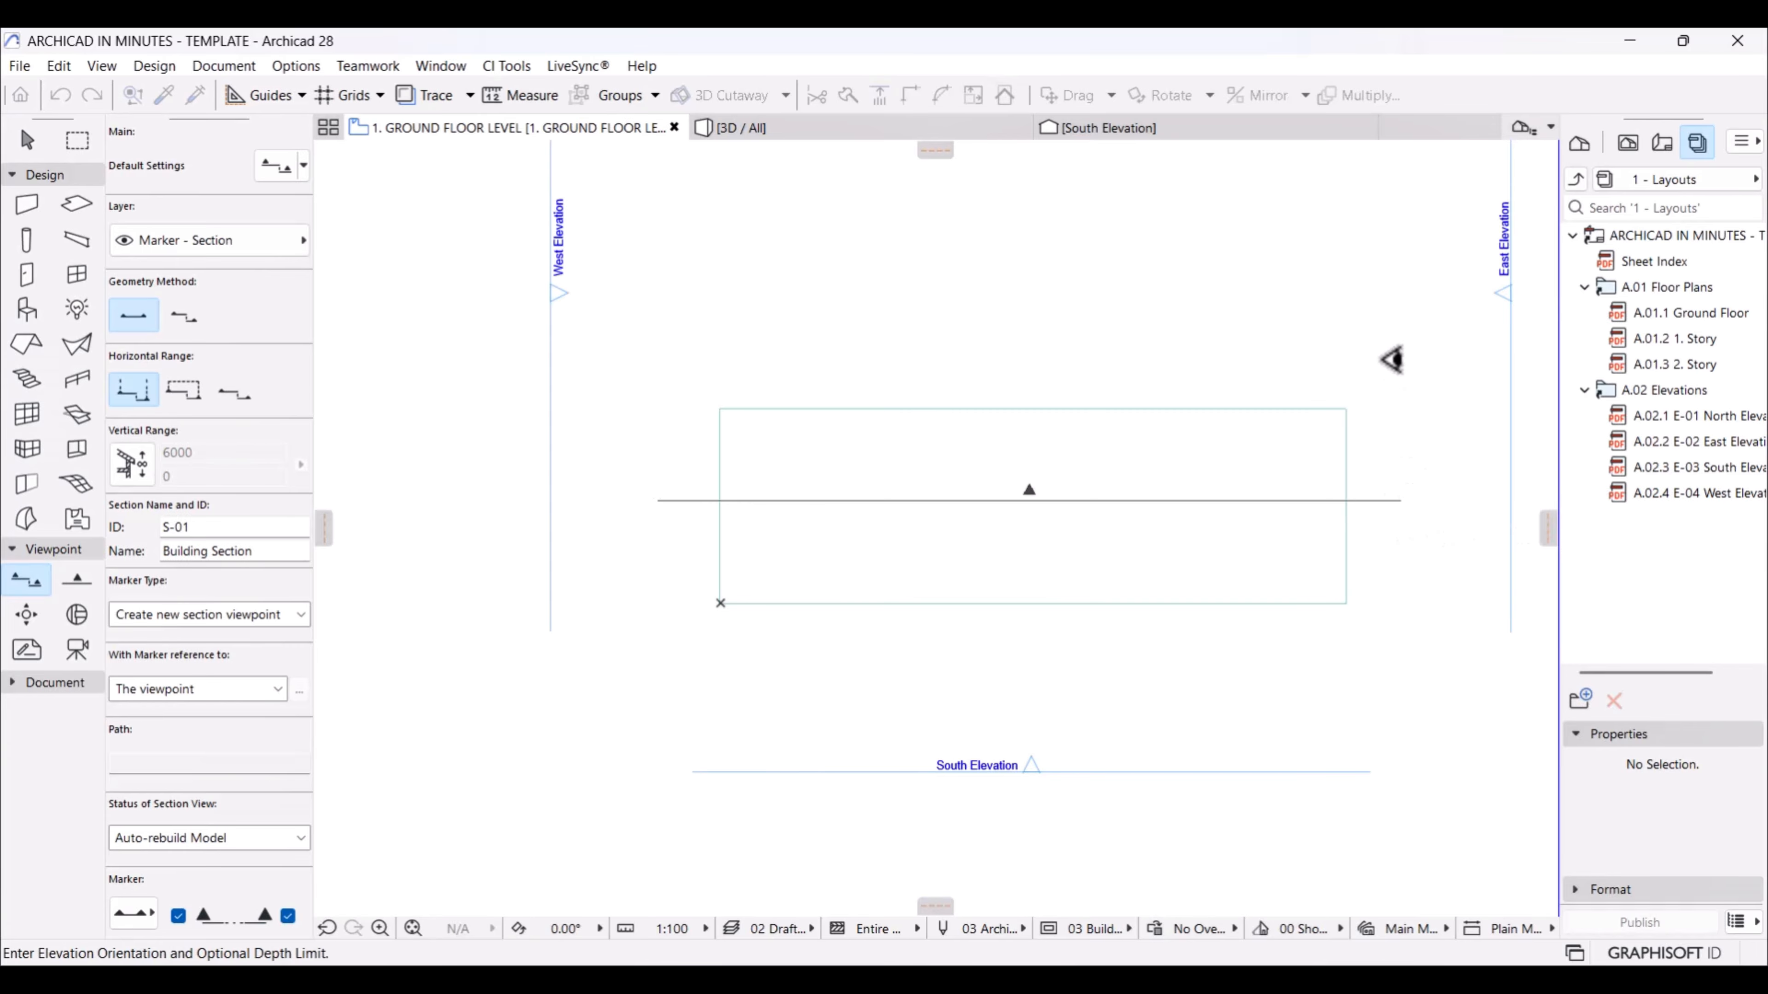
click(1392, 360)
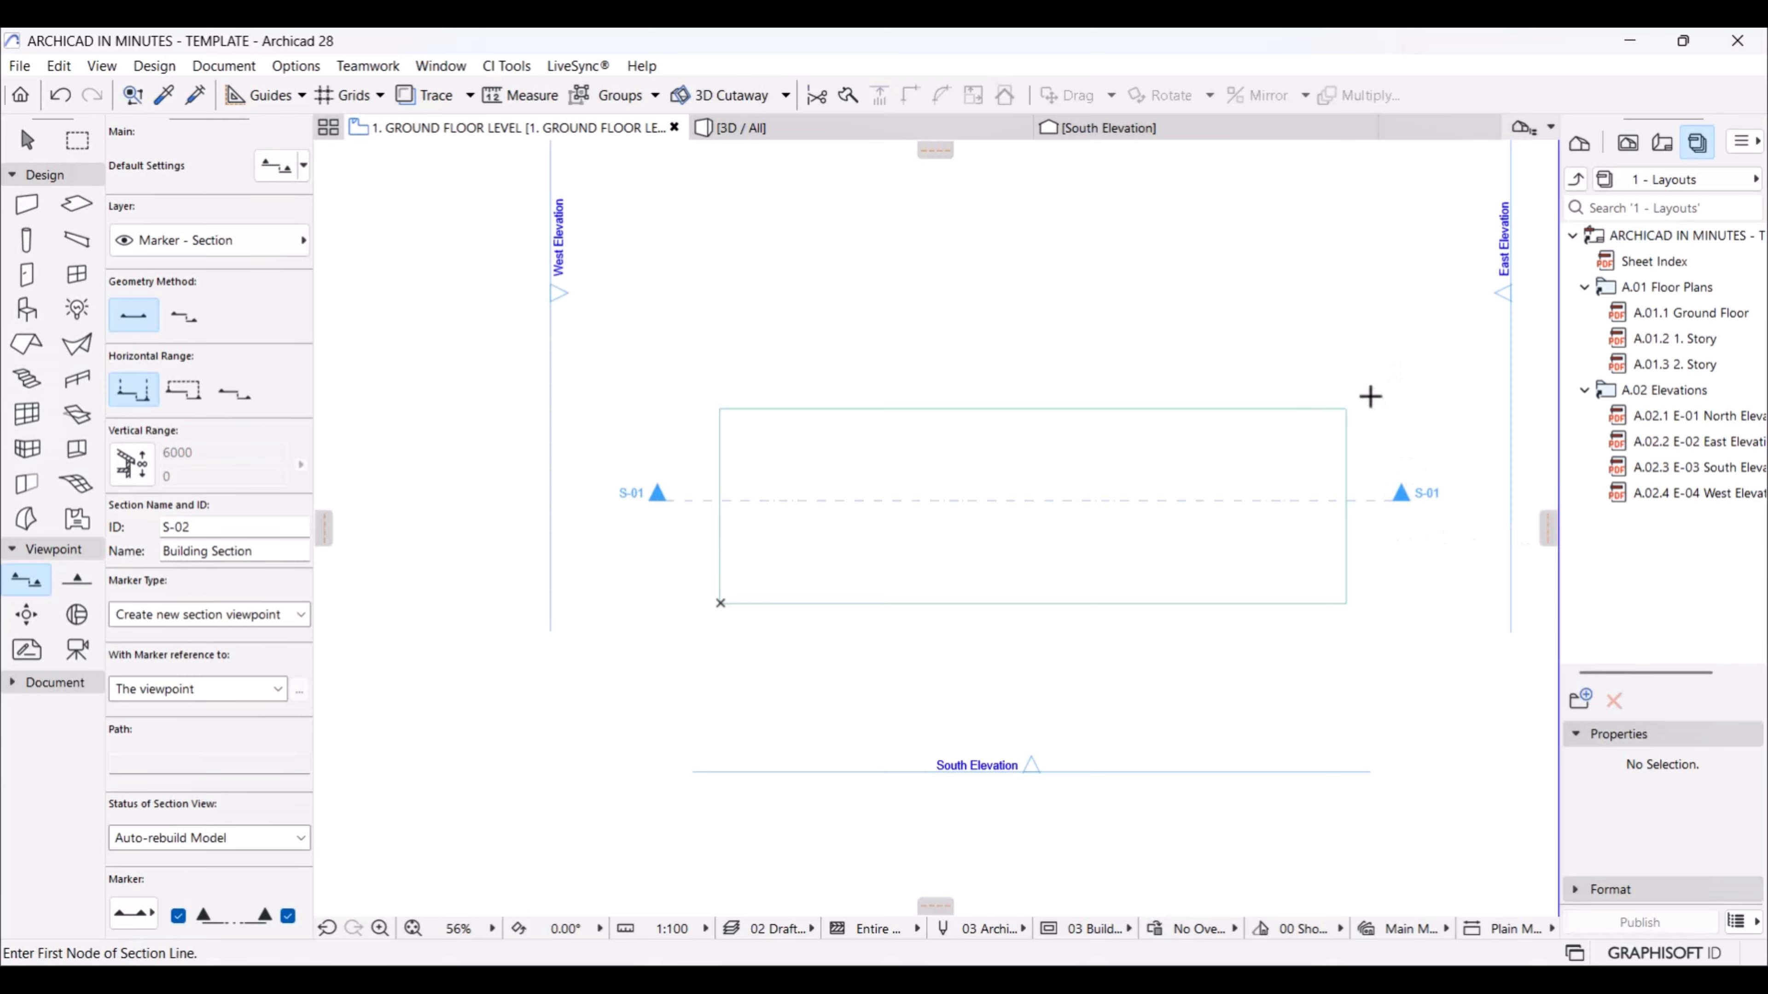
Step: Open the S-01 Building Section view from the View Map
click(1628, 143)
scroll(1674, 578, down, 2)
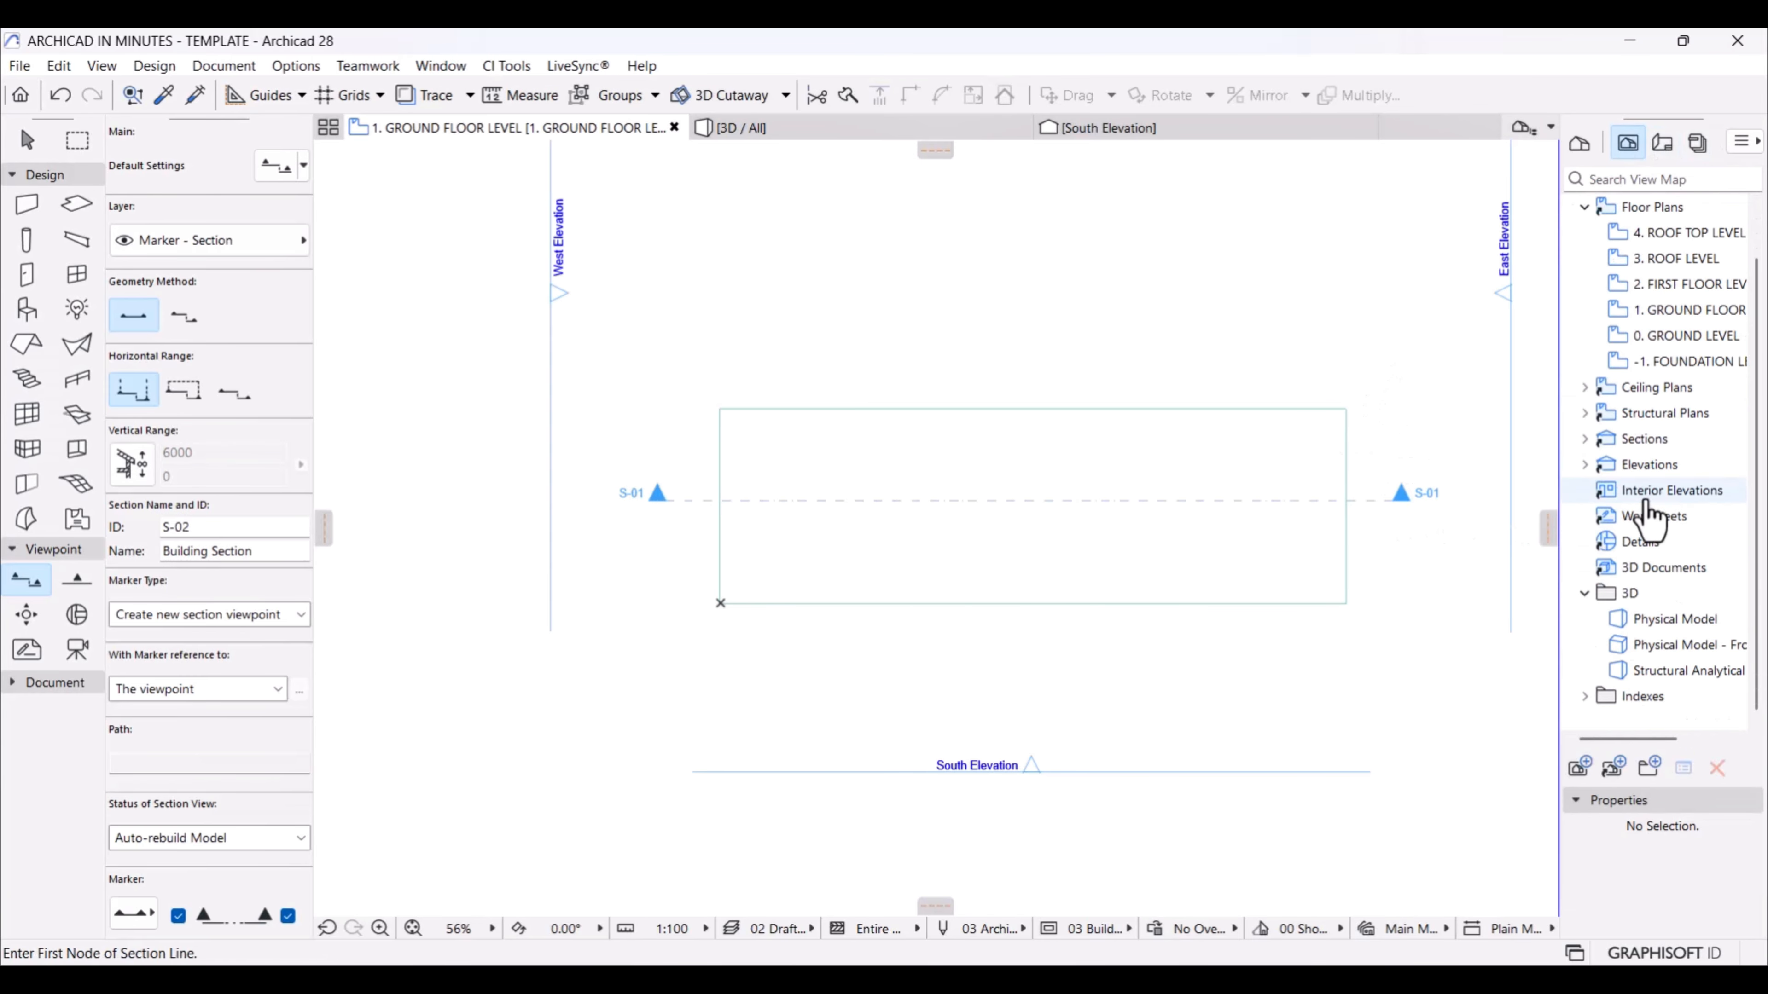
click(1588, 439)
click(1682, 463)
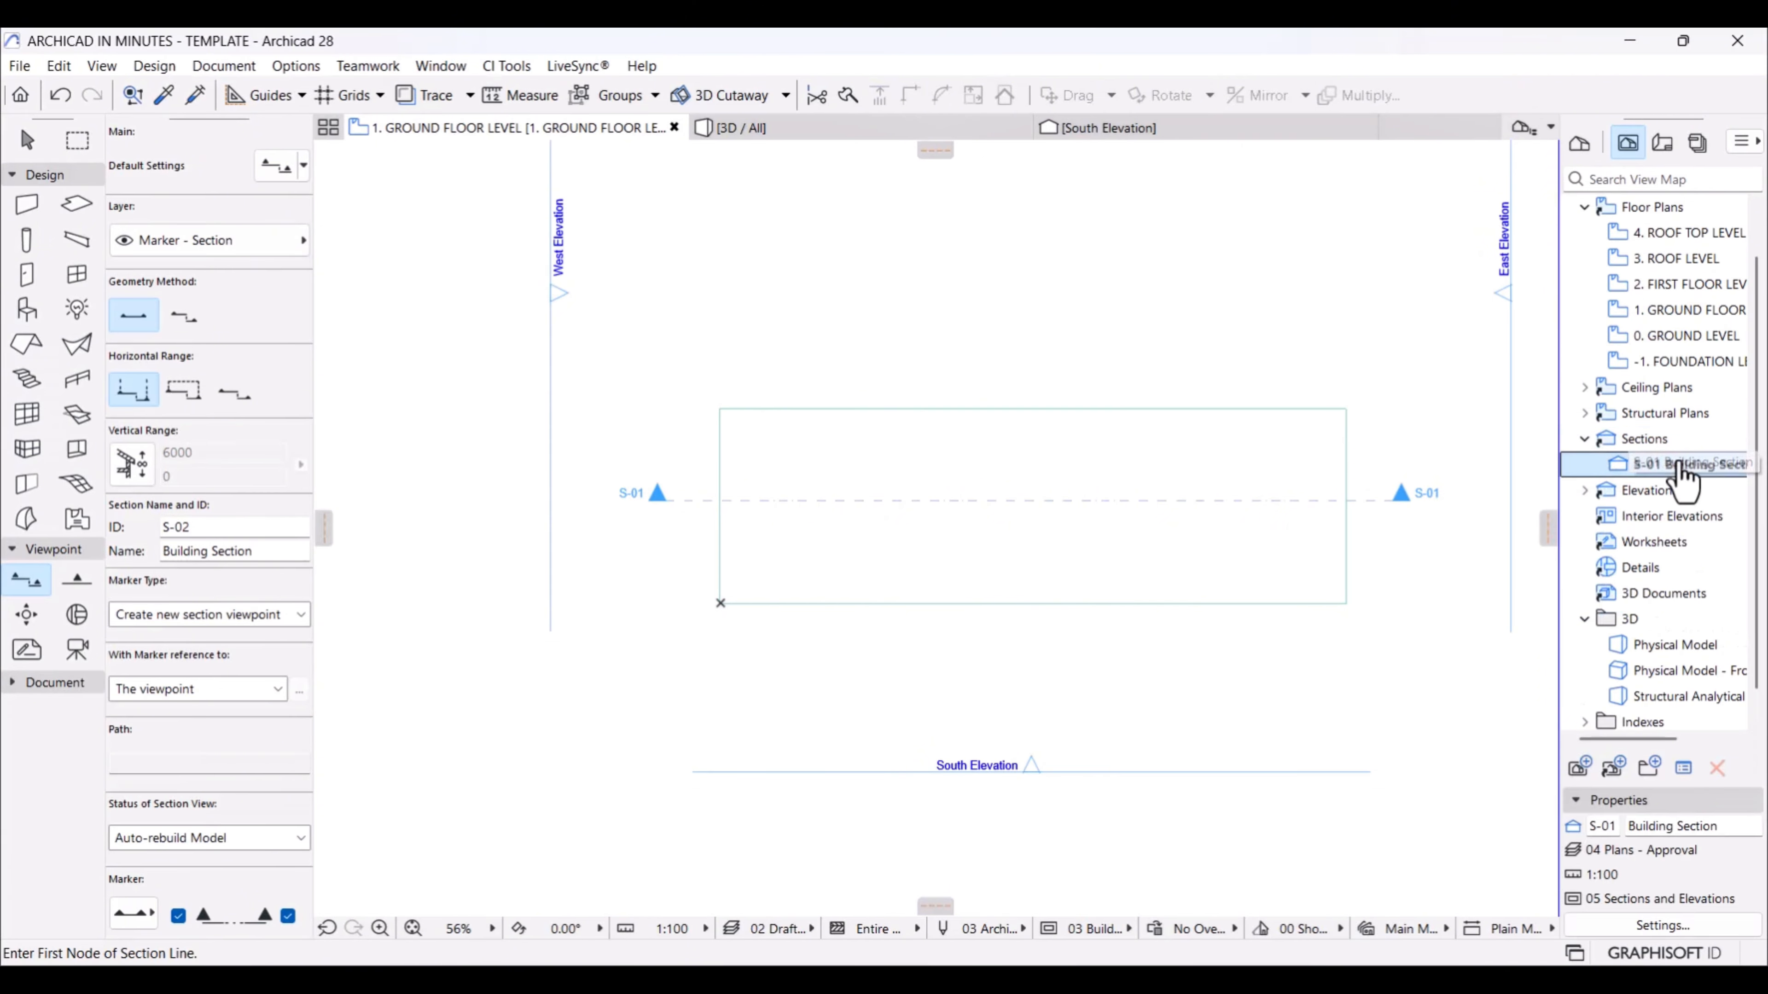
double_click(1682, 464)
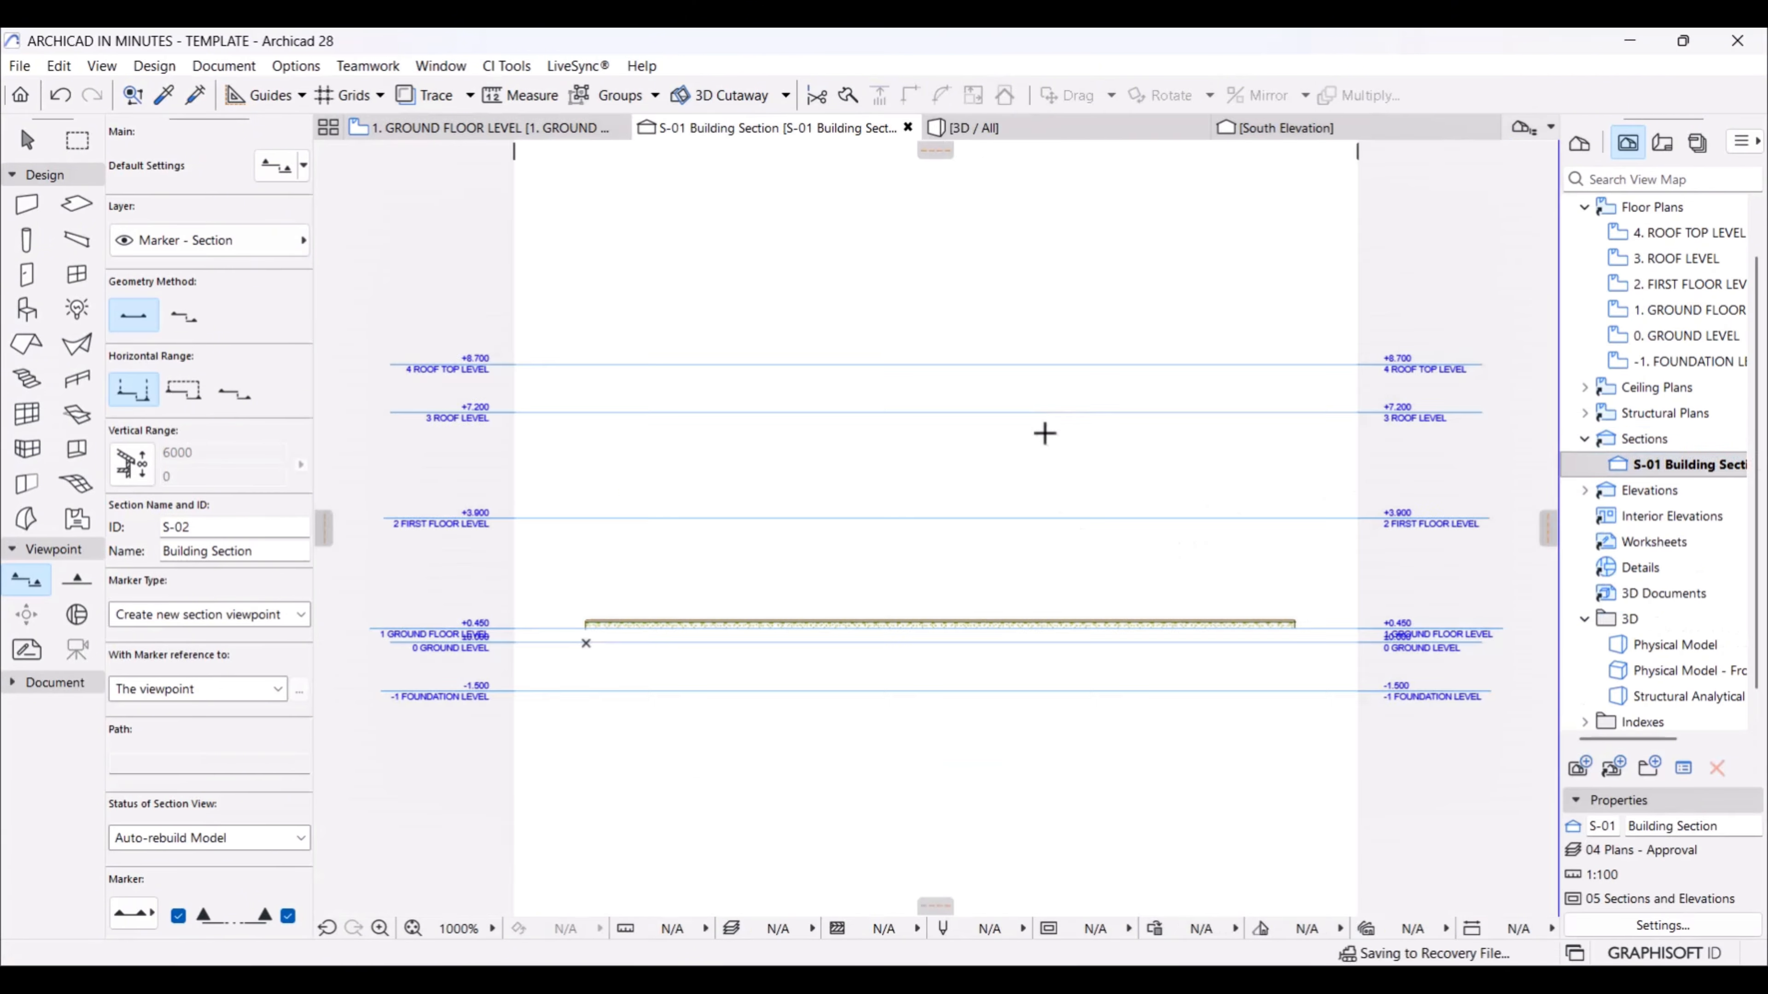
Step: Select the slab in the section and examine its reference plane against the ground floor level line
scroll(546, 655, up, 4)
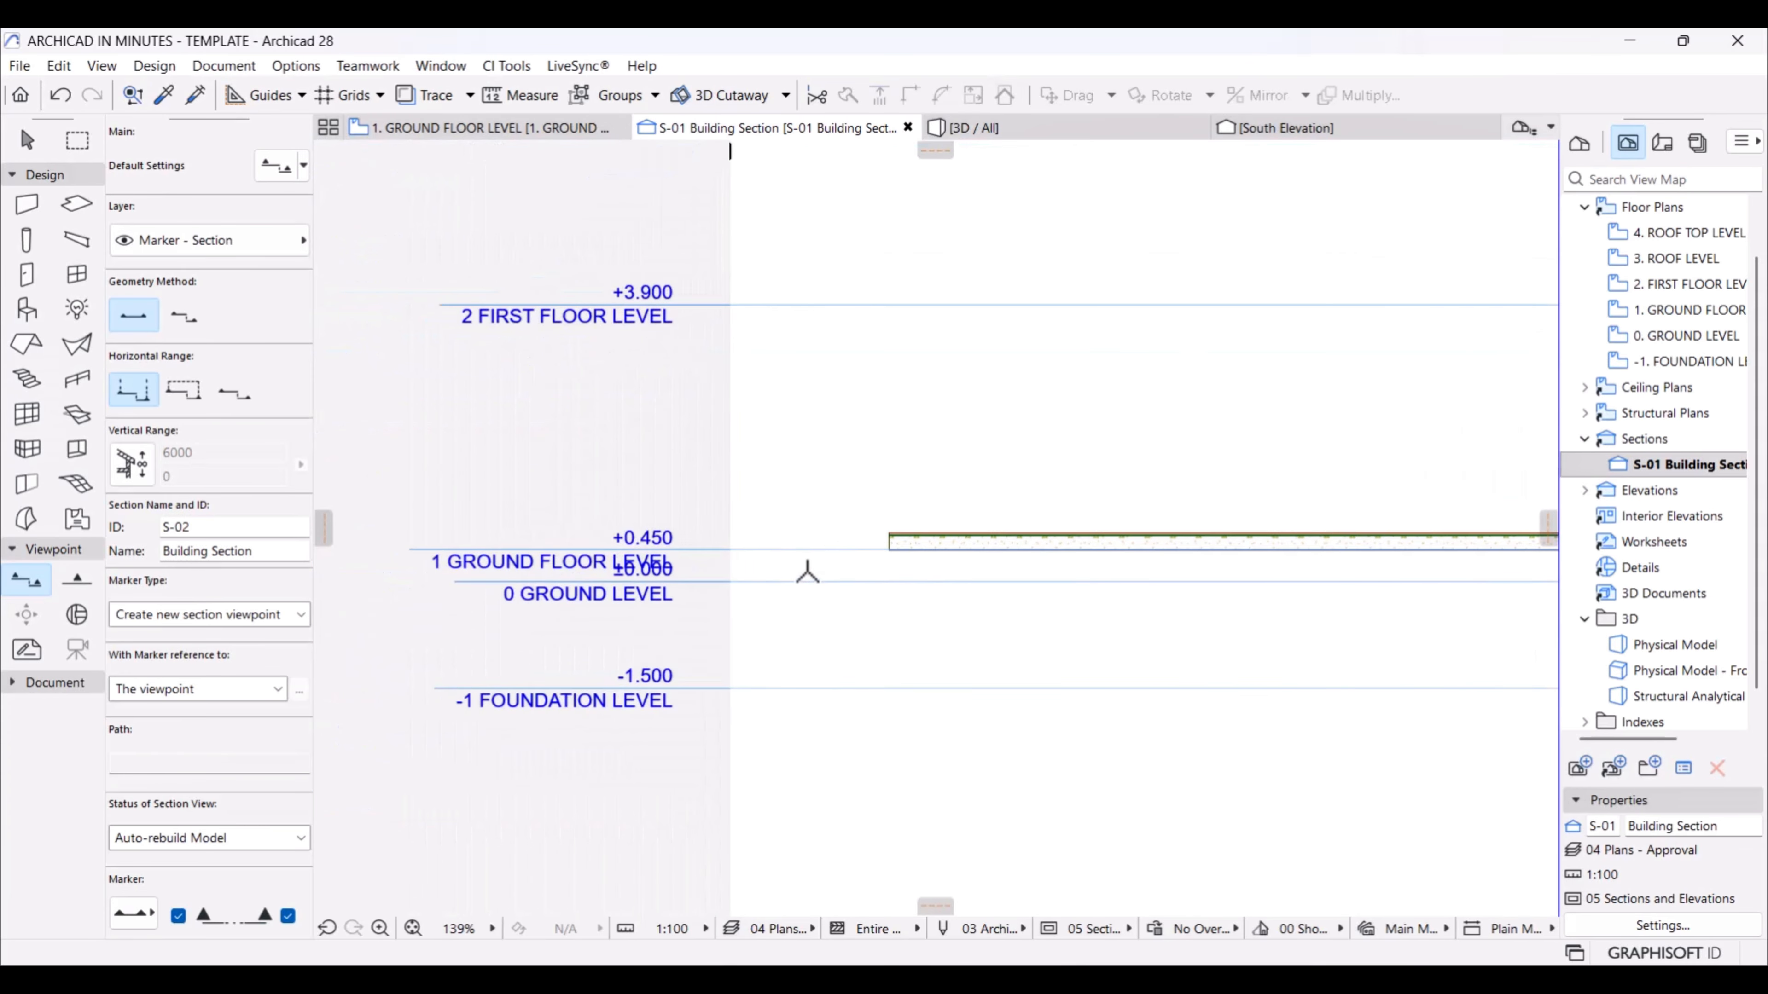
scroll(808, 571, up, 3)
key(Escape)
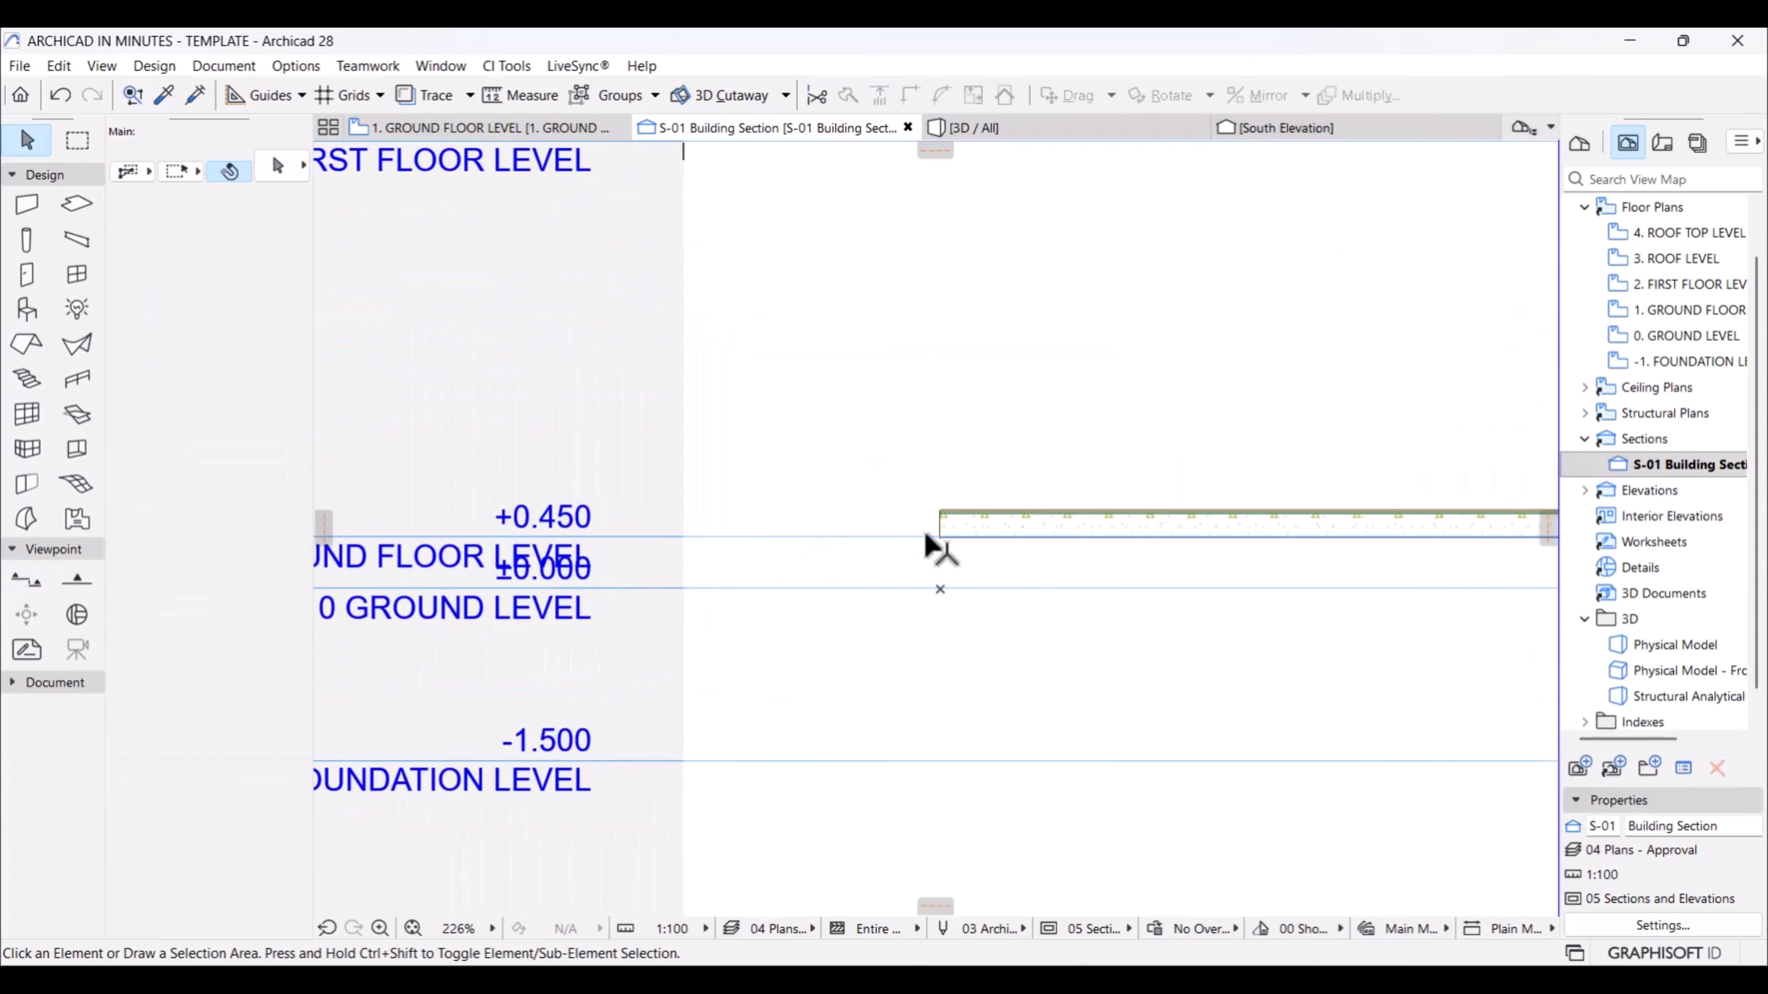
click(967, 532)
scroll(938, 555, down, 2)
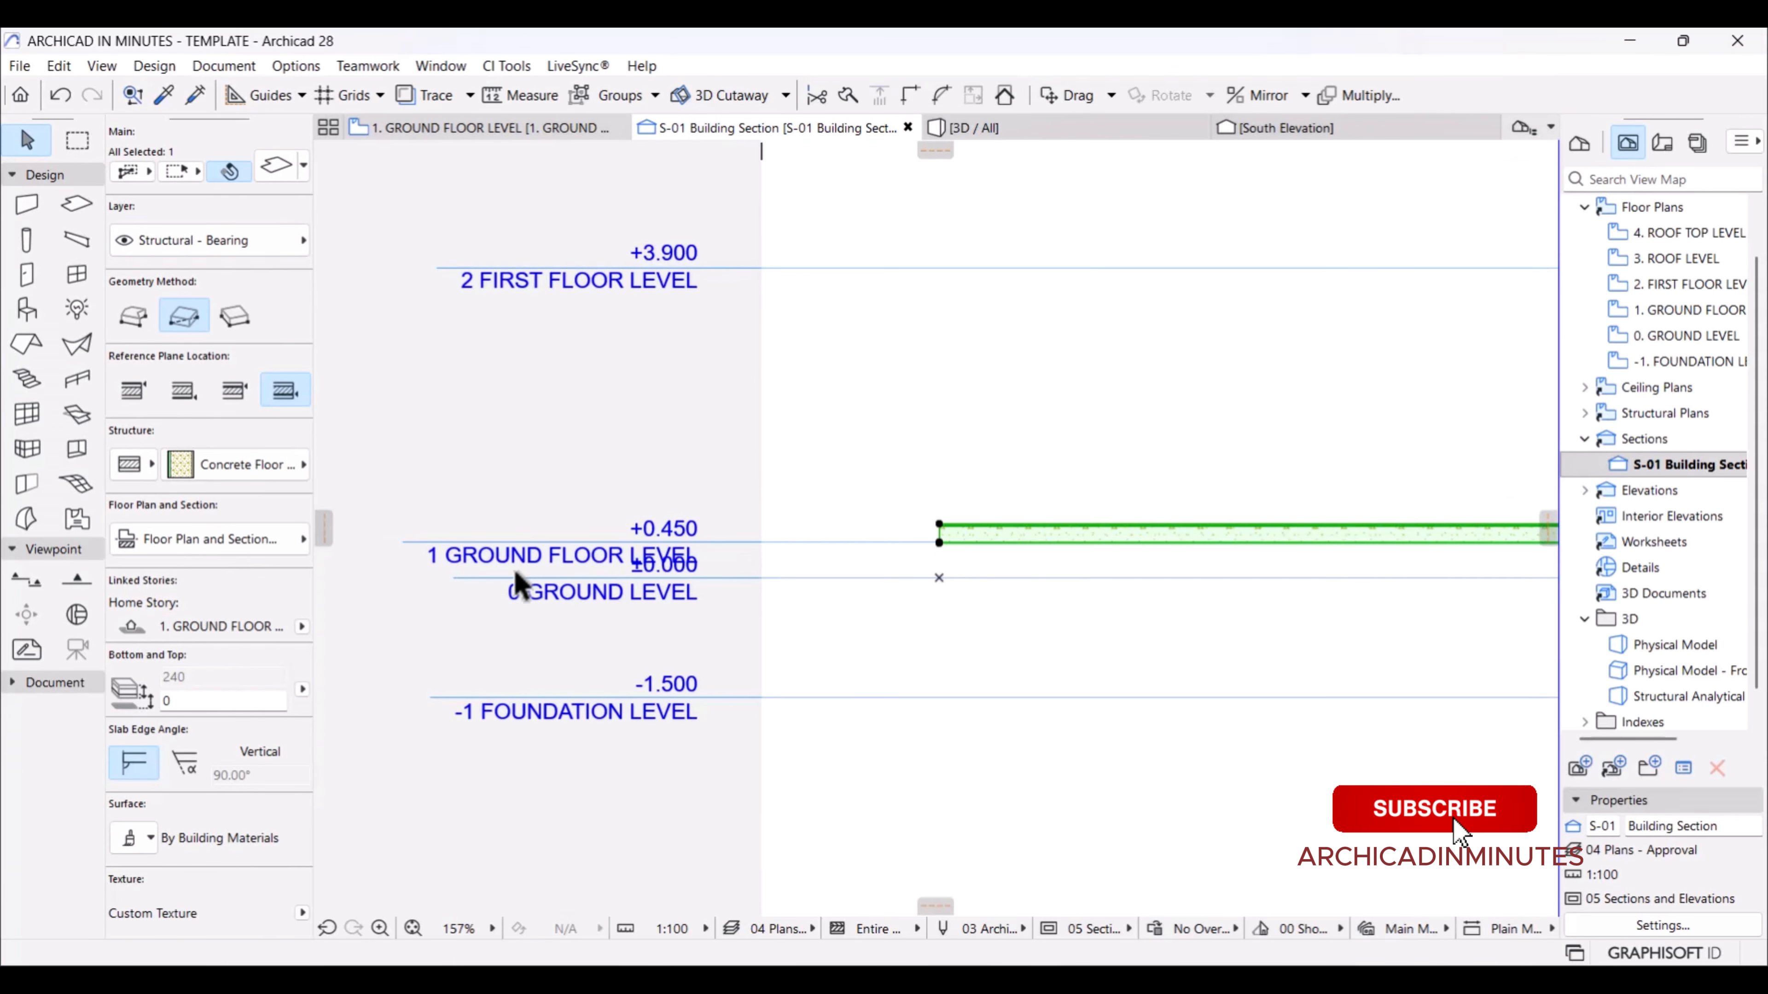
scroll(960, 557, up, 14)
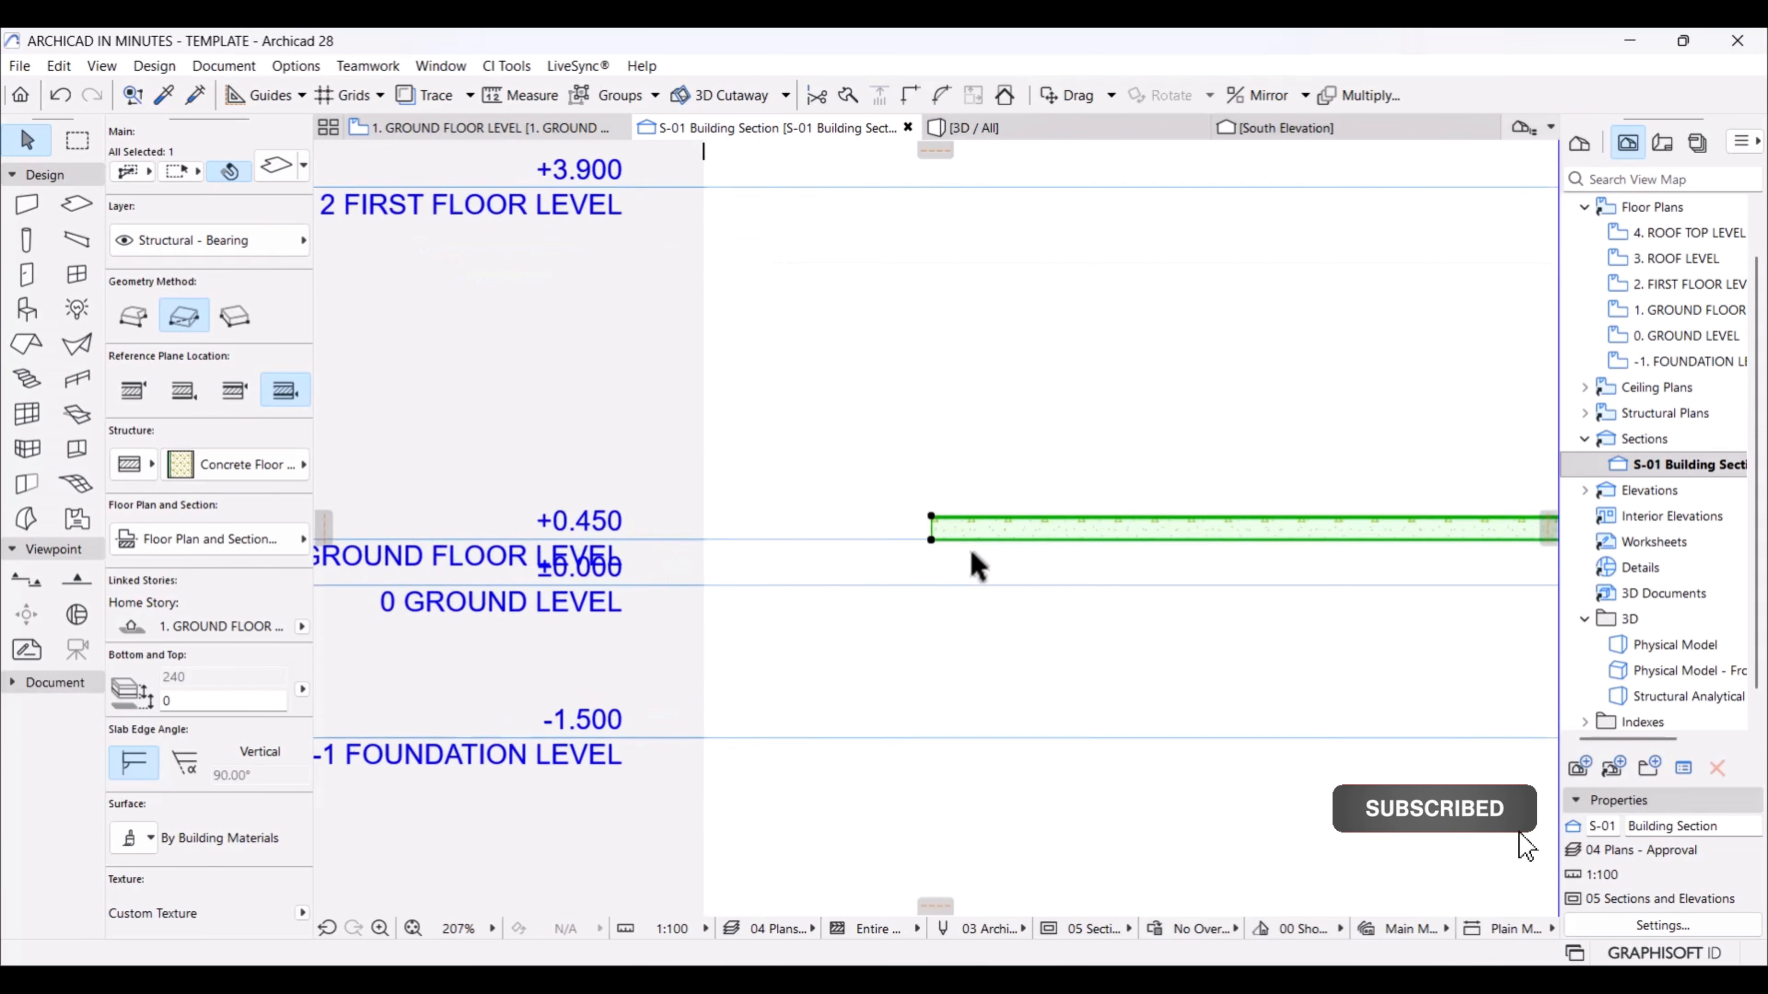
scroll(849, 494, up, 2)
scroll(1068, 523, down, 3)
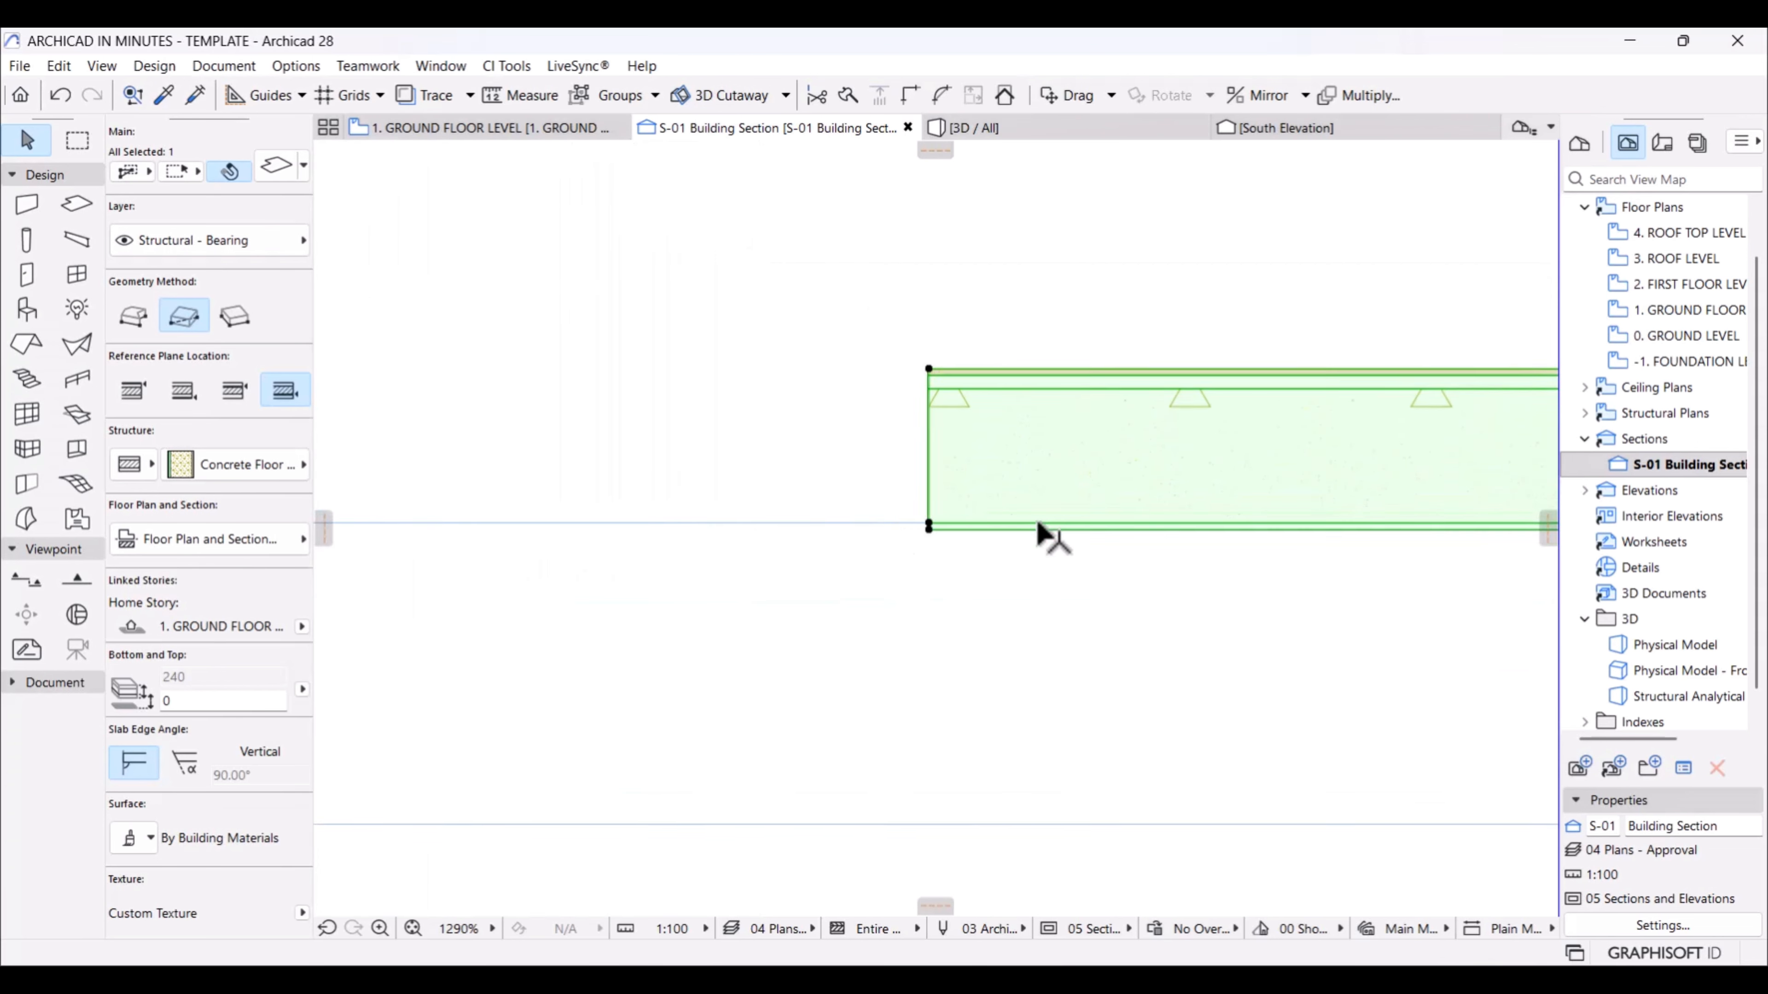
scroll(997, 501, up, 2)
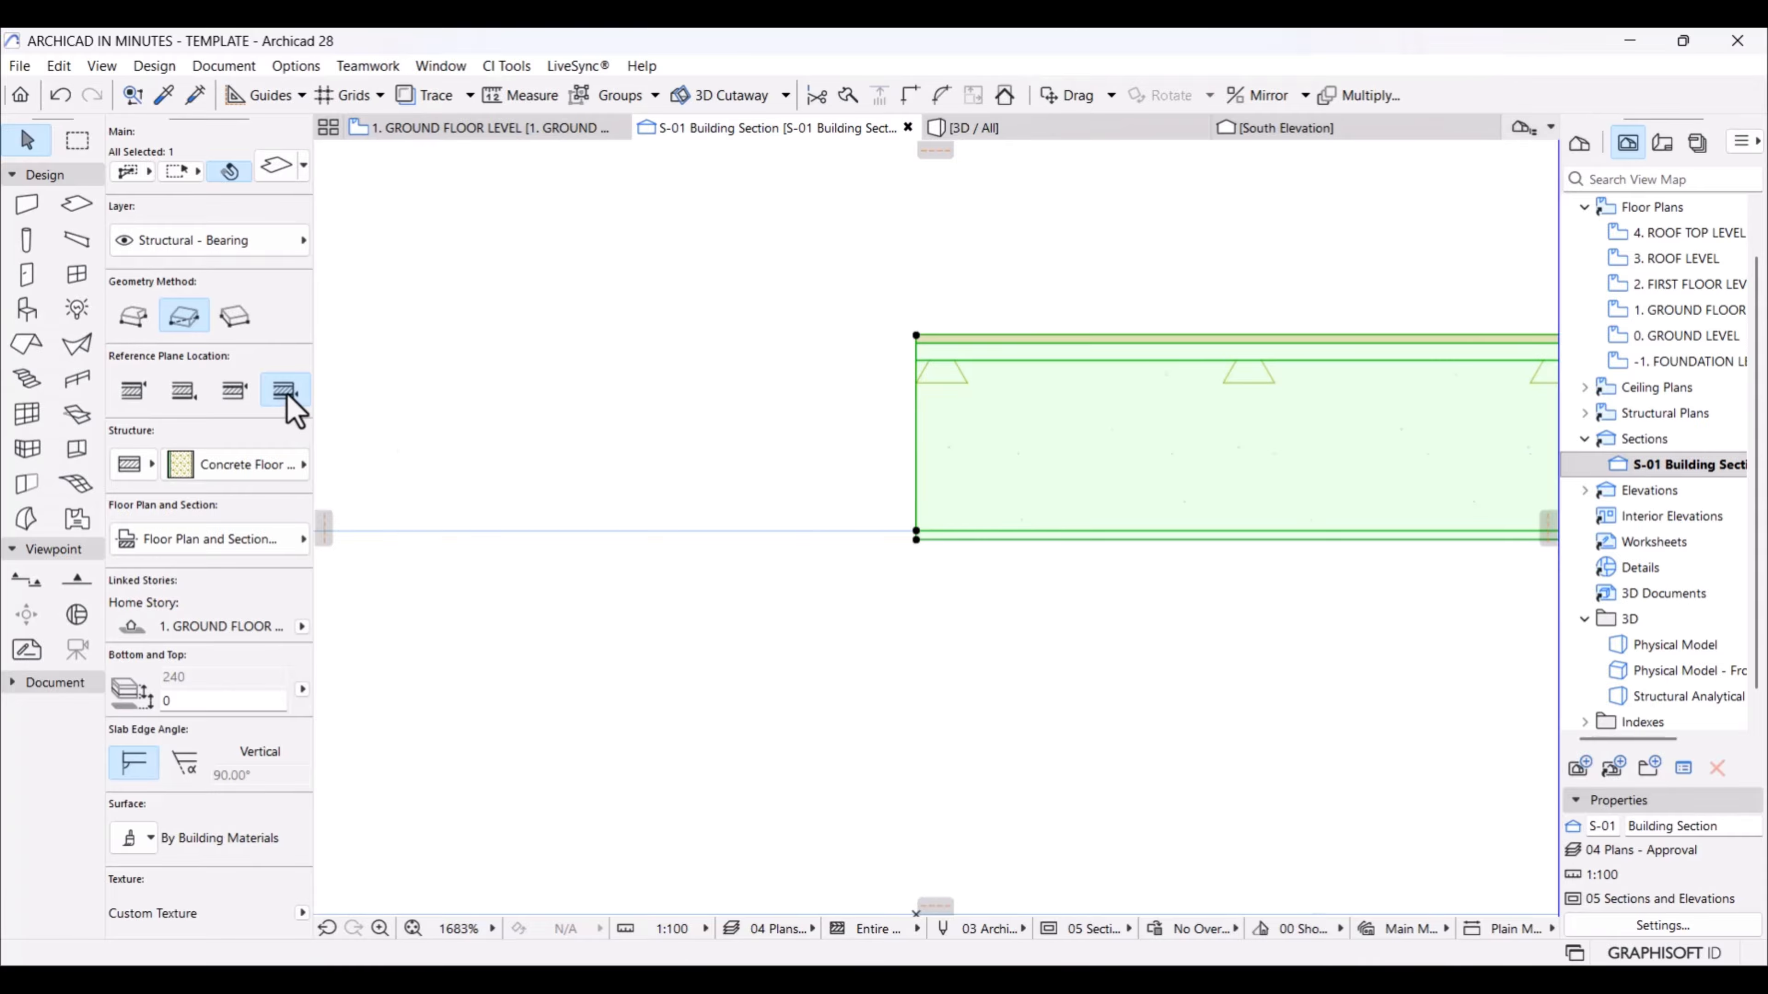
scroll(1181, 575, down, 12)
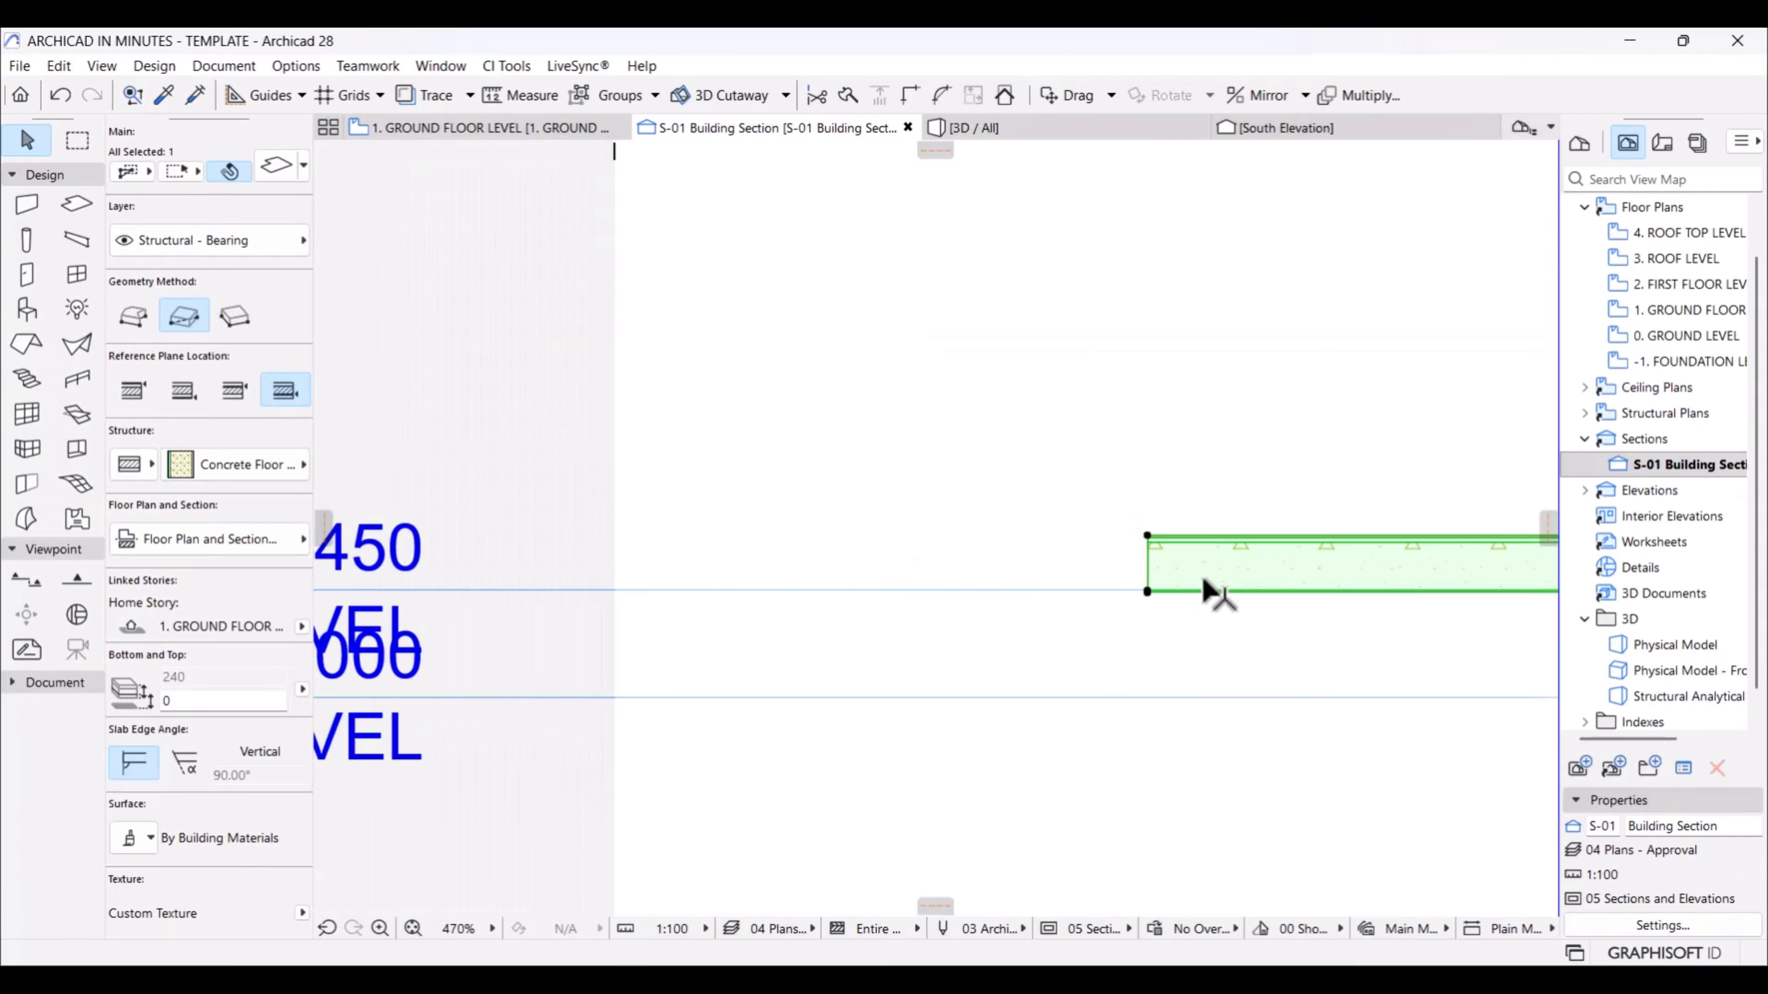
Step: Move the slab horizontally towards the story level labels, keeping its elevation
key(ctrl+d)
click(1221, 566)
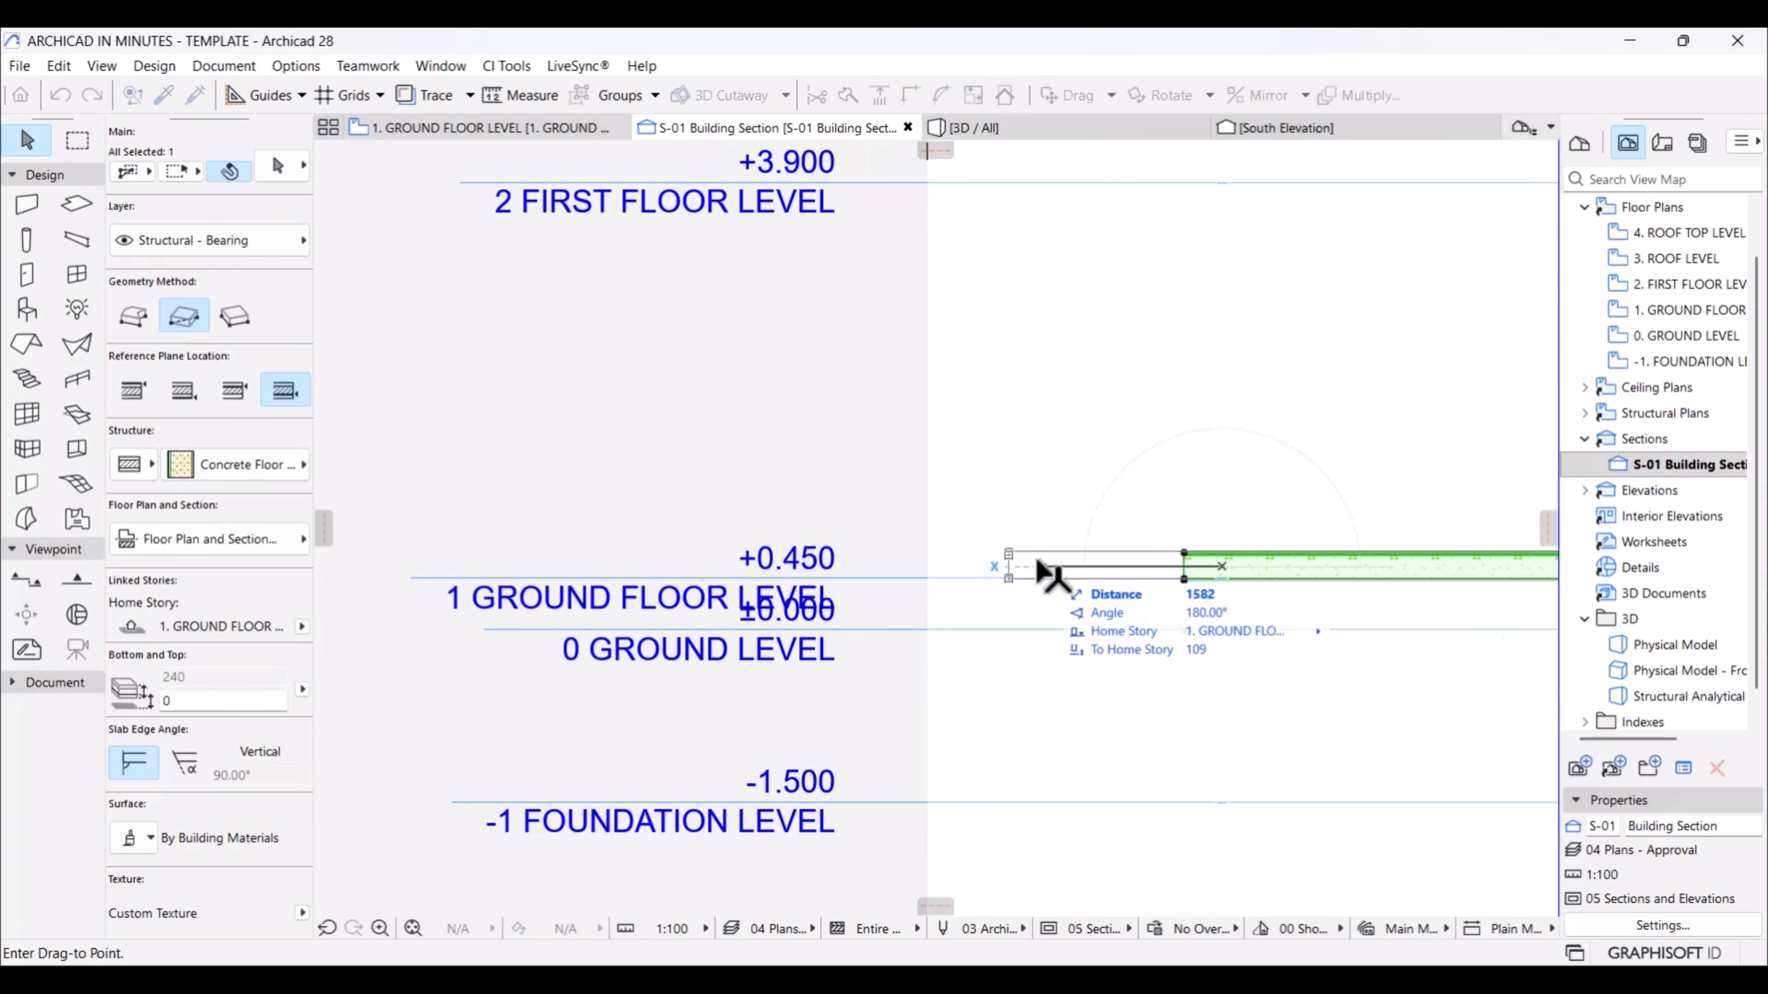
click(996, 562)
scroll(905, 577, up, 6)
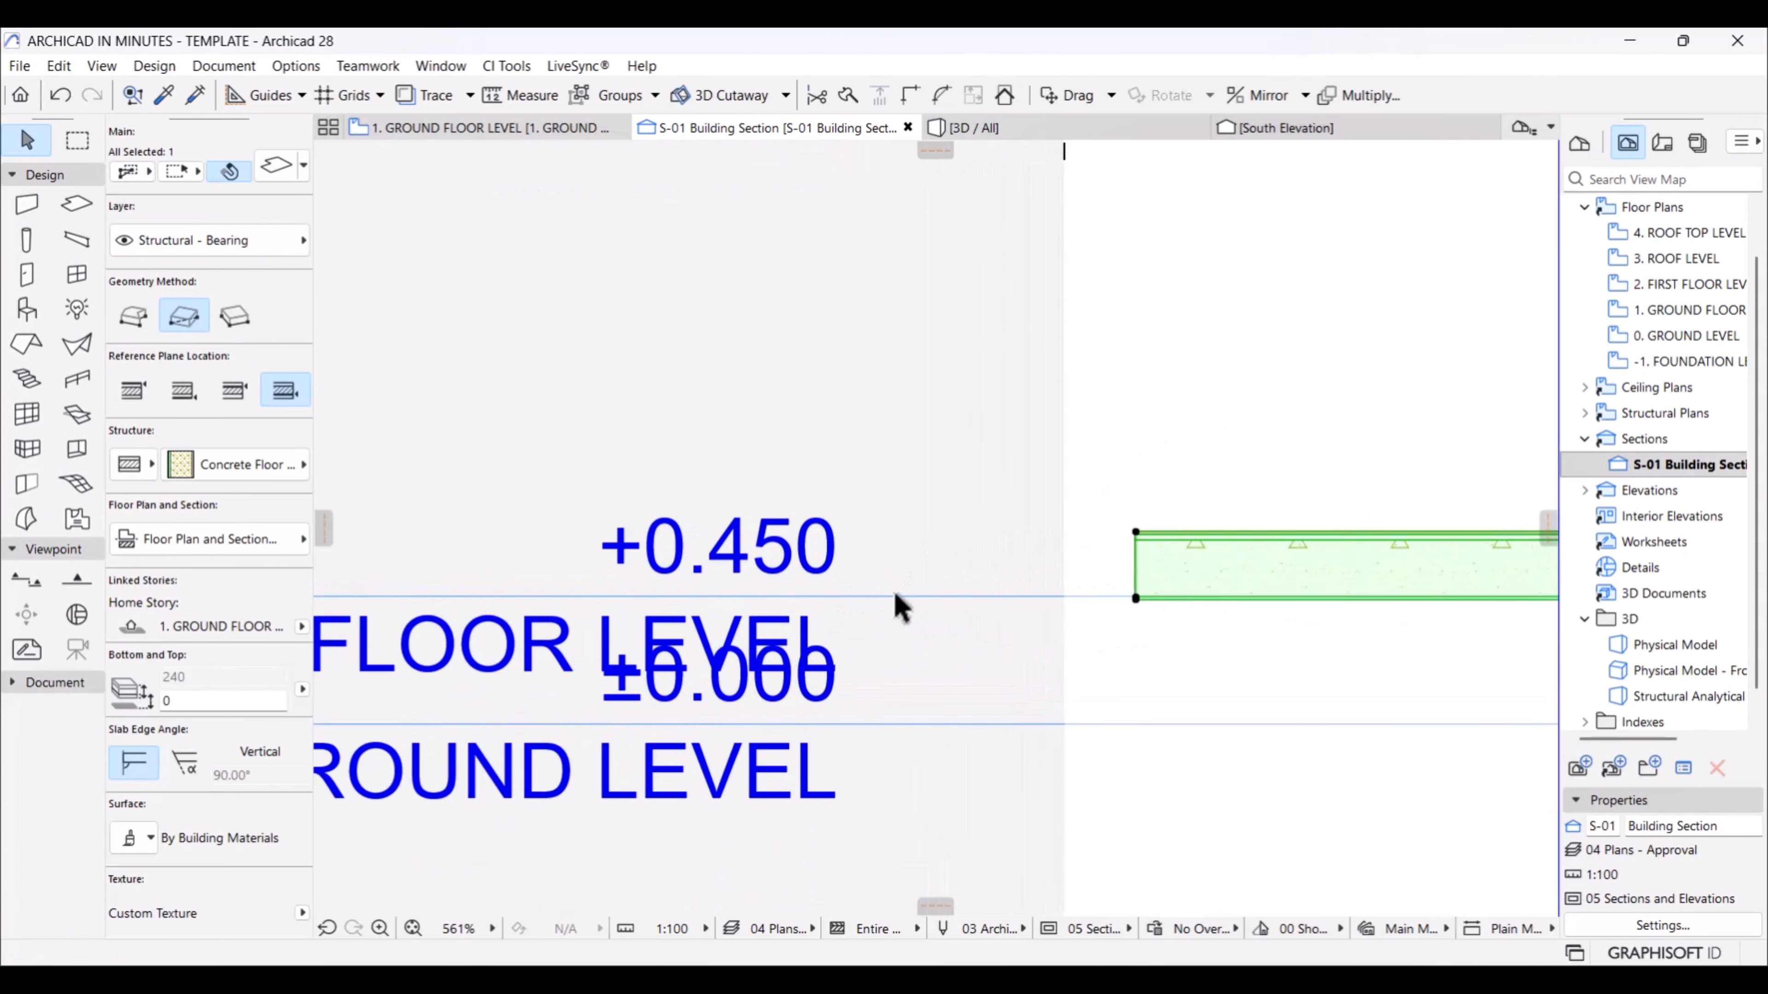
click(1162, 617)
scroll(1152, 600, up, 2)
click(1154, 579)
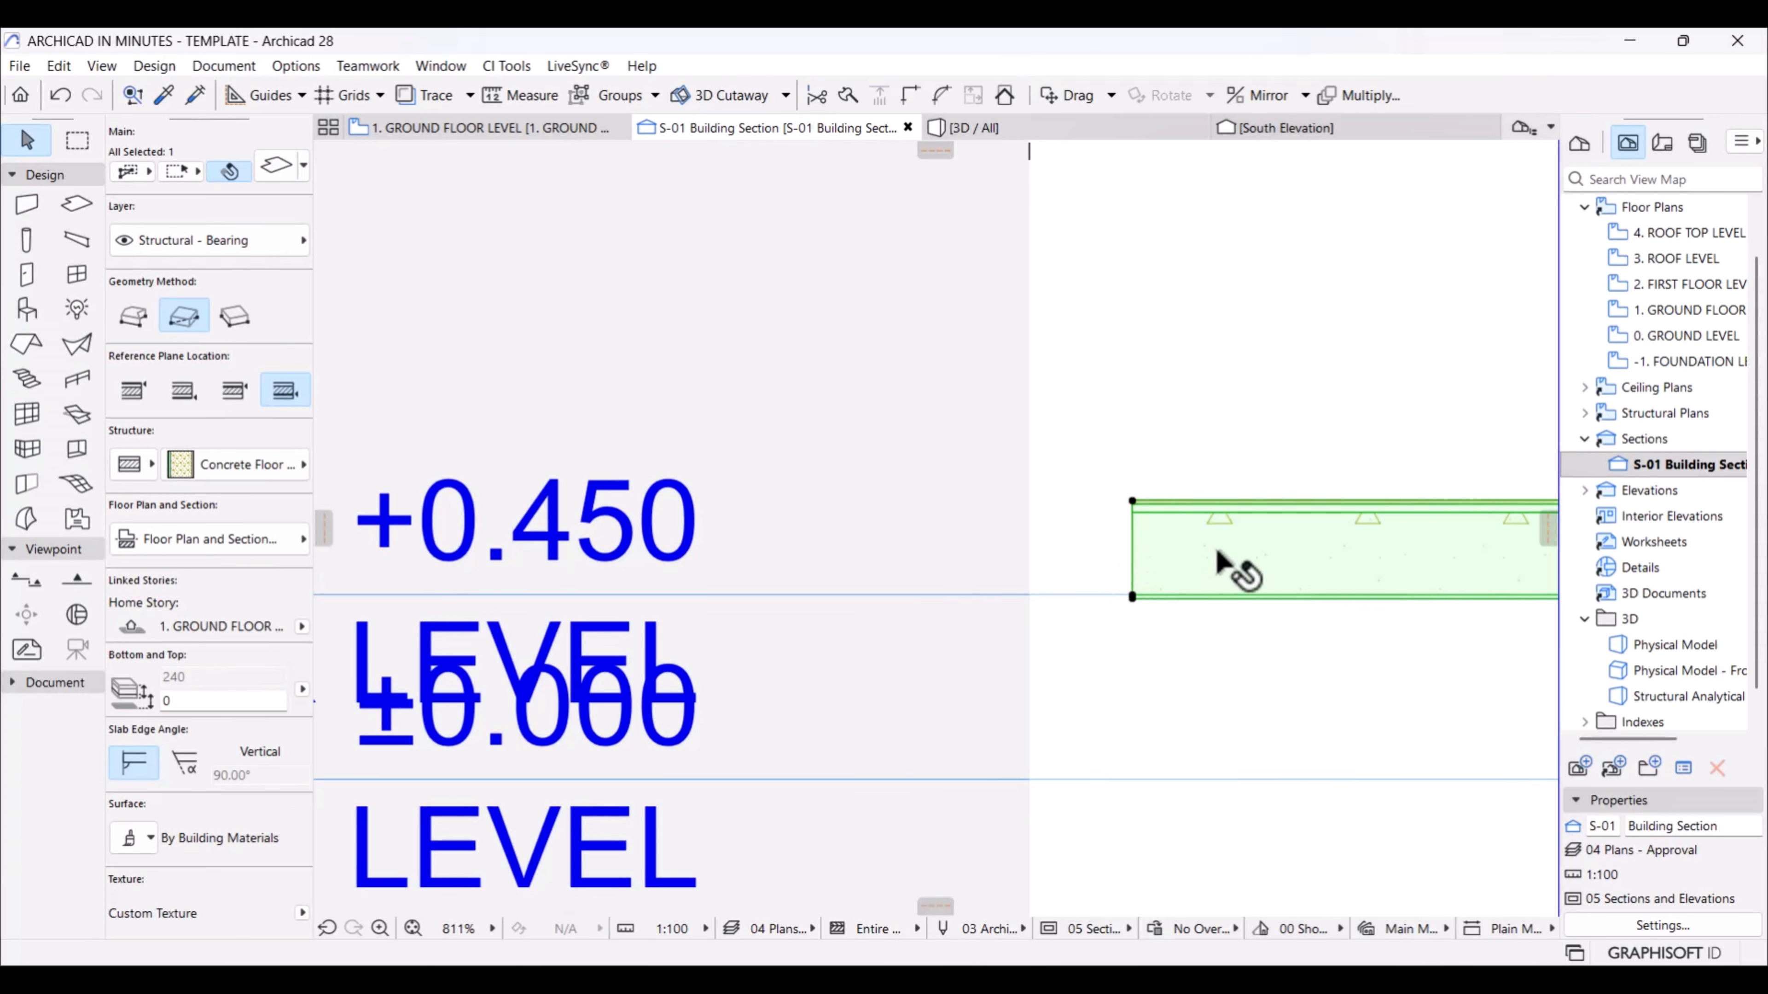
Step: Try the slab's reference plane at Core Top and Bottom, and set it to Top
click(235, 393)
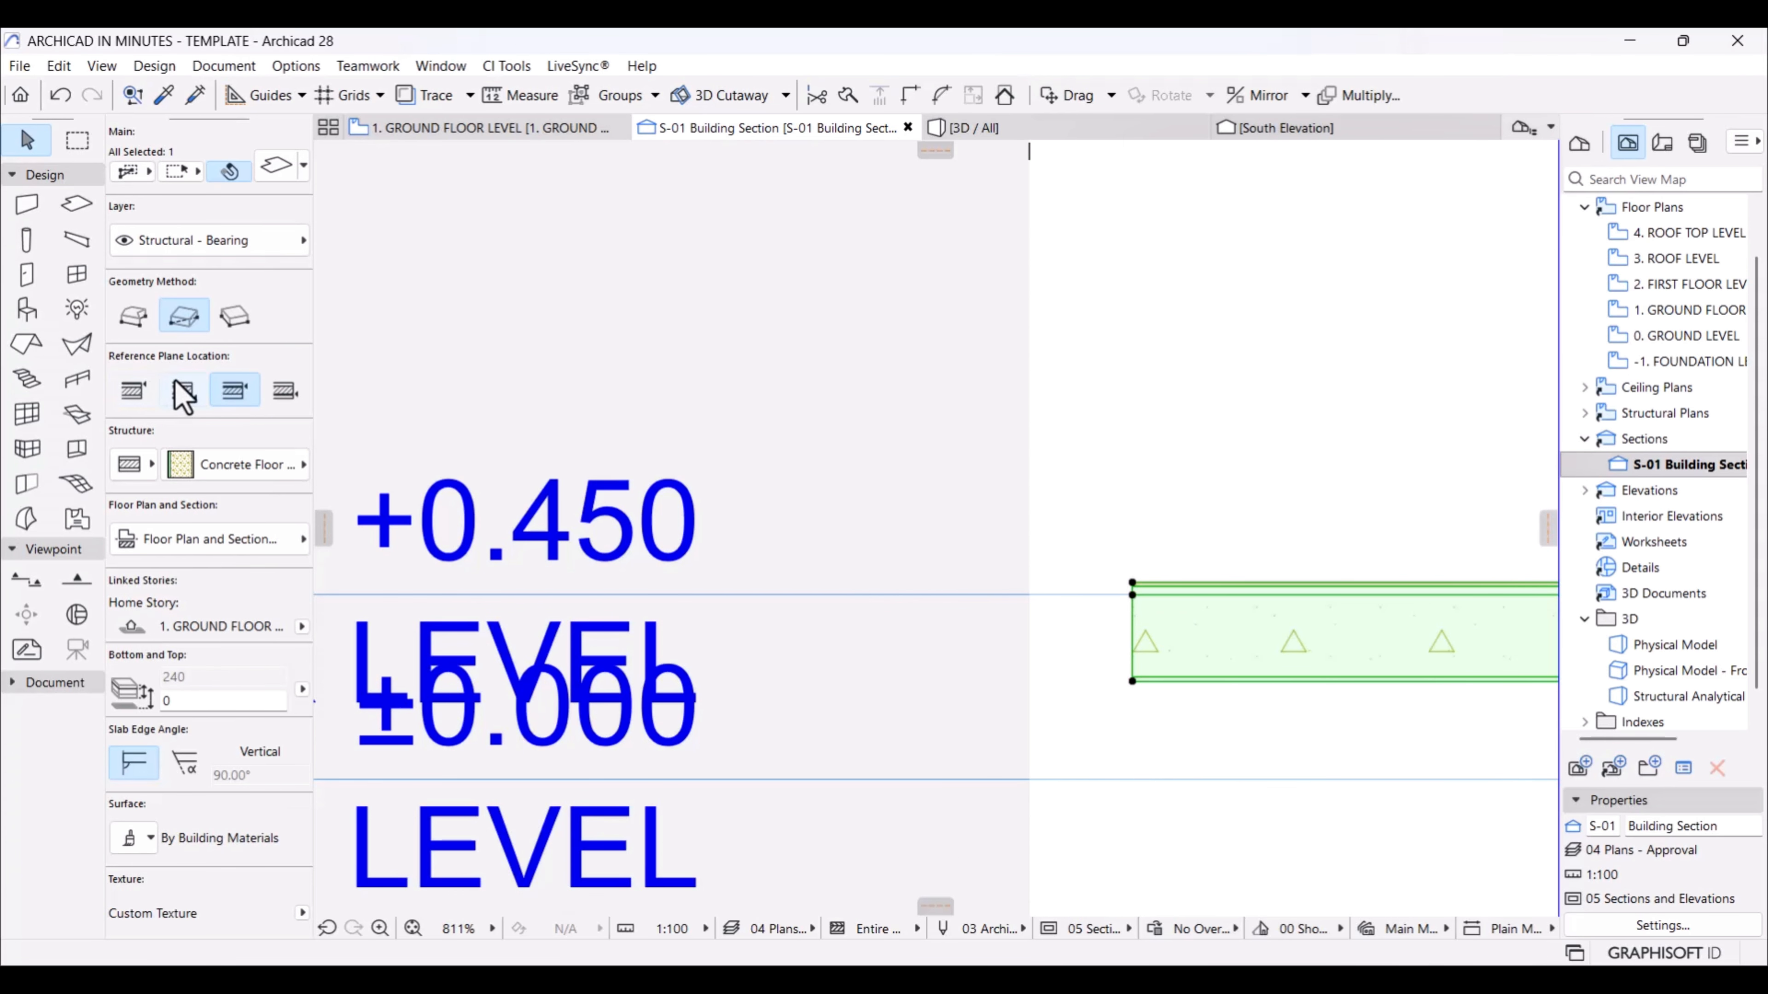
click(183, 392)
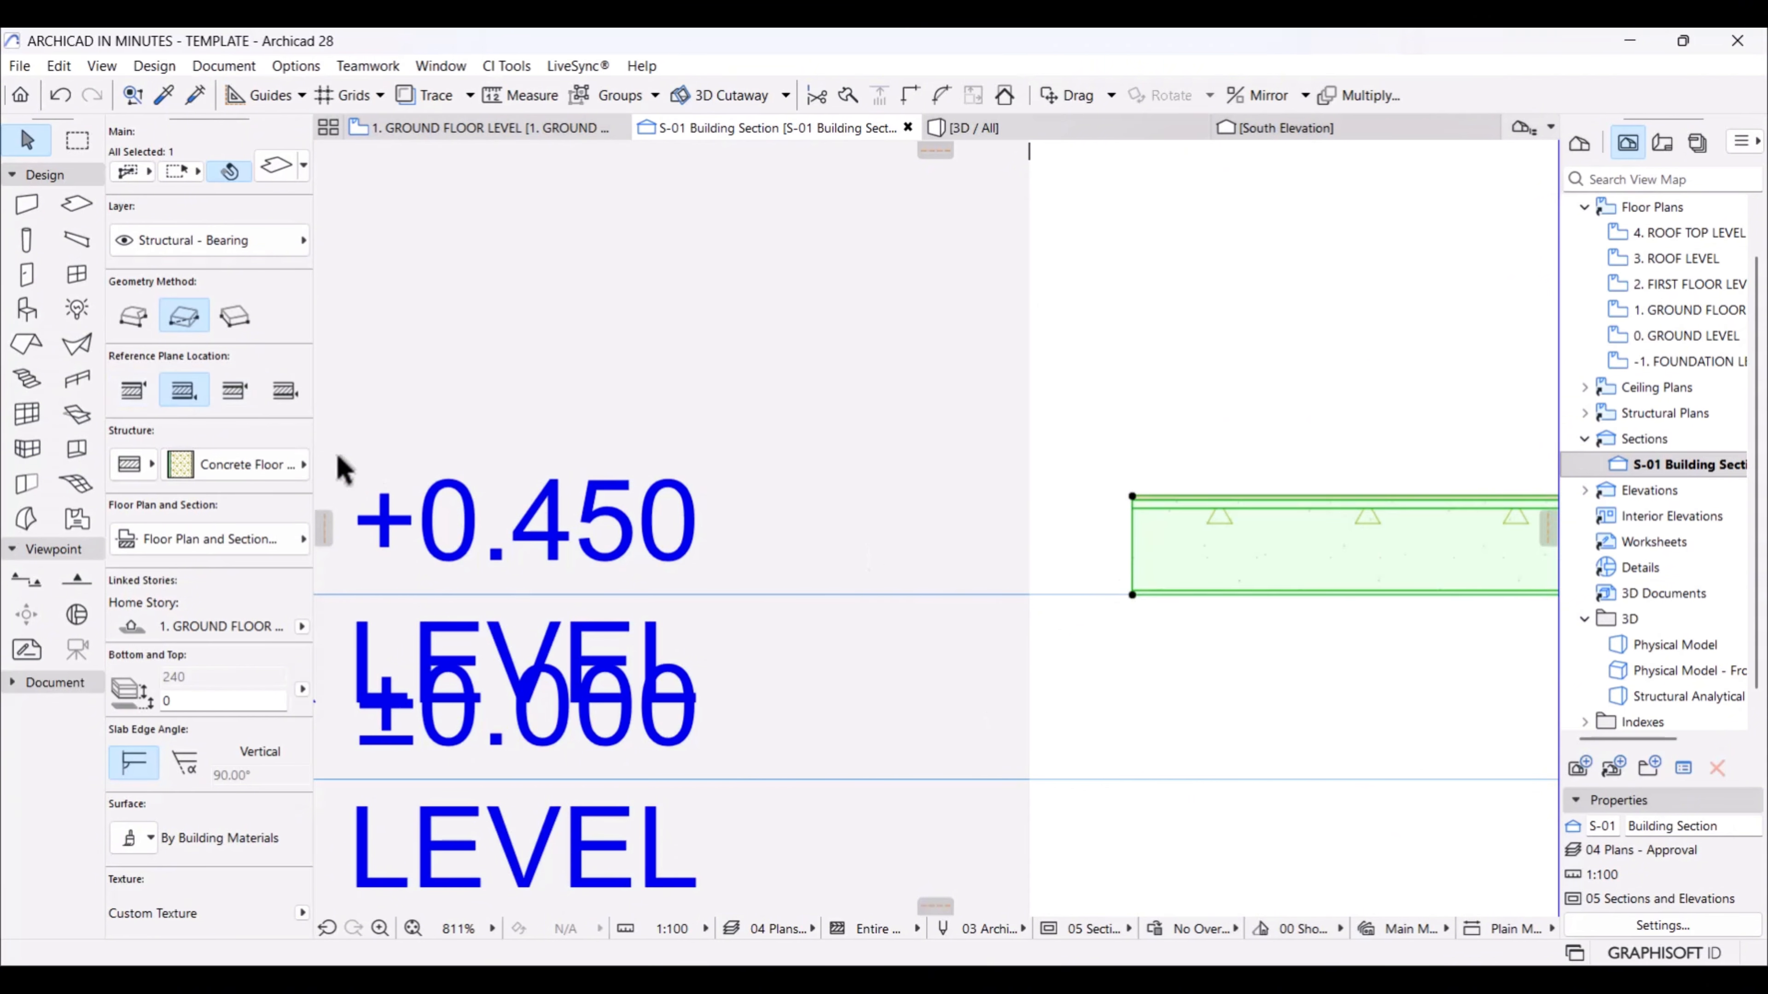
click(133, 390)
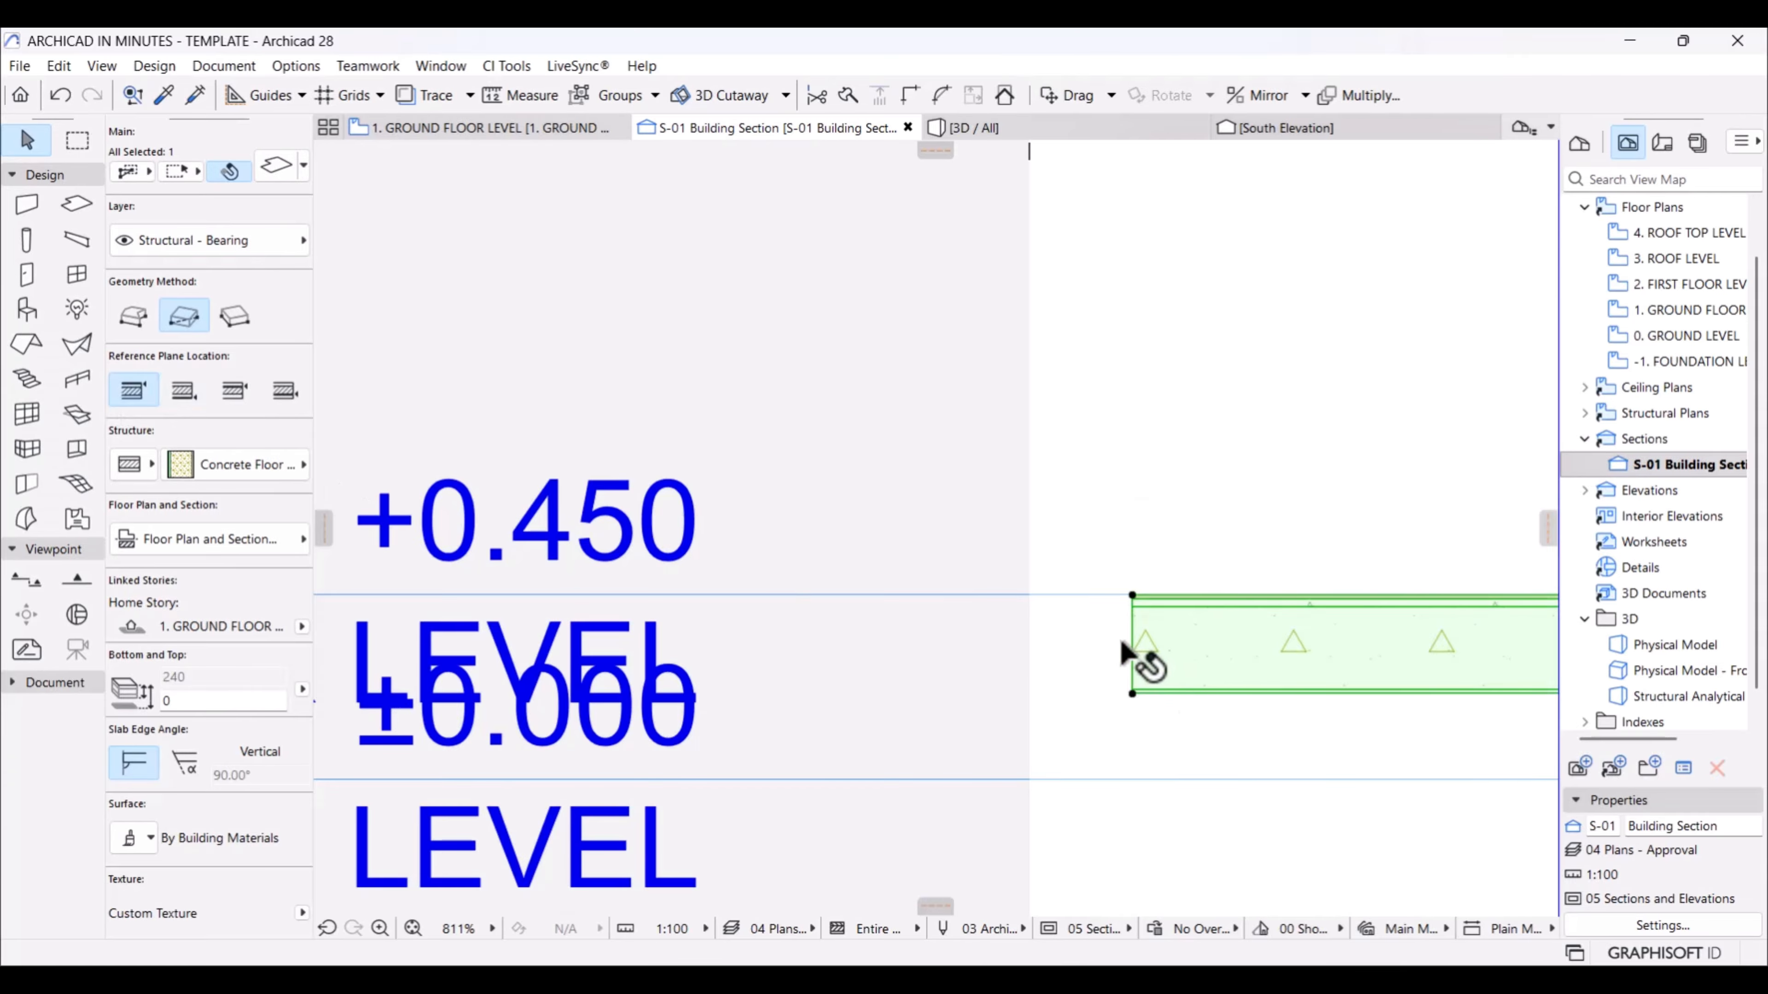
scroll(947, 600, down, 5)
scroll(679, 565, down, 1)
scroll(848, 600, up, 1)
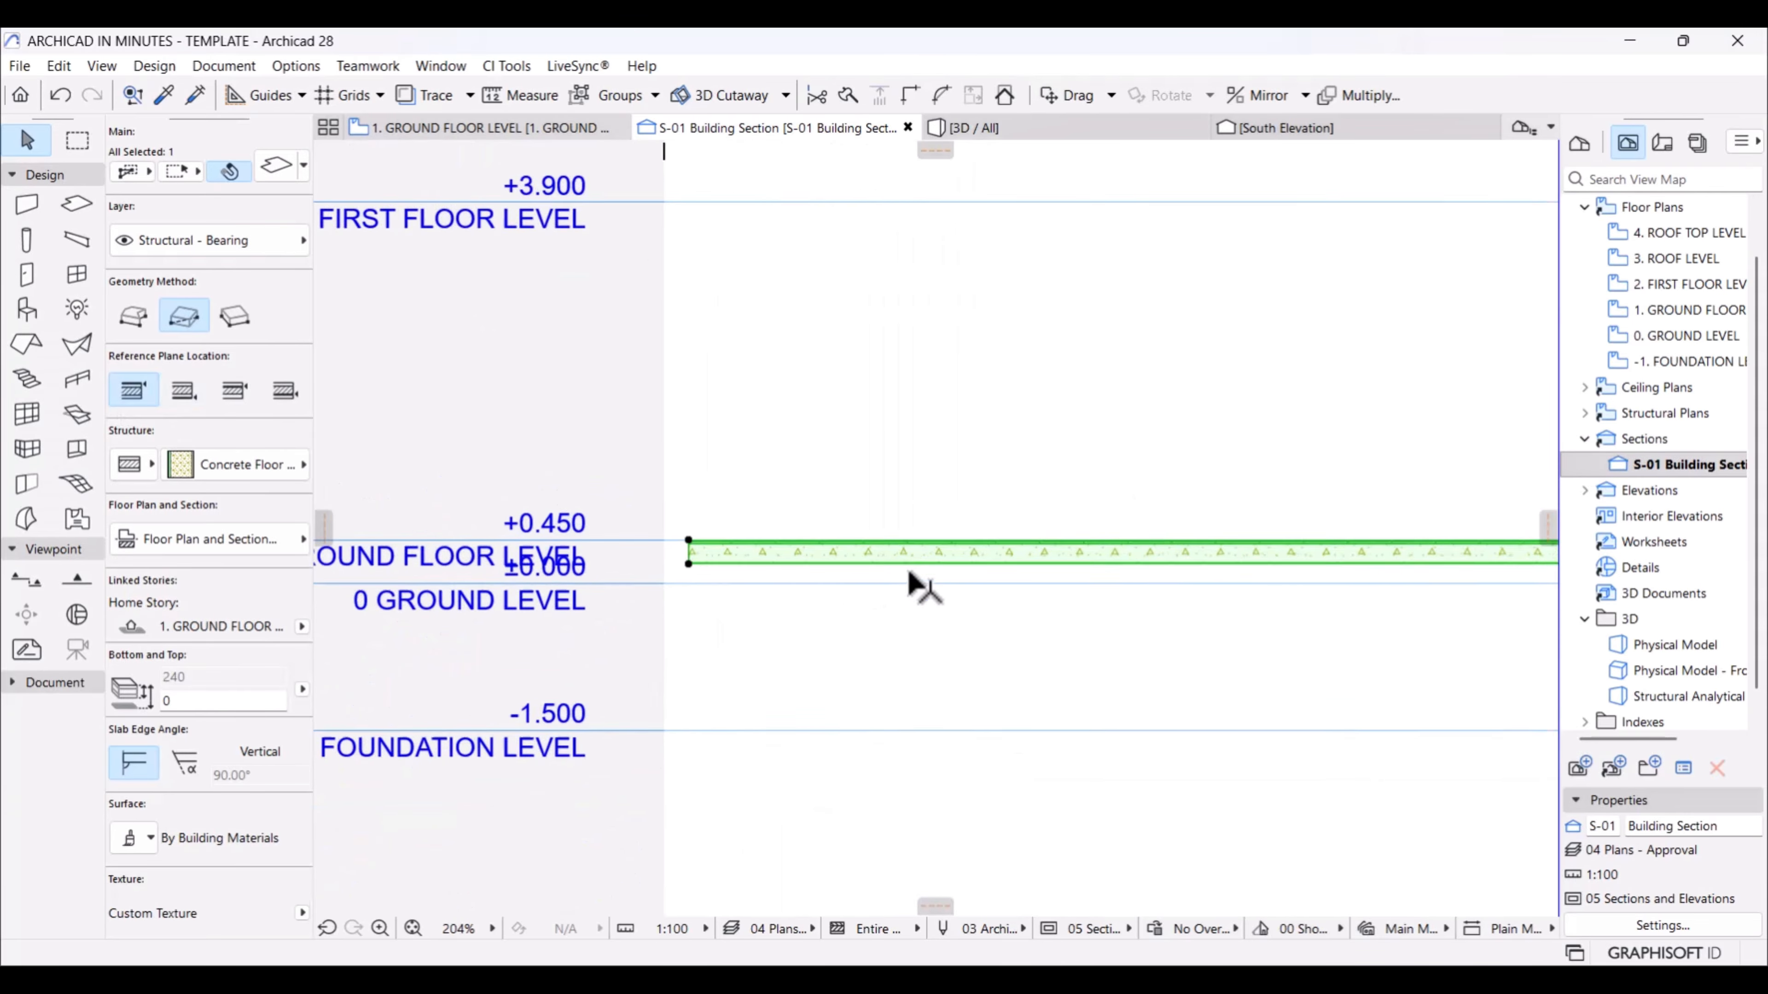
scroll(905, 576, up, 1)
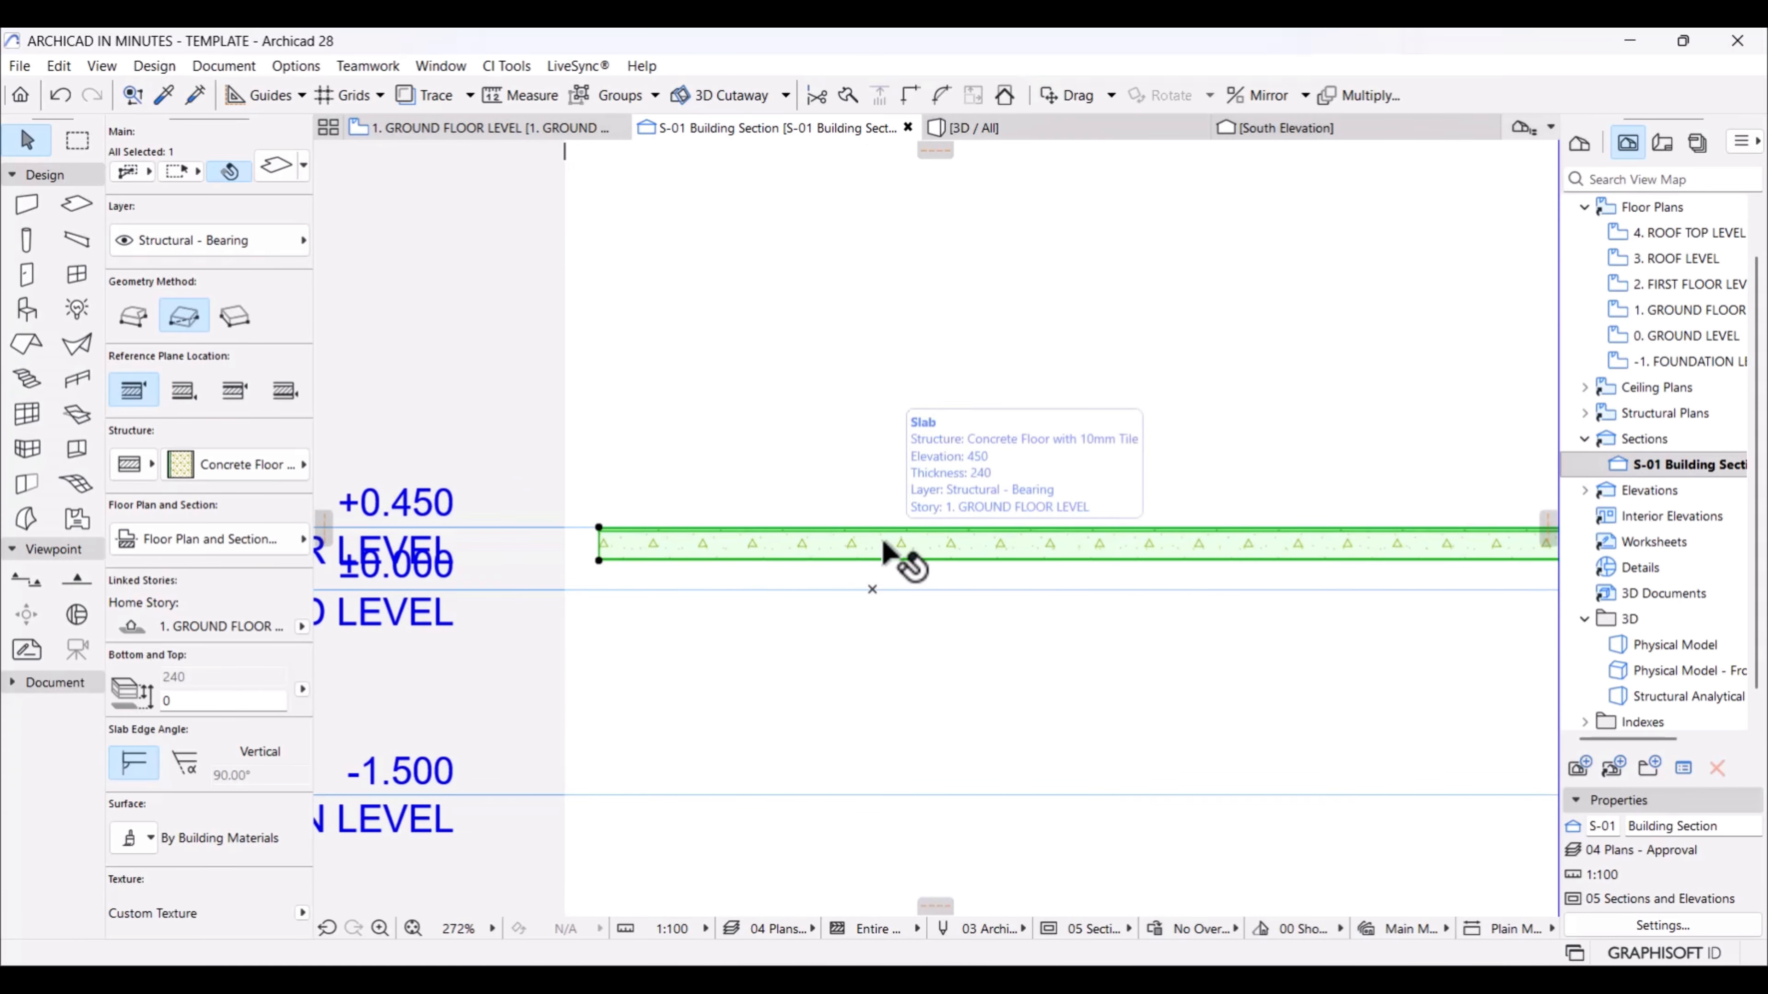
Step: Open the slab's Concrete Floor with 10mm Tile composite for editing and choose Finish as the Tile - Floor skin type
right_click(882, 545)
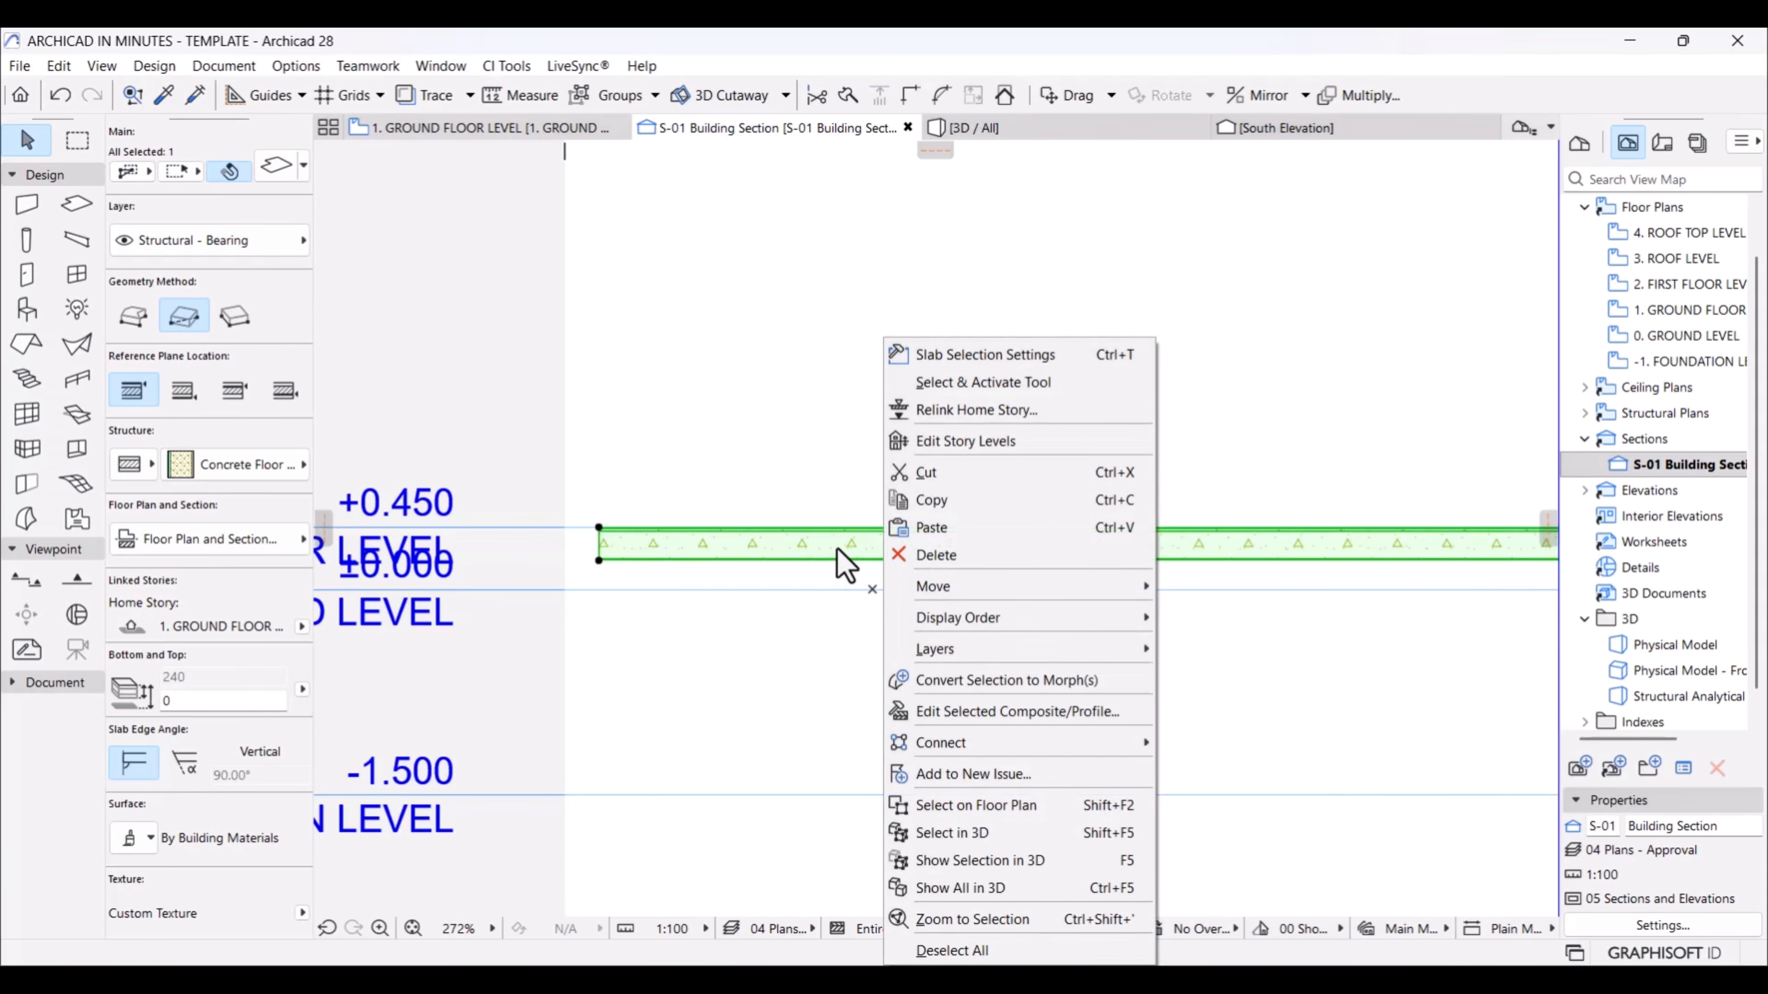
click(1039, 712)
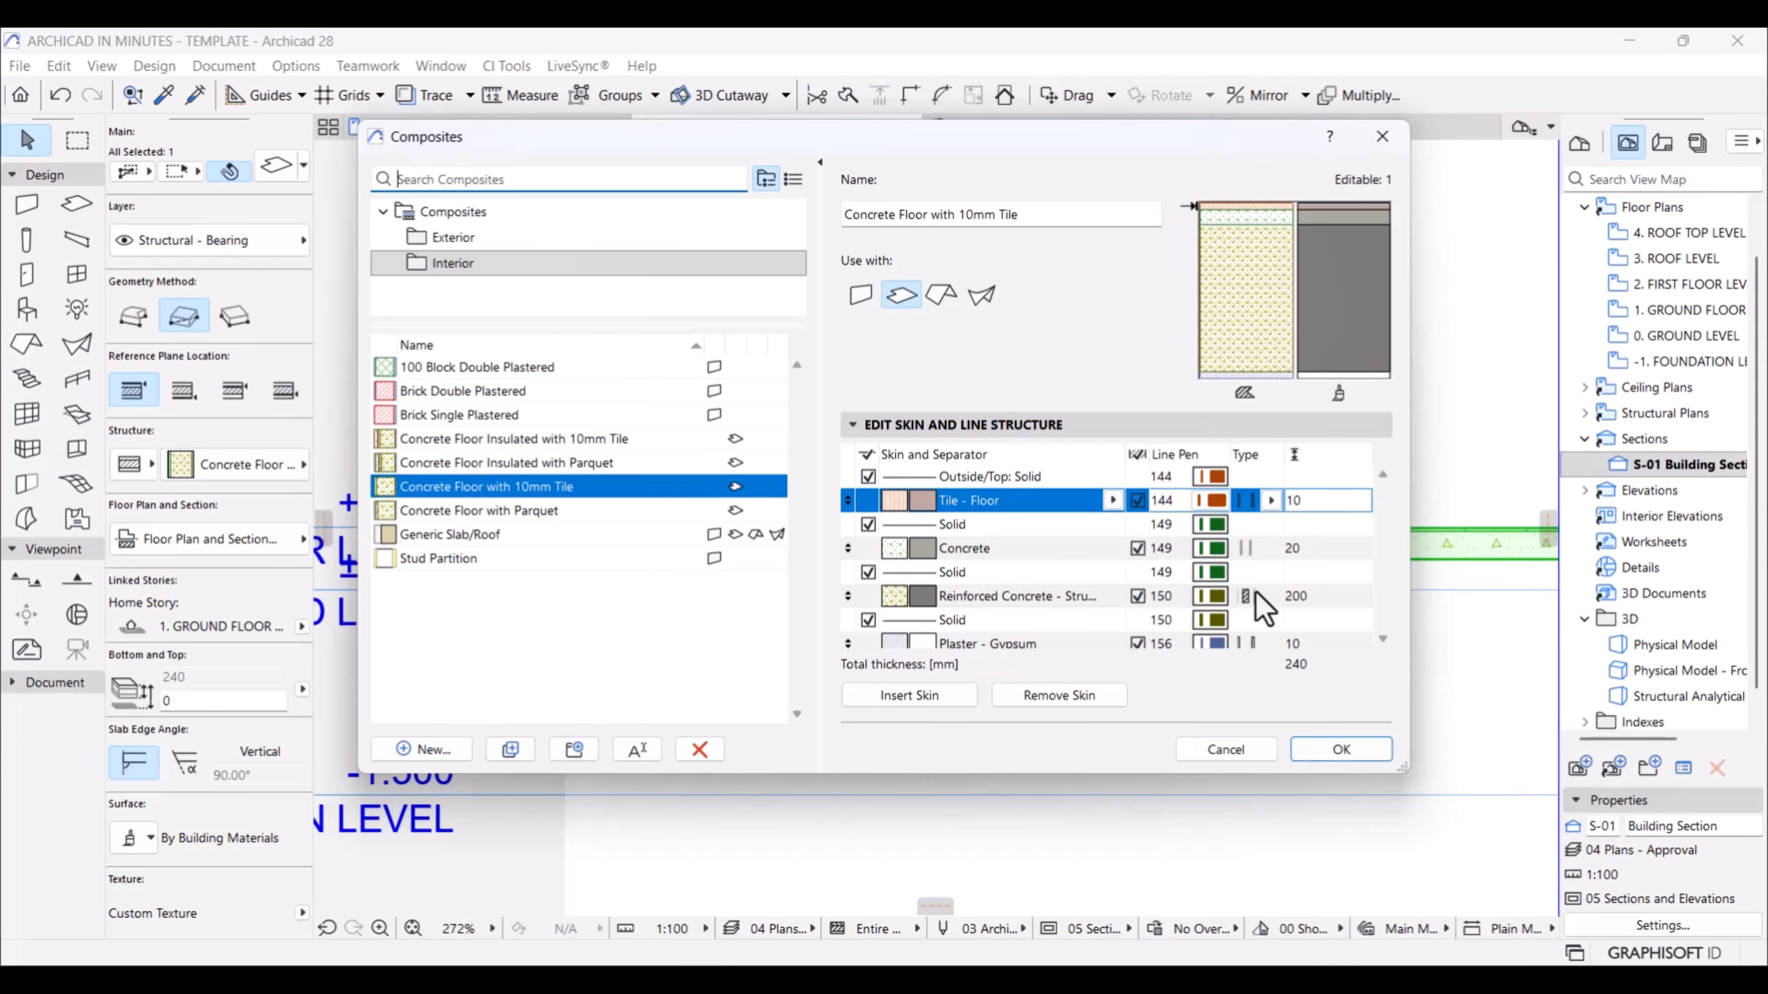
click(1268, 597)
click(1266, 550)
click(1260, 502)
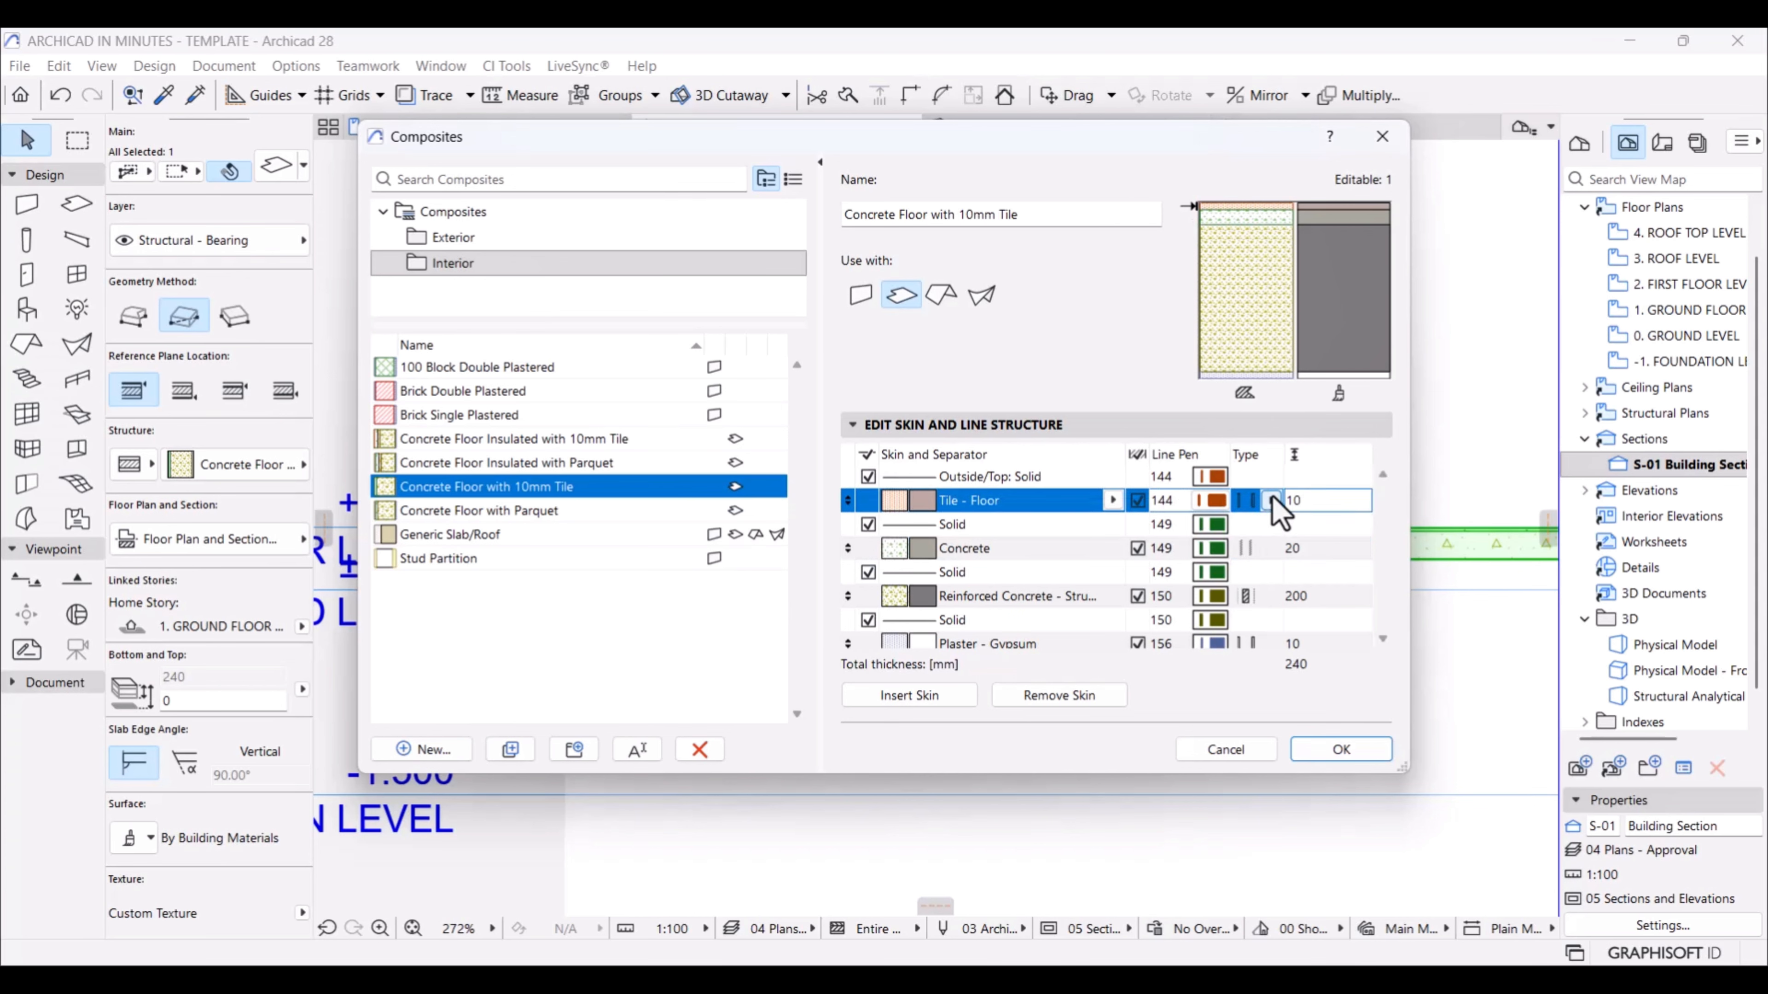
click(1272, 497)
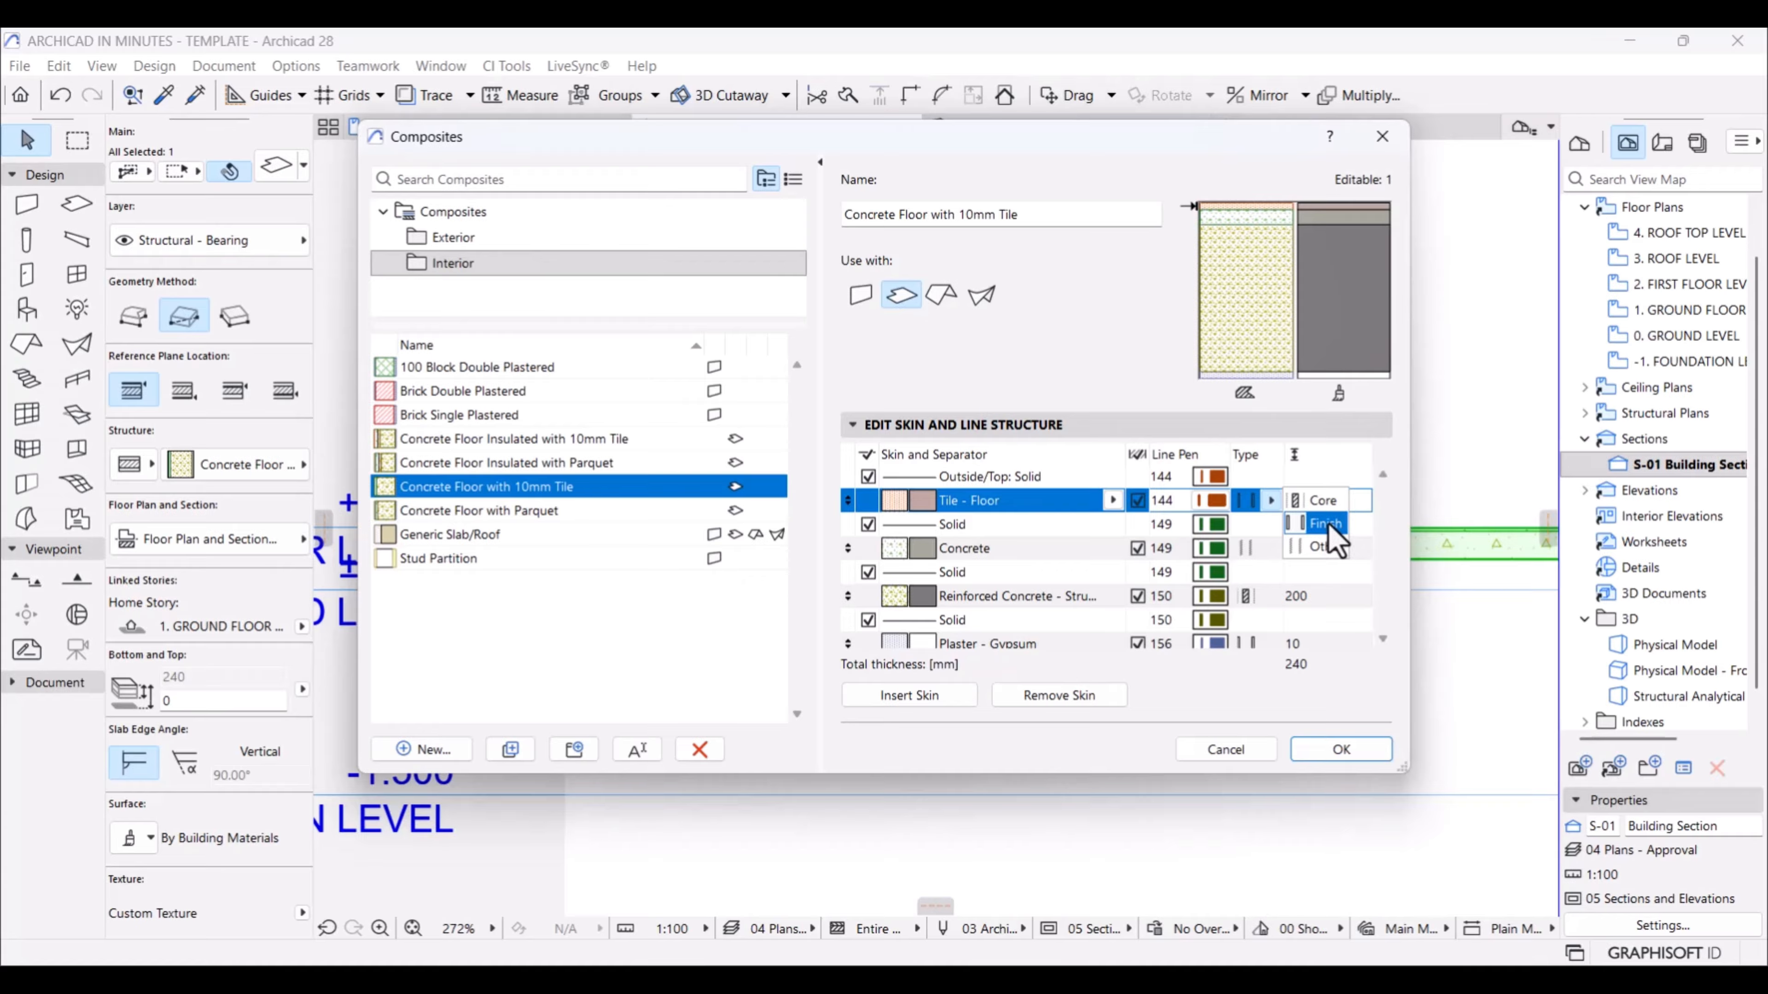
click(1325, 523)
Step: Examine the skin type options of the Concrete and Reinforced Concrete skins and the type assigned to the Plaster - Gypsum skin
click(1255, 550)
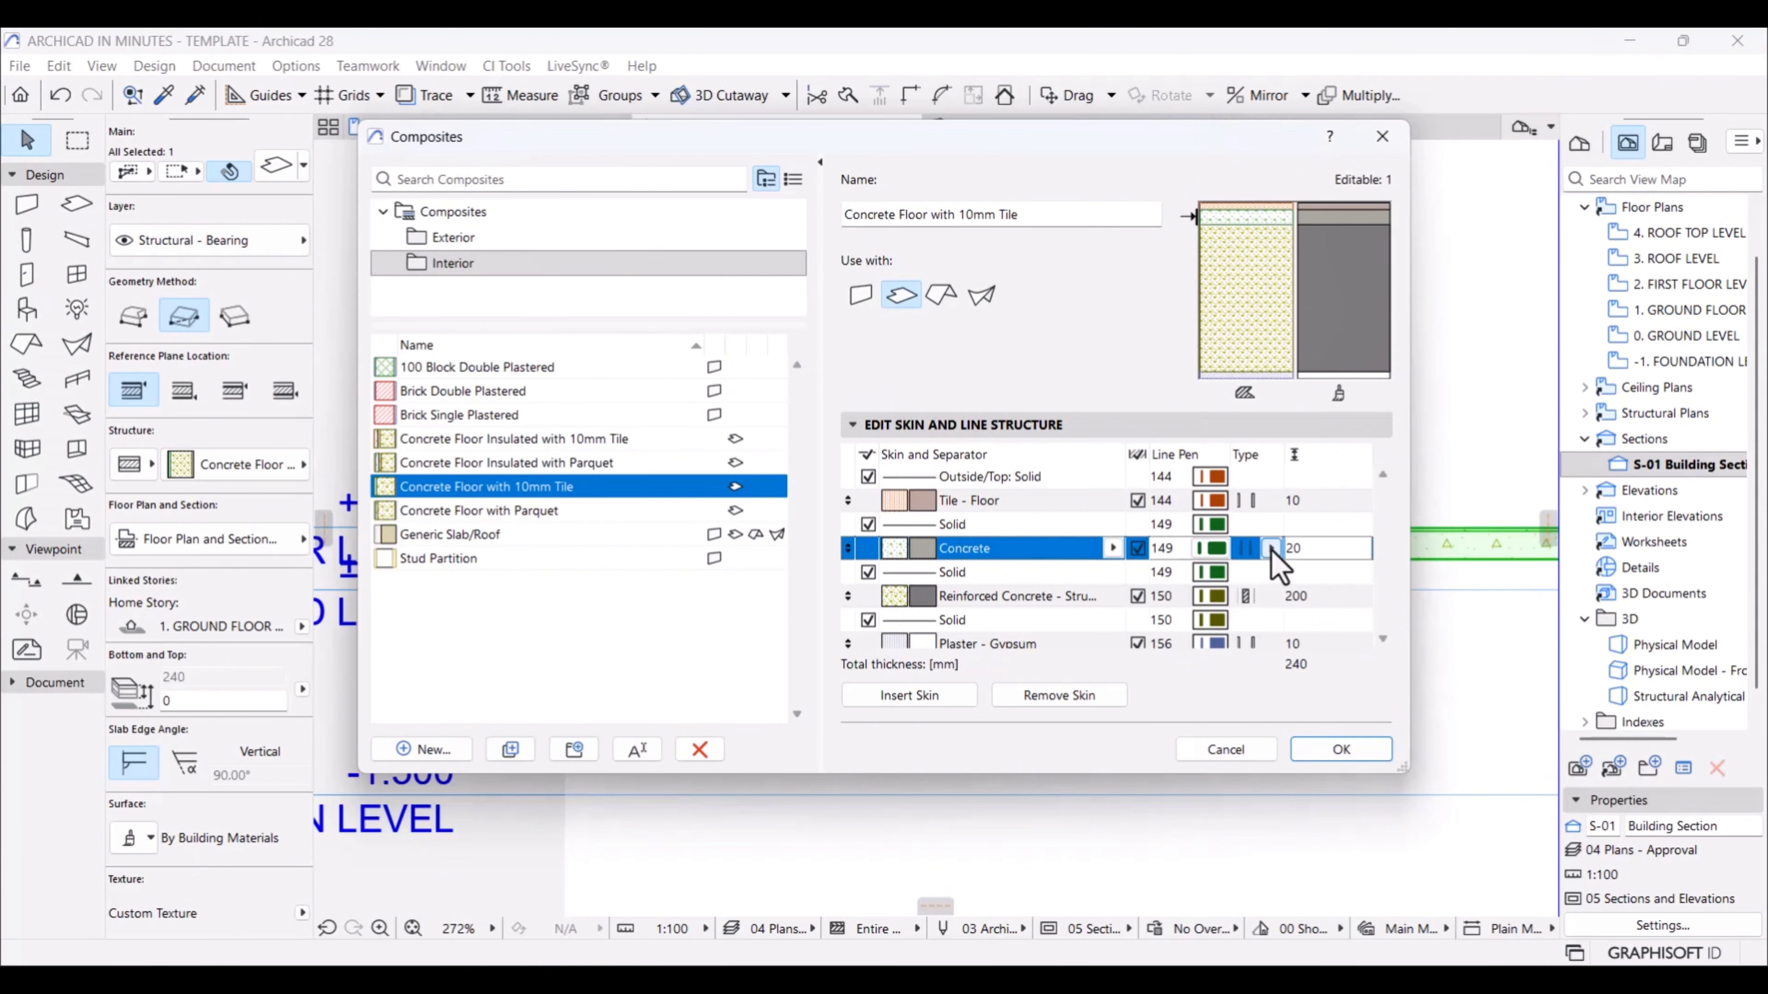
click(1271, 548)
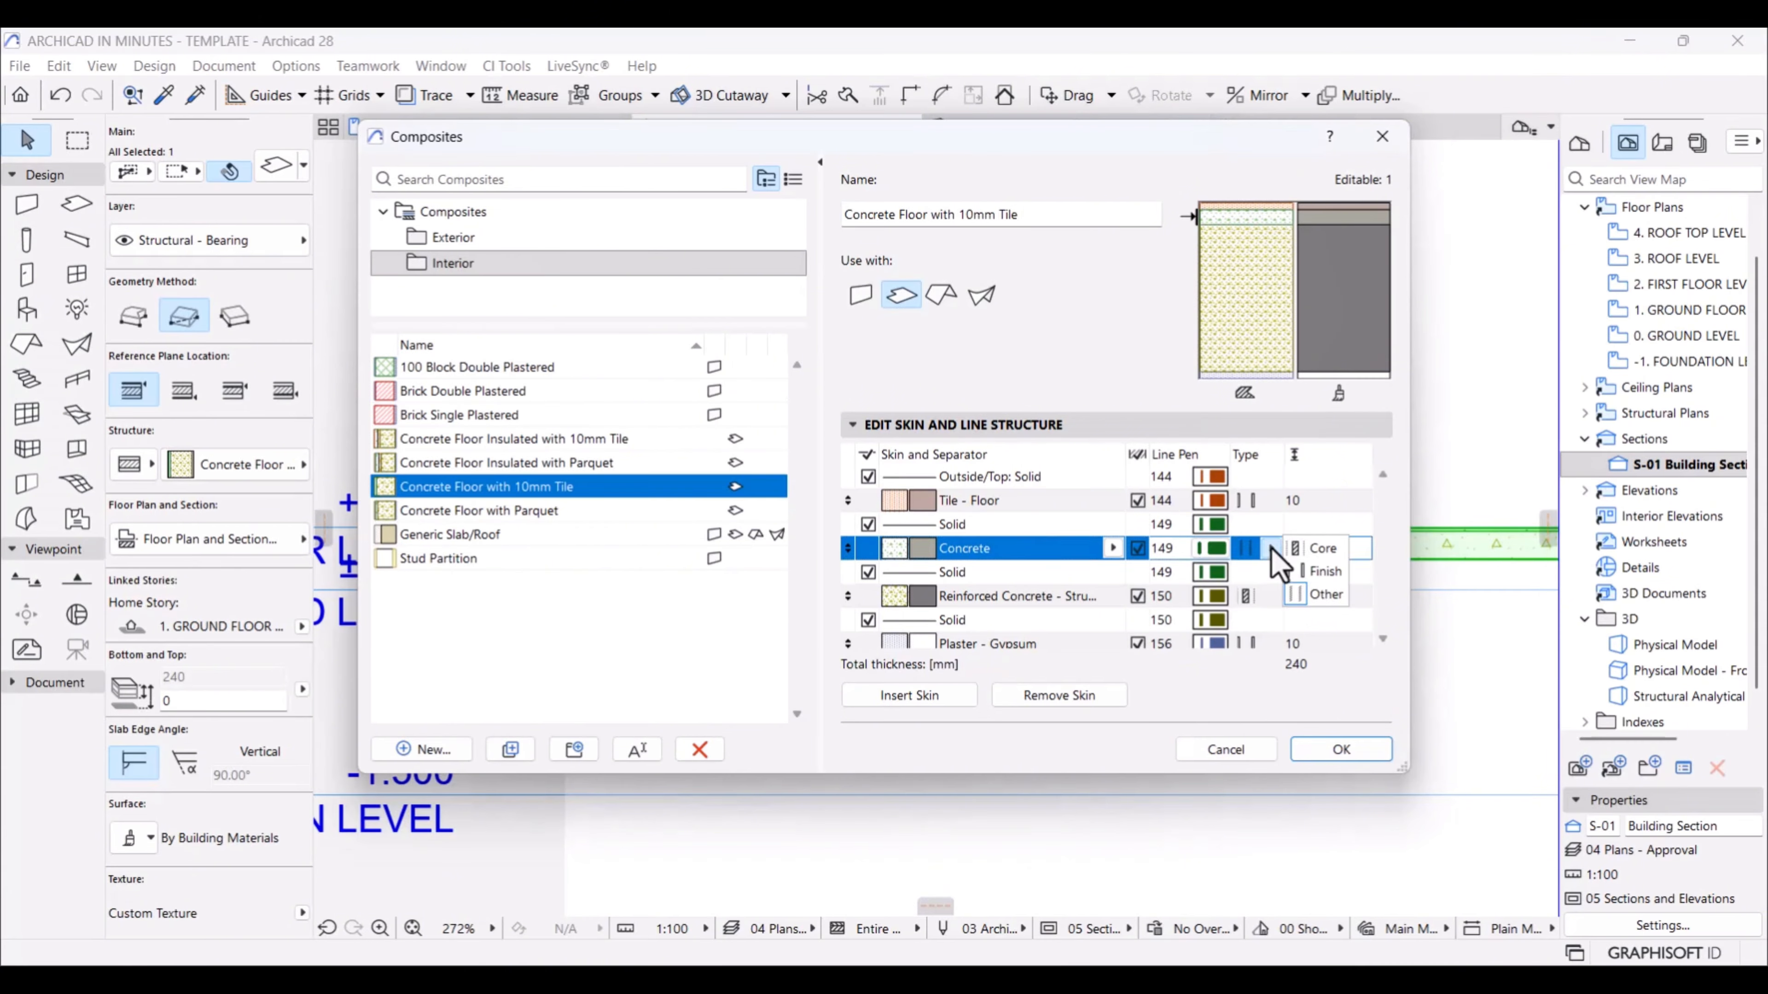
click(1366, 550)
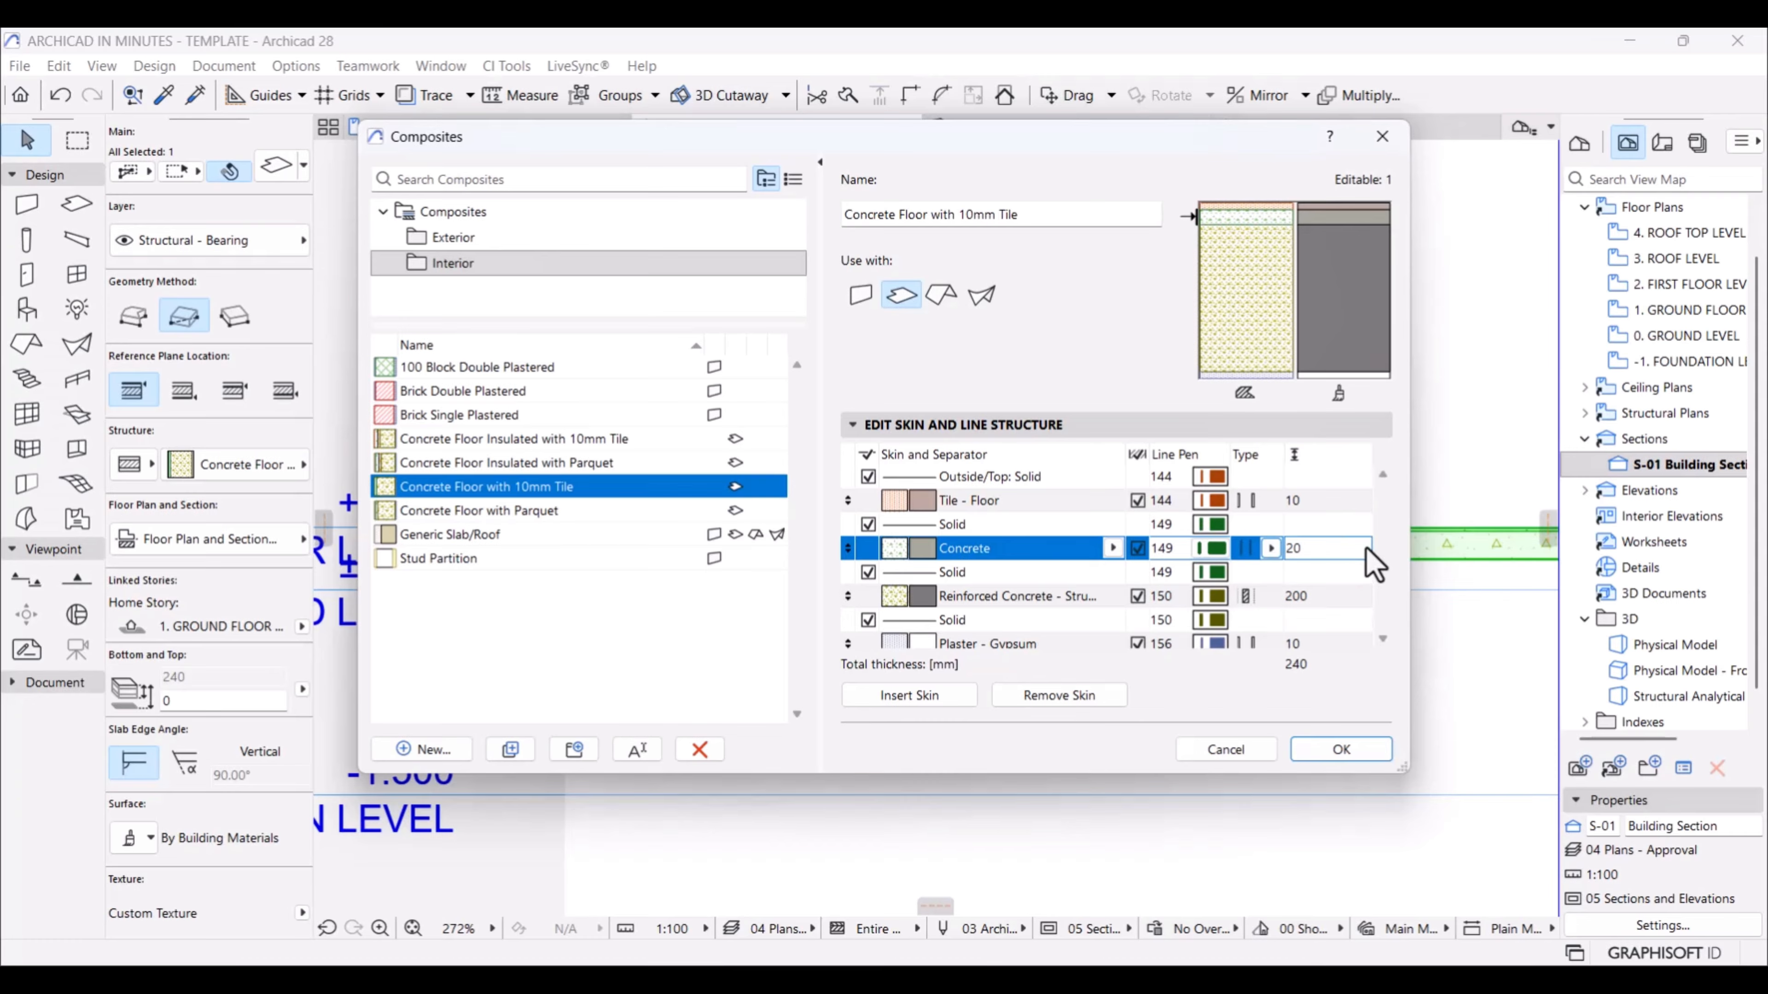
click(1259, 598)
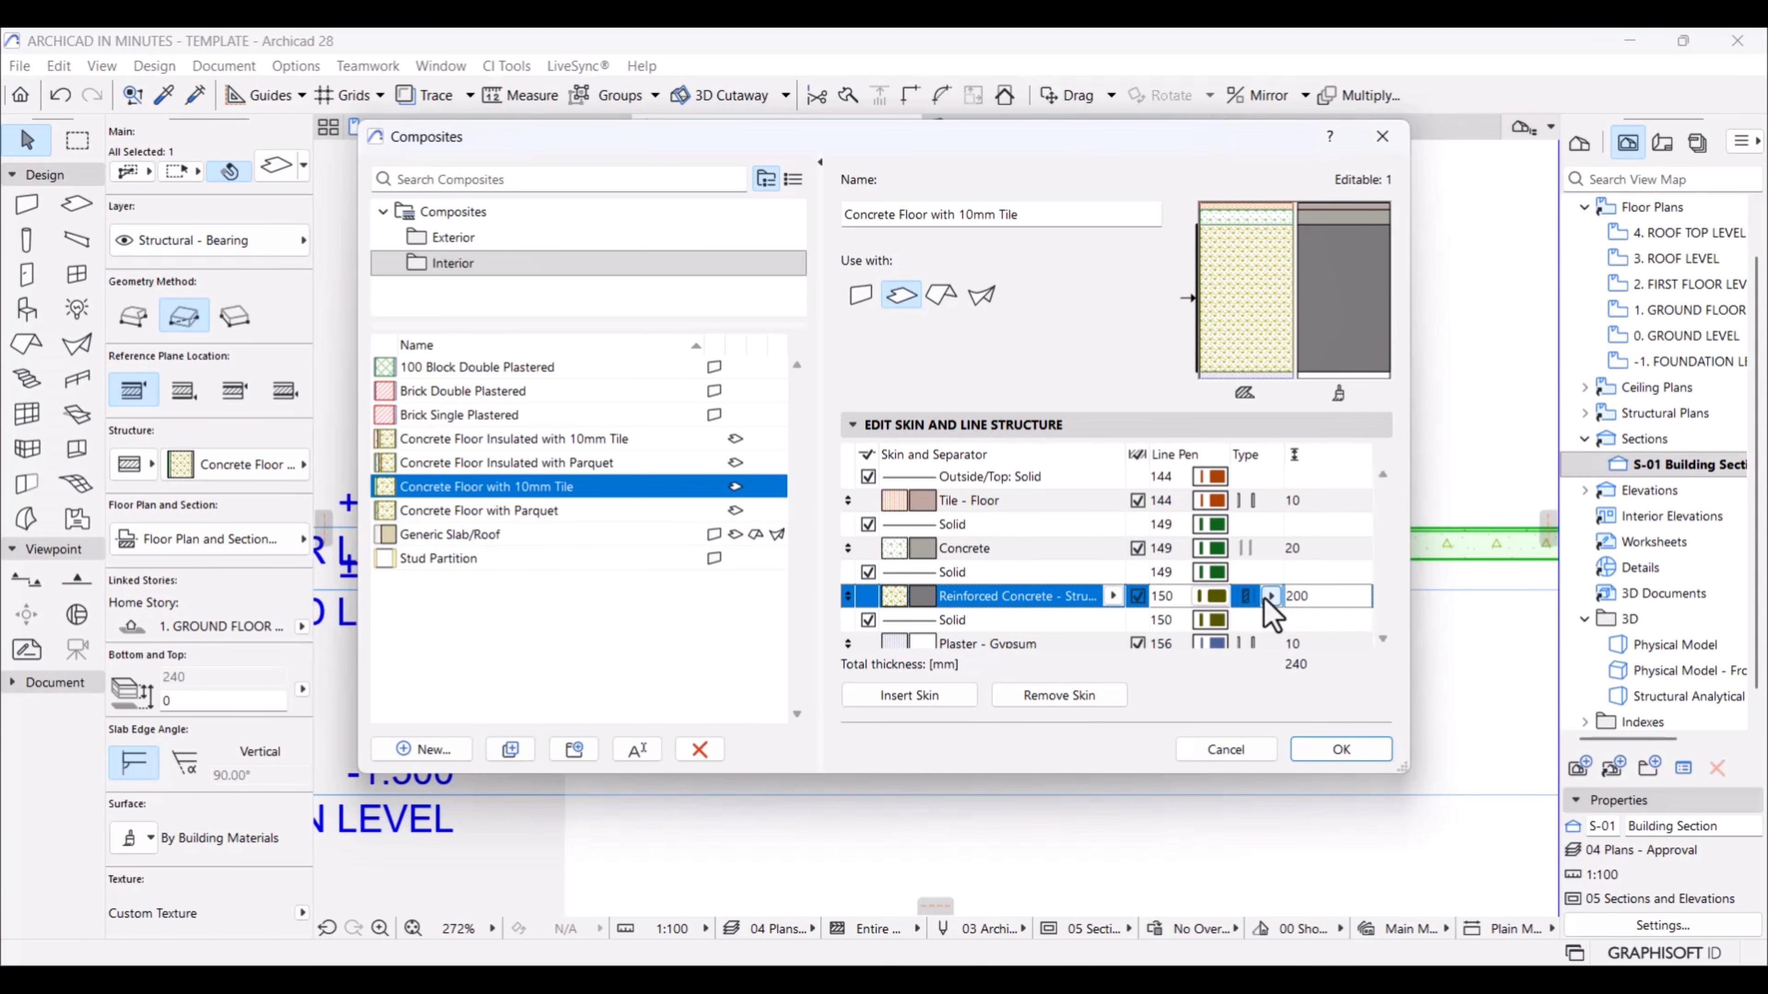
click(1271, 596)
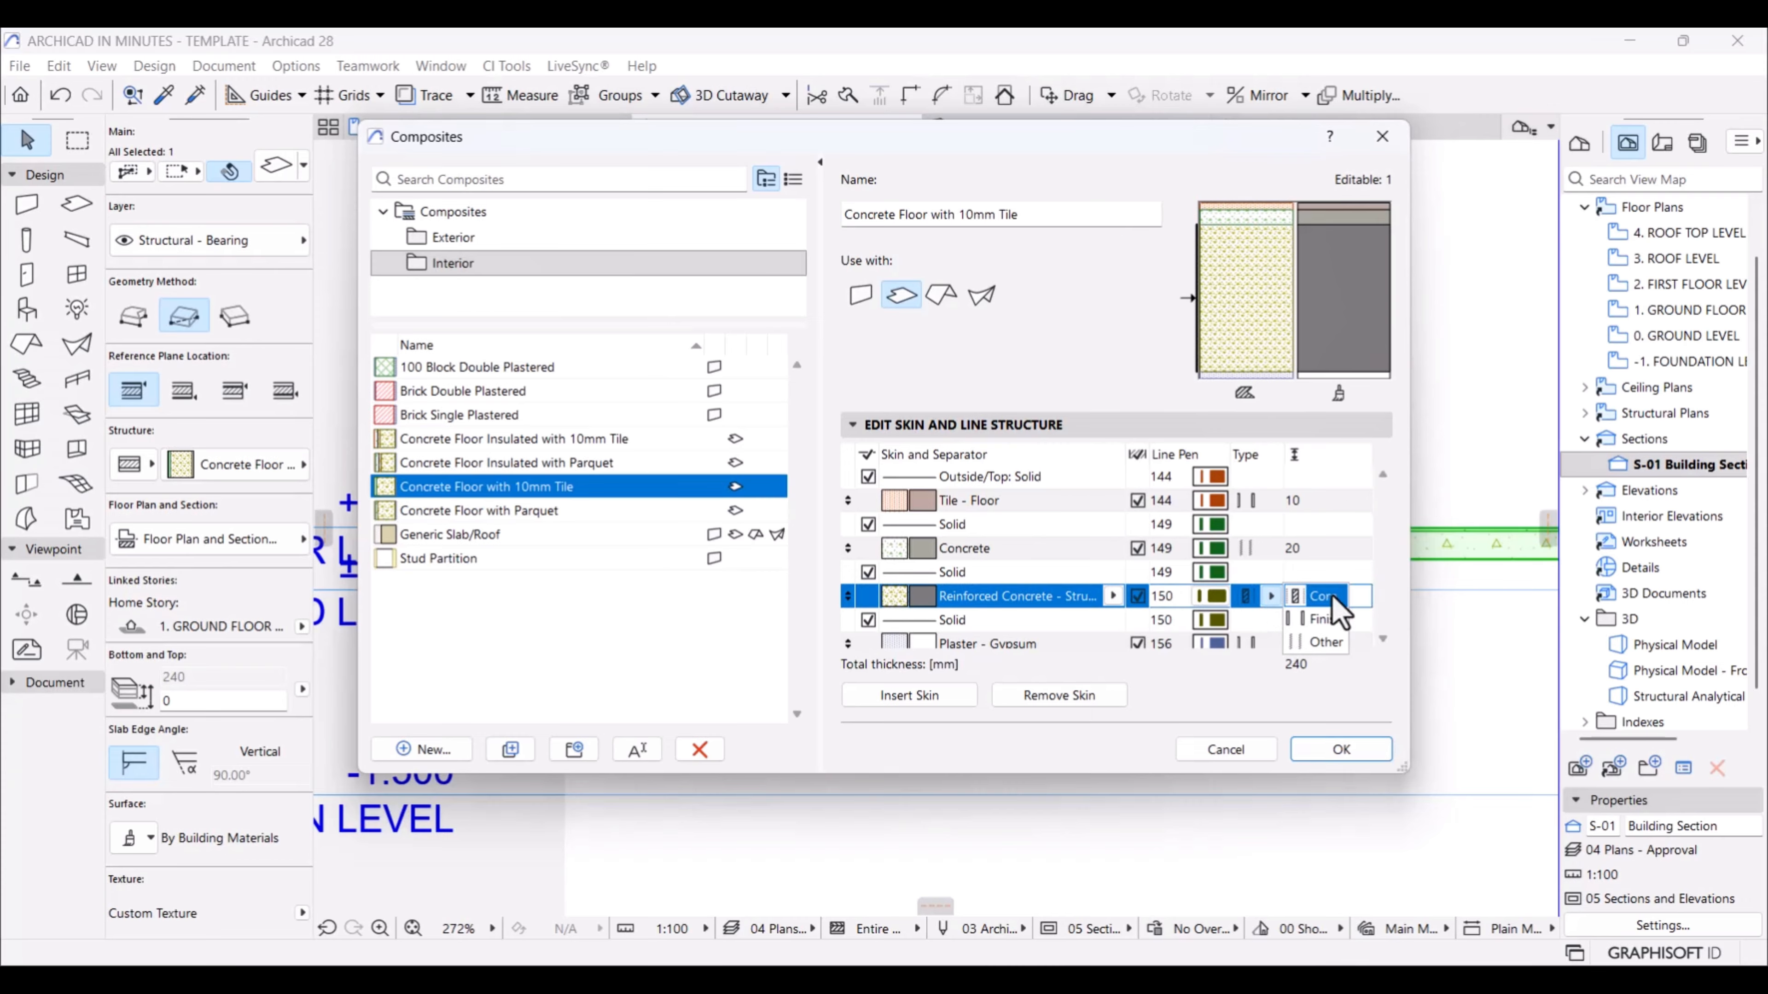
click(1364, 598)
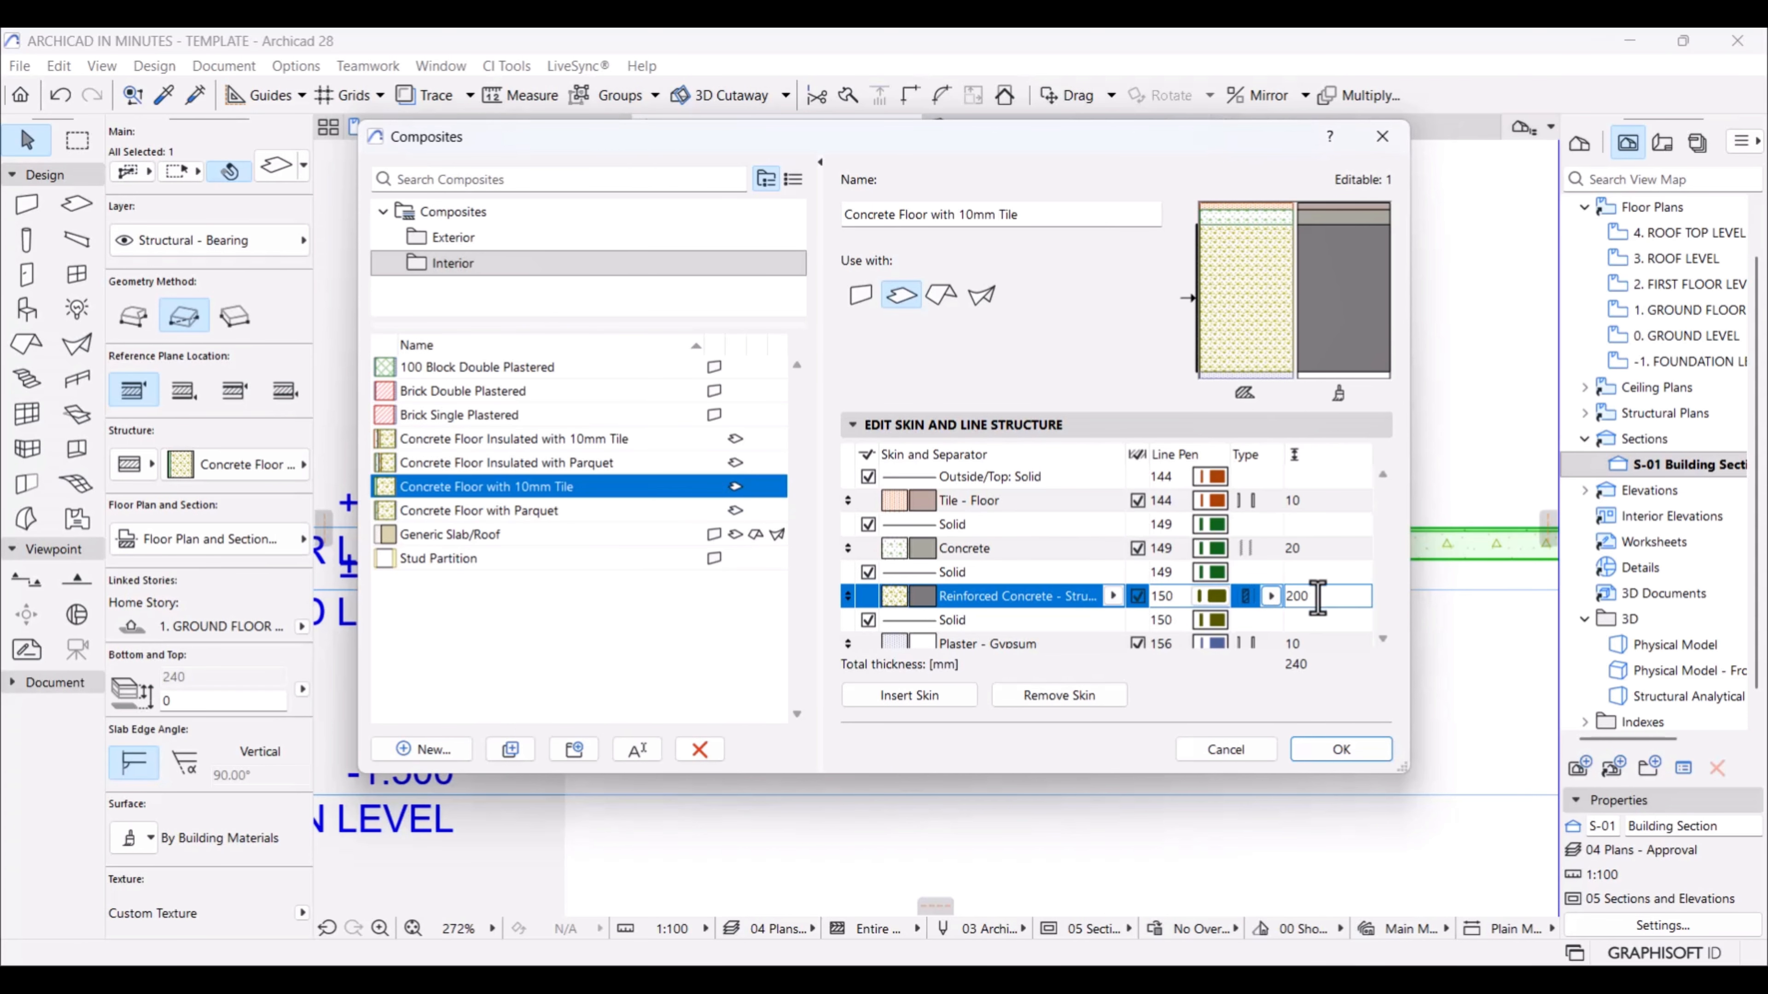
scroll(1287, 592, down, 2)
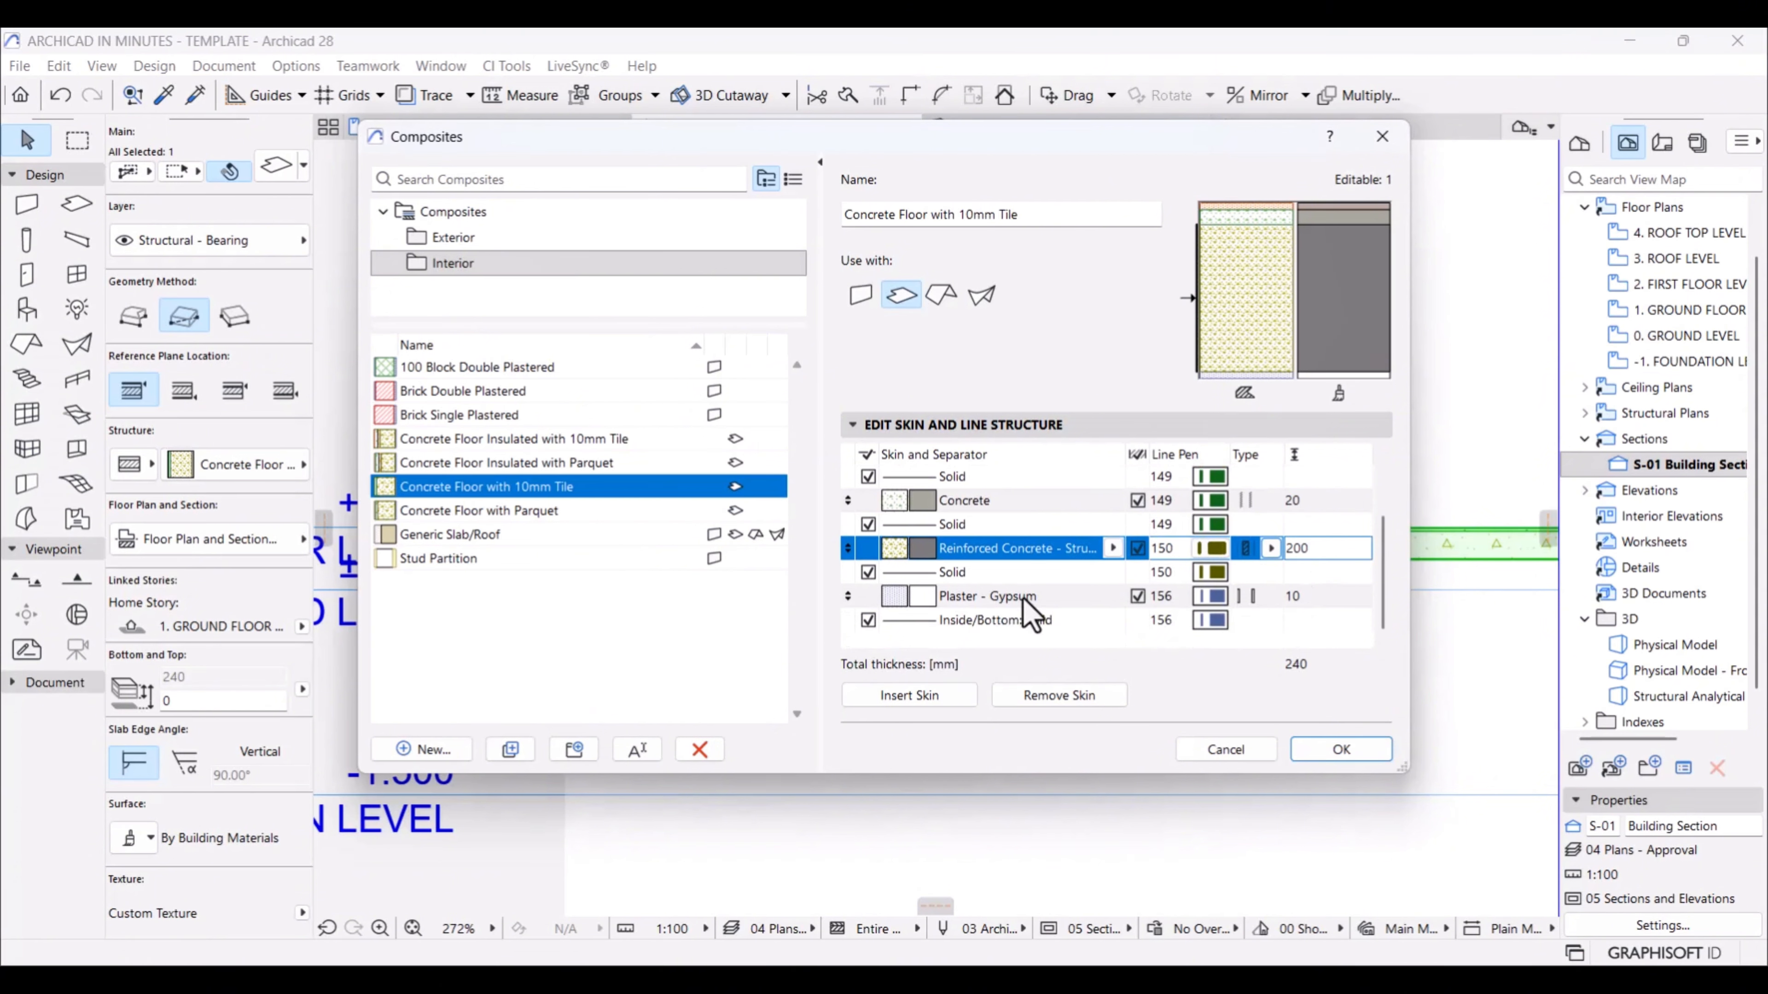
click(1265, 598)
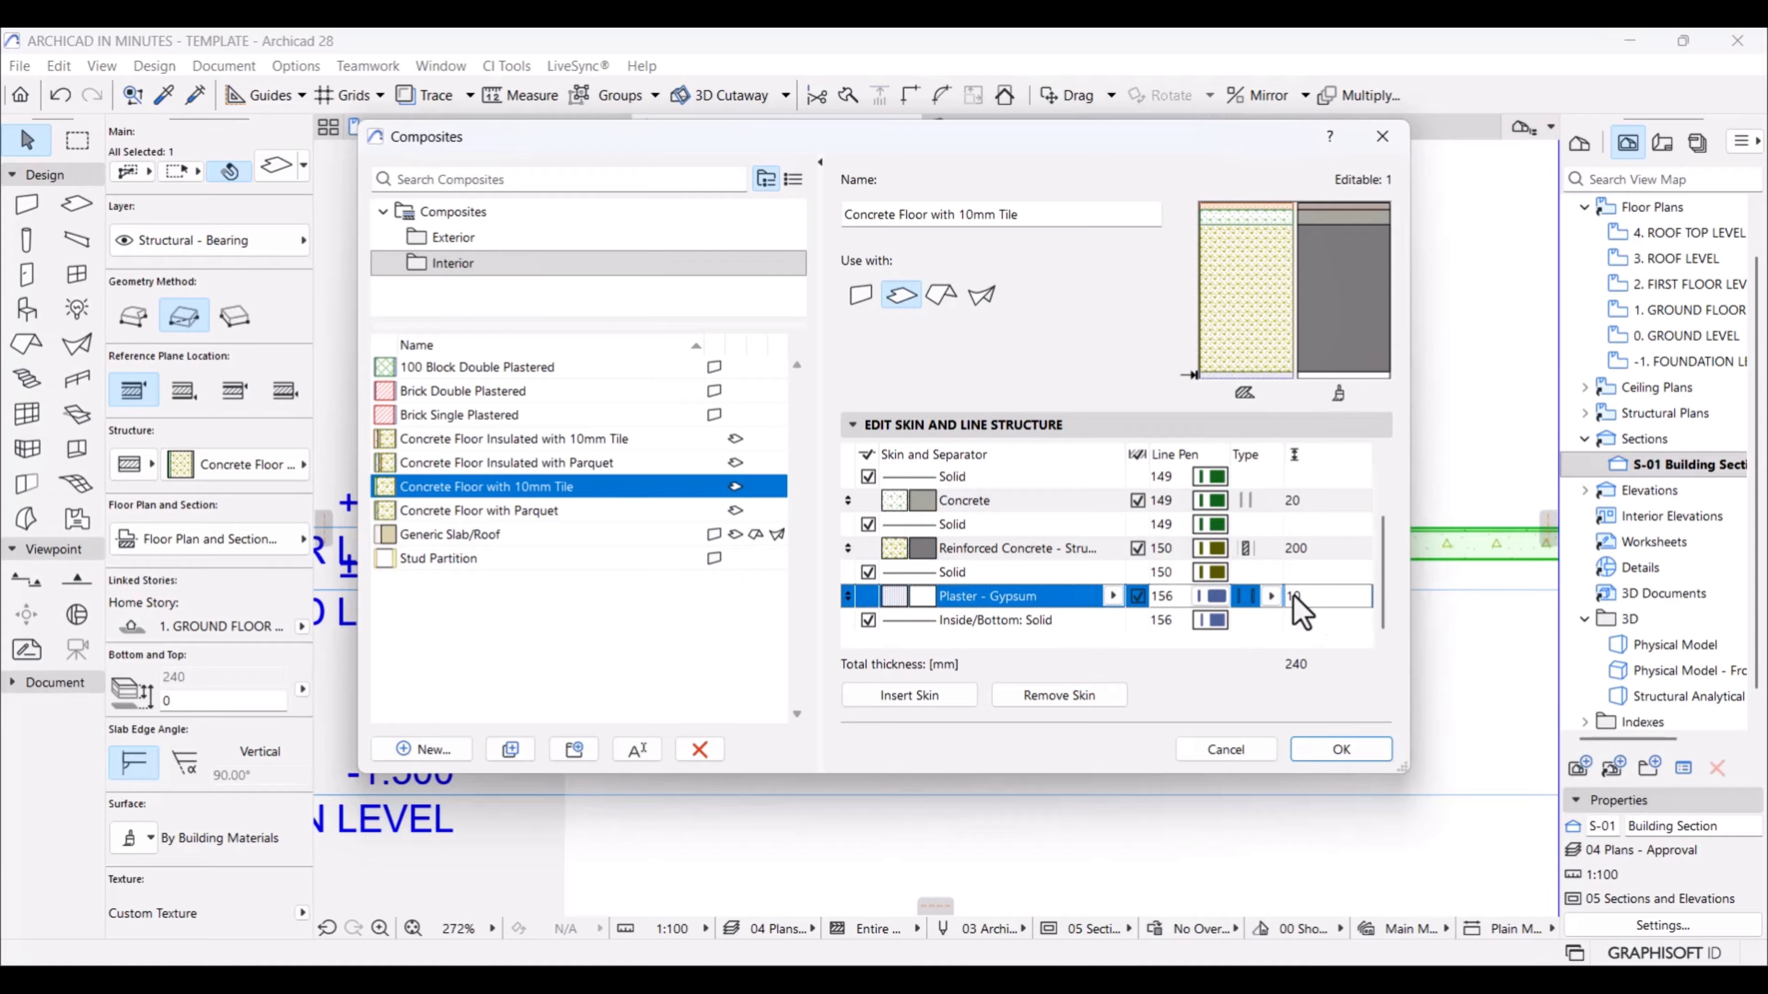
Step: Try inserting an extra skin below Plaster - Gypsum in the composite and remove it again, repeating the trial once
click(910, 695)
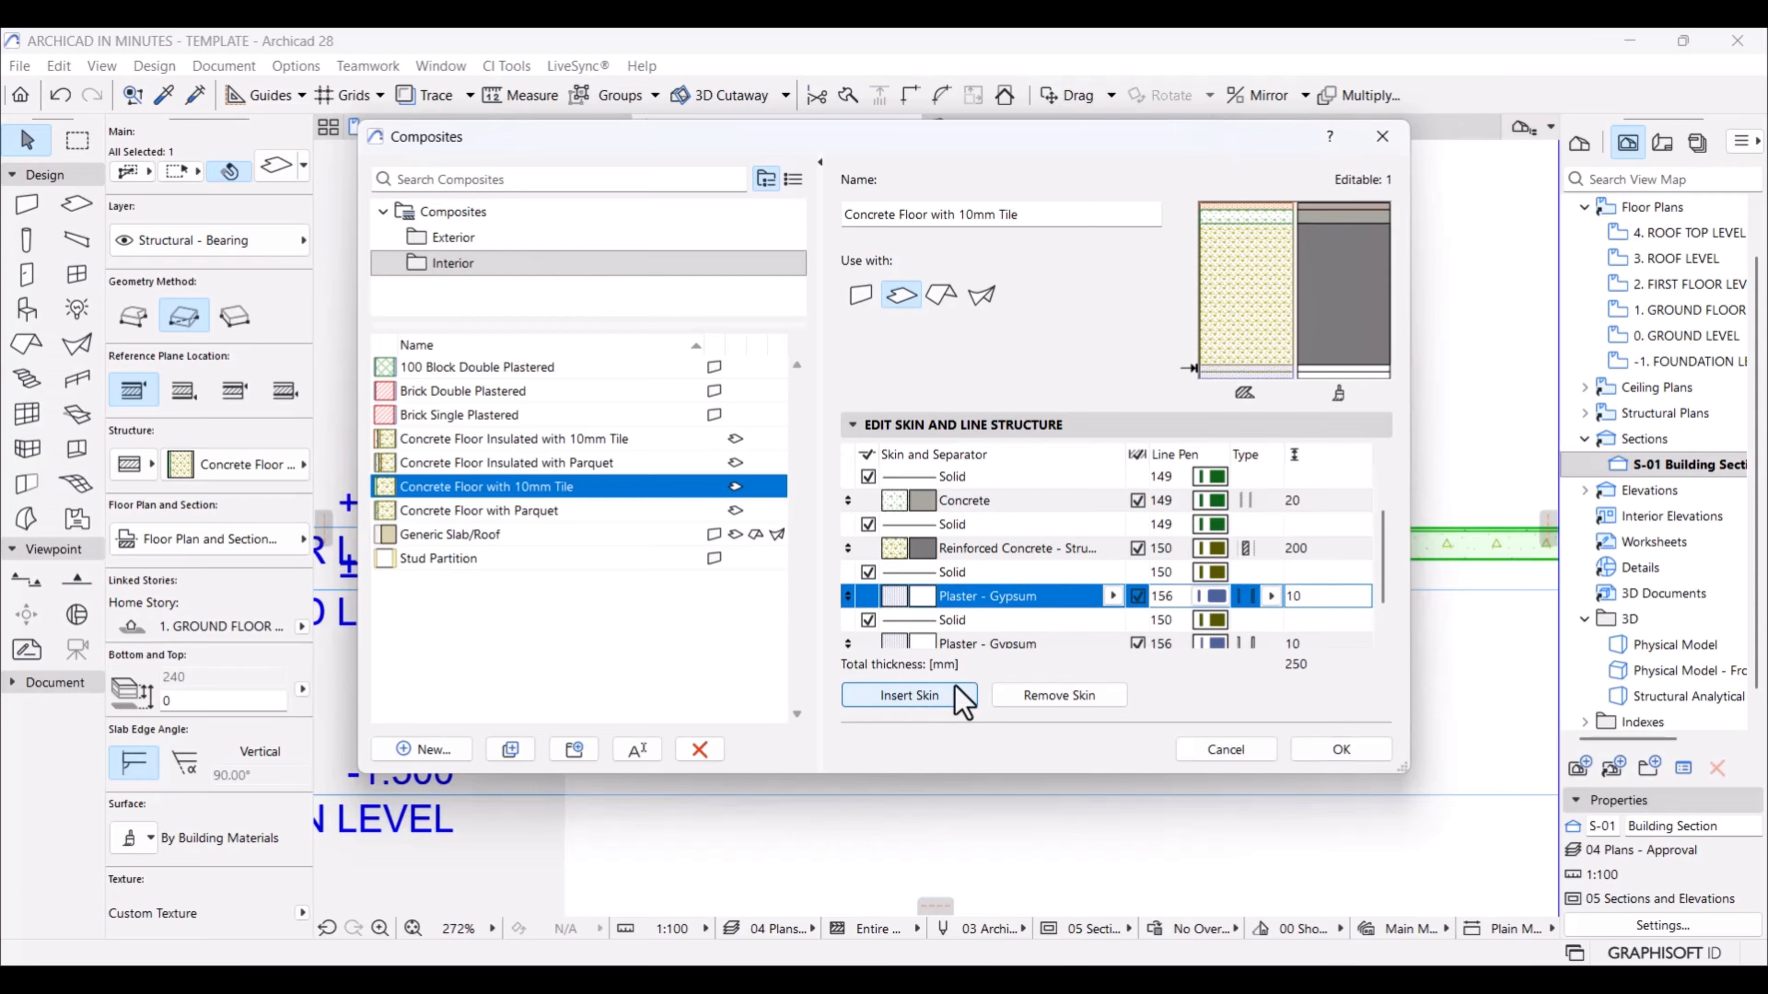
click(911, 695)
click(1093, 600)
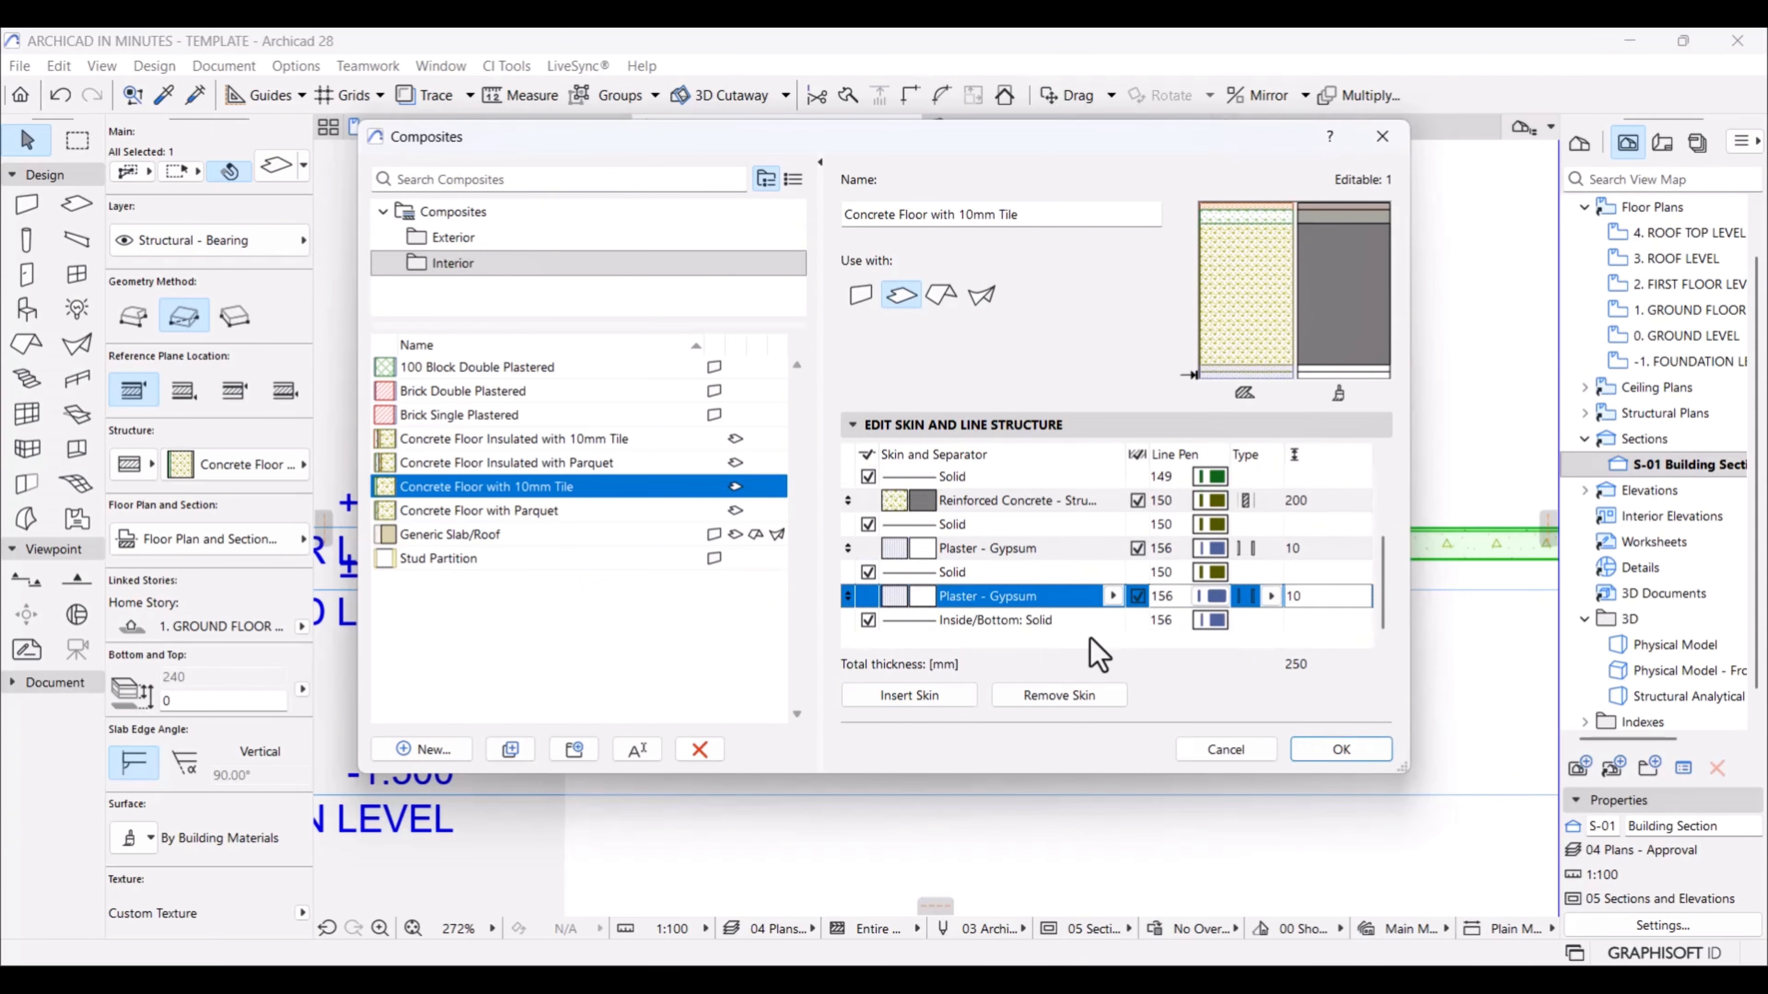
click(1085, 698)
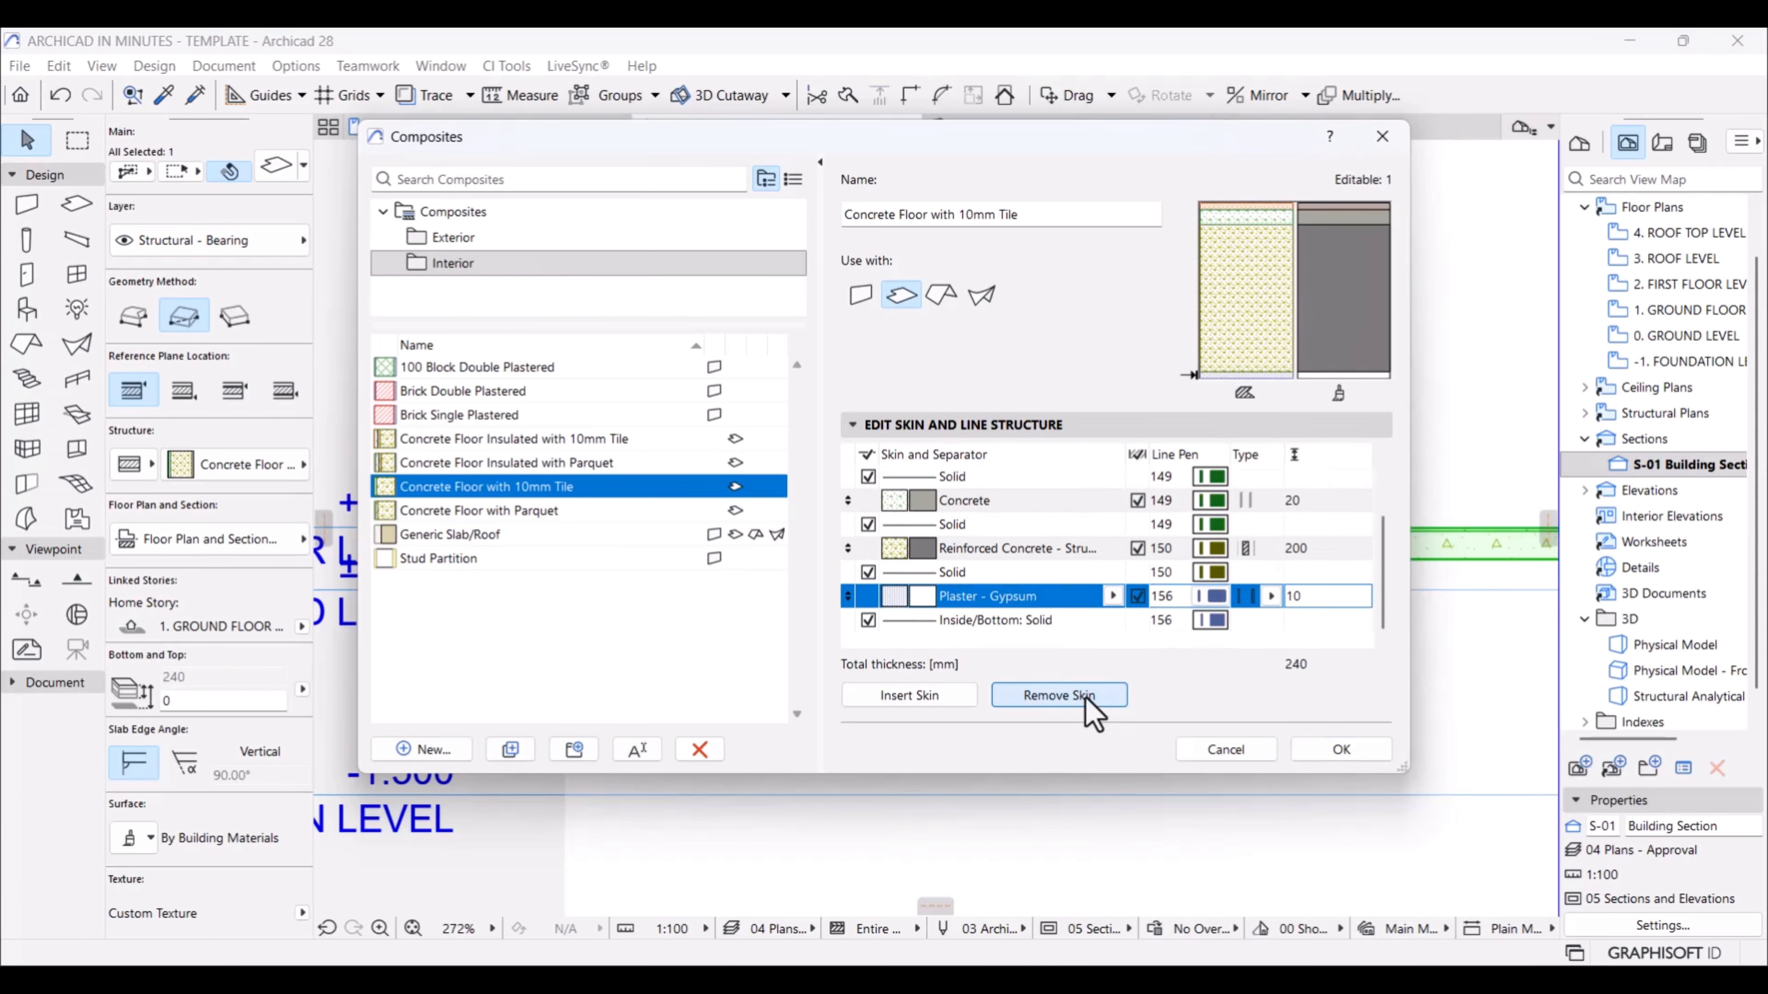
click(960, 698)
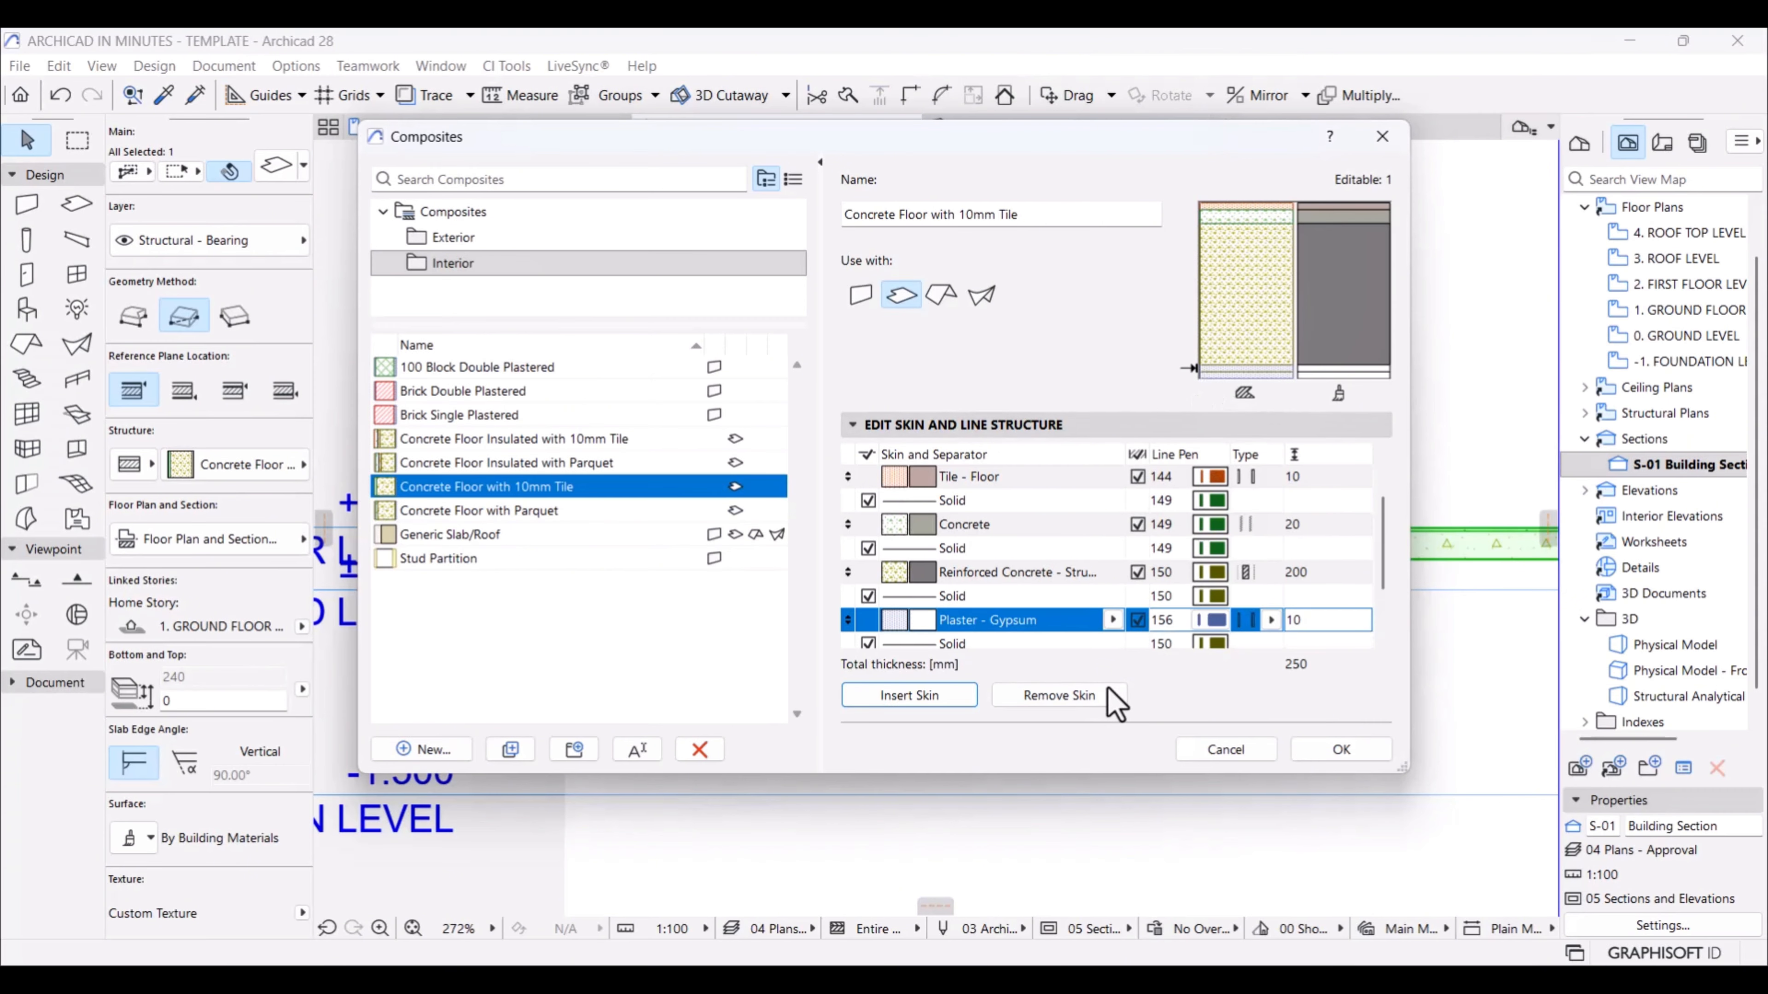
click(1089, 693)
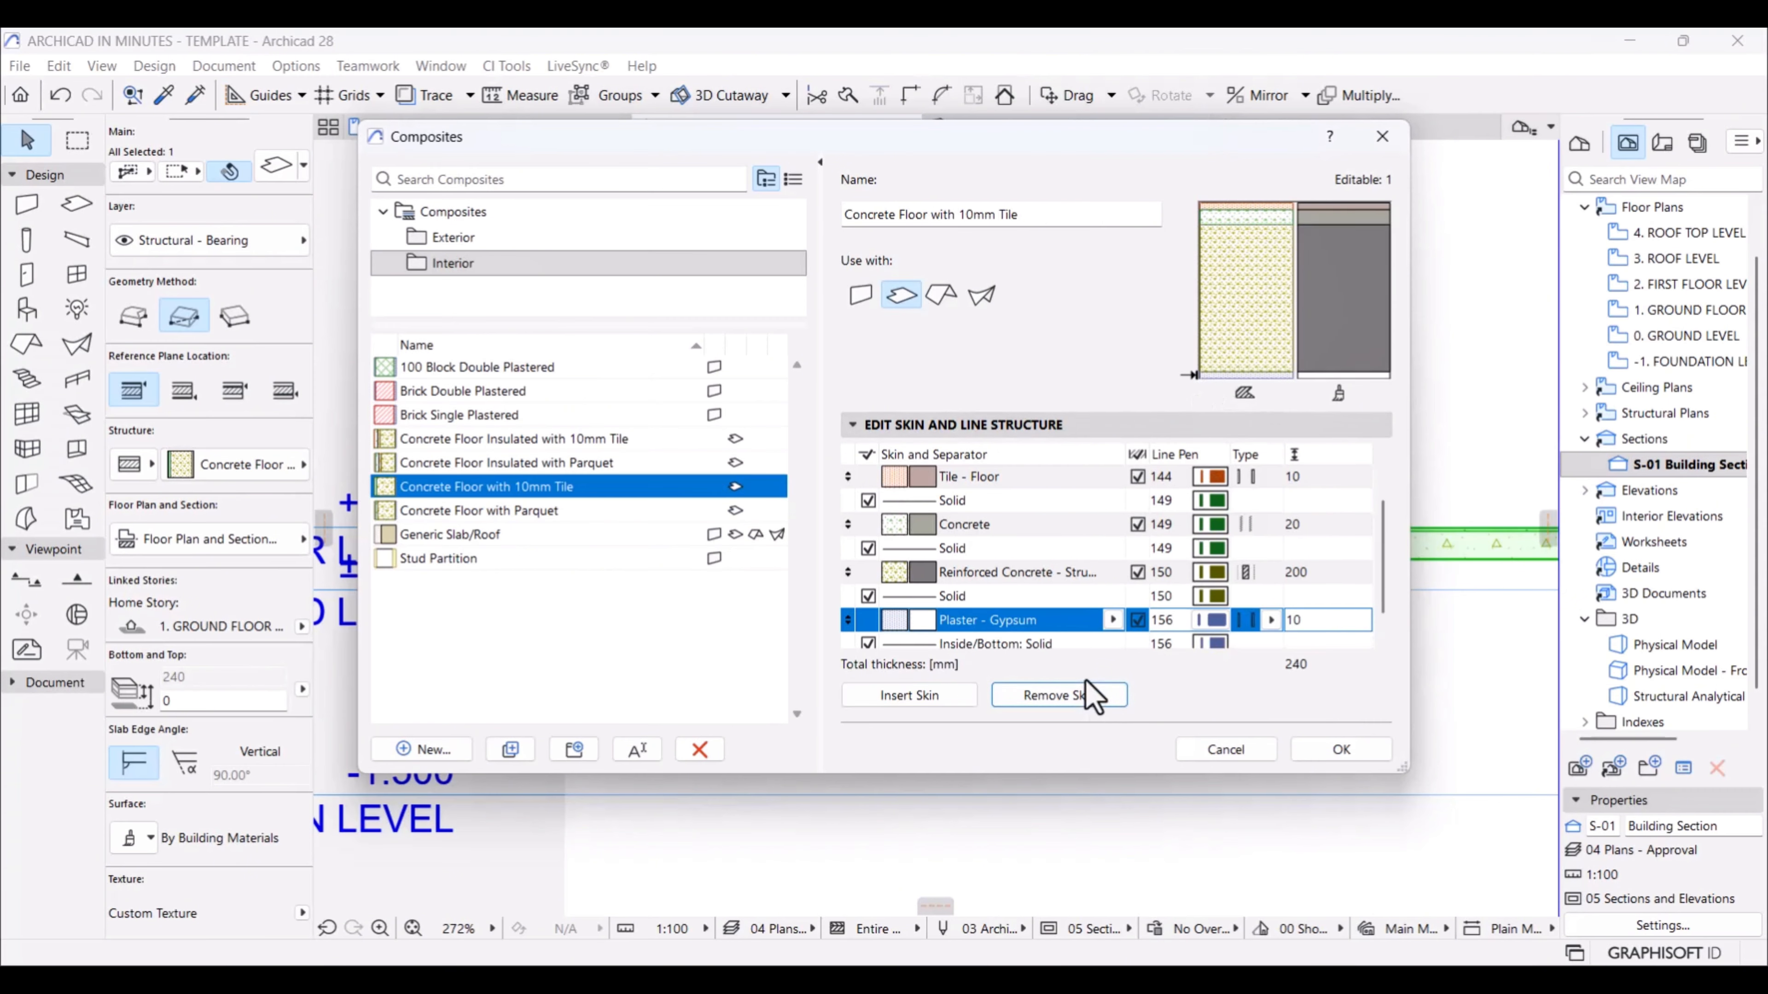
Step: Duplicate the Concrete Floor with 10mm Tile composite and name the copy Concrete Ground Floor with 10mm Tile
right_click(509, 487)
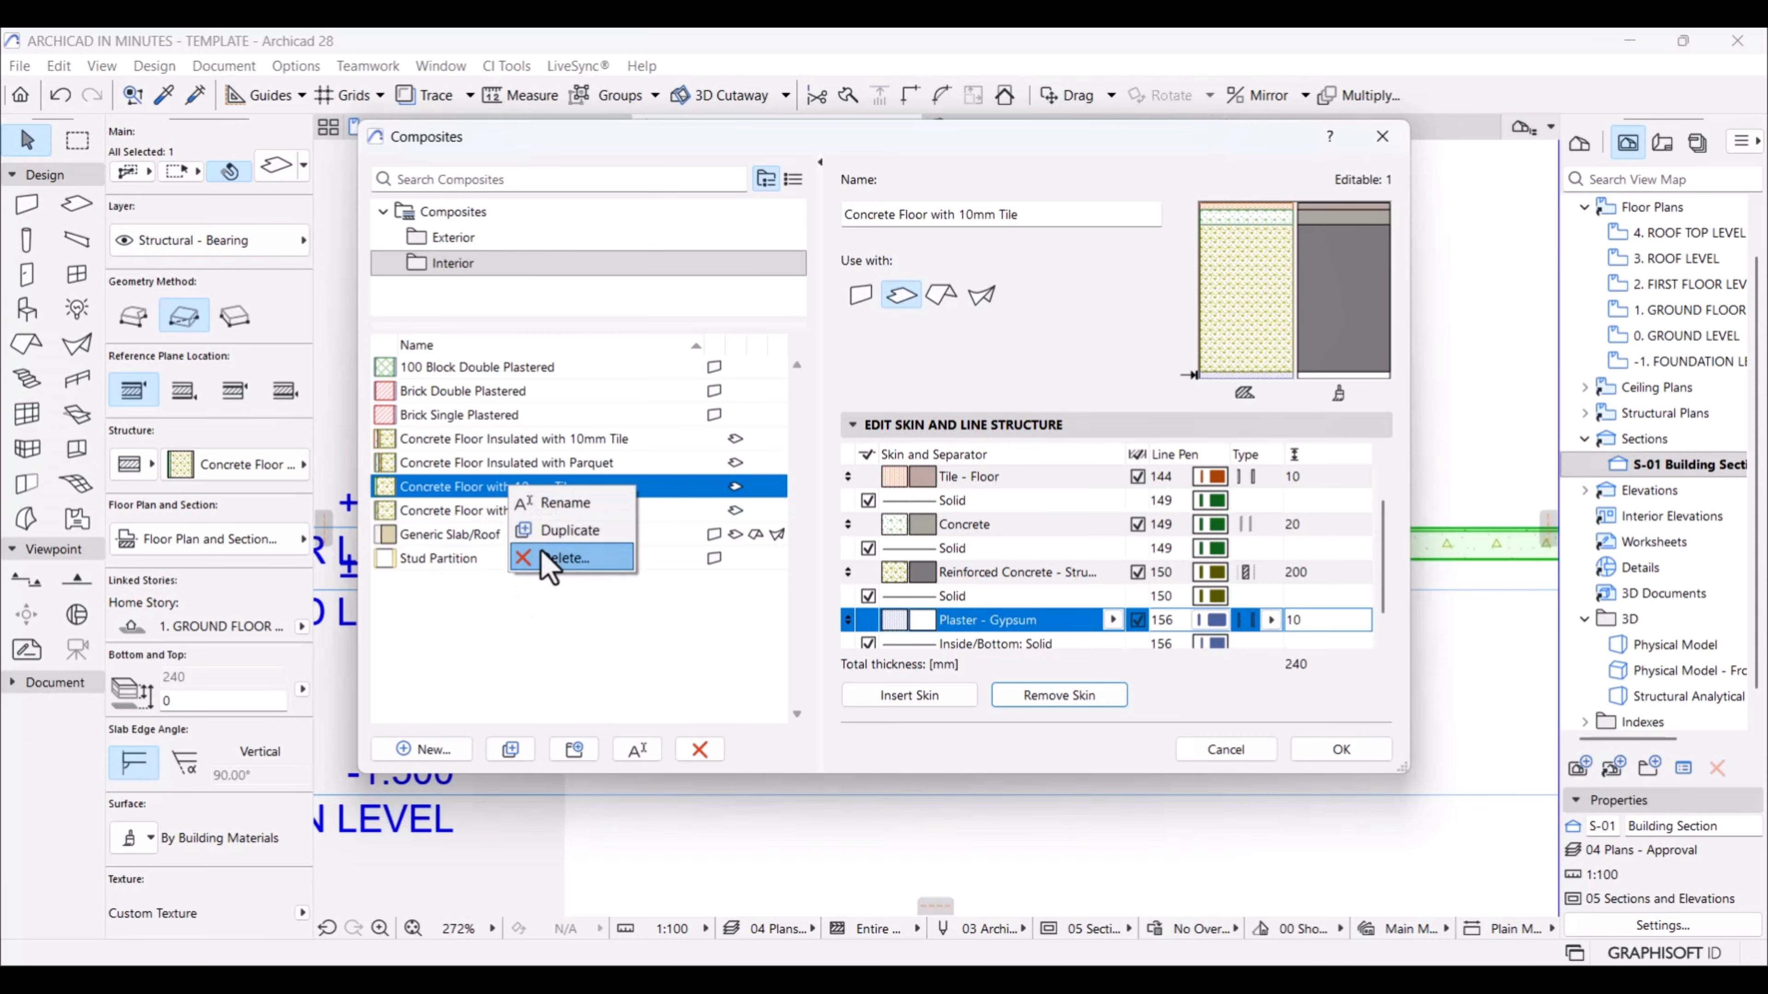
click(522, 644)
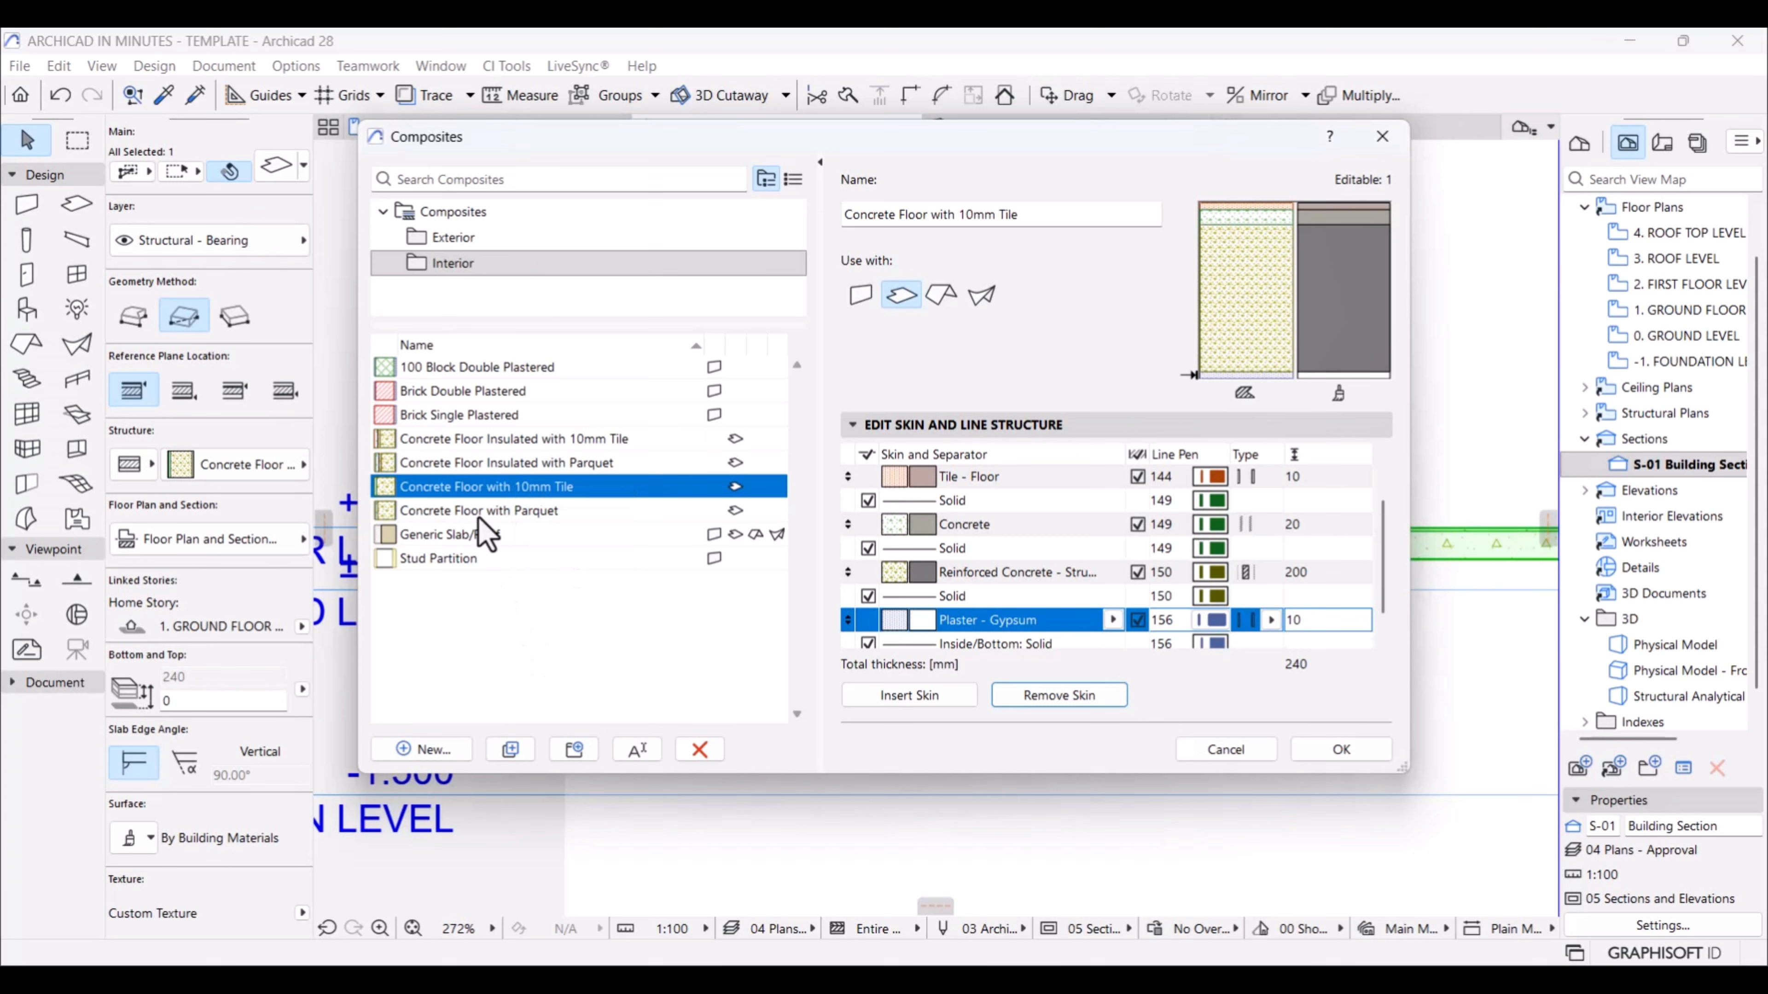
click(510, 749)
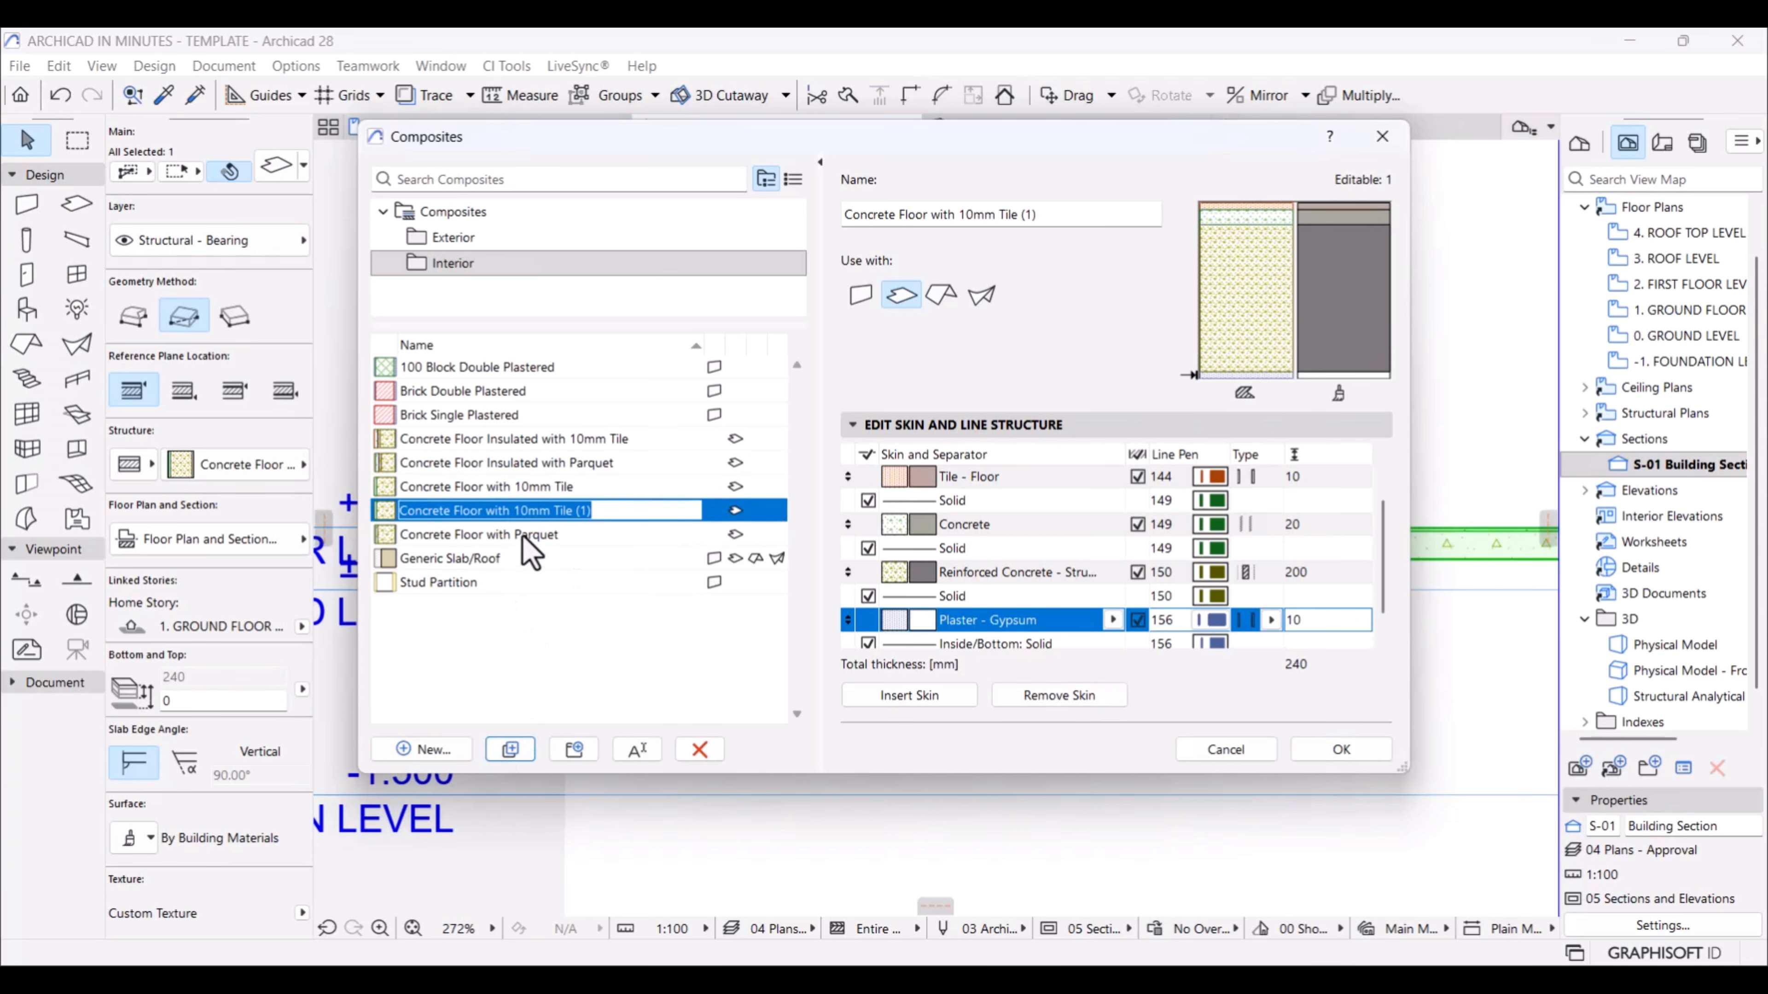
click(635, 513)
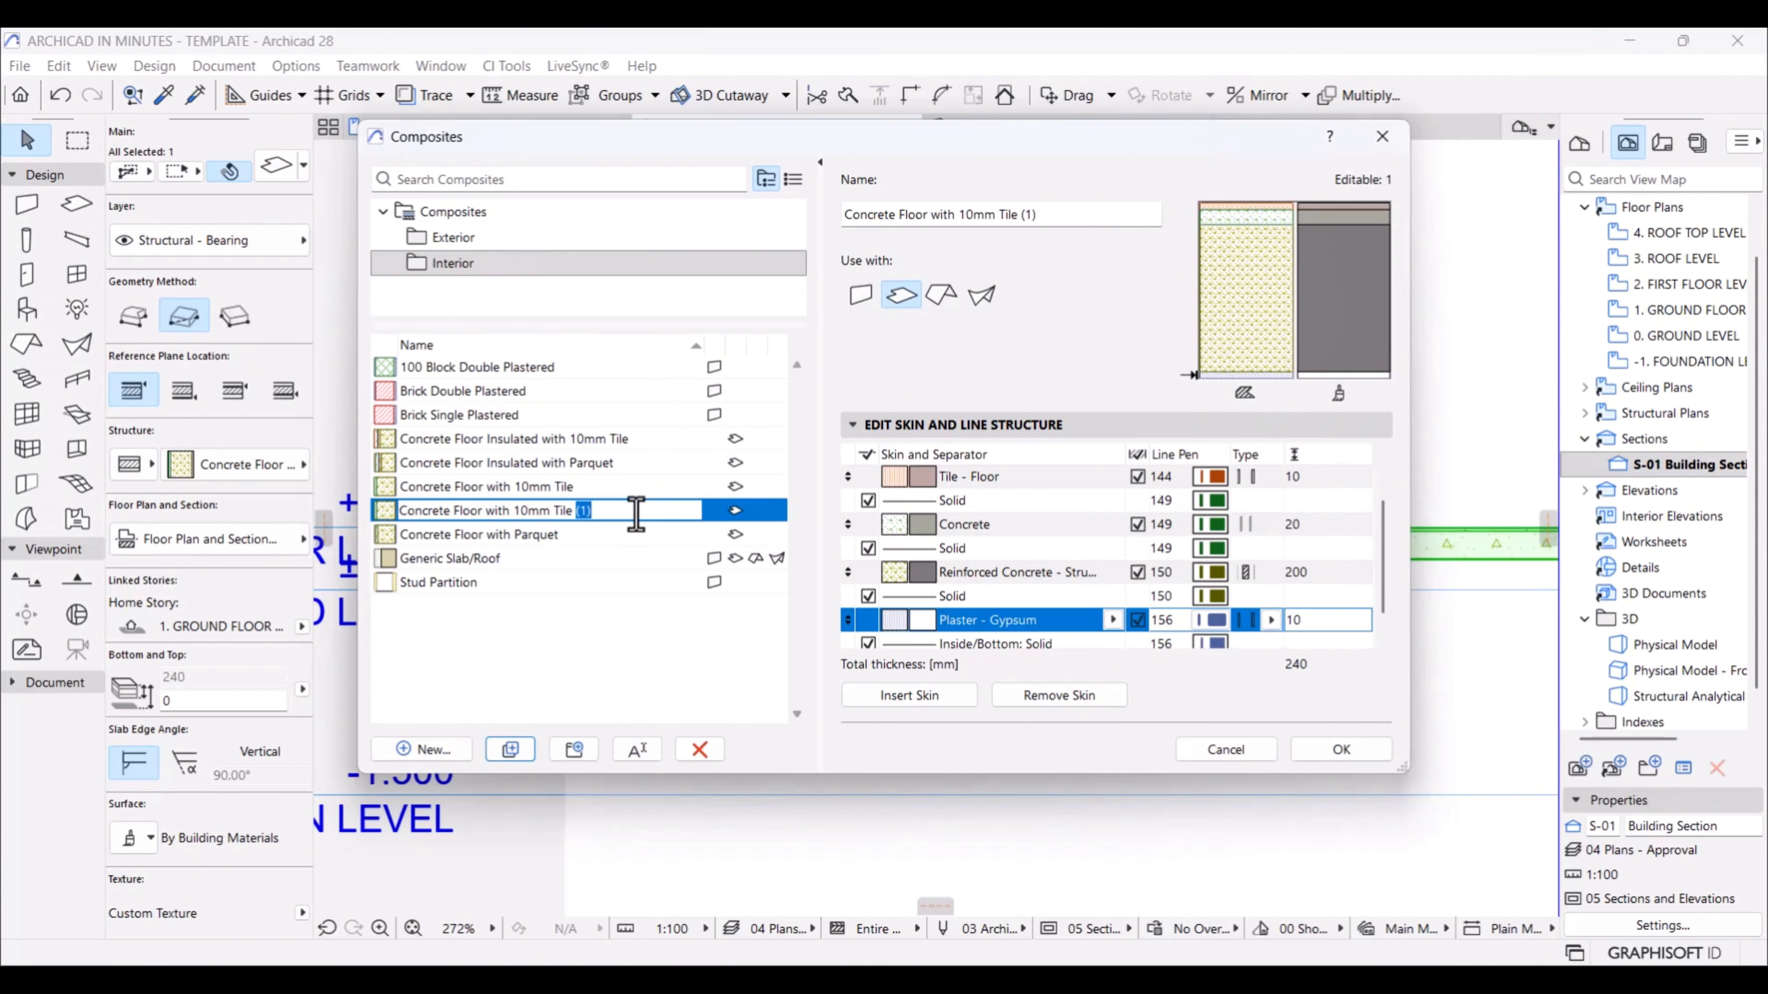
key(BackSpace)
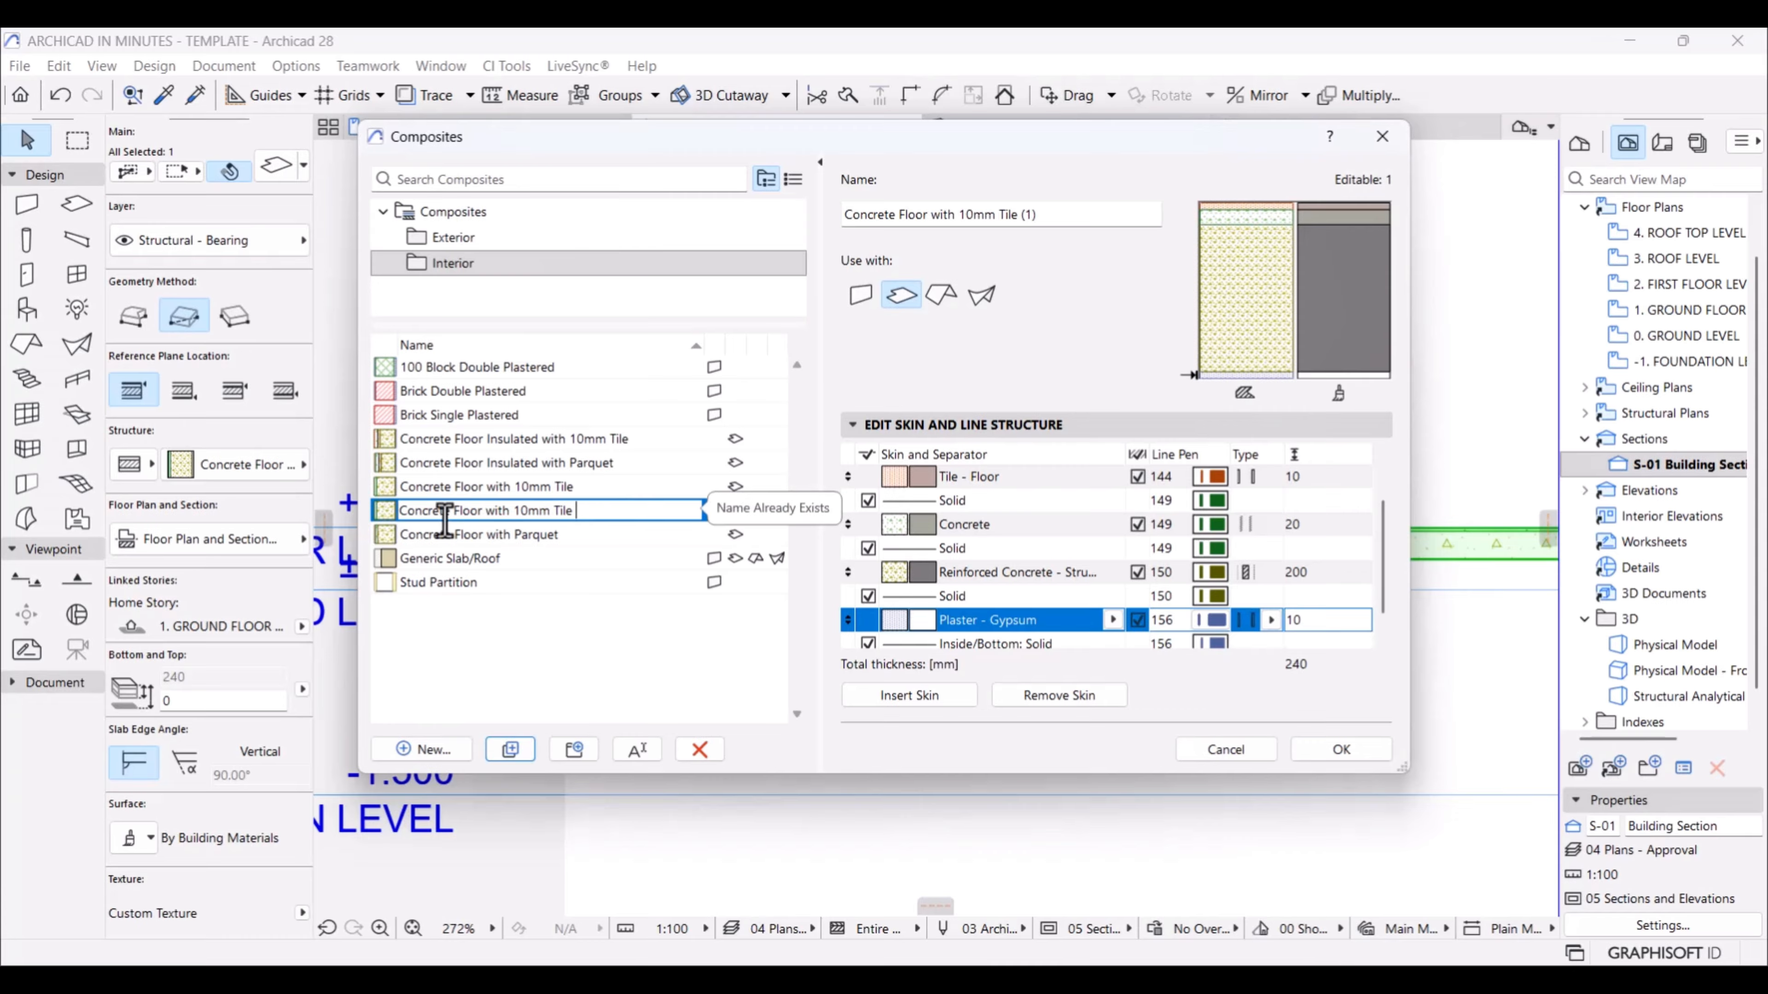
click(404, 516)
text(Gr)
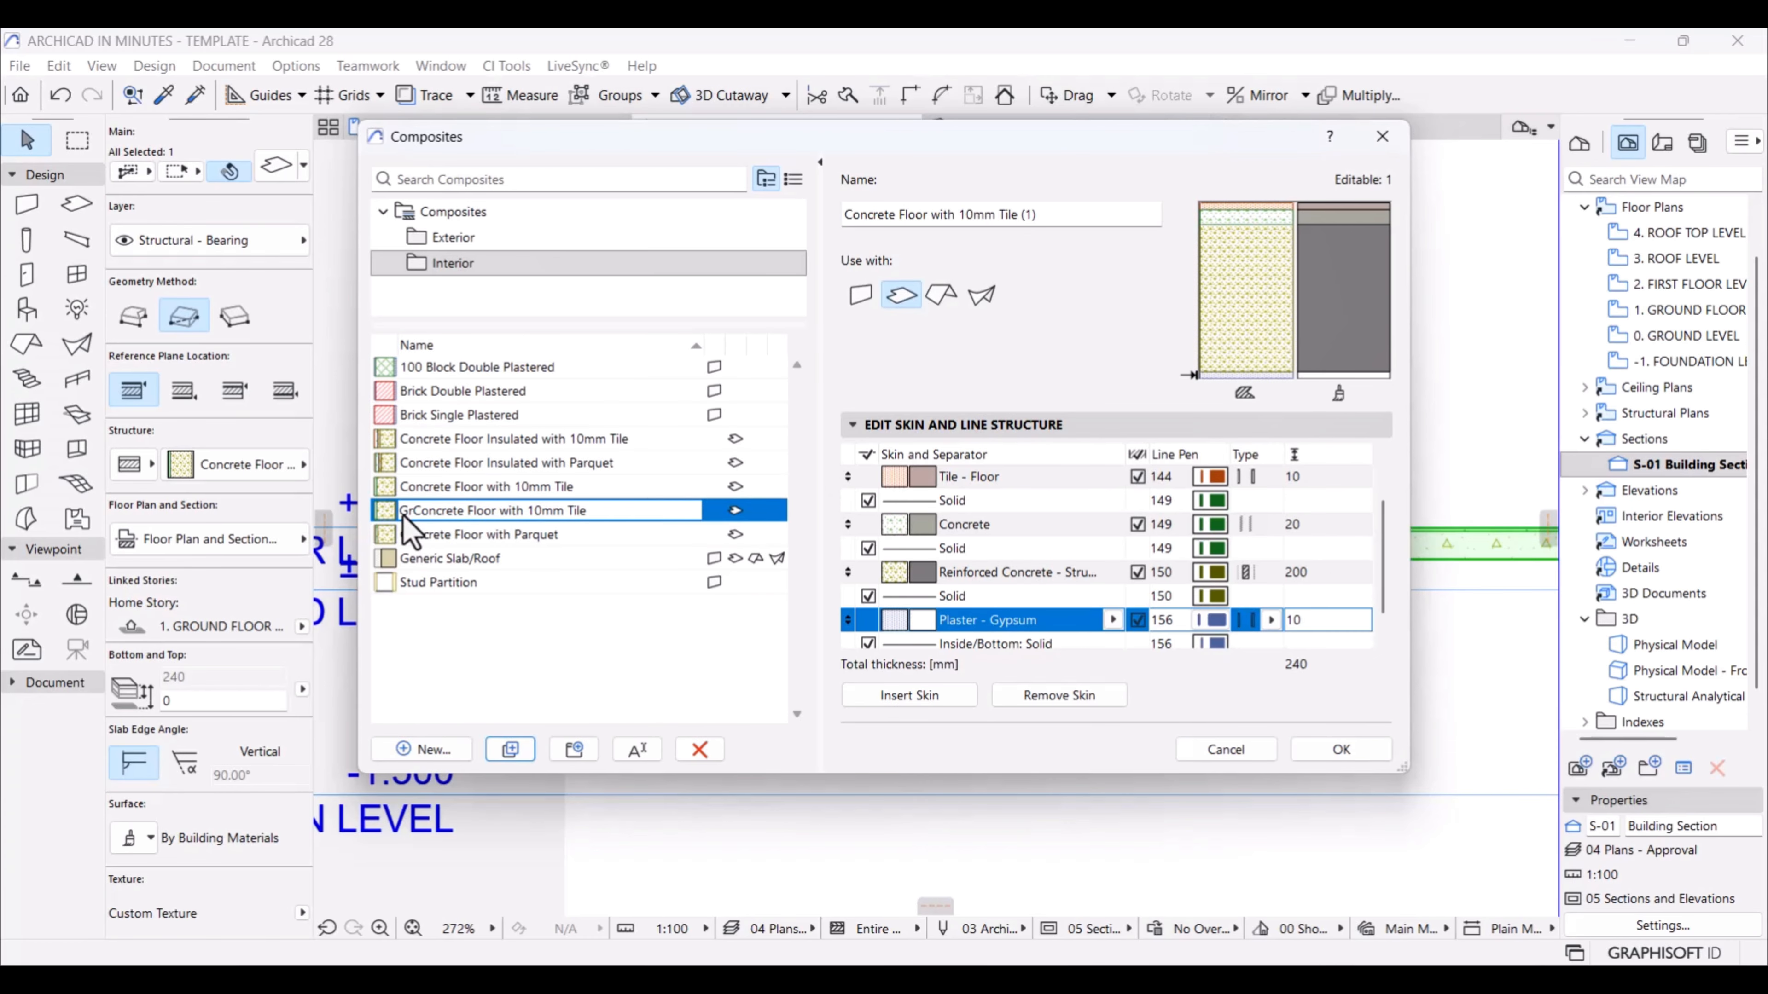
key(BackSpace)
key(BackSpace)
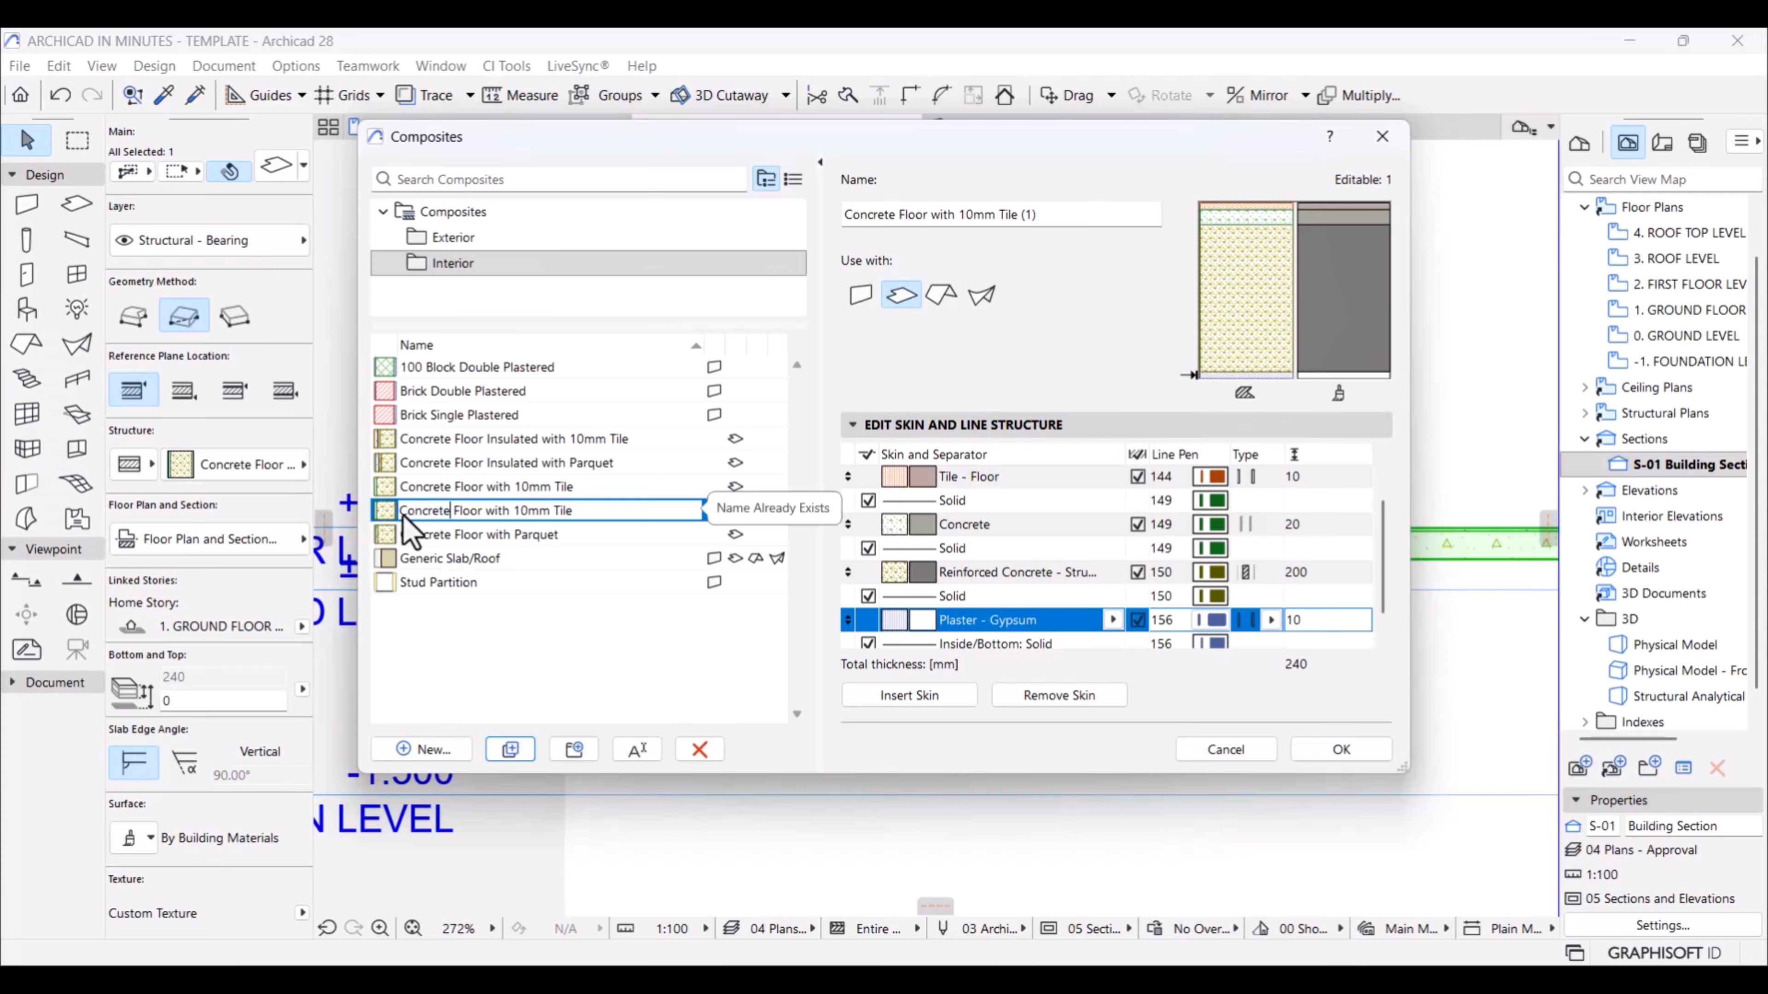
text(Ground)
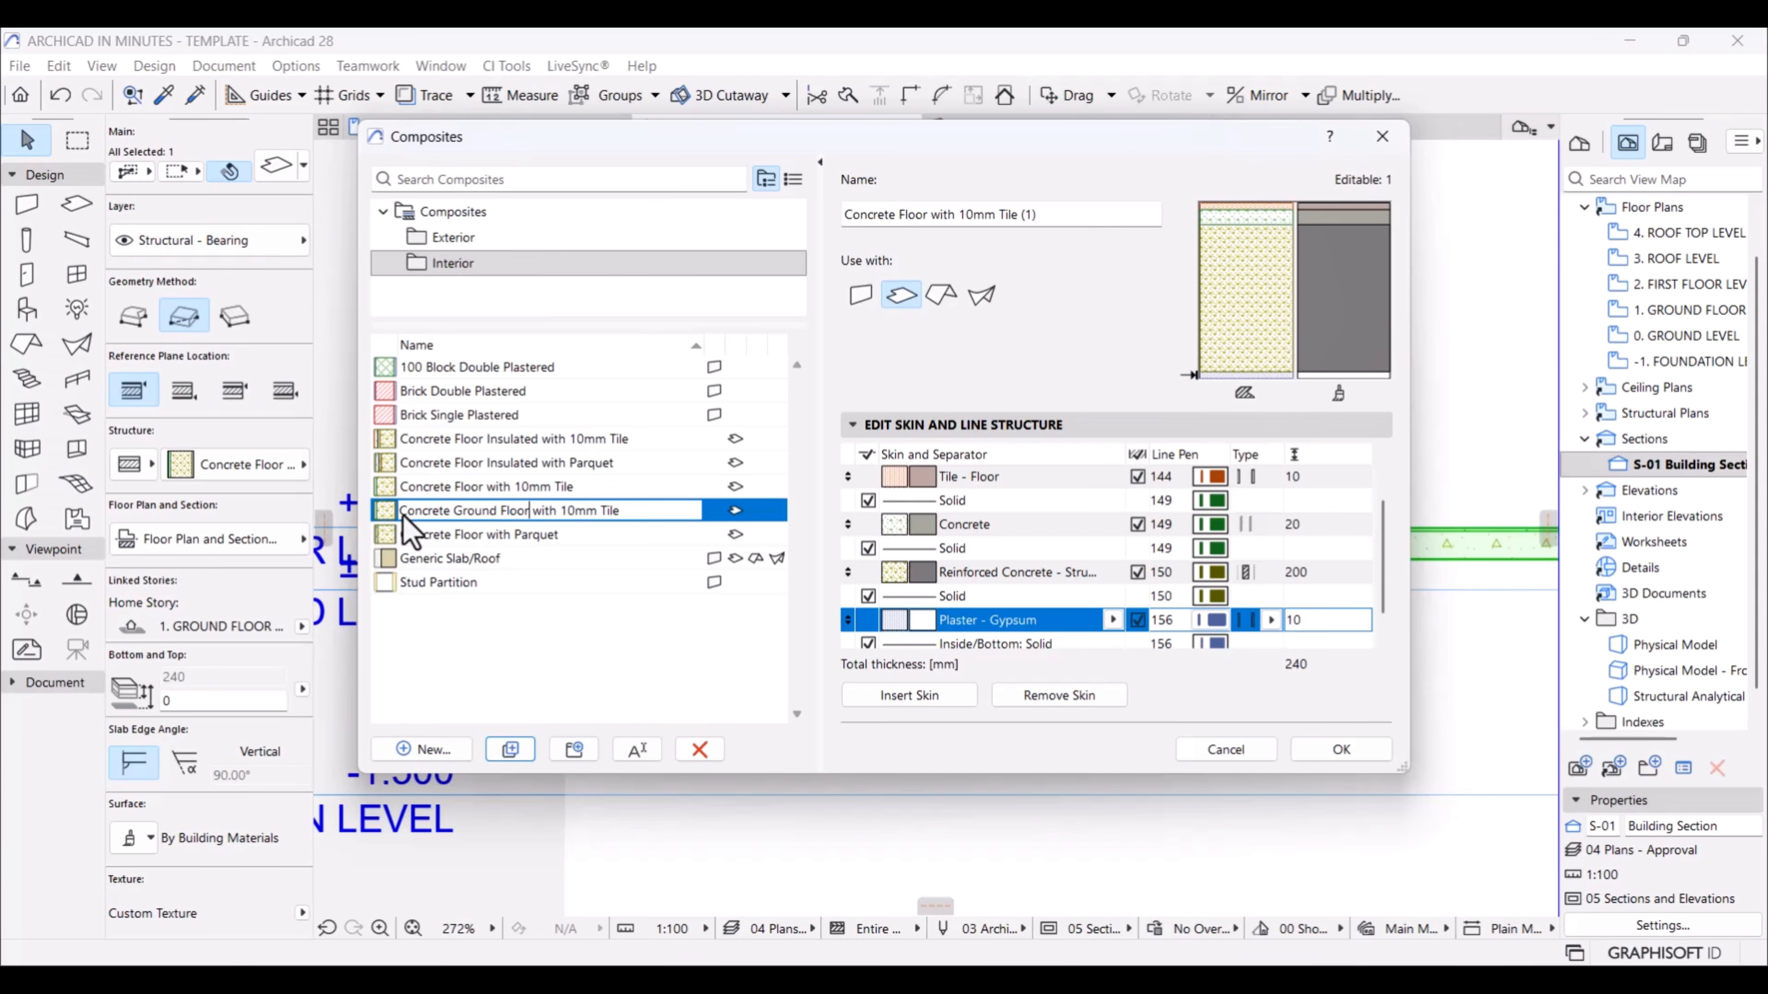
click(446, 636)
click(623, 542)
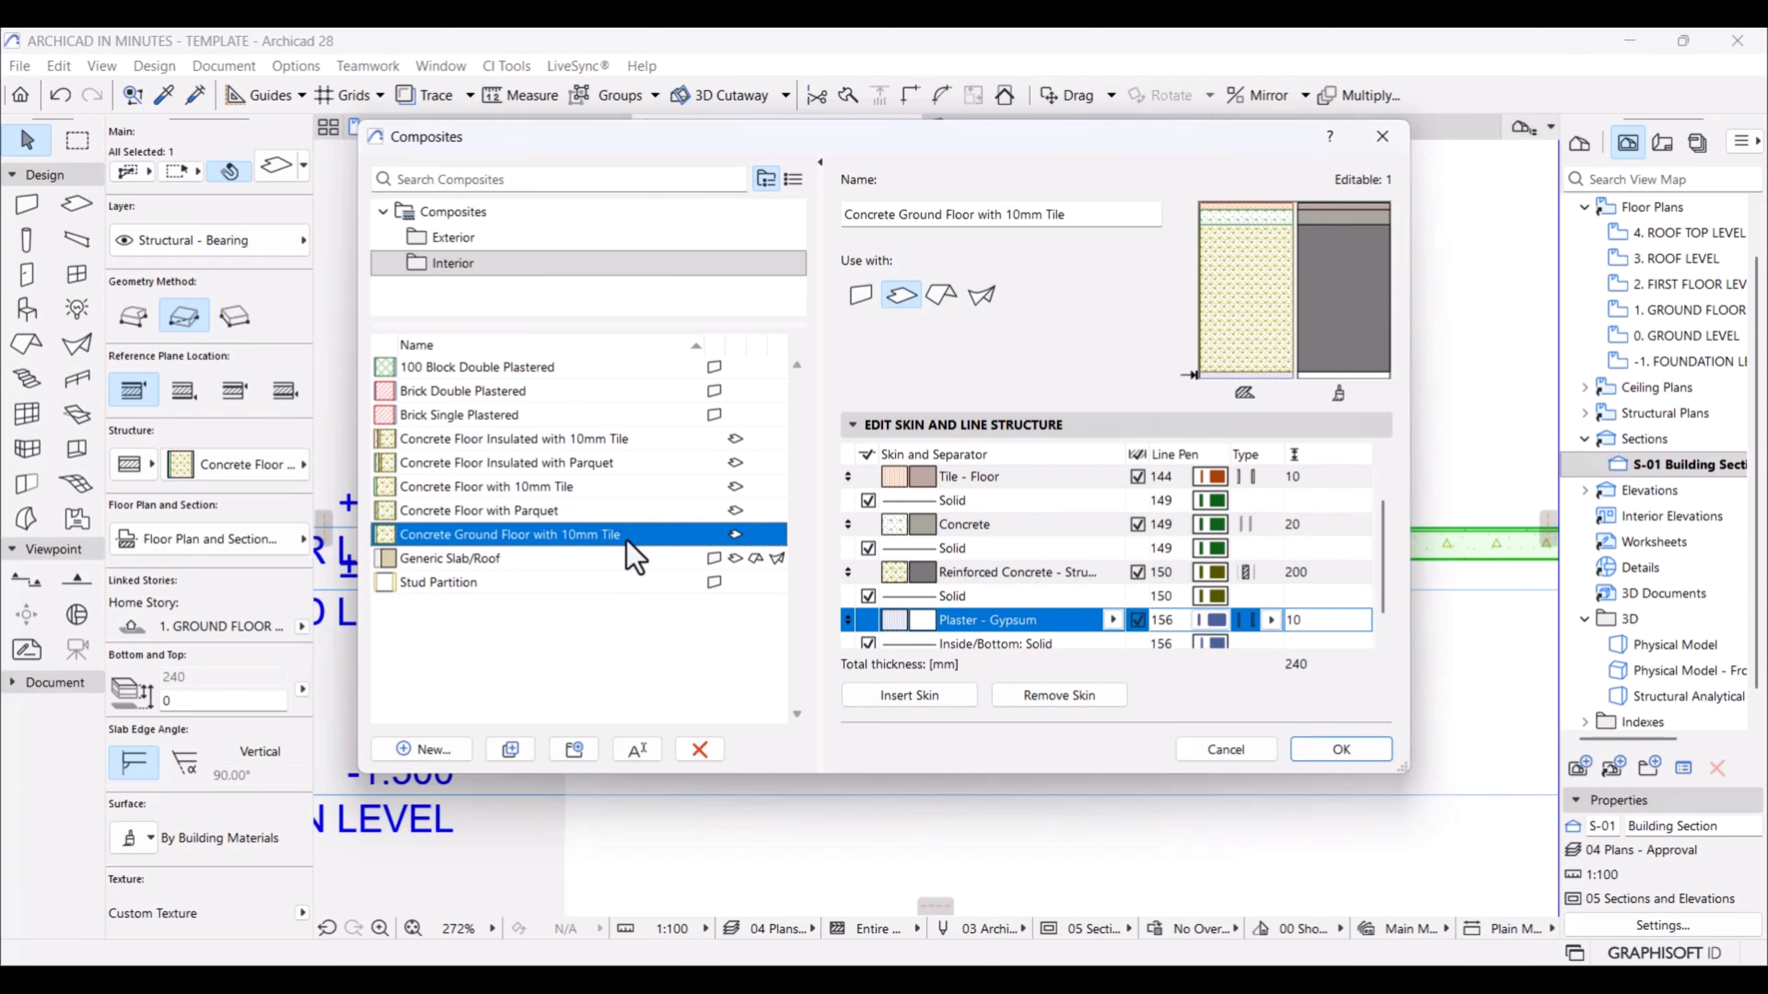
Step: Set the new composite's Concrete skin to 12 mm thick and its Tile - Floor skin to 13 mm
scroll(1322, 550, up, 1)
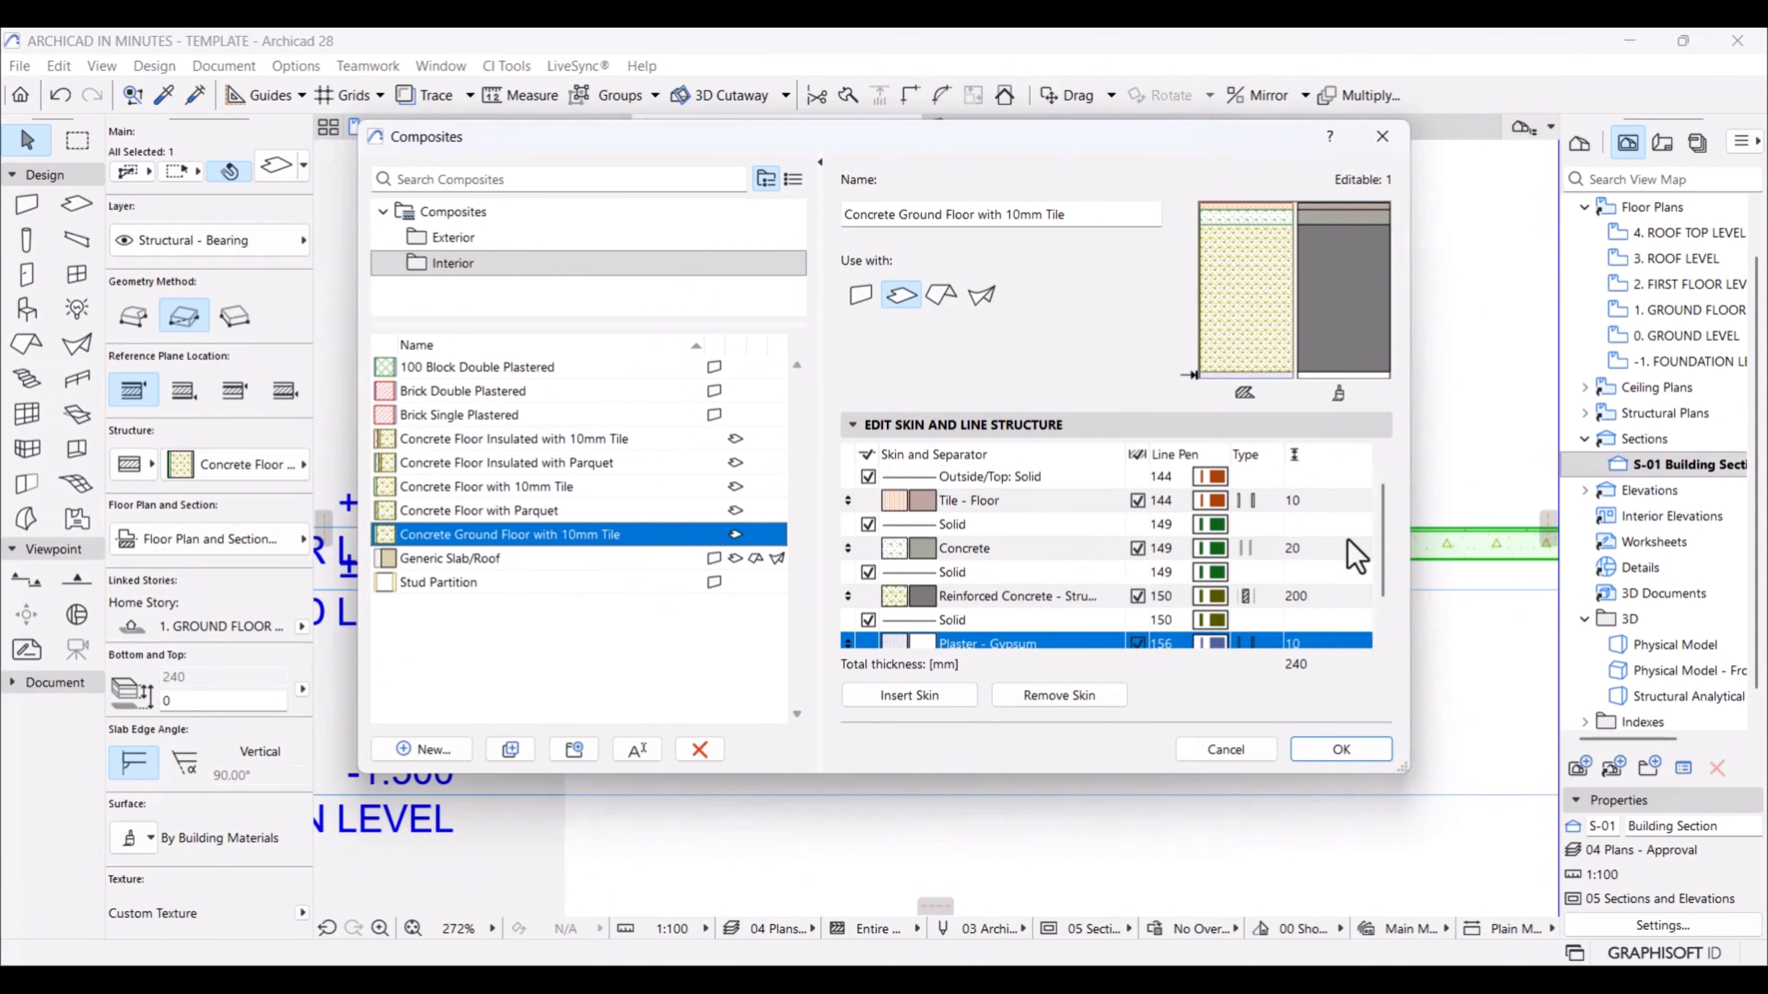
click(1308, 547)
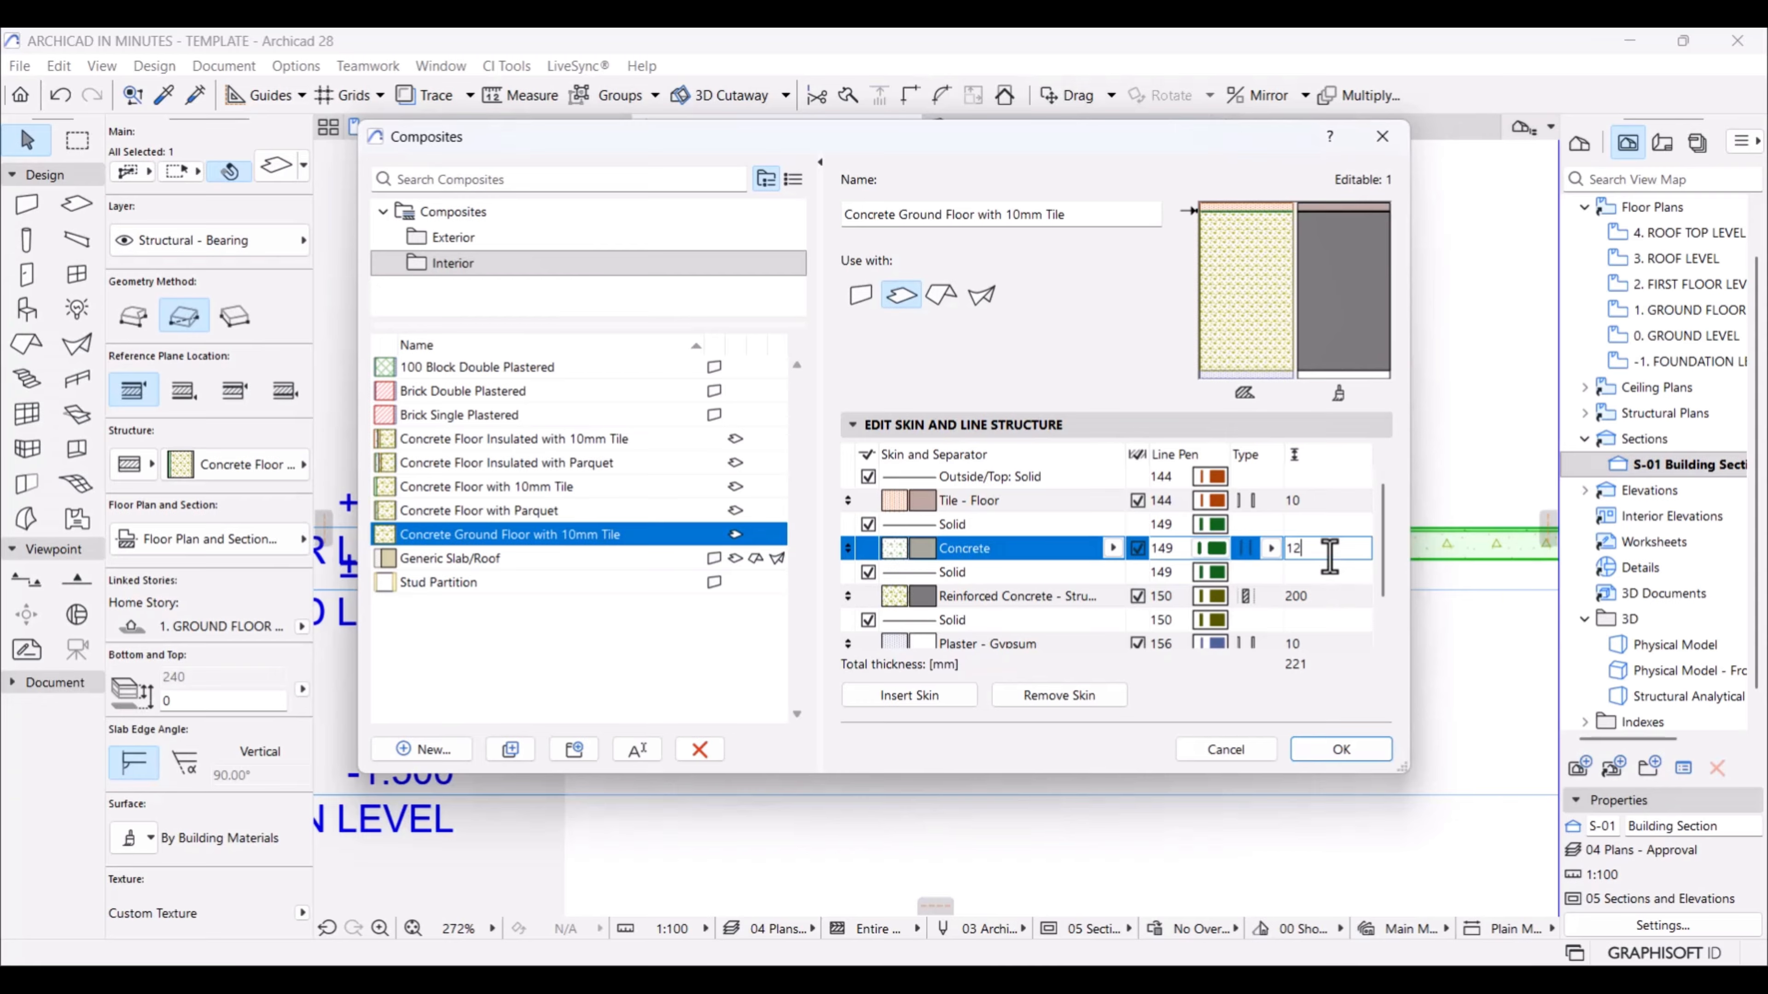
click(1325, 510)
double_click(1320, 503)
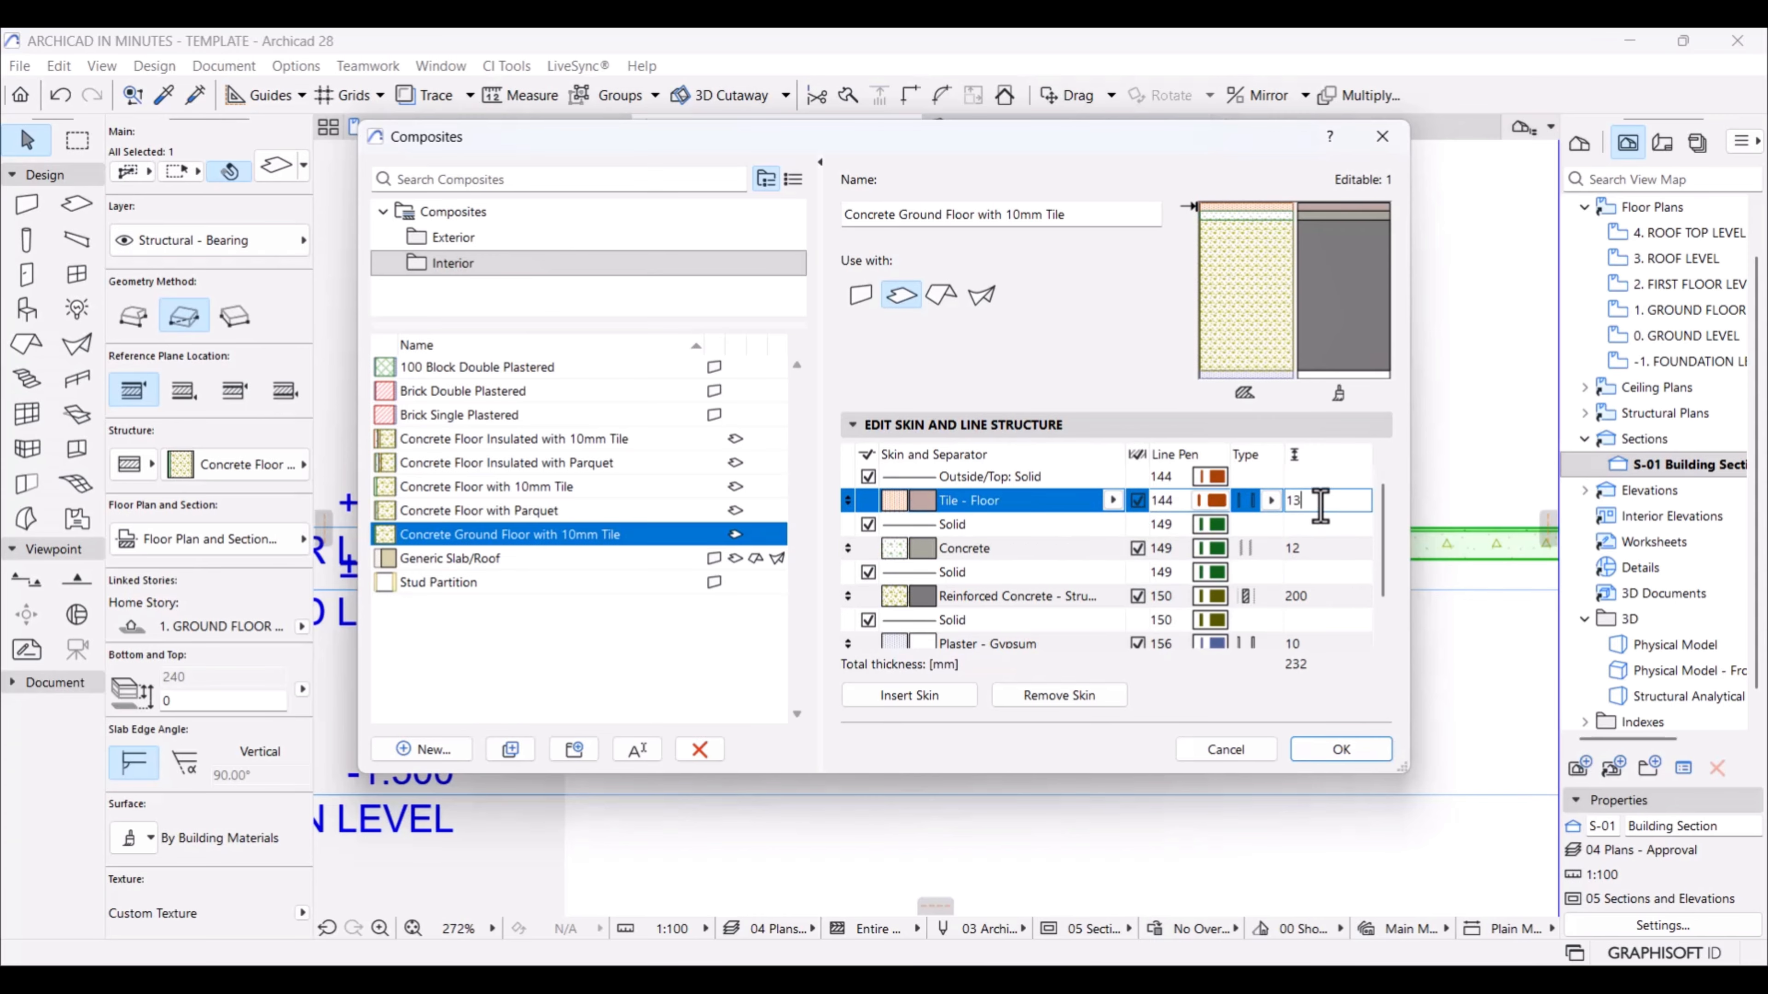
text(13)
key(Return)
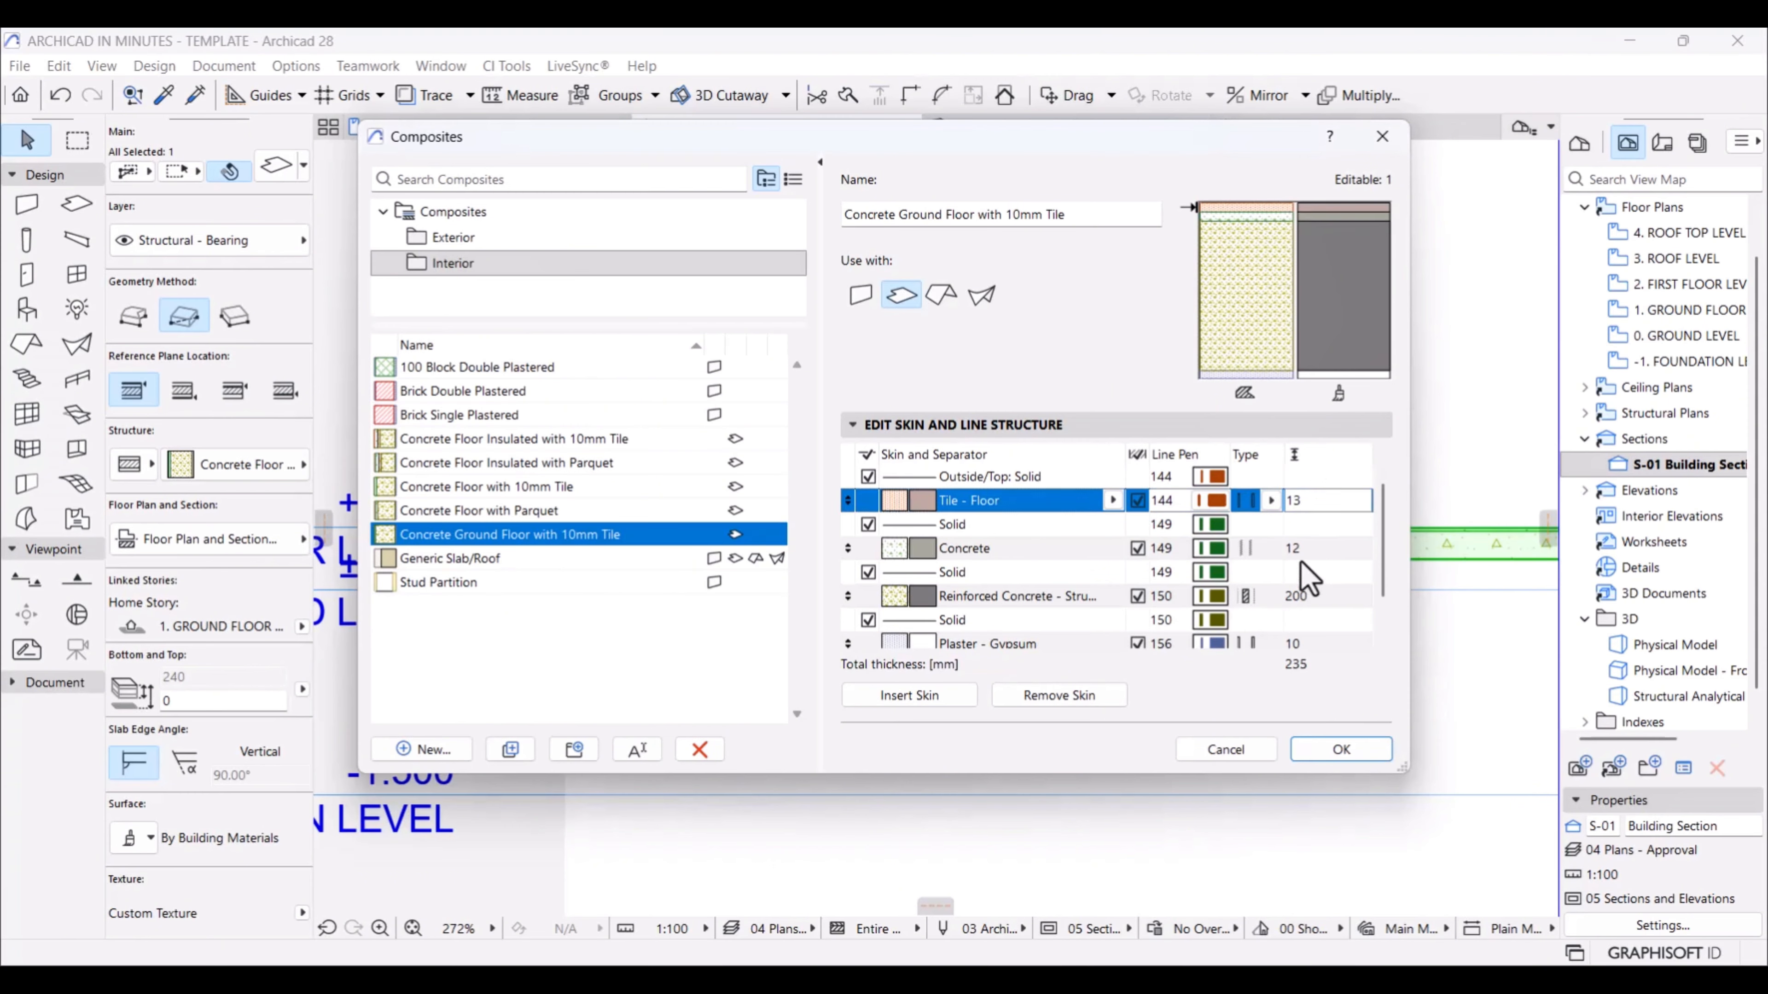
Step: Insert a second Concrete skin 75 mm thick below the first, and set the Reinforced Concrete skin's thickness to 150 mm
click(1308, 552)
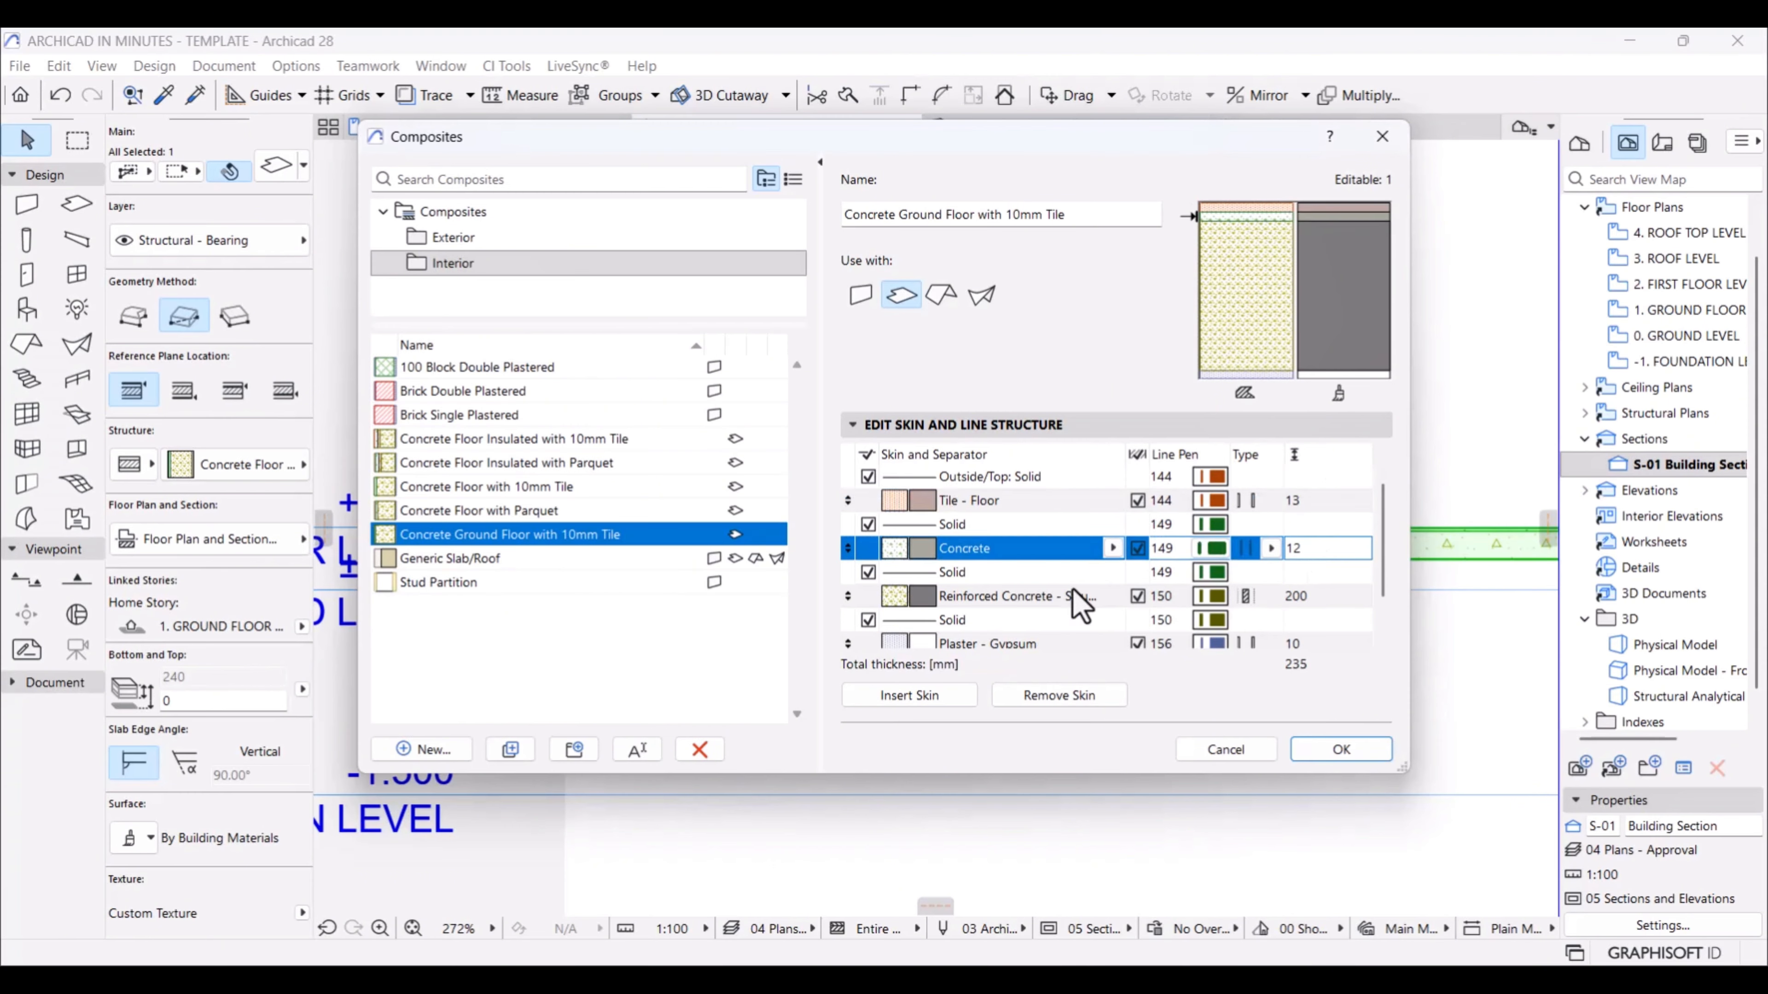
click(917, 694)
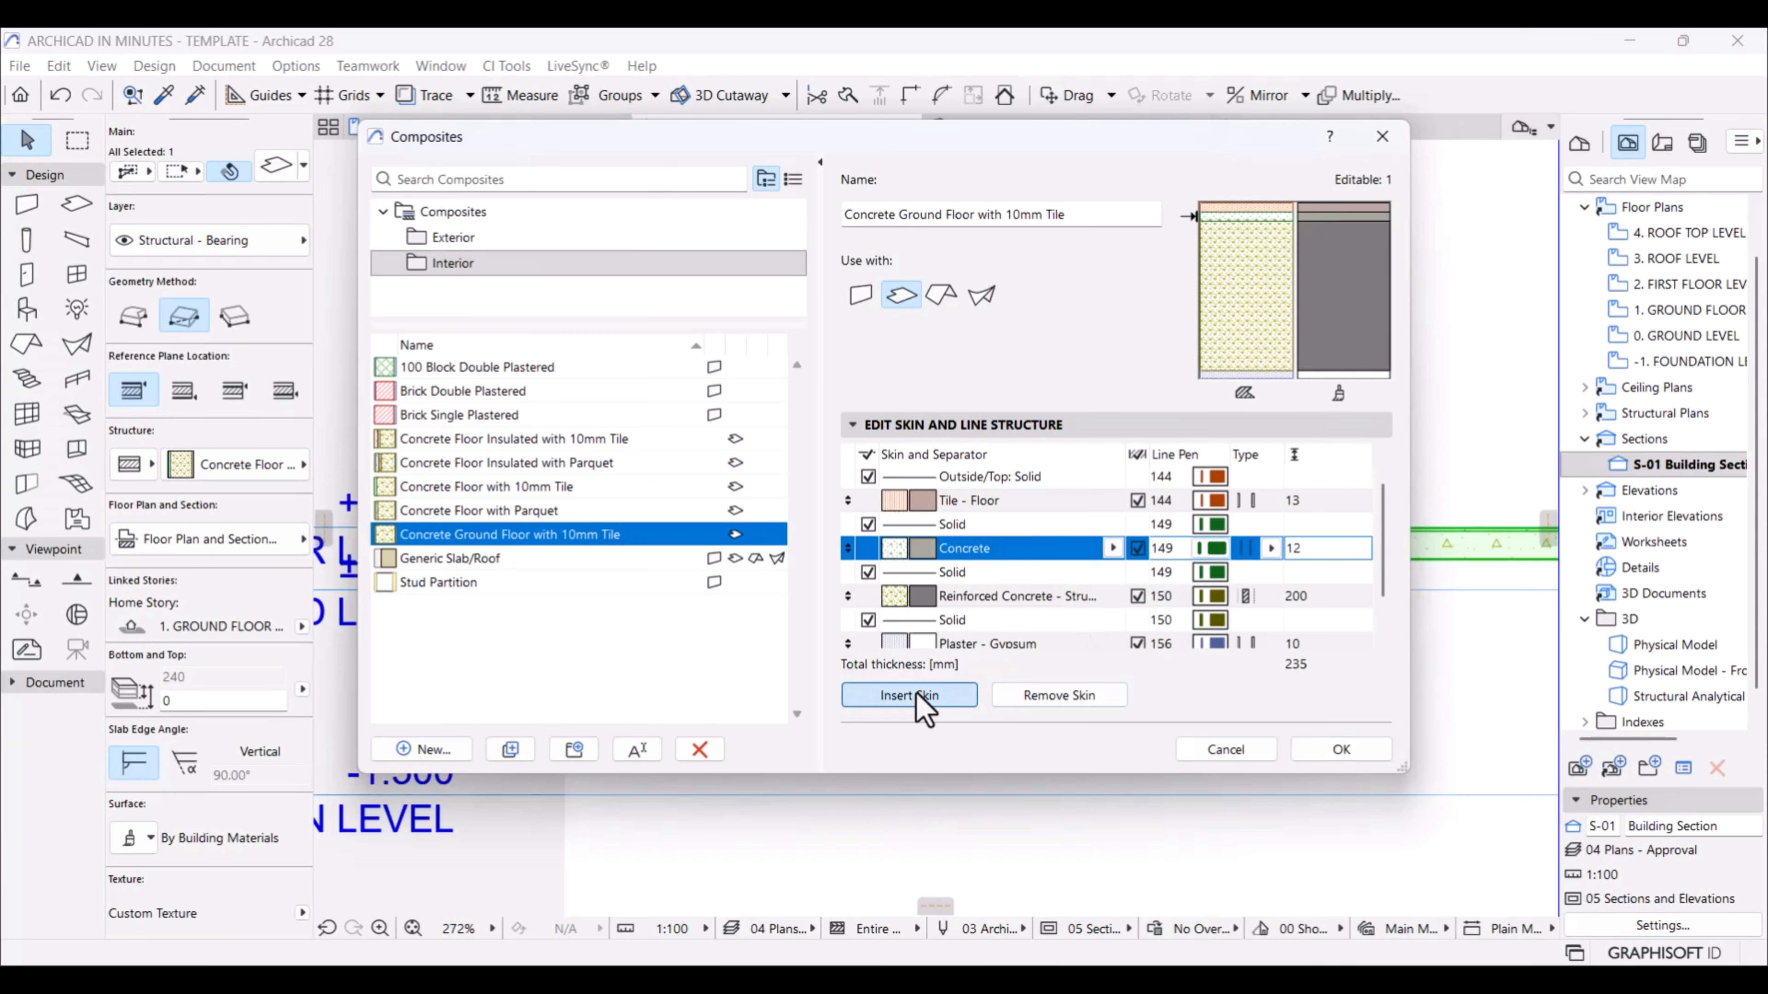
click(1097, 597)
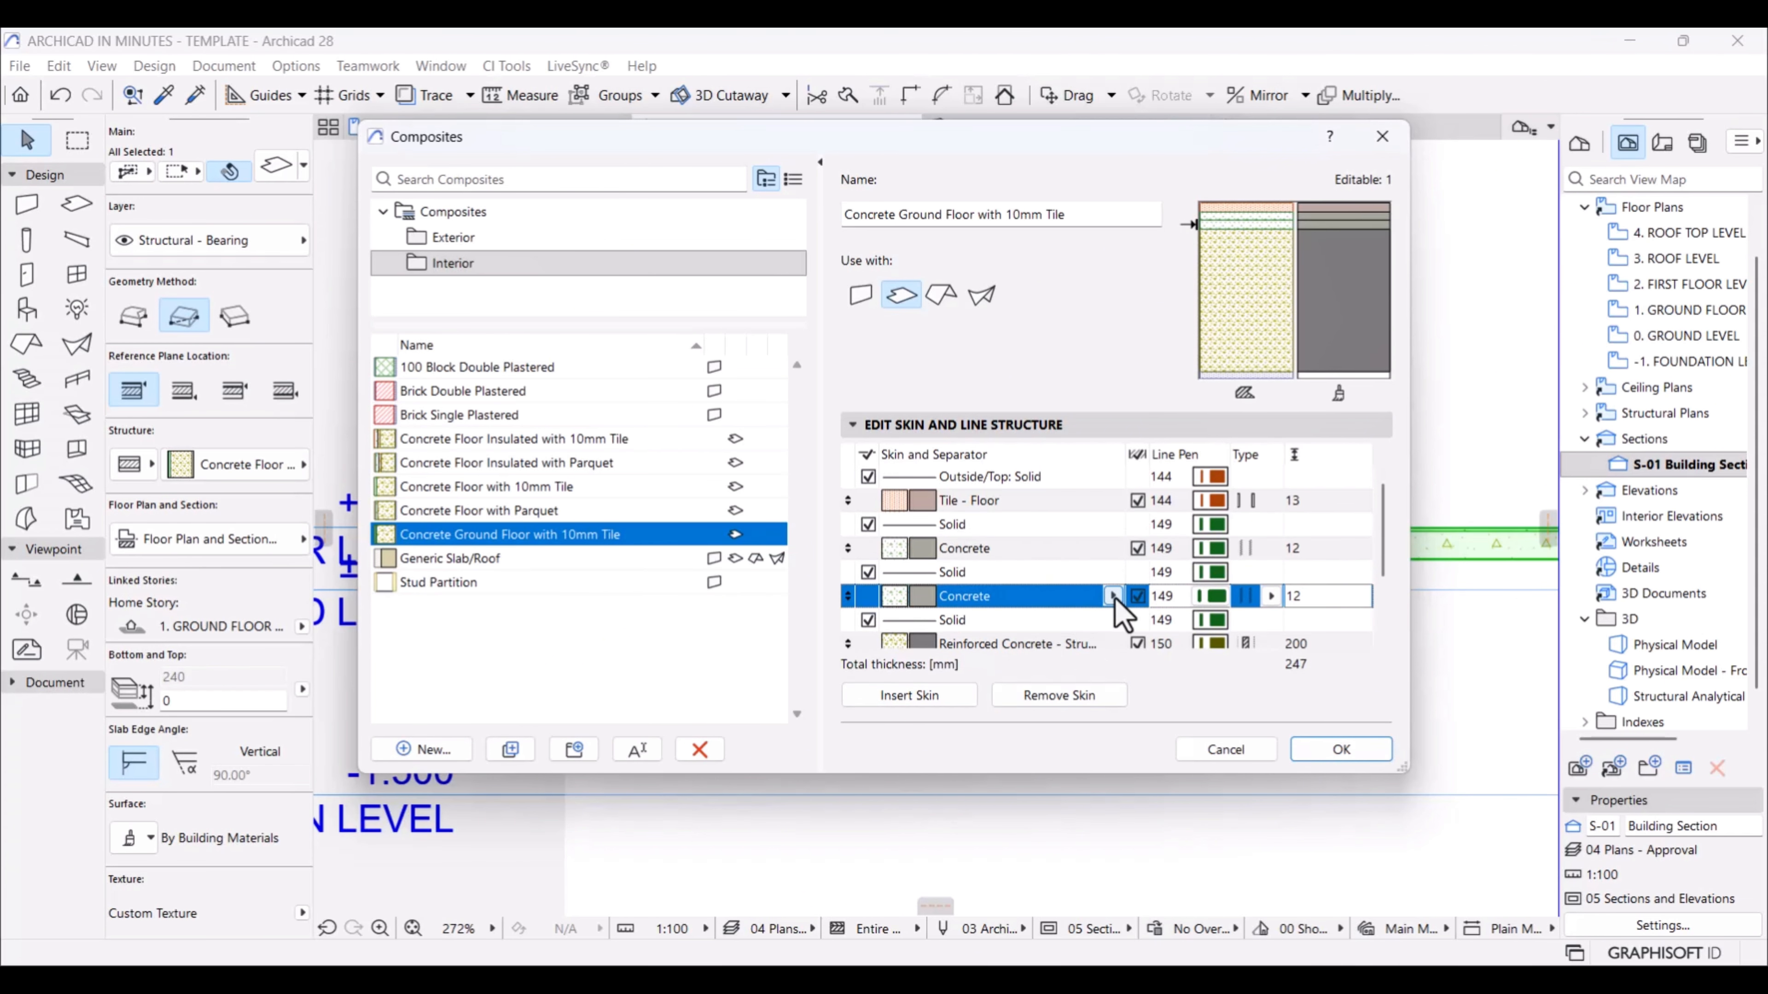
double_click(1312, 597)
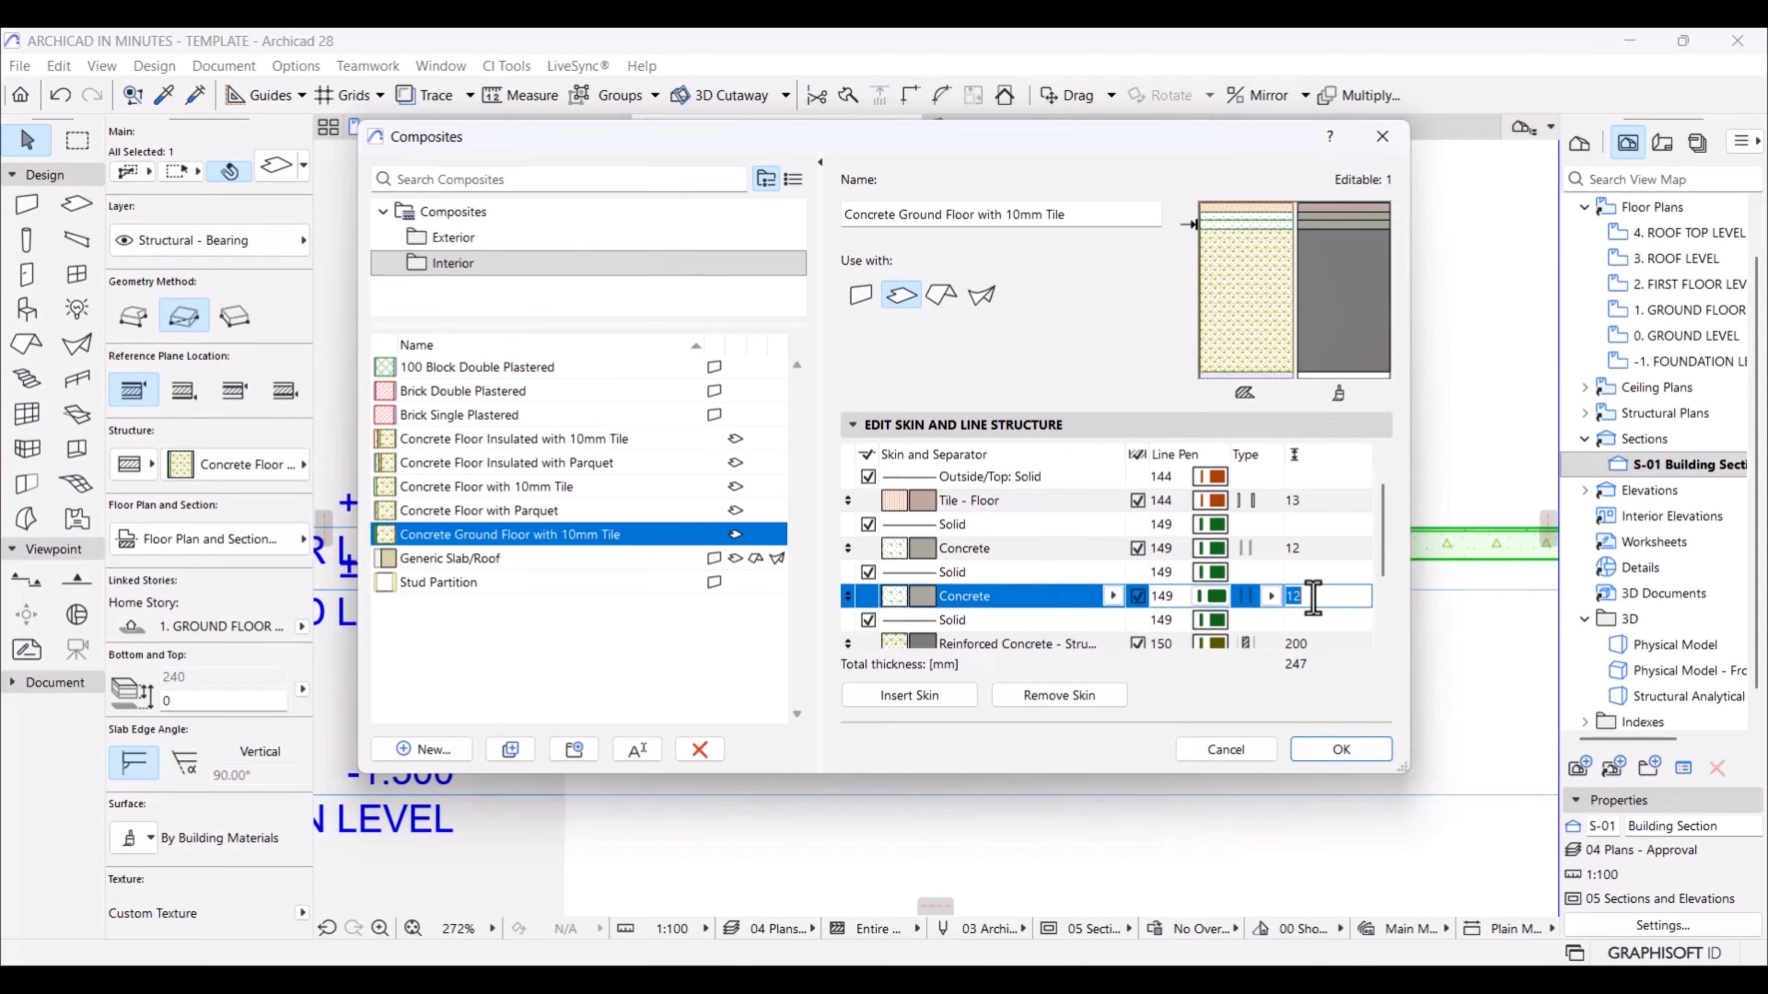
scroll(1188, 567, down, 1)
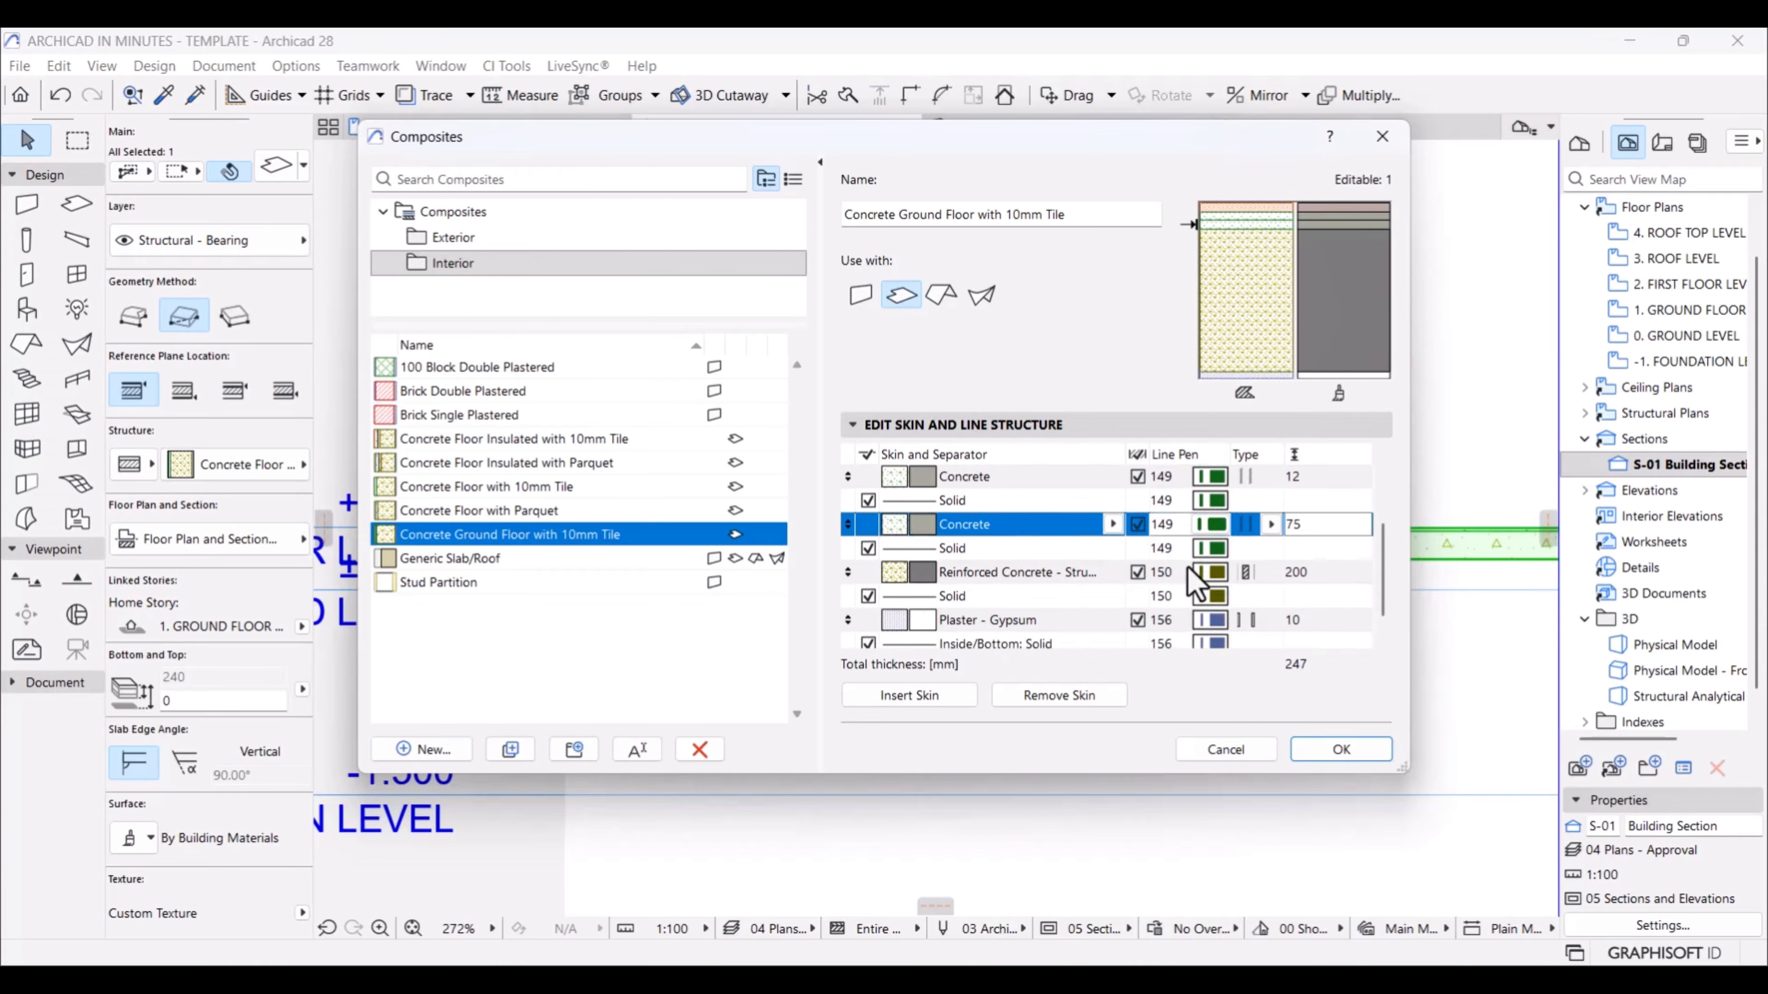
click(1317, 573)
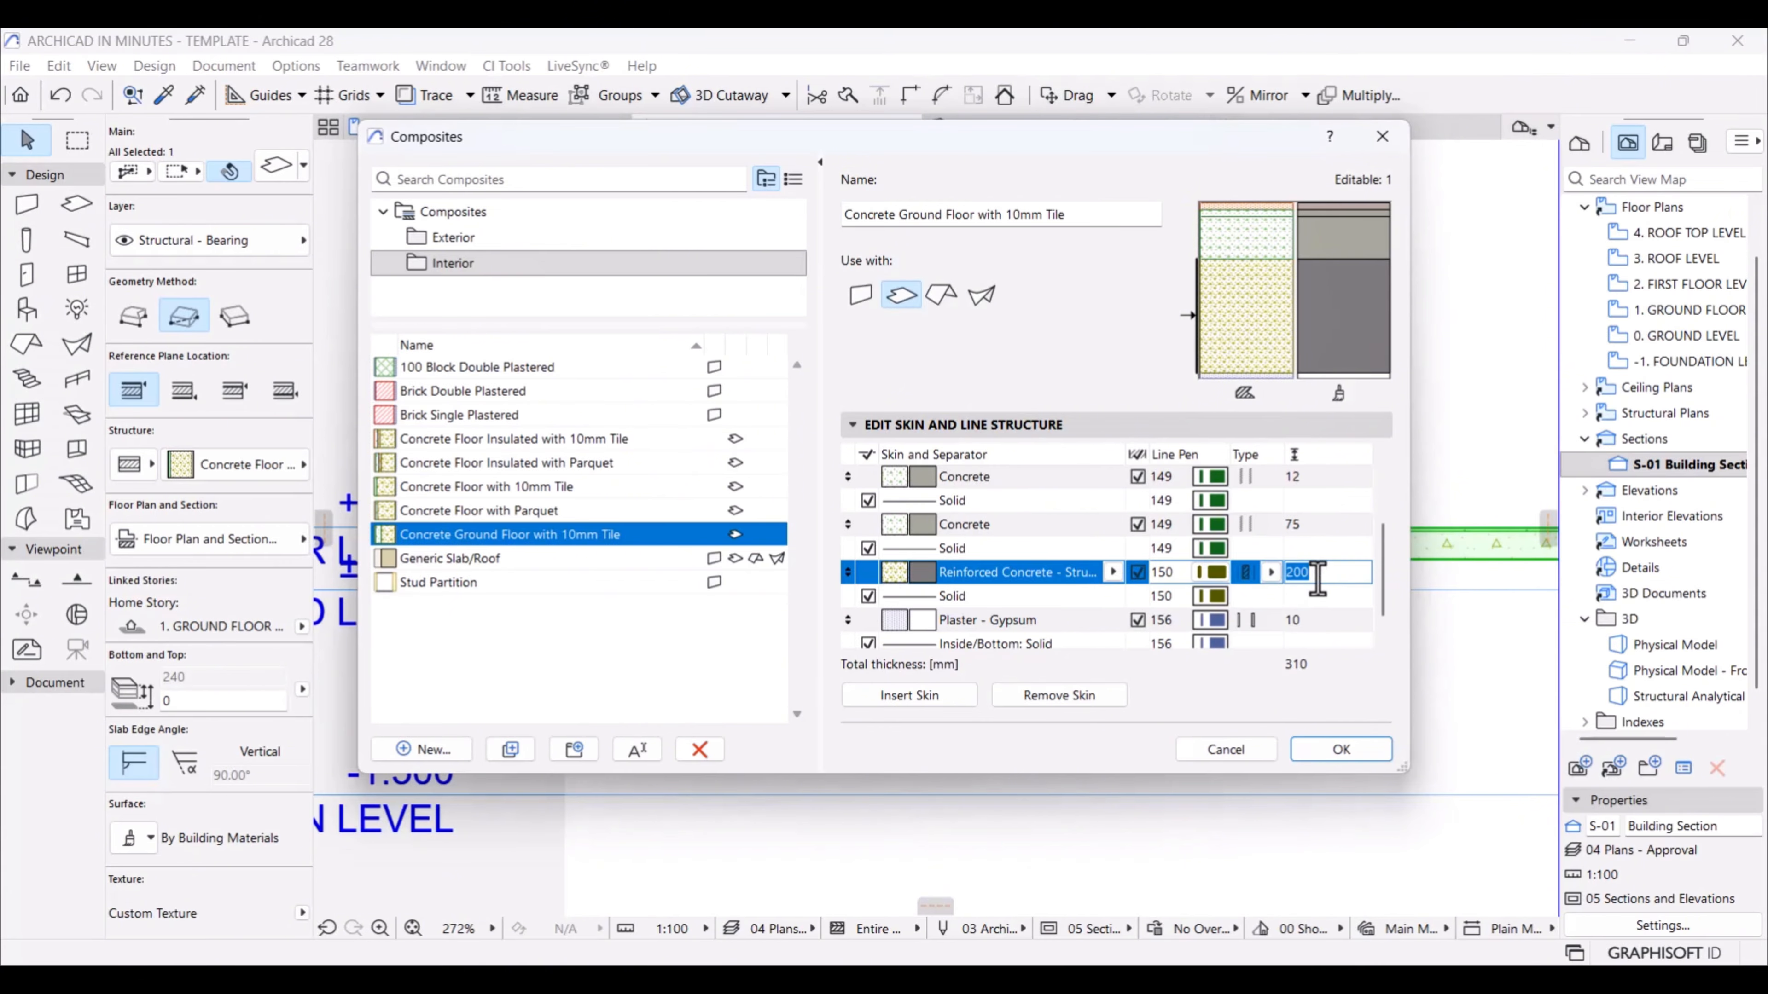
text(150)
Step: Change the Plaster - Gypsum skin's building material to Gravel in the ground floor composite
scroll(1271, 596, down, 1)
click(1306, 595)
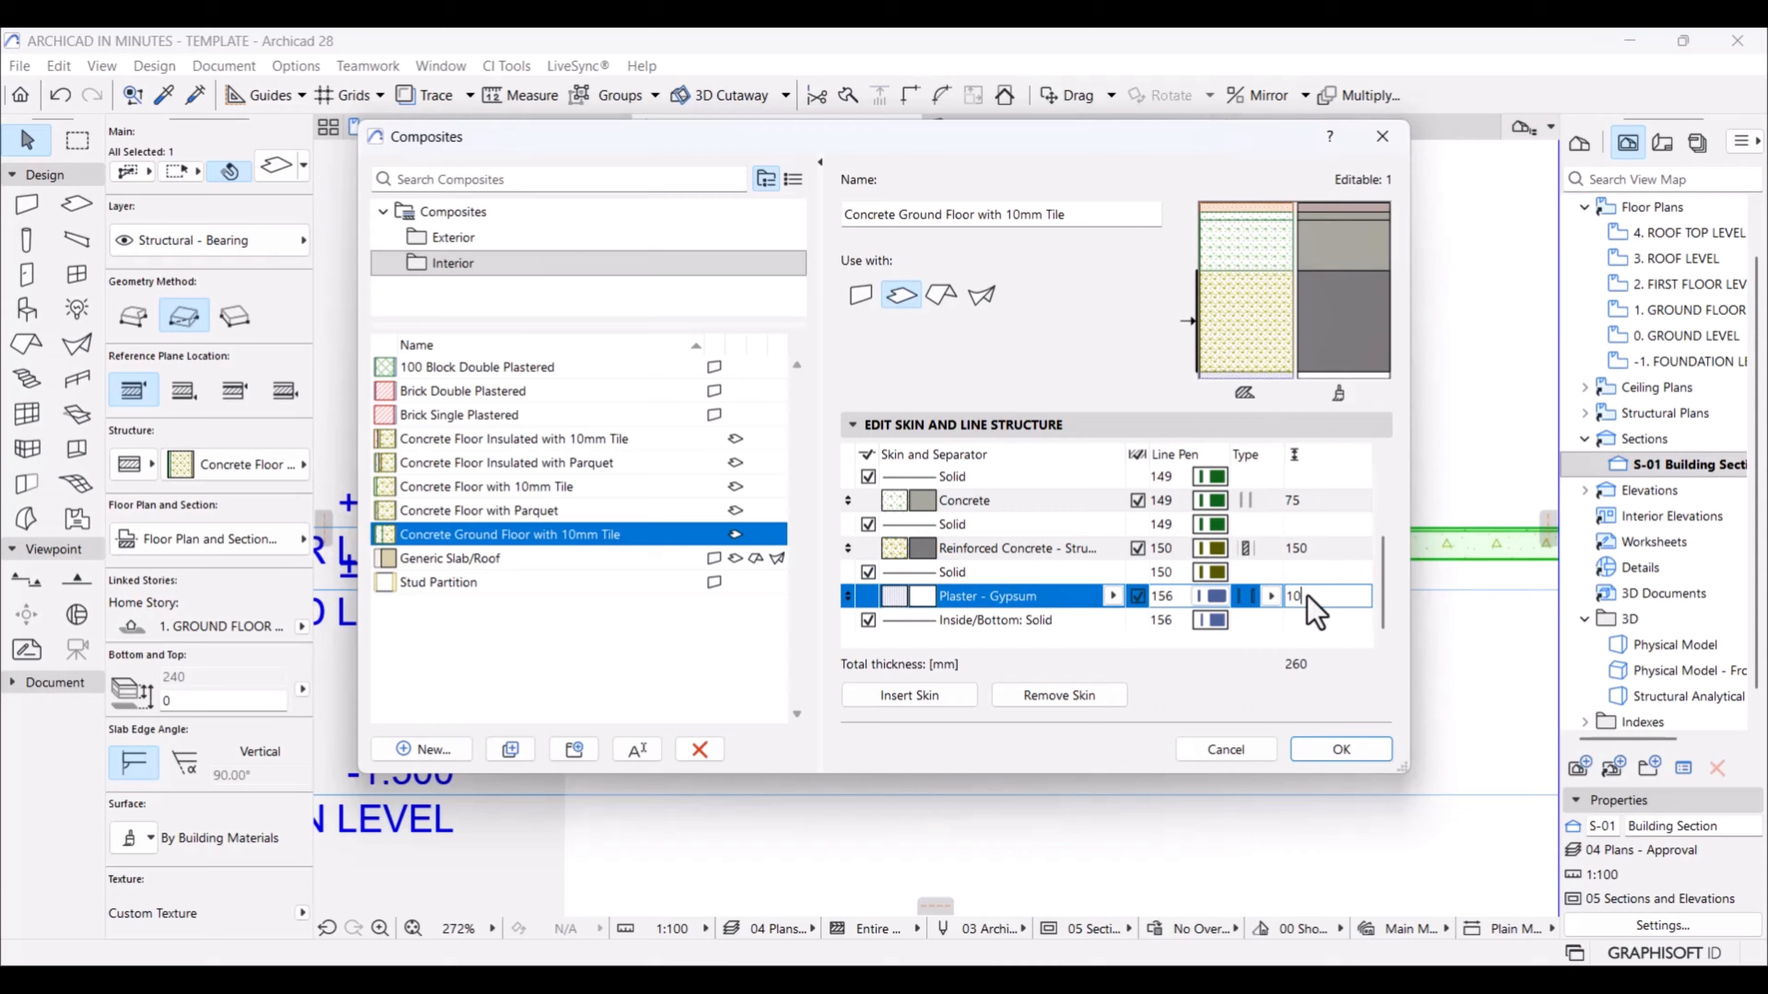
click(1113, 596)
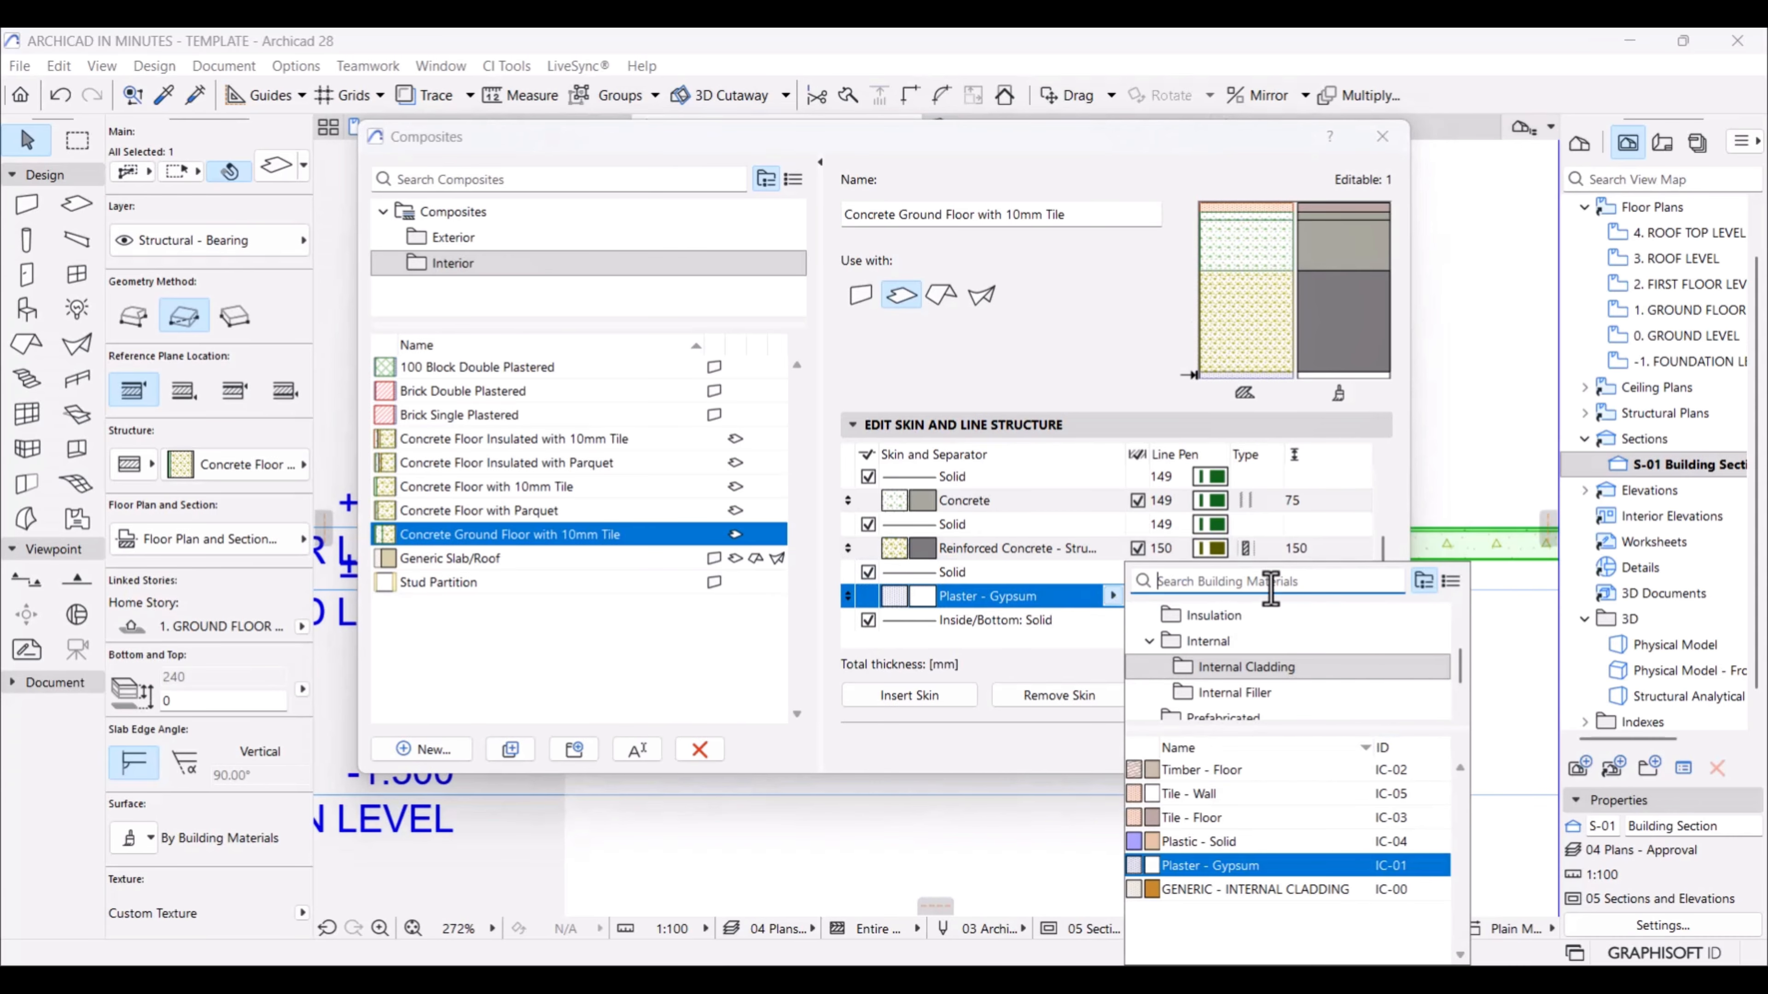
text(gra)
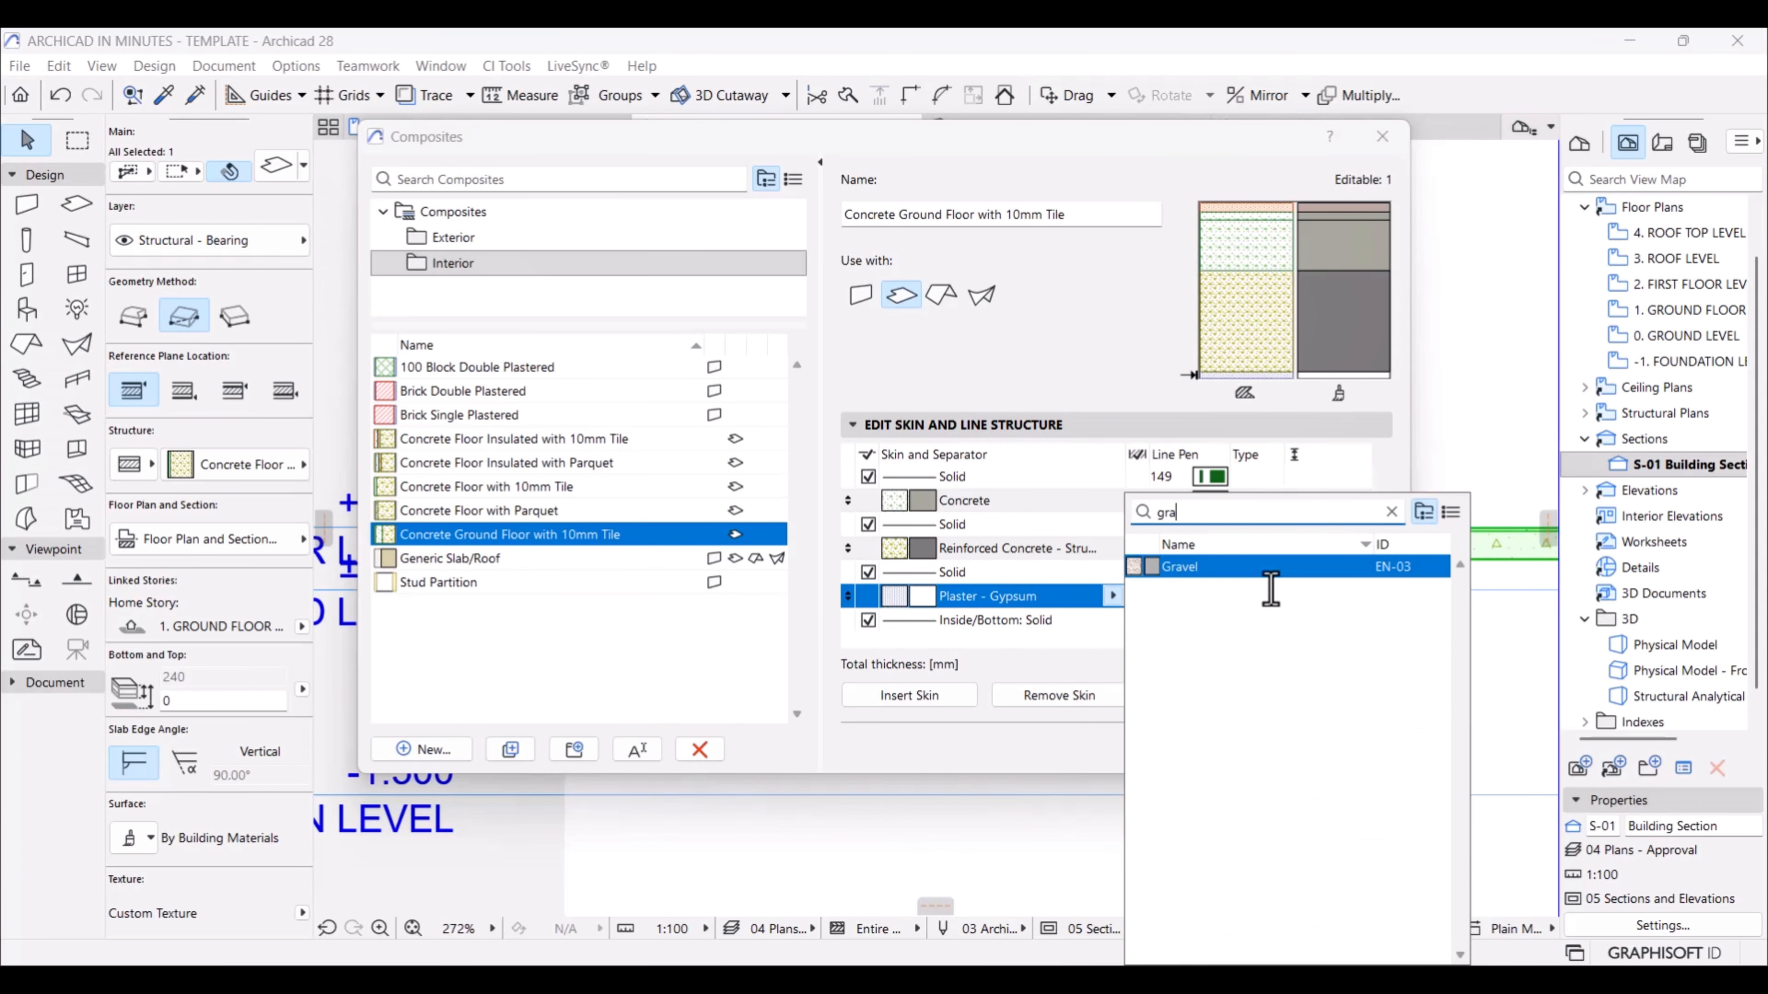
text(v)
click(1256, 568)
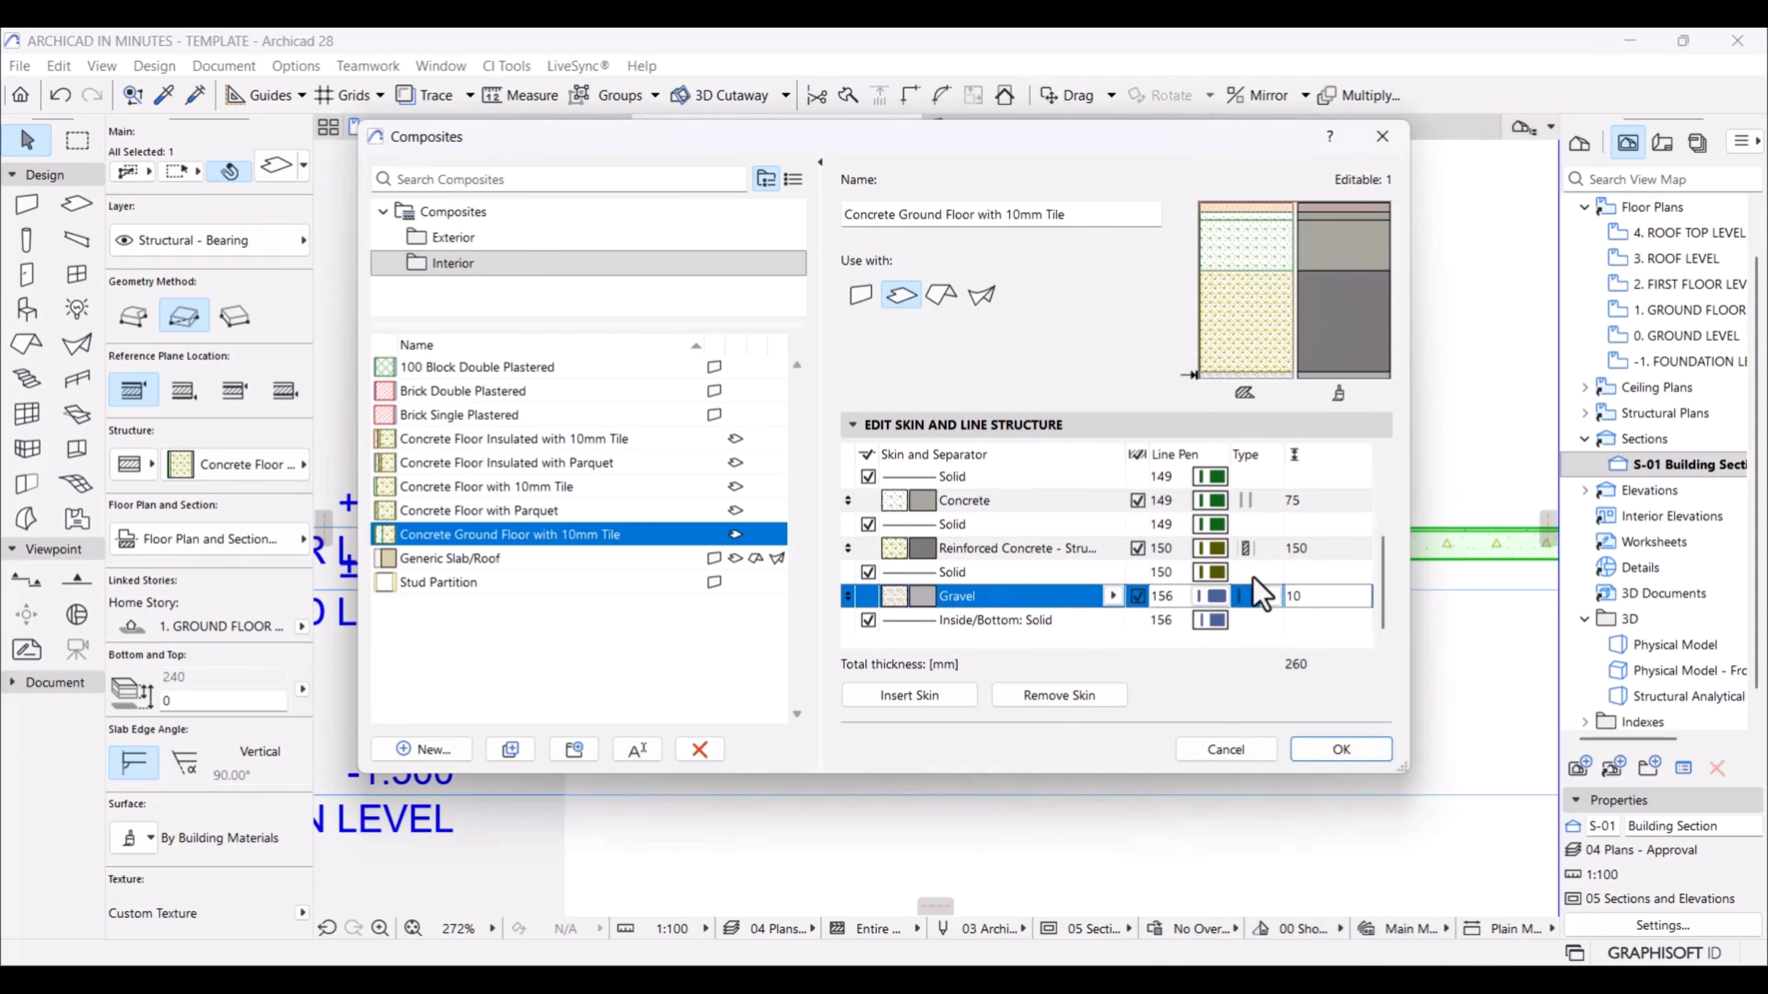
Step: Set the Gravel skin's thickness to 300 mm and make it a core skin
double_click(1312, 599)
text(300)
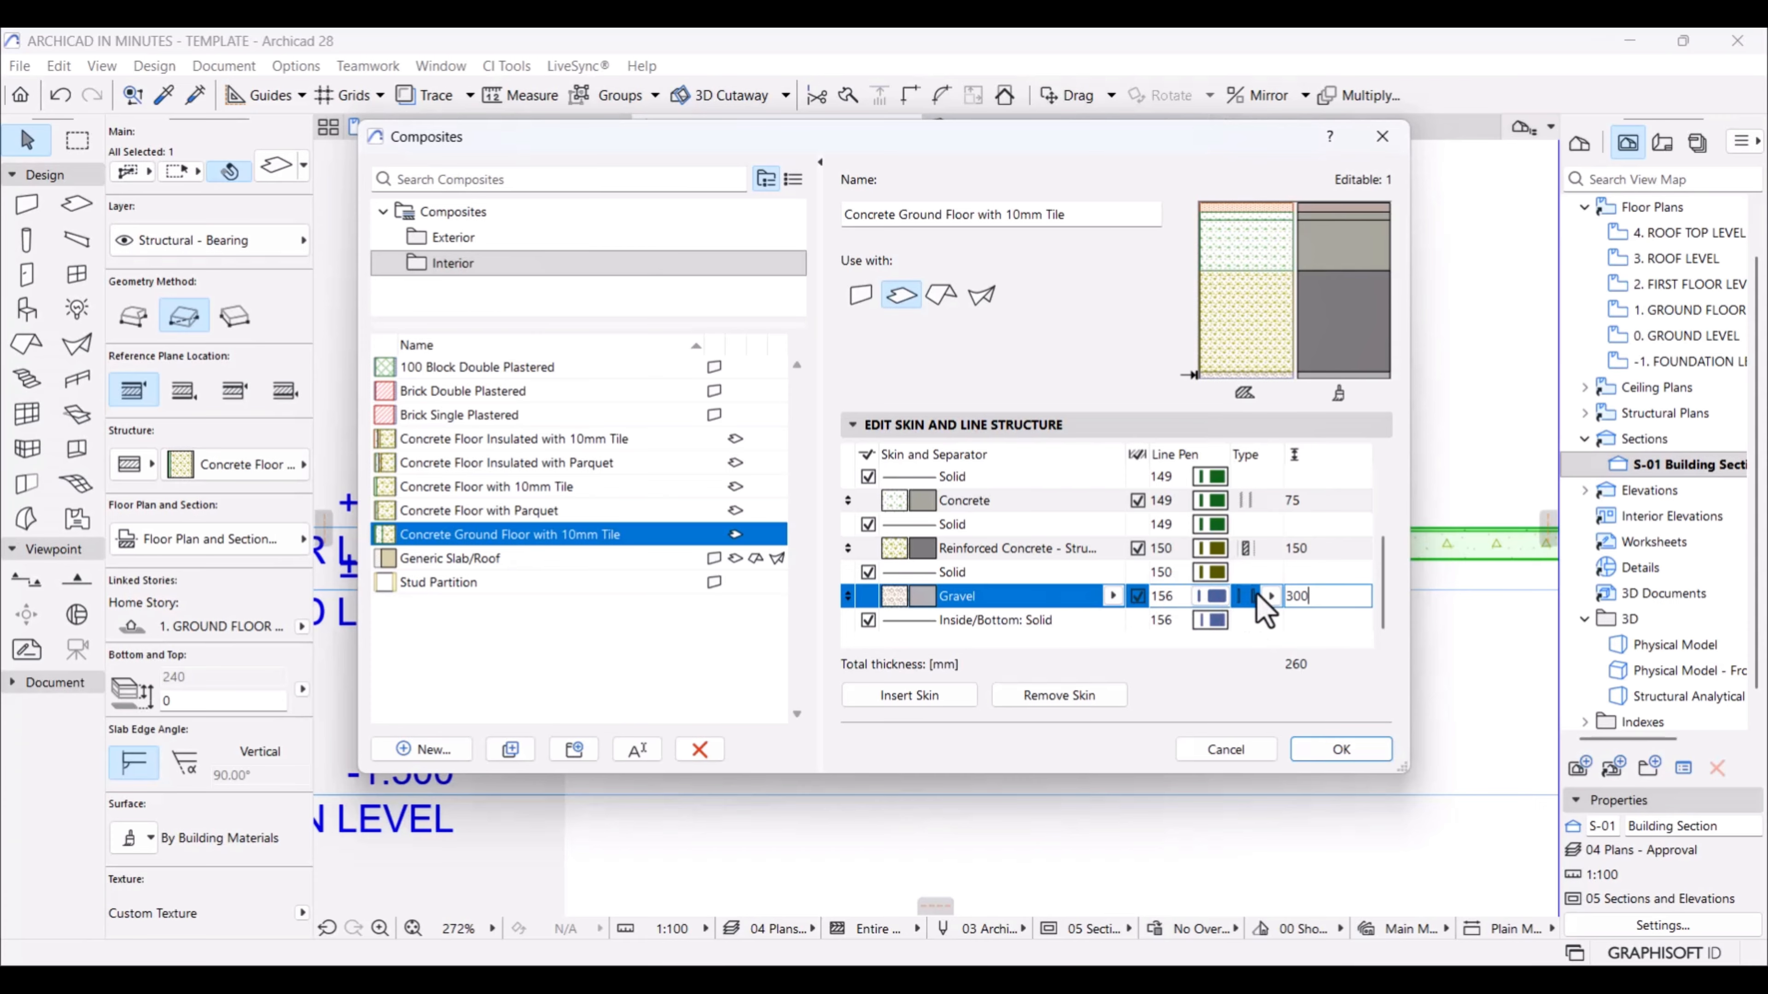
click(1312, 633)
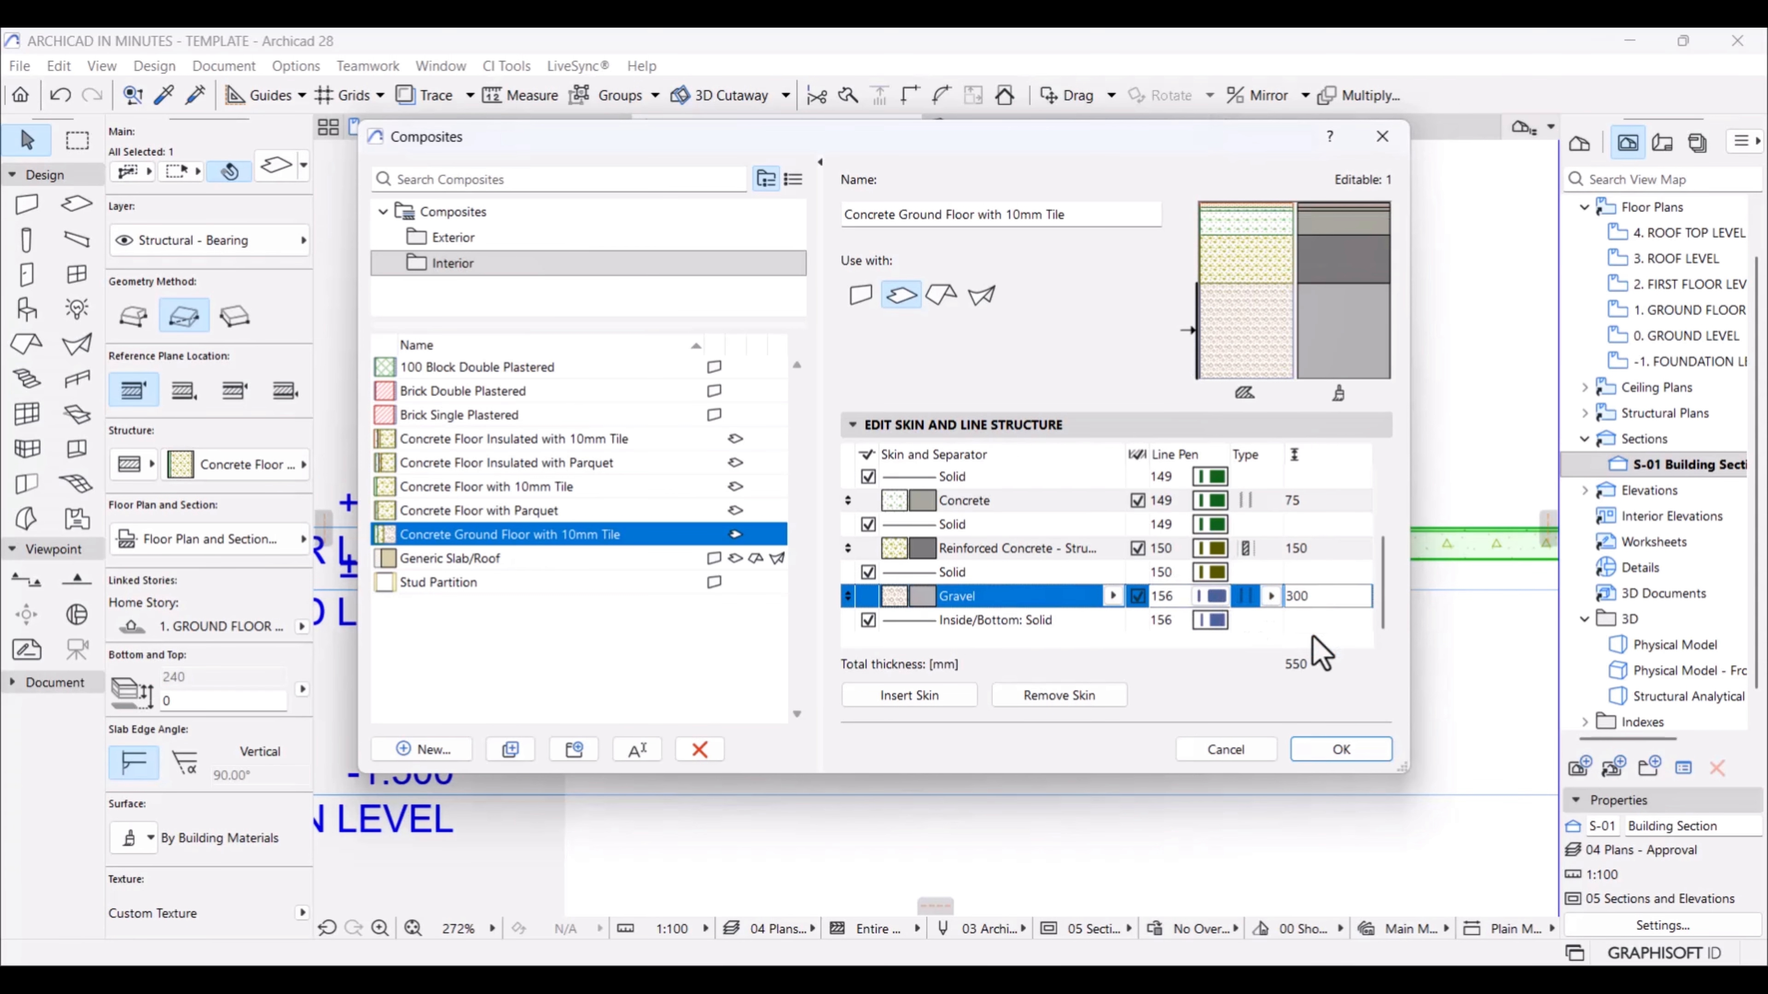
click(1272, 598)
click(1312, 593)
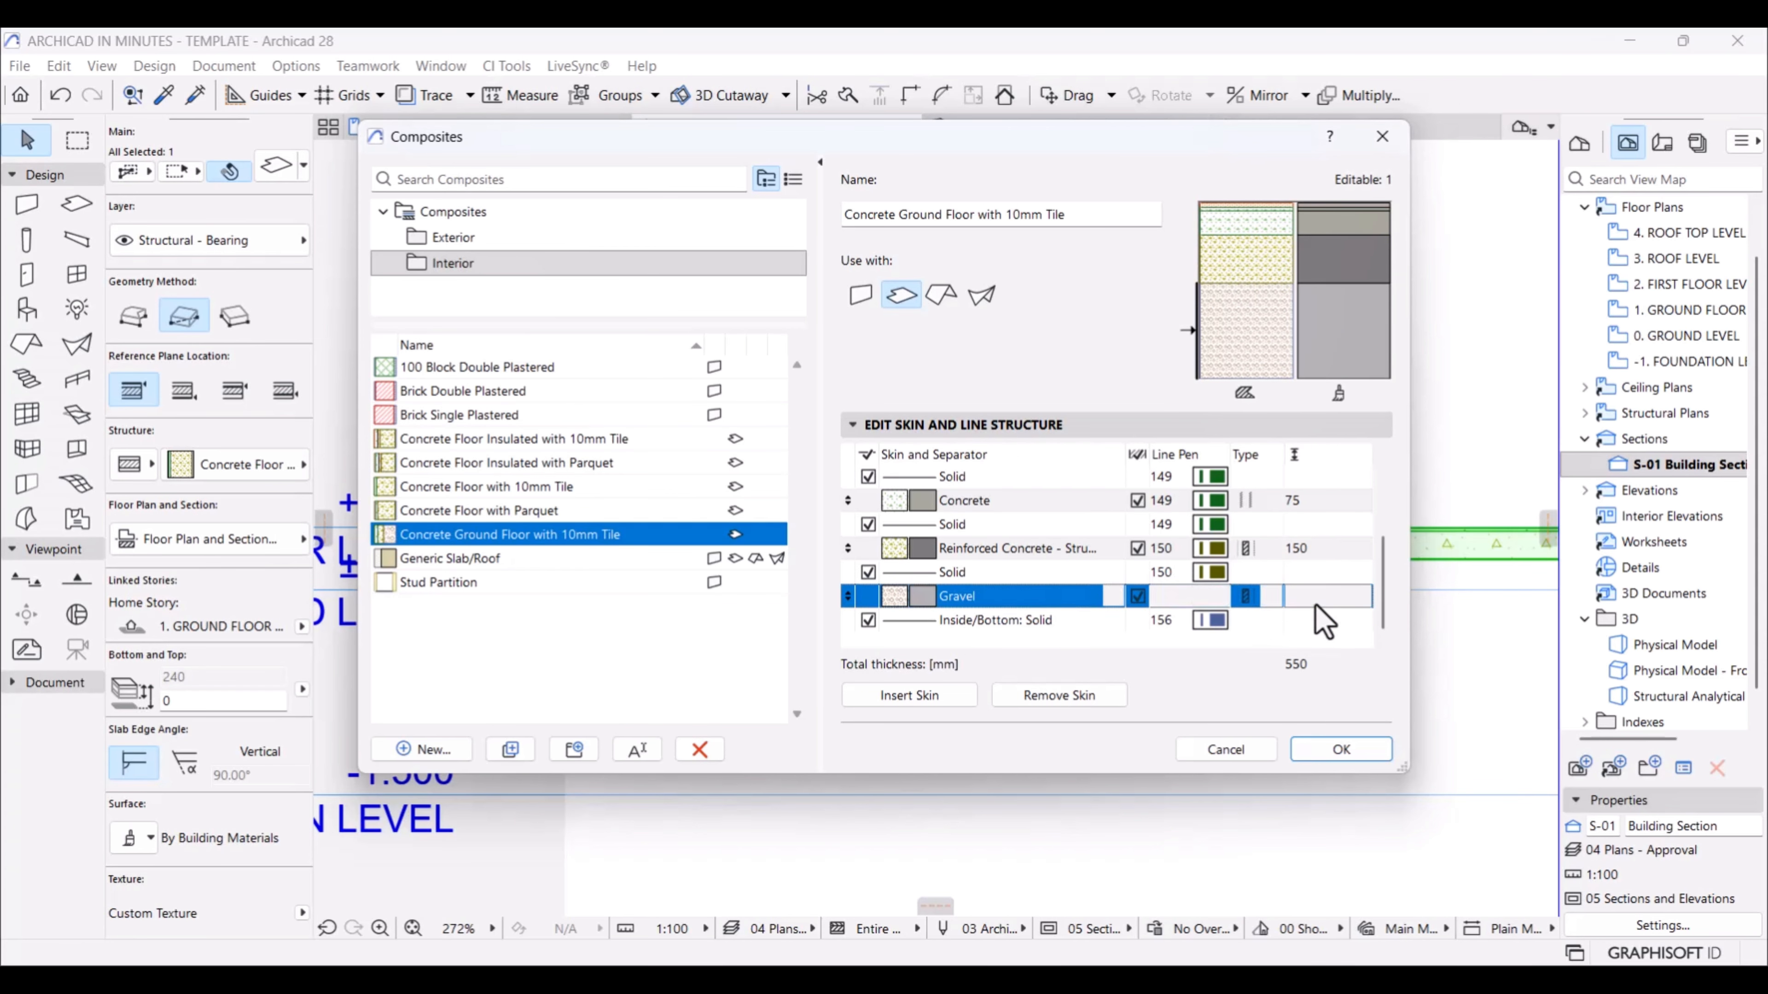
Step: Insert a skin below Gravel, assign it the Soil building material and set its thickness to 750 mm
click(907, 695)
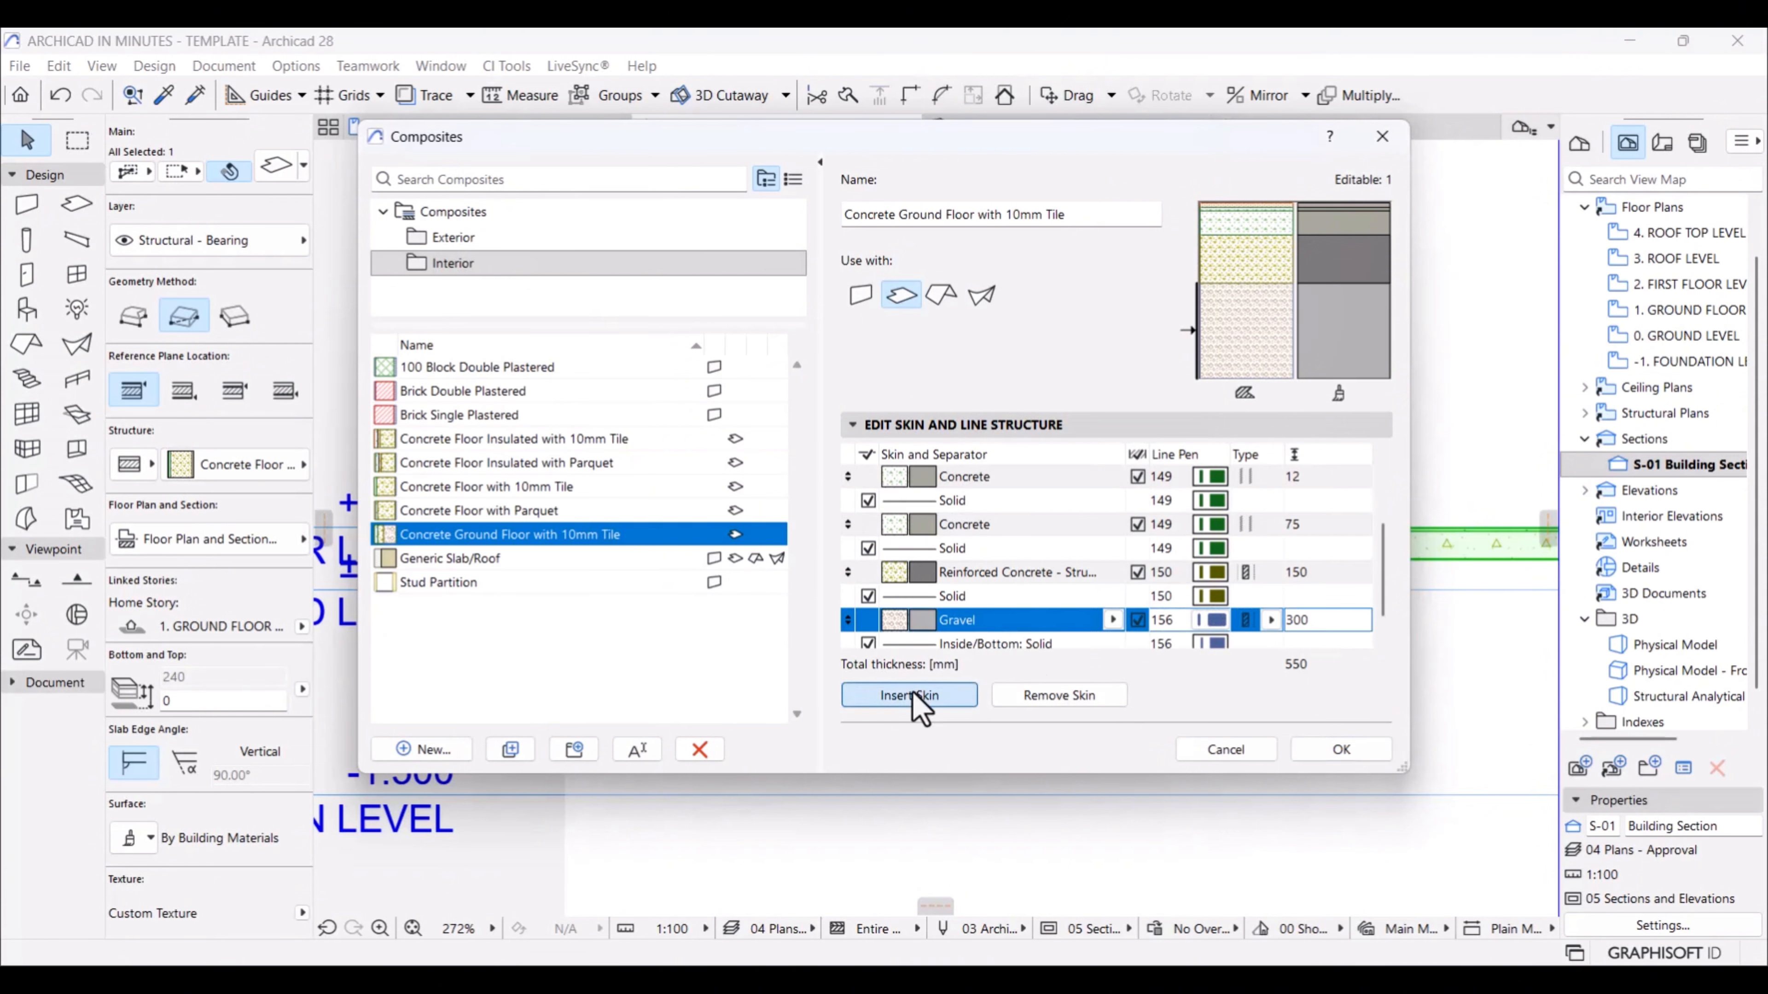
scroll(1163, 616, down, 1)
click(1113, 597)
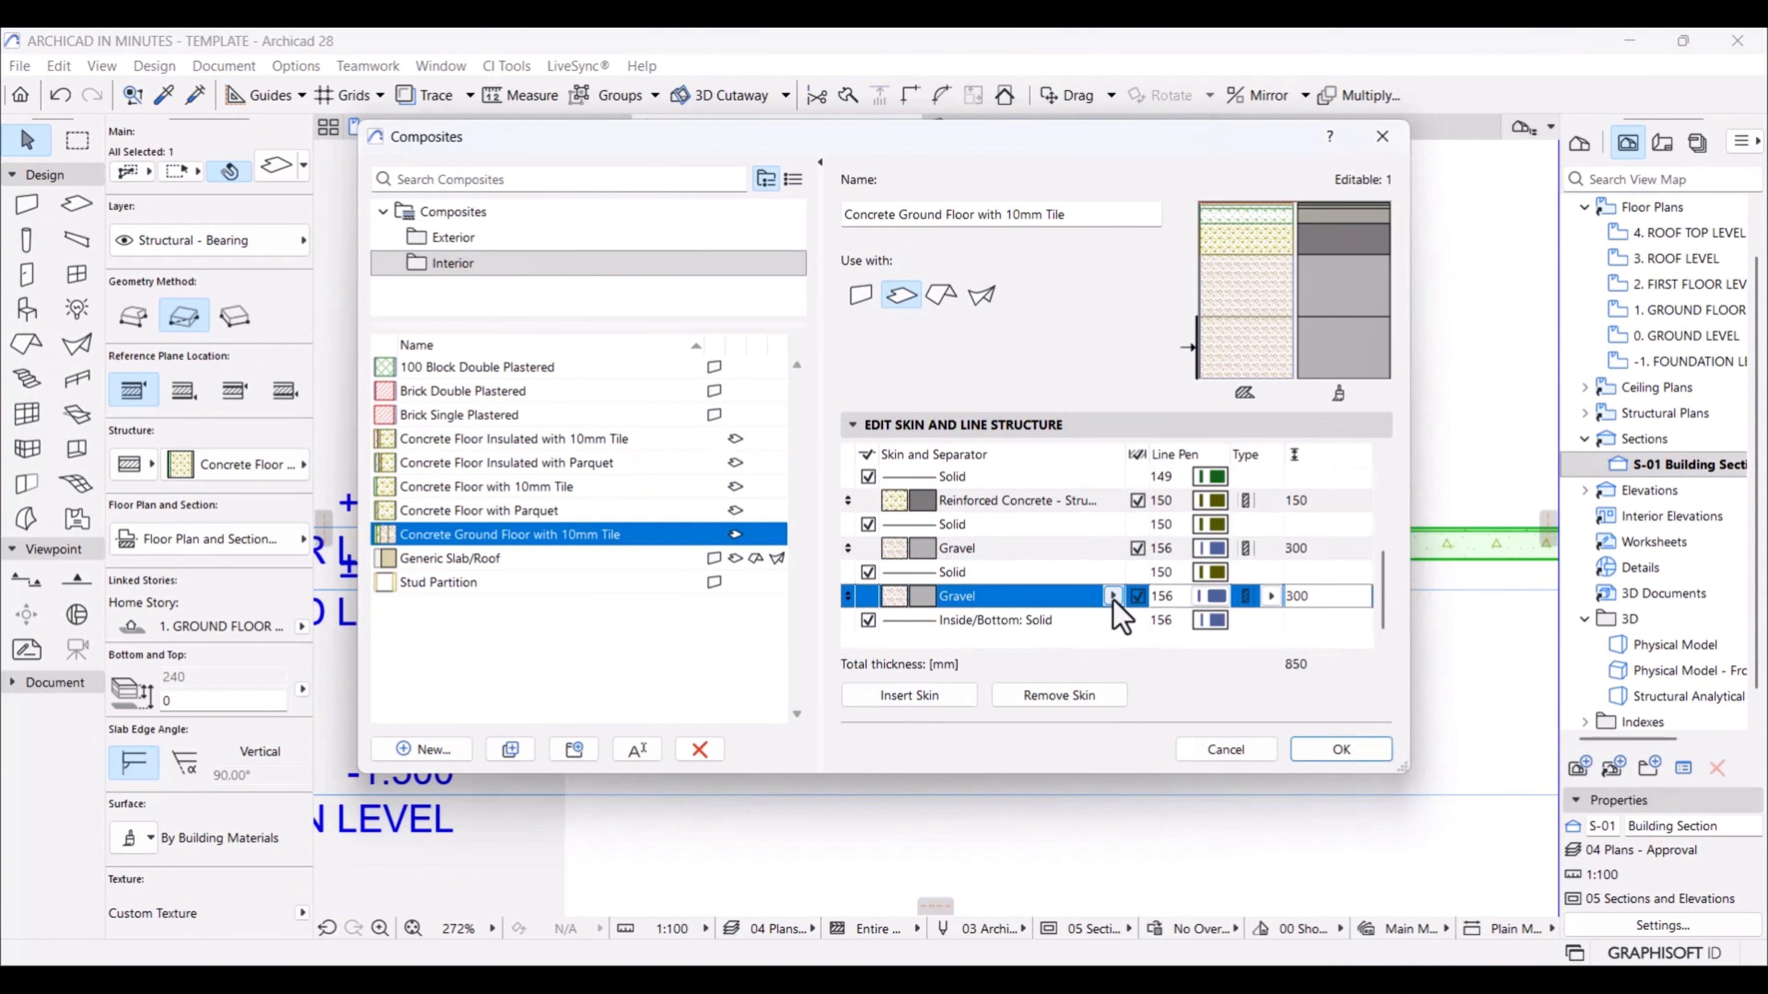
click(1113, 597)
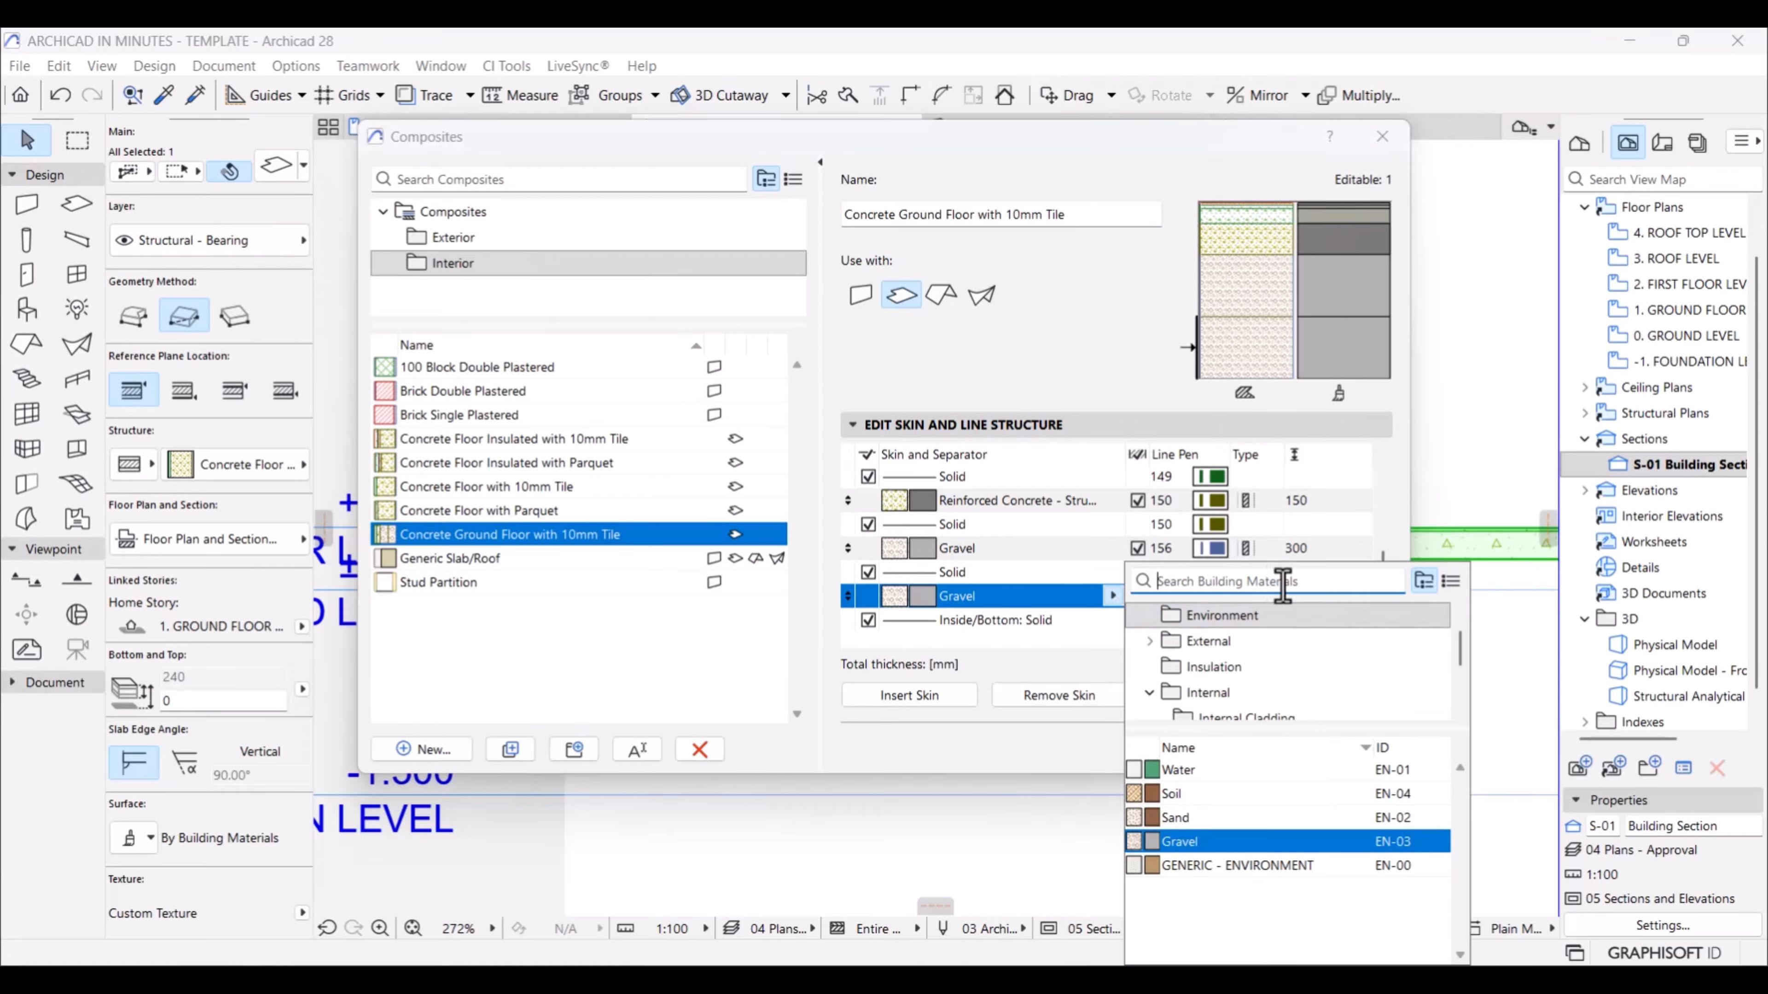
click(1183, 793)
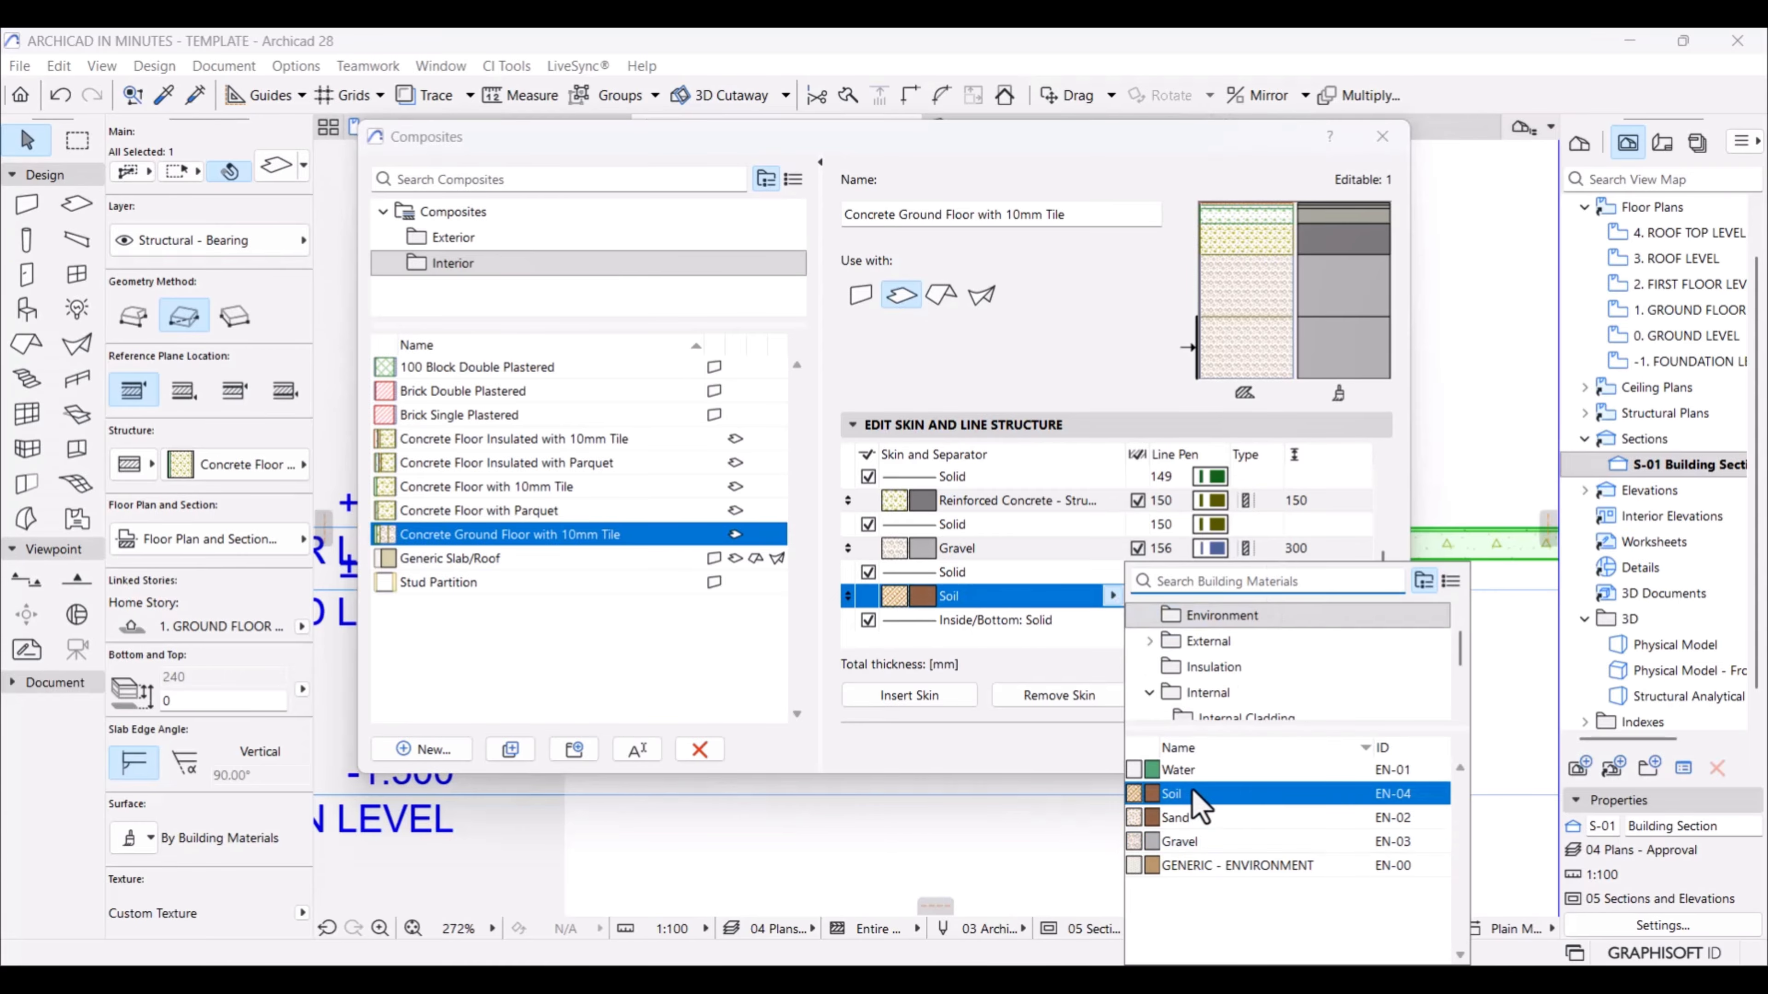
double_click(1327, 600)
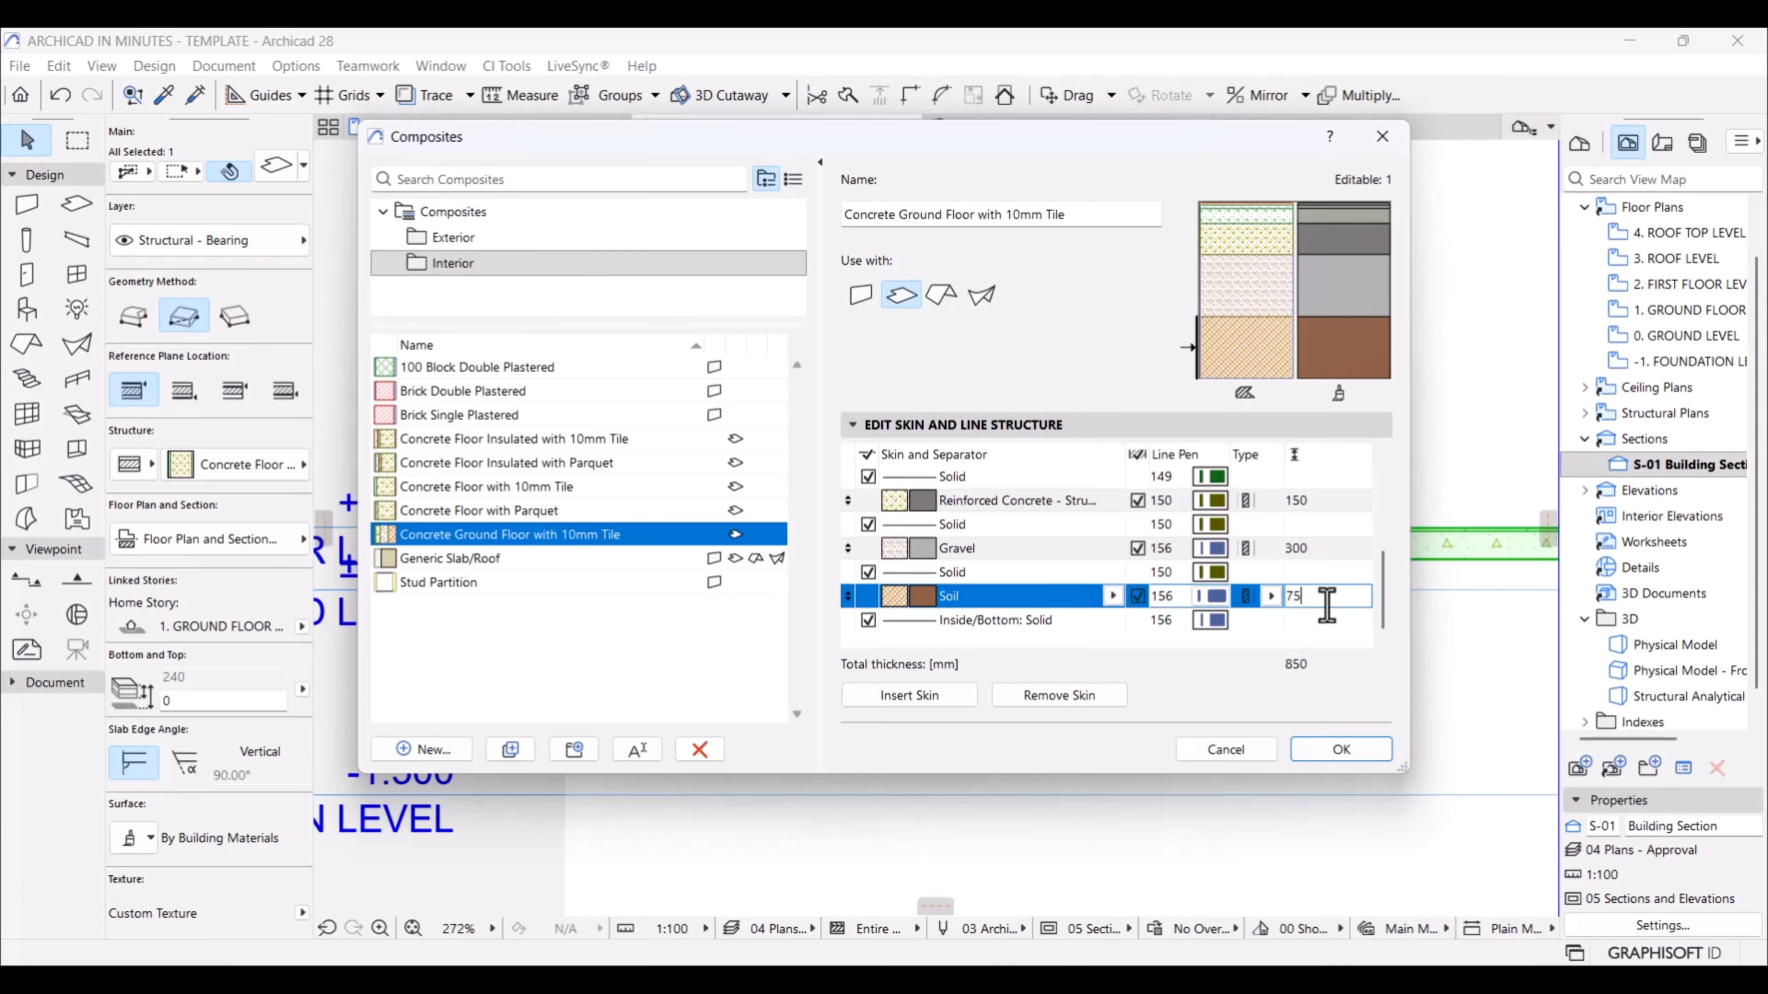
key(Tab)
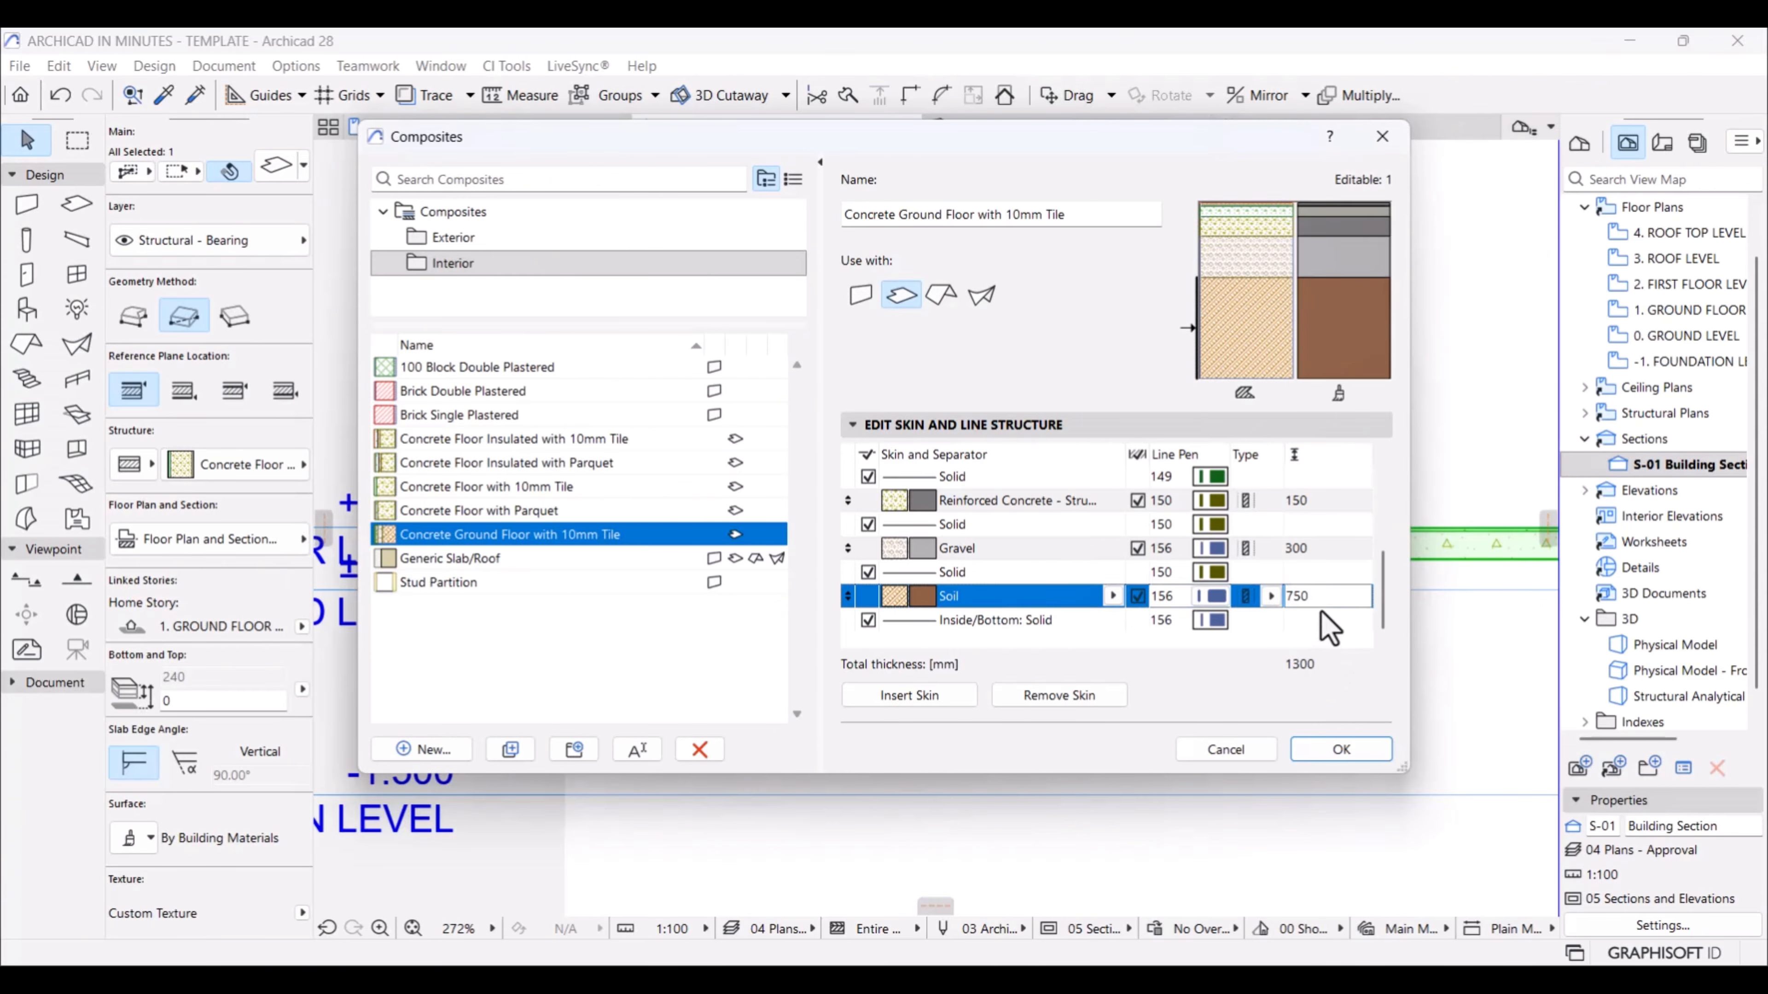
click(1348, 600)
Step: Review the composite's skins from Tile - Floor down to Soil and accept the composite changes
scroll(1298, 619, up, 4)
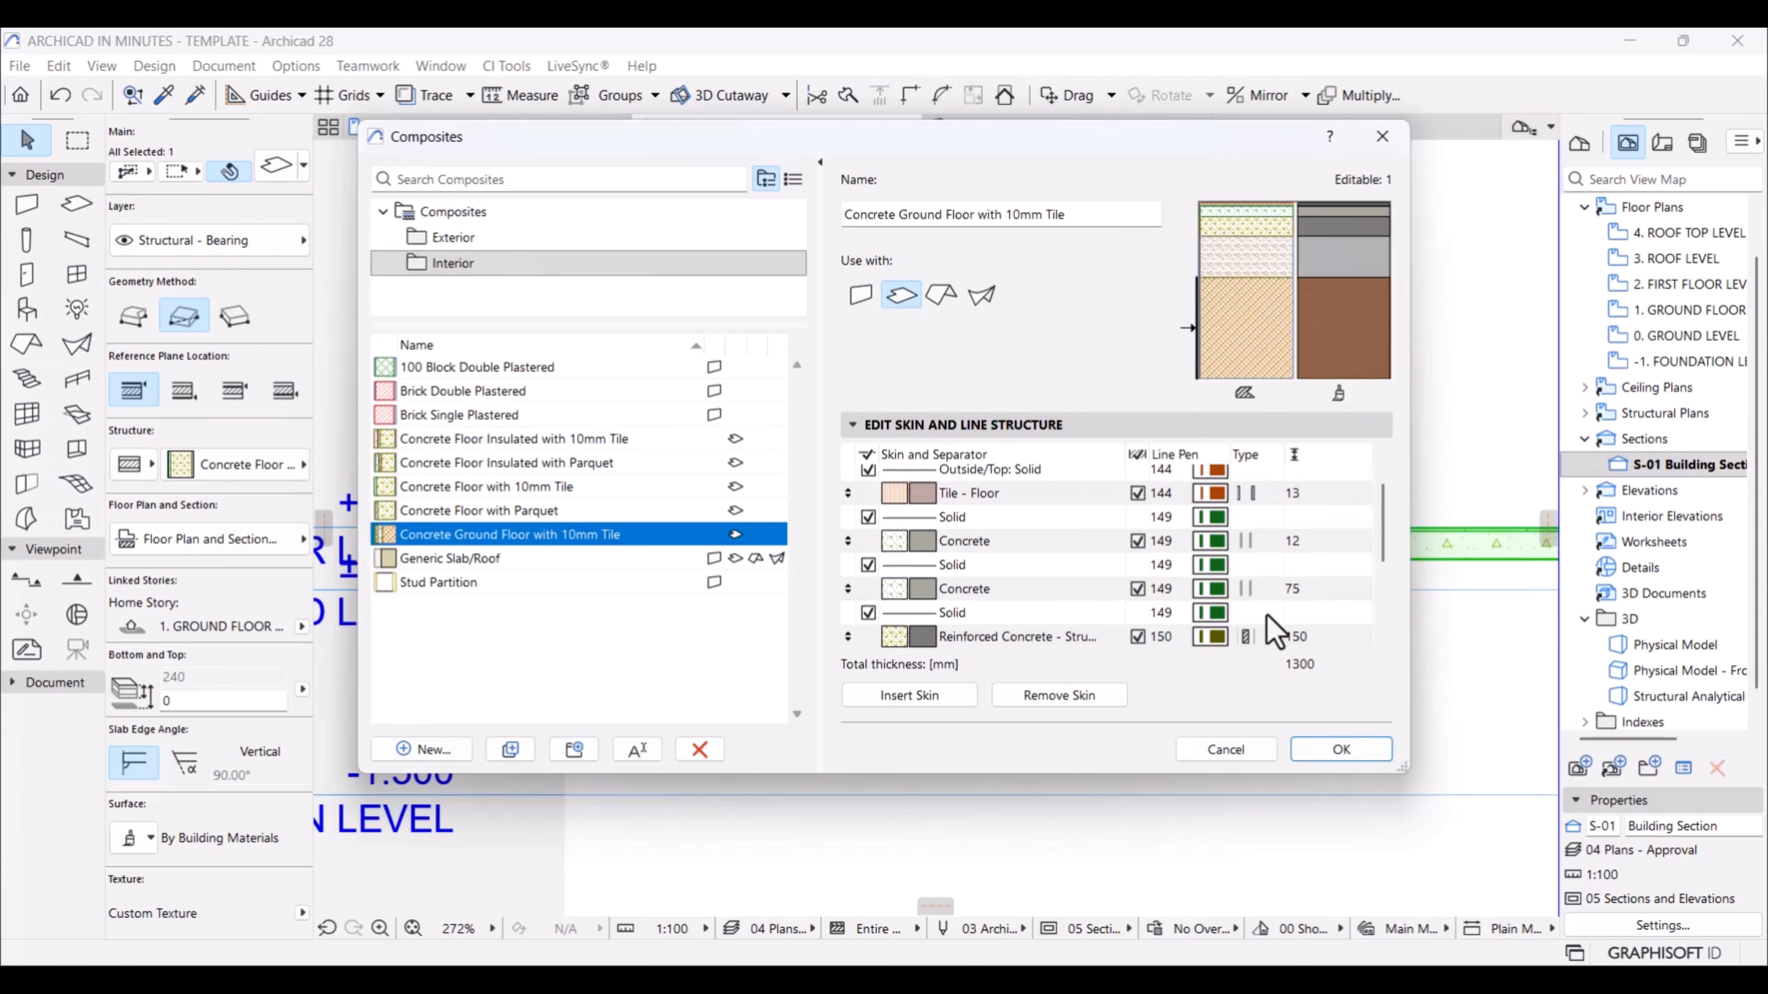
scroll(1251, 627, down, 4)
scroll(1256, 550, up, 4)
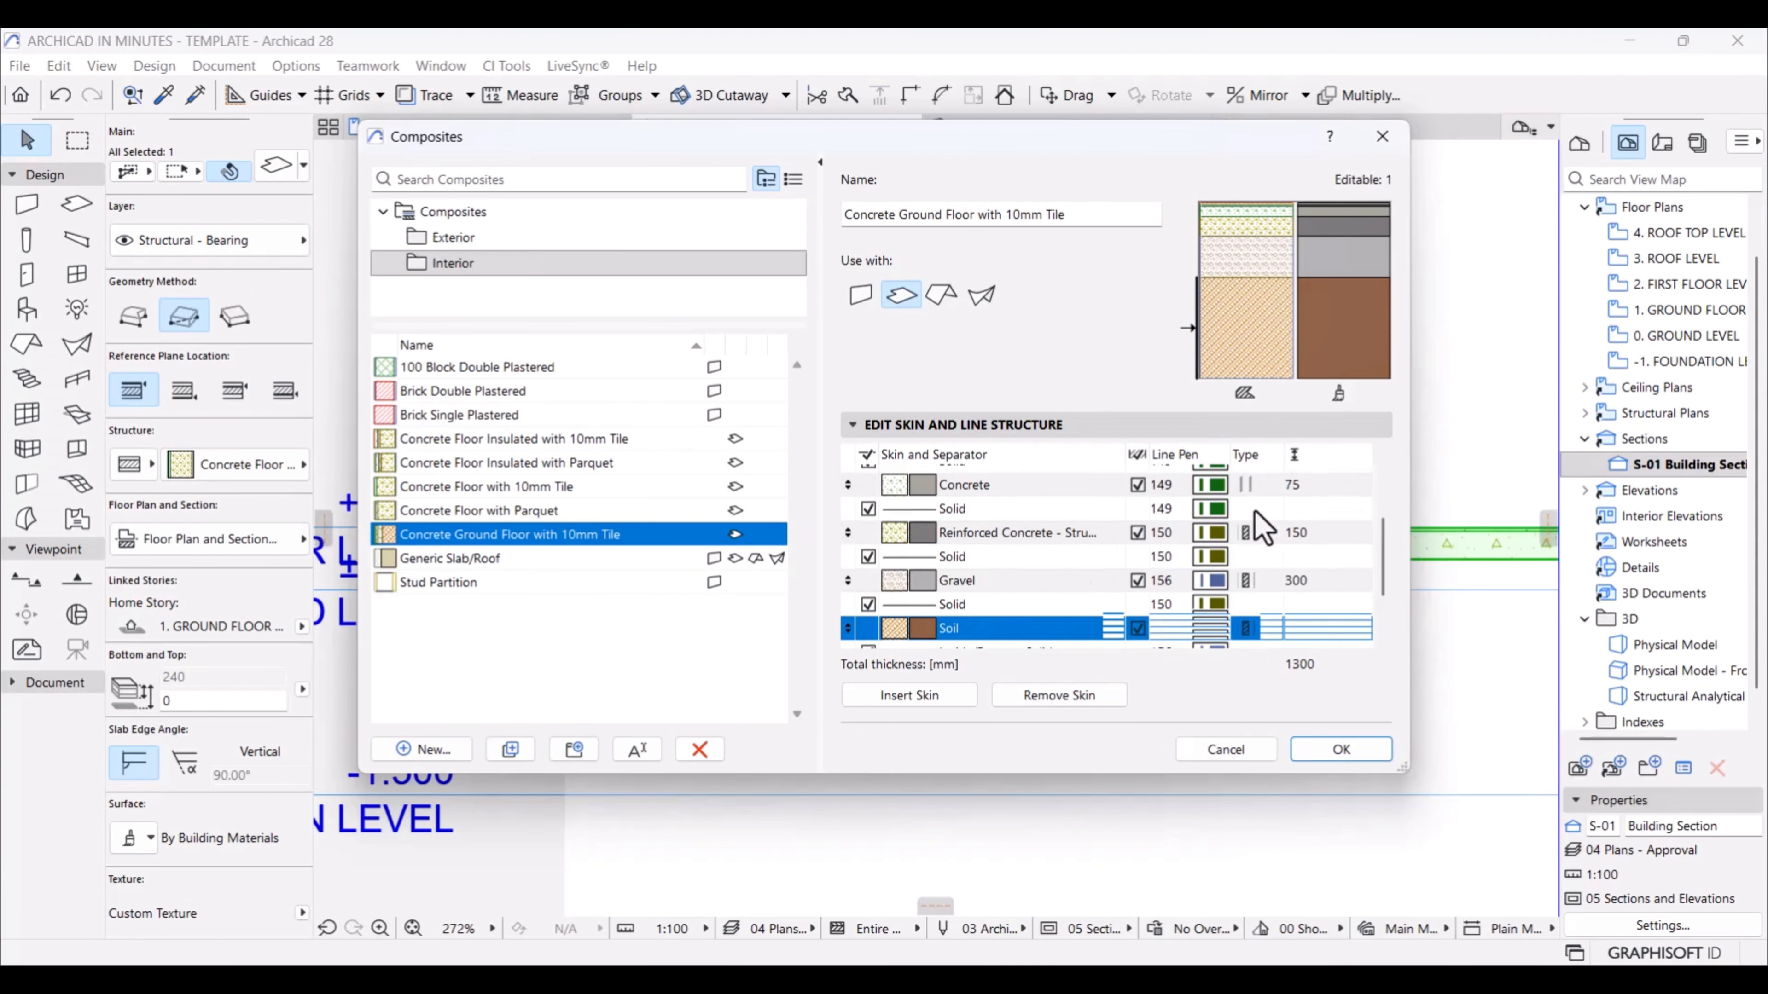
click(1268, 572)
scroll(1259, 541, up, 3)
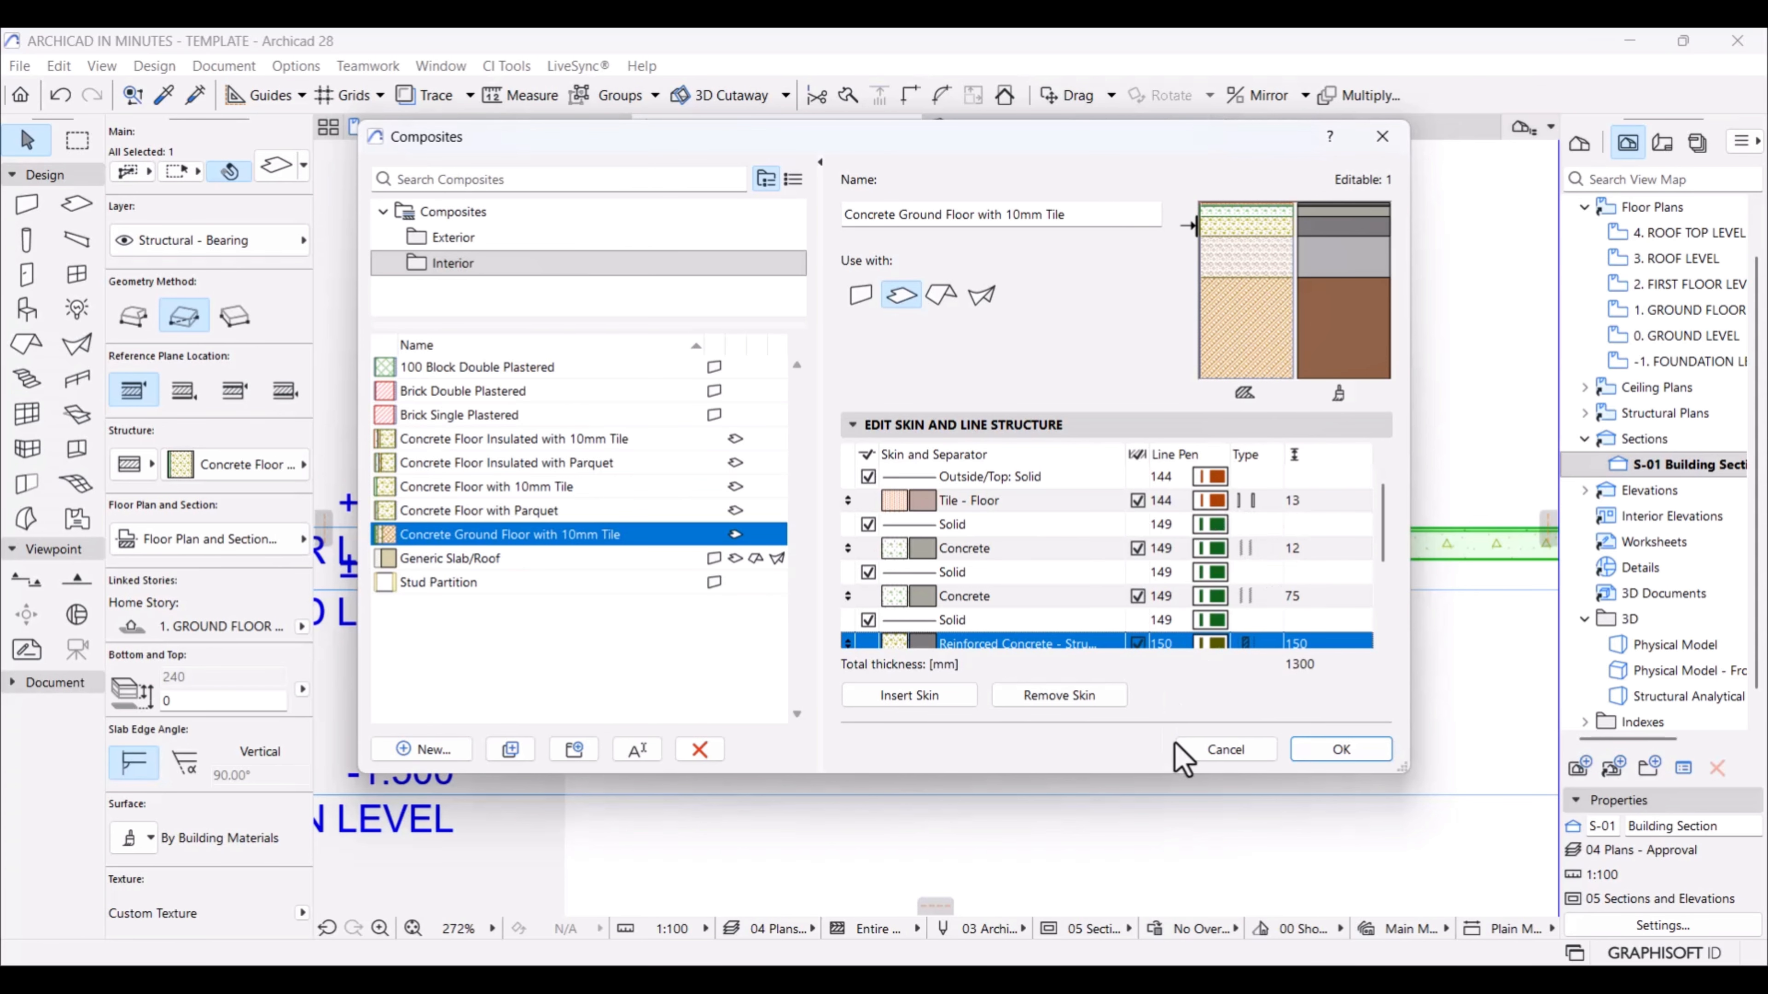
click(1343, 749)
Step: Apply the Concrete Ground Floor with 10mm Tile composite to the slab in the building section and deselect it
click(772, 553)
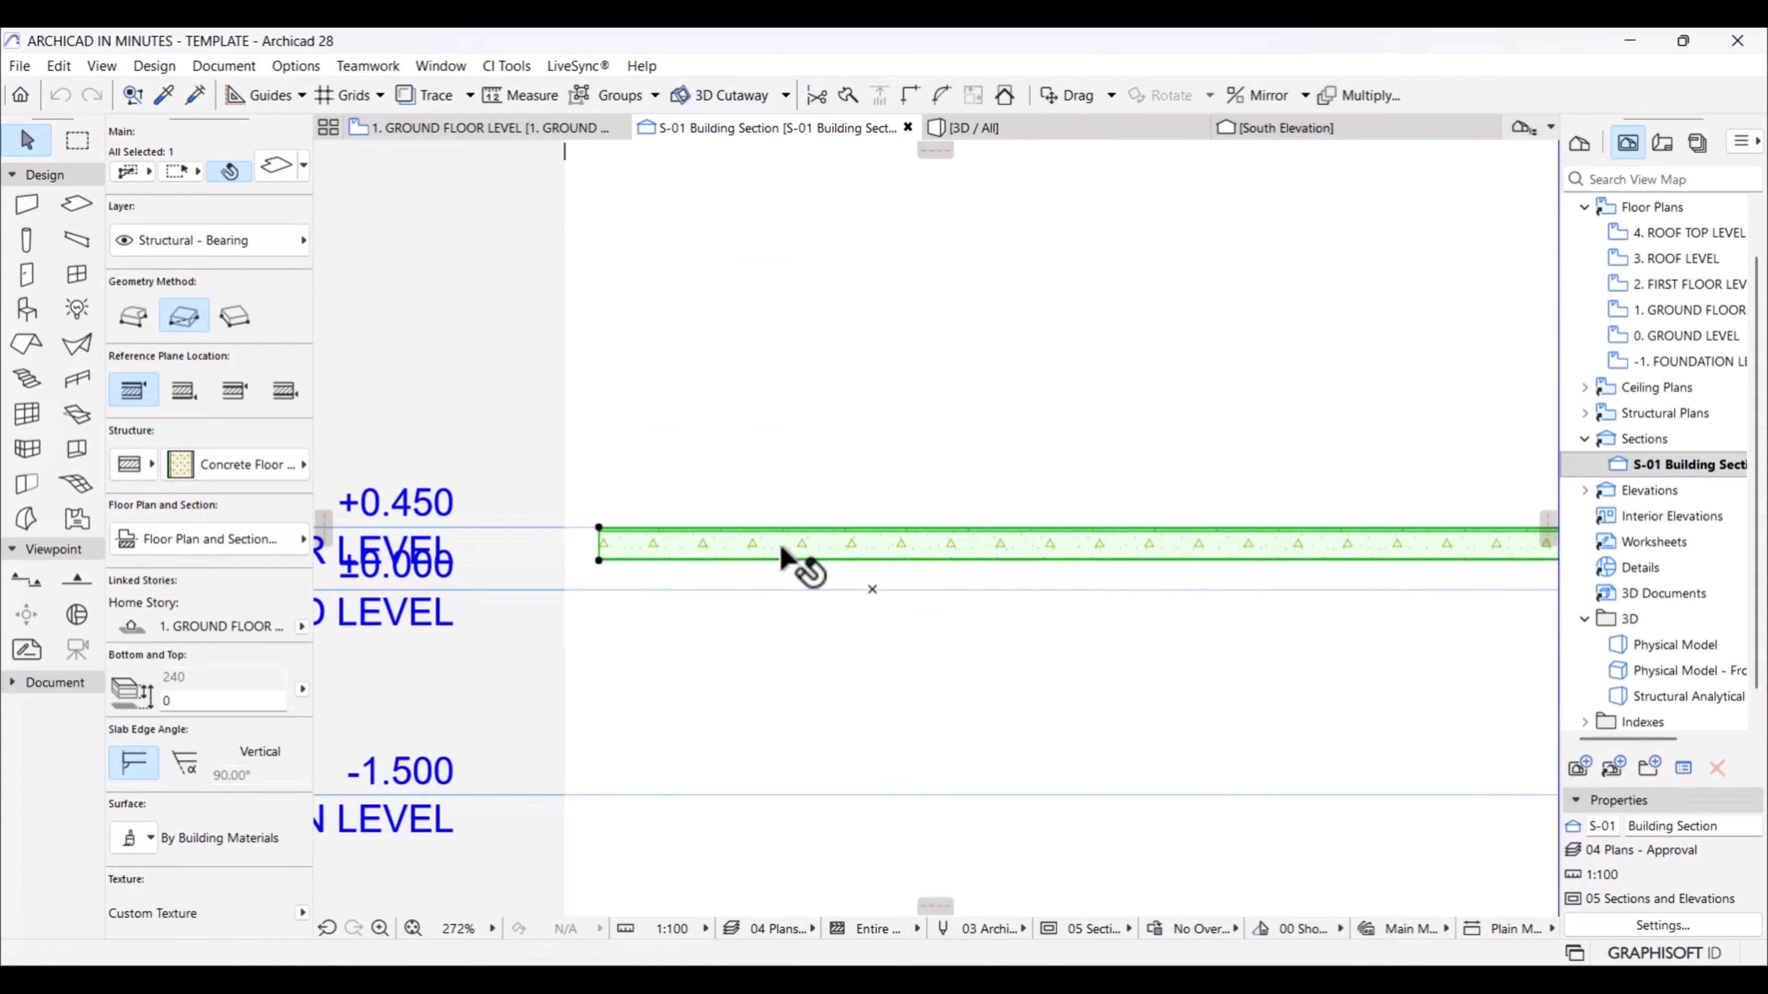
click(261, 476)
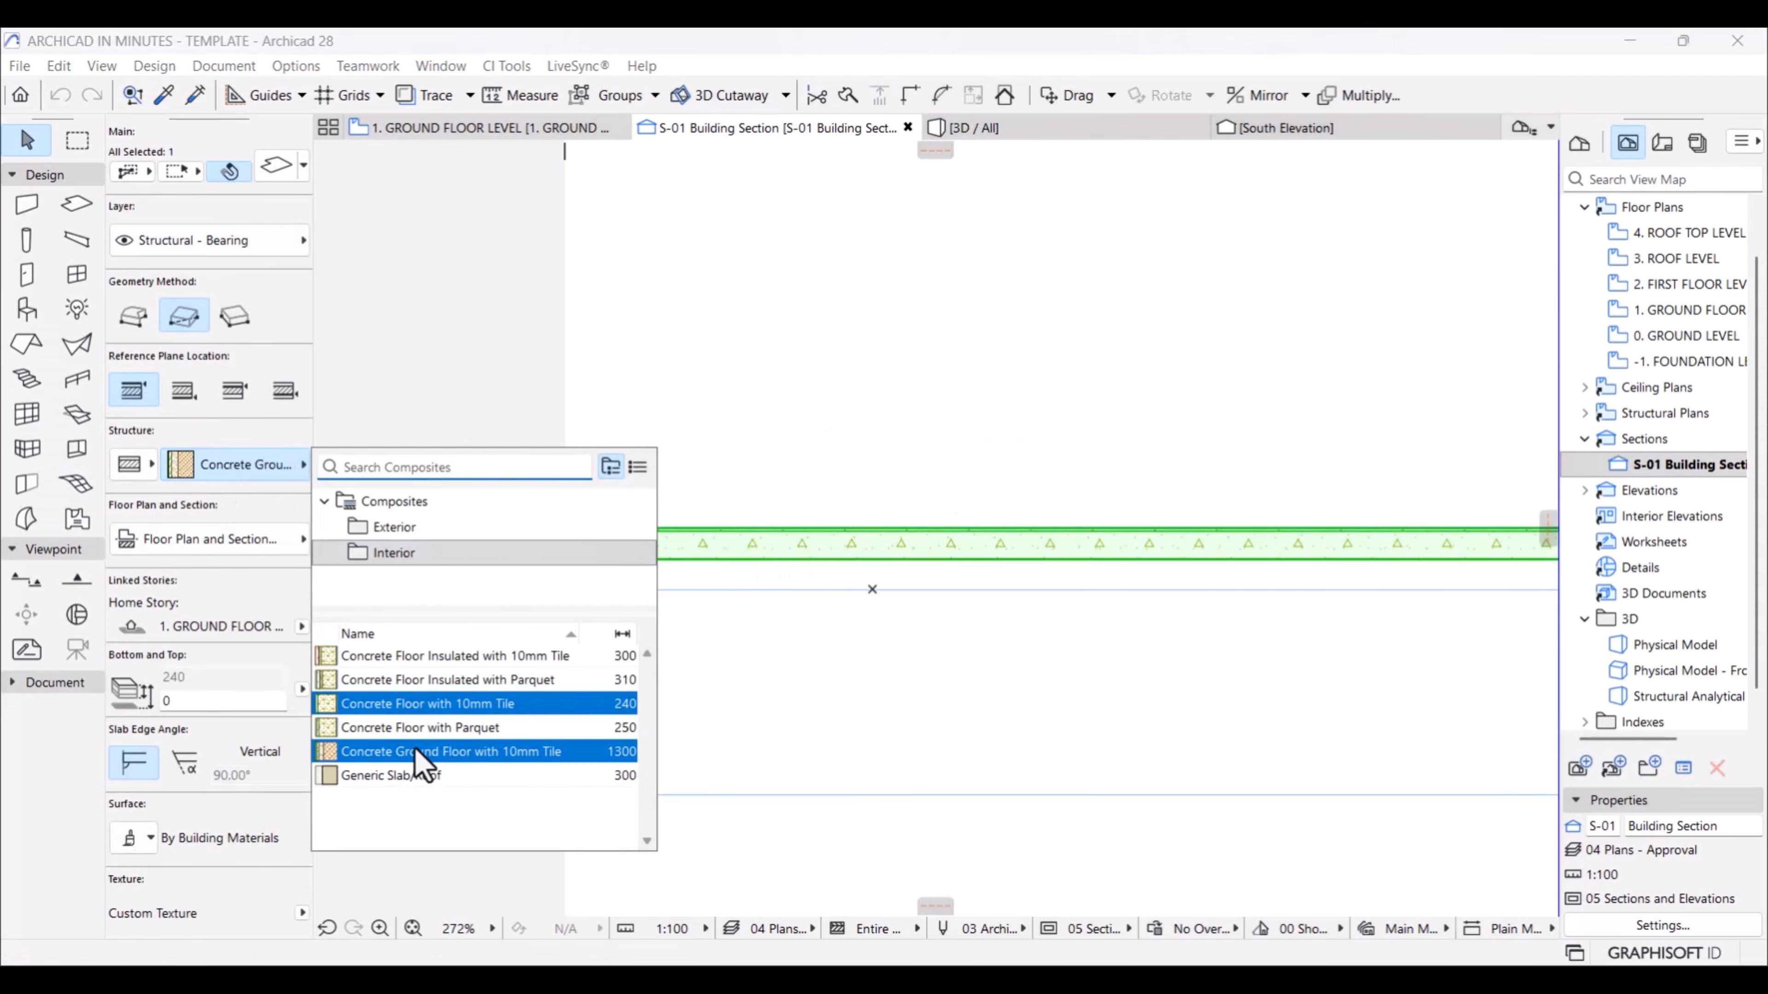
click(547, 754)
scroll(836, 592, down, 3)
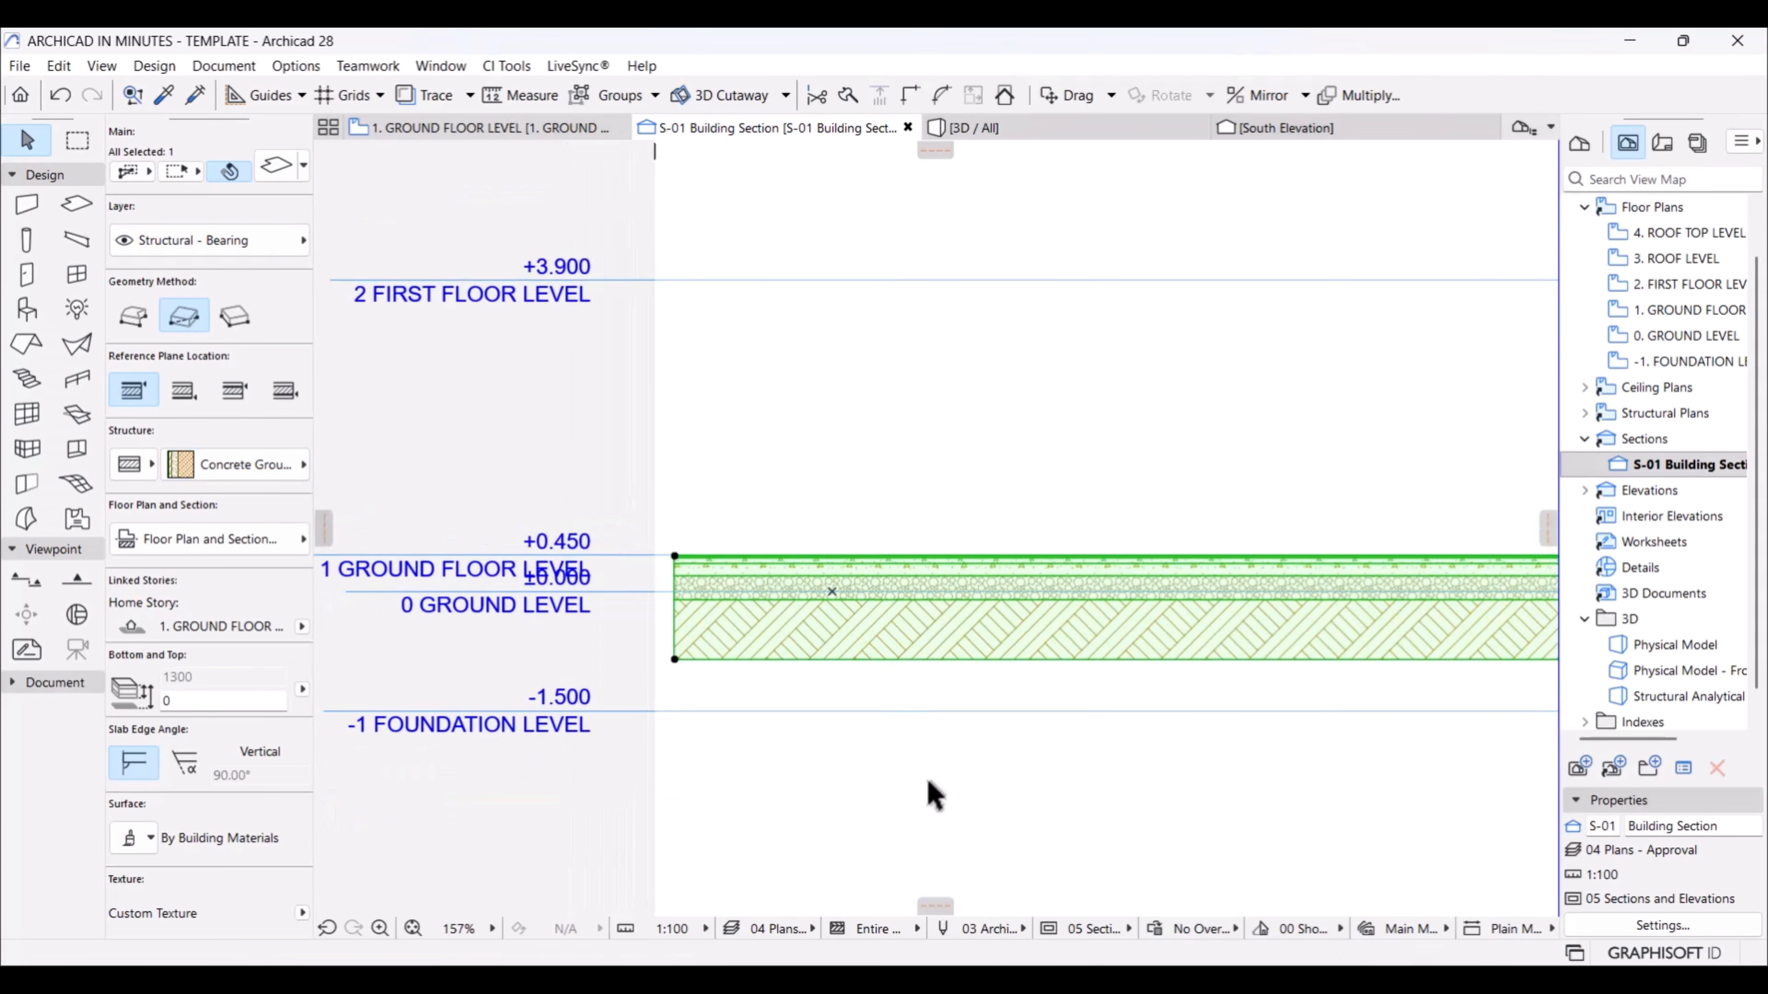
key(Escape)
Step: Examine the slab's skins in the building section and compare the slab on the ground floor plan
scroll(671, 626, up, 6)
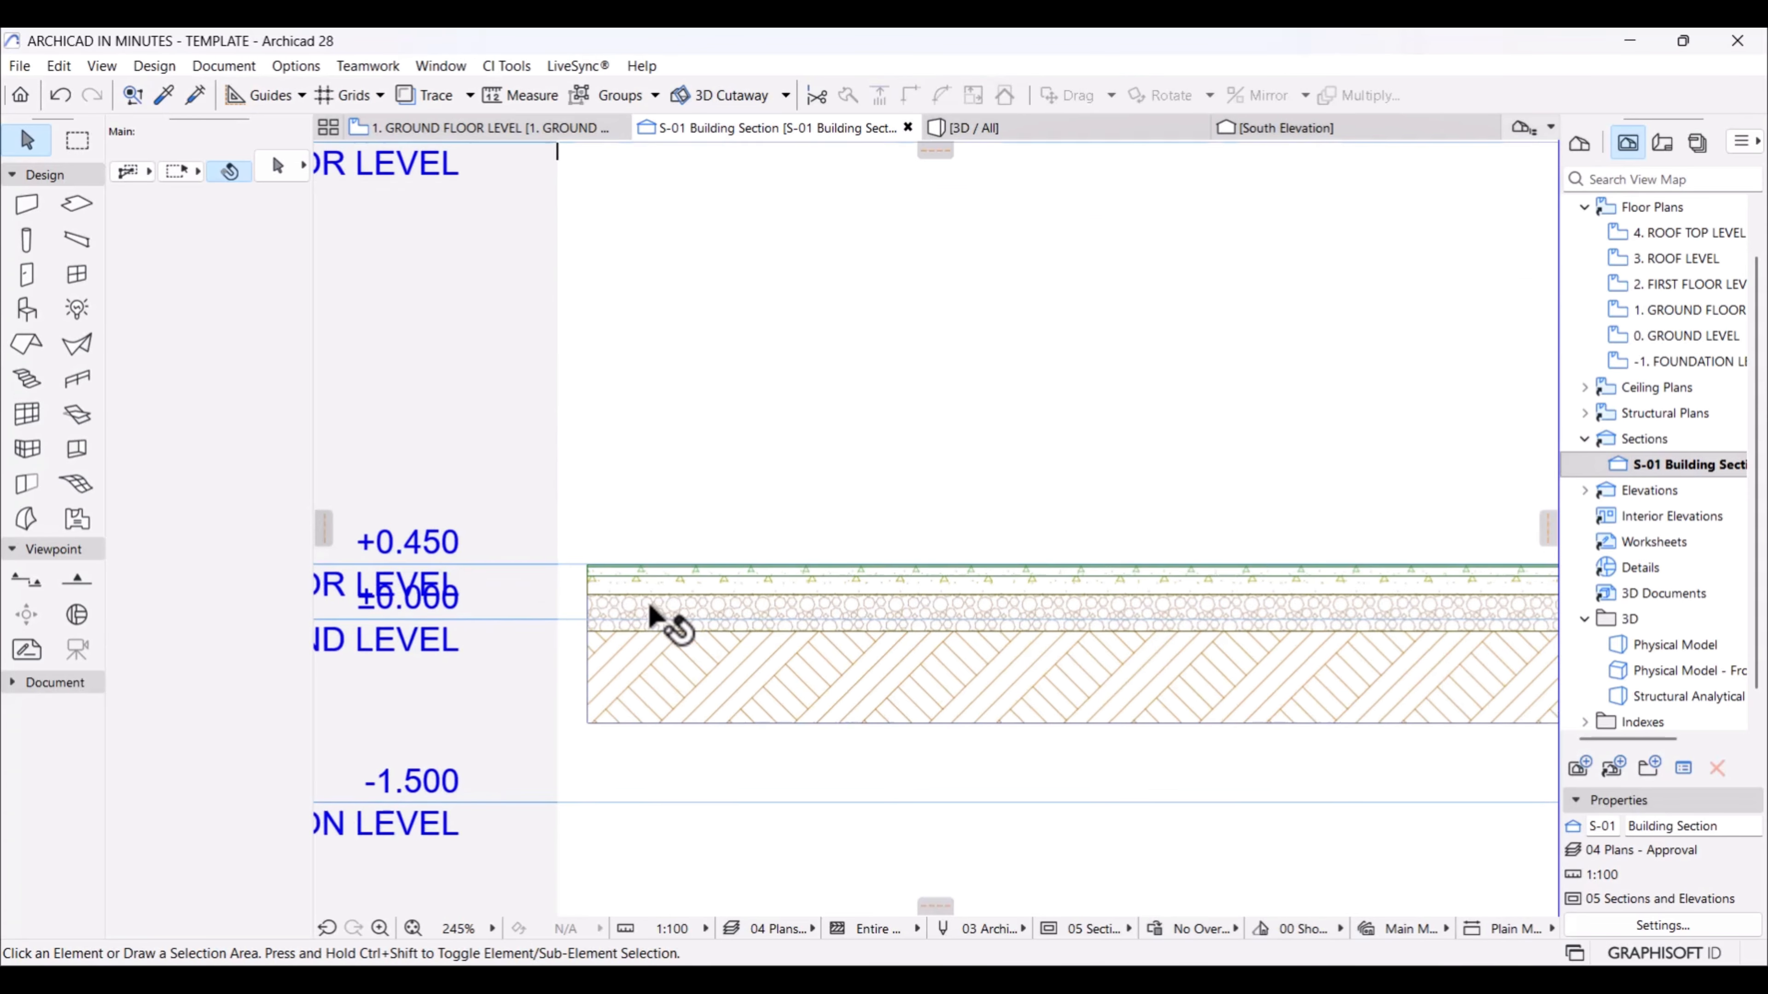
scroll(617, 582, down, 2)
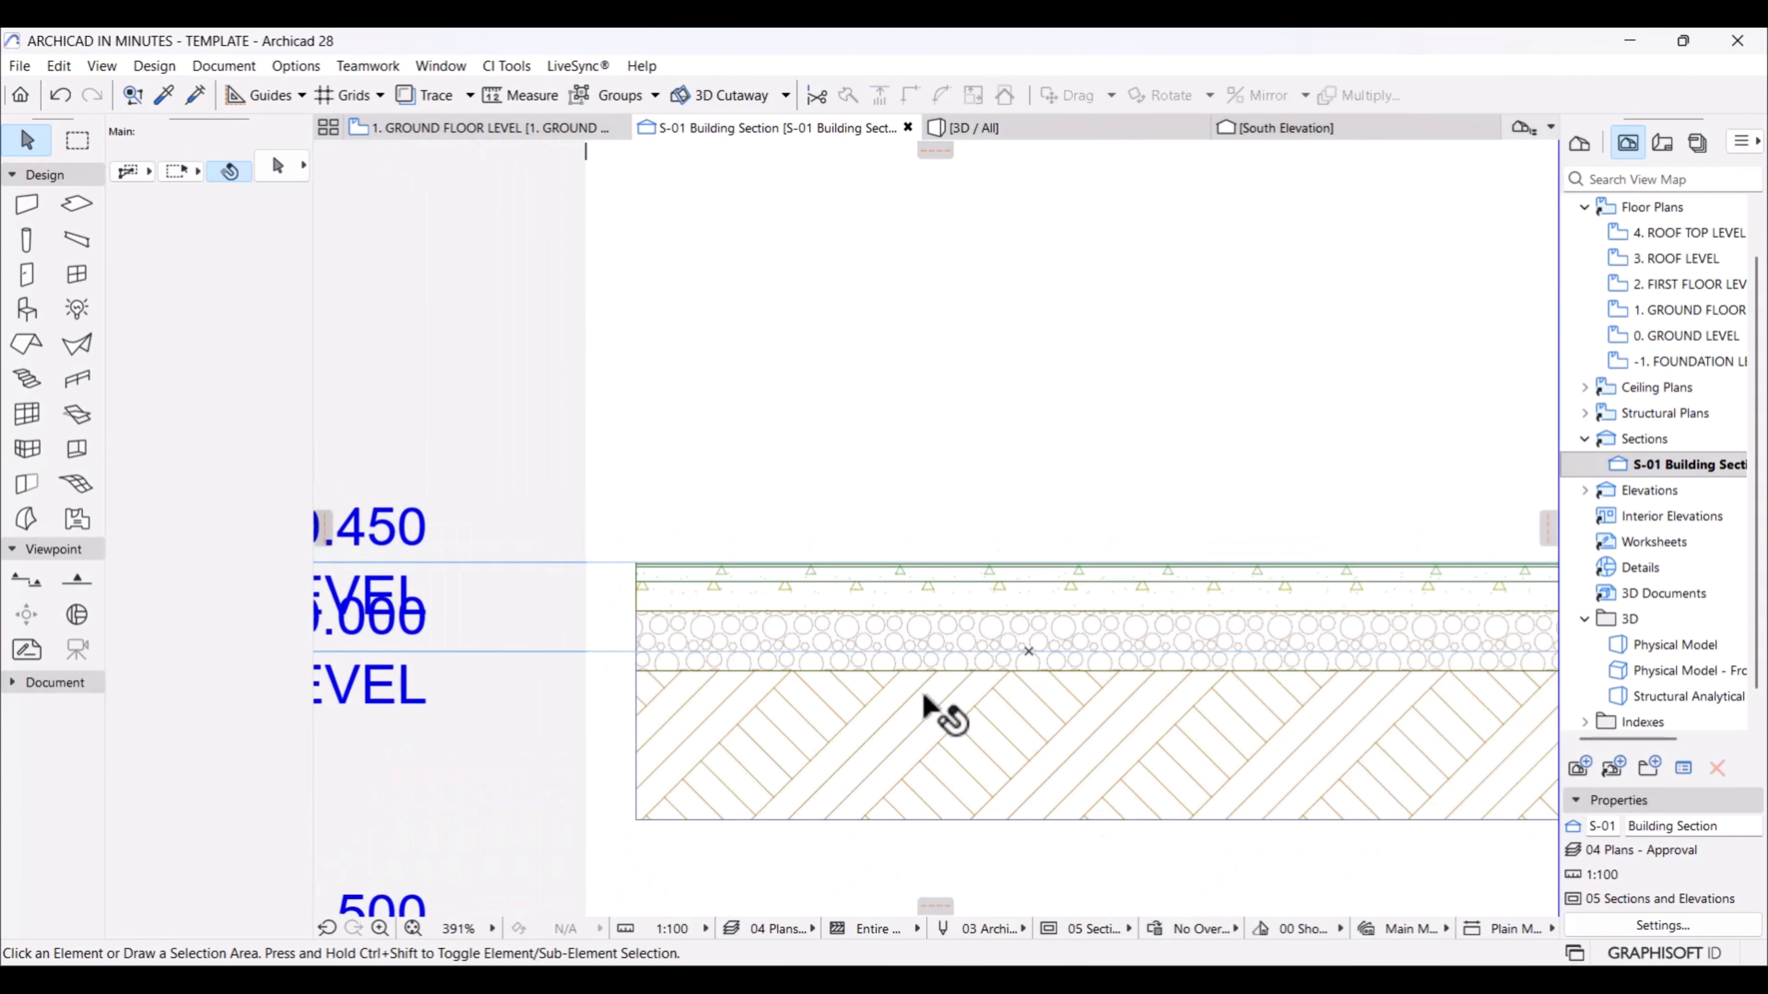
scroll(856, 710, down, 4)
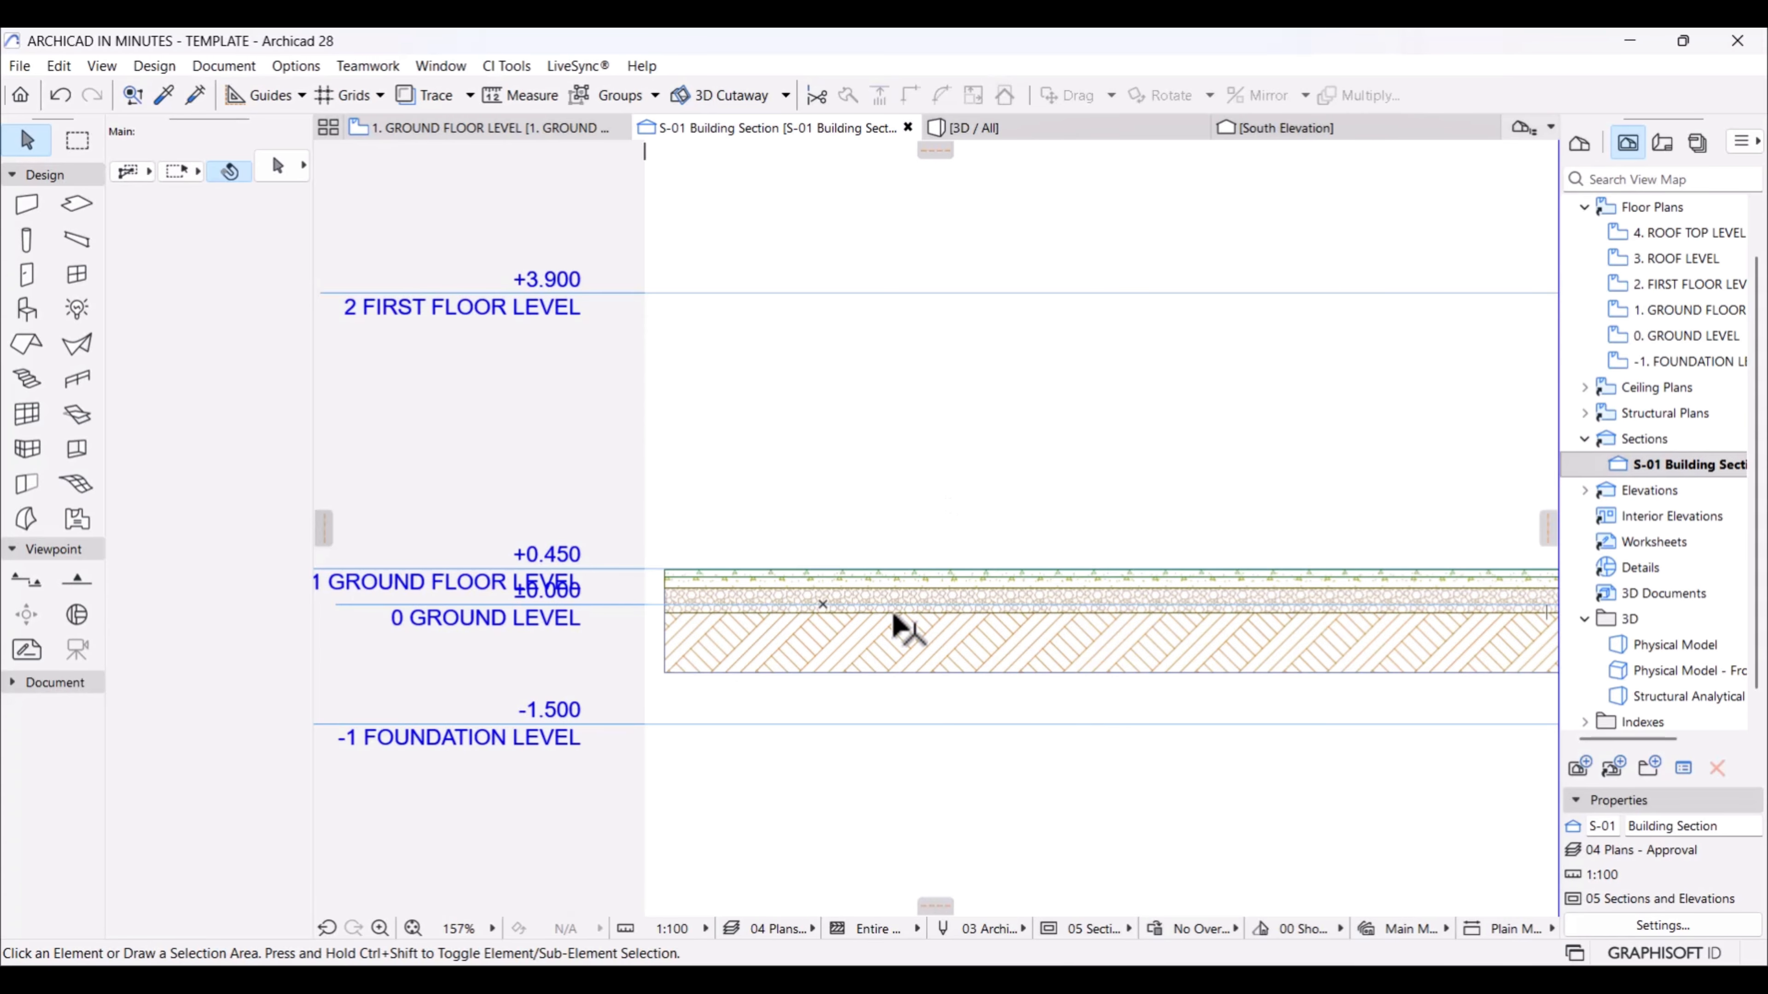
click(487, 130)
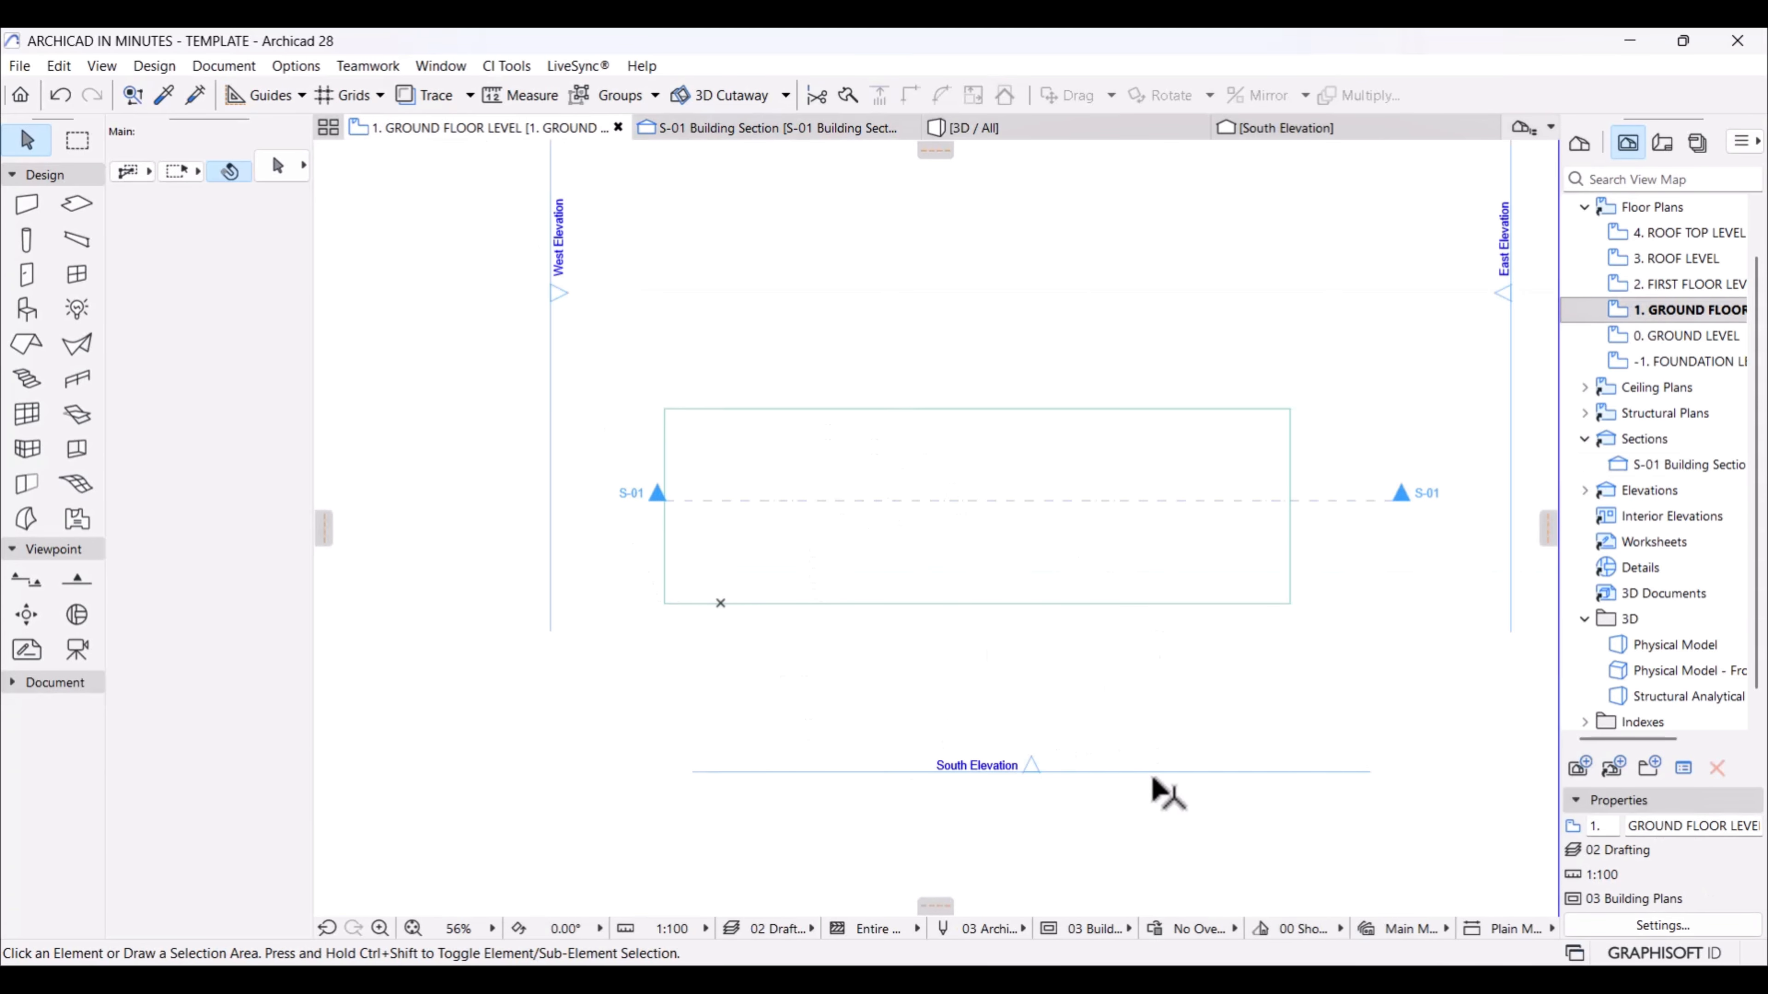
click(748, 130)
click(860, 646)
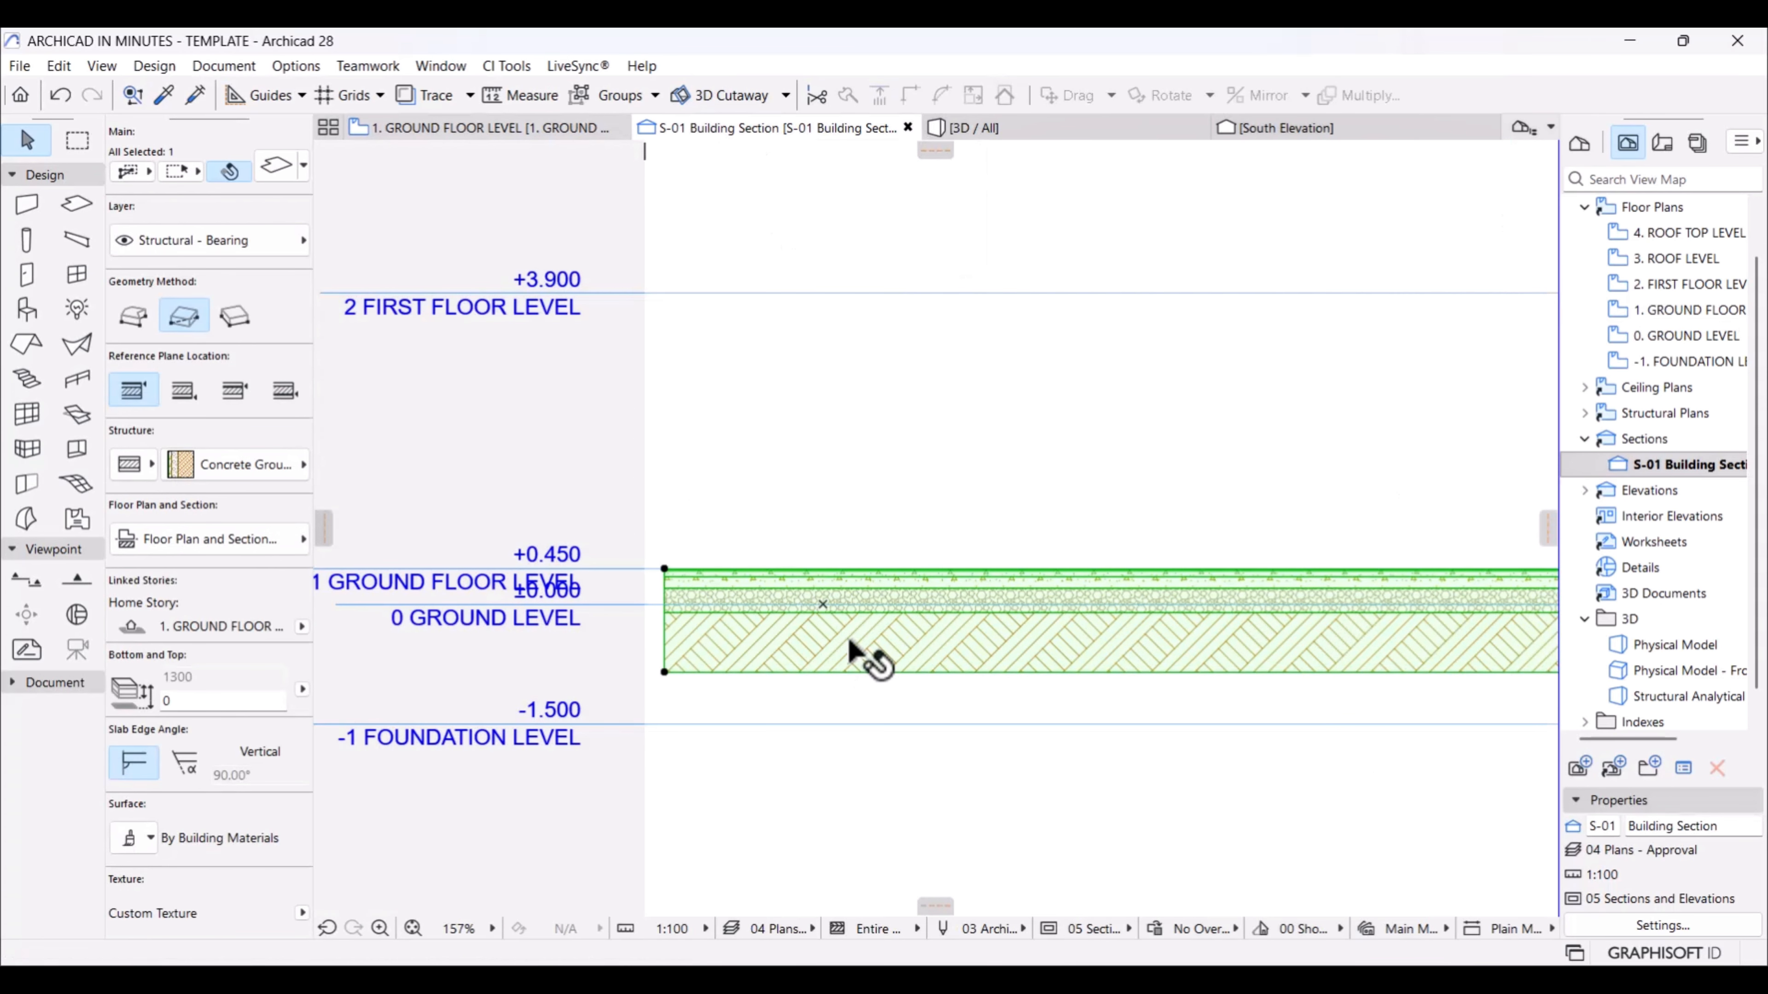
click(501, 500)
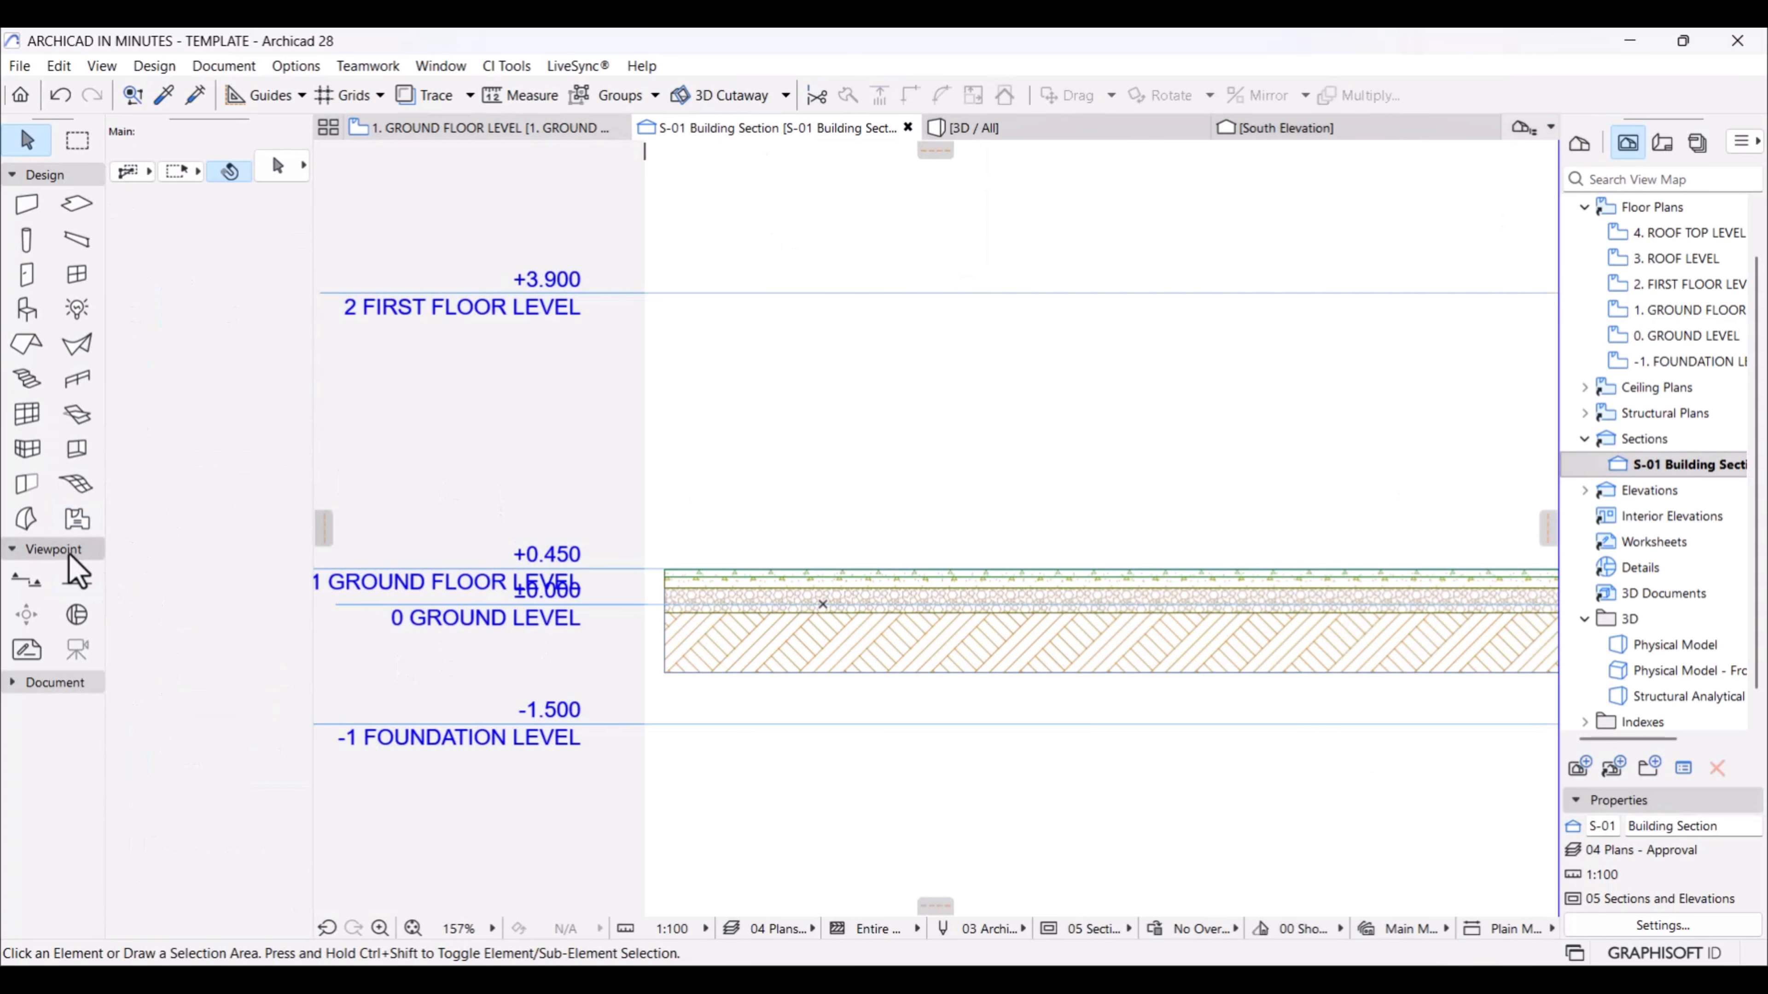
Step: Draw a rectangular fill of about 5.5 m² beneath the slab, below the foundation level line, in the building section
click(60, 683)
click(23, 921)
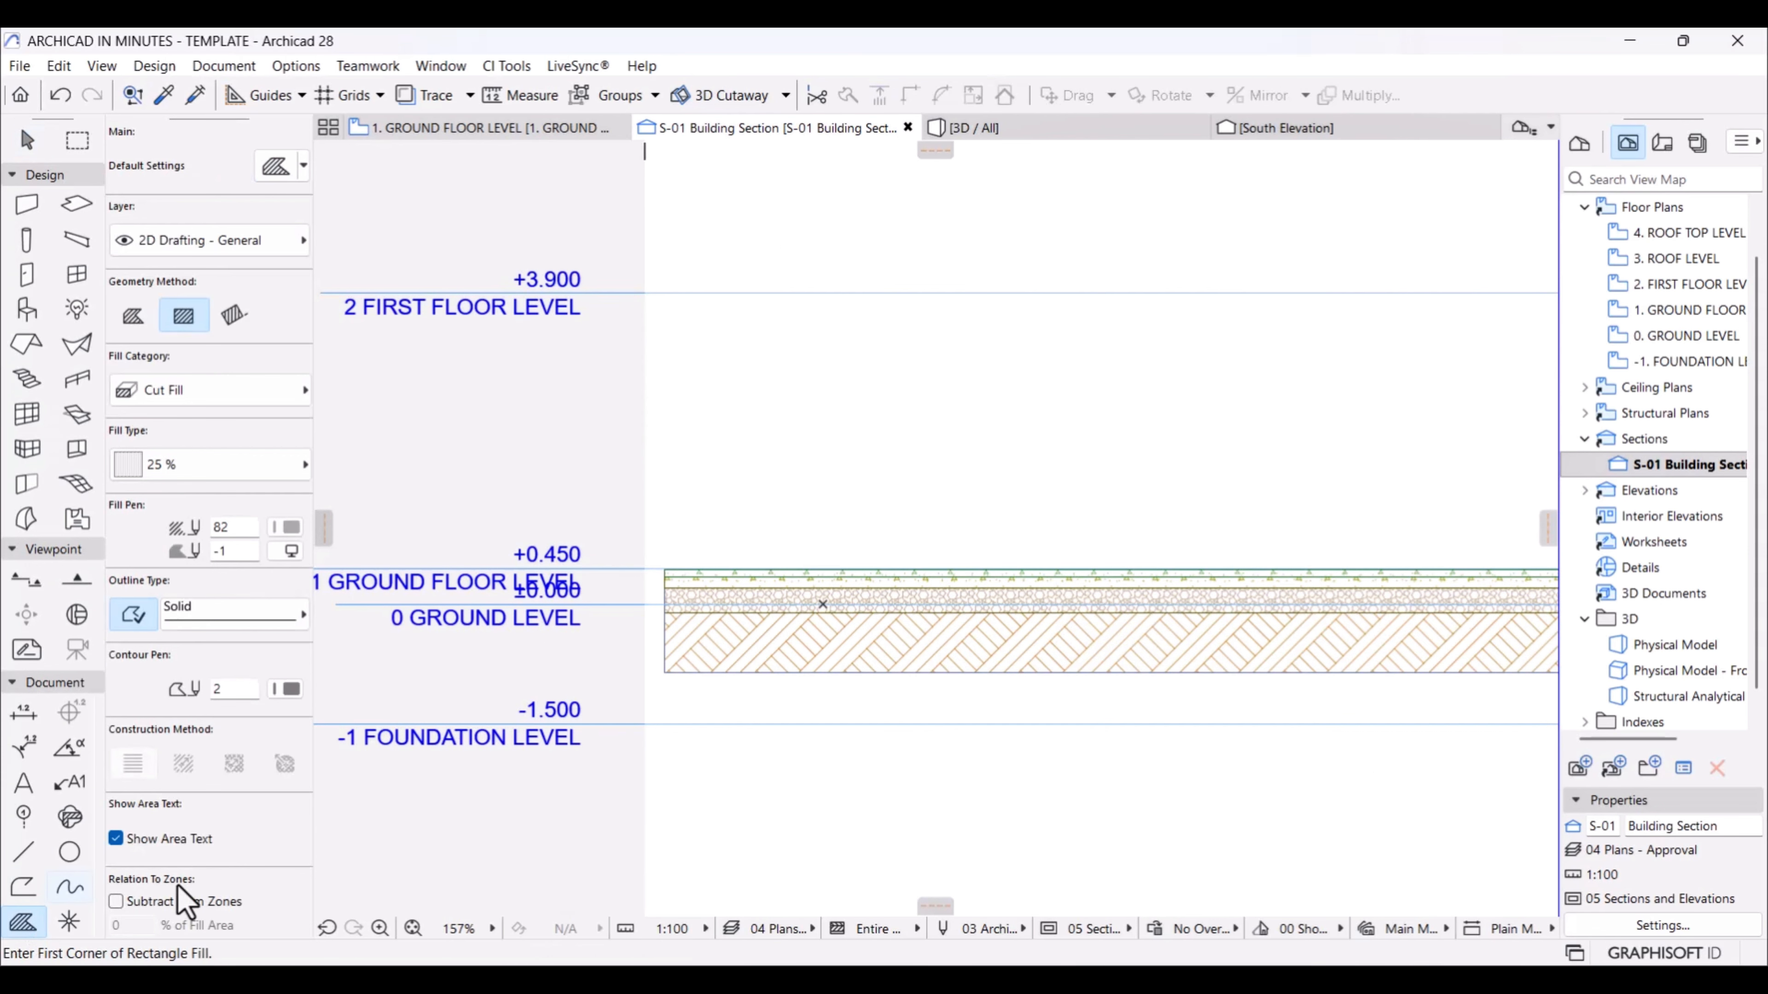
click(774, 739)
click(1148, 834)
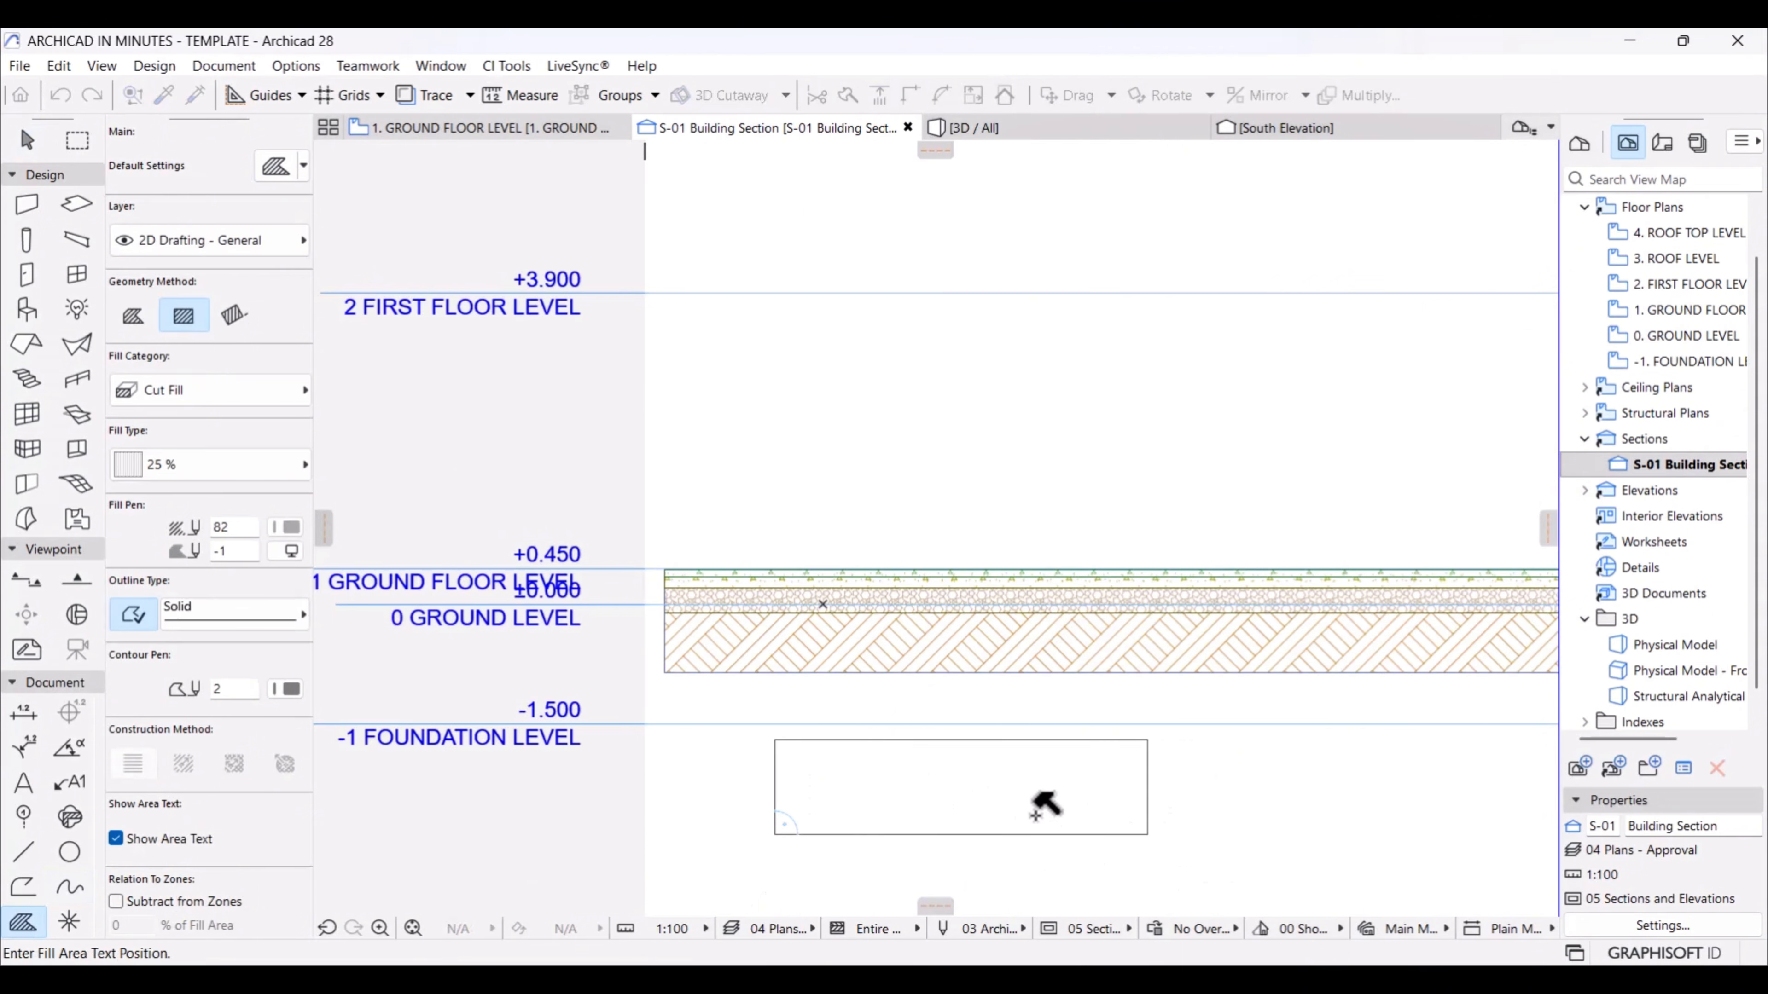
click(1044, 804)
key(Escape)
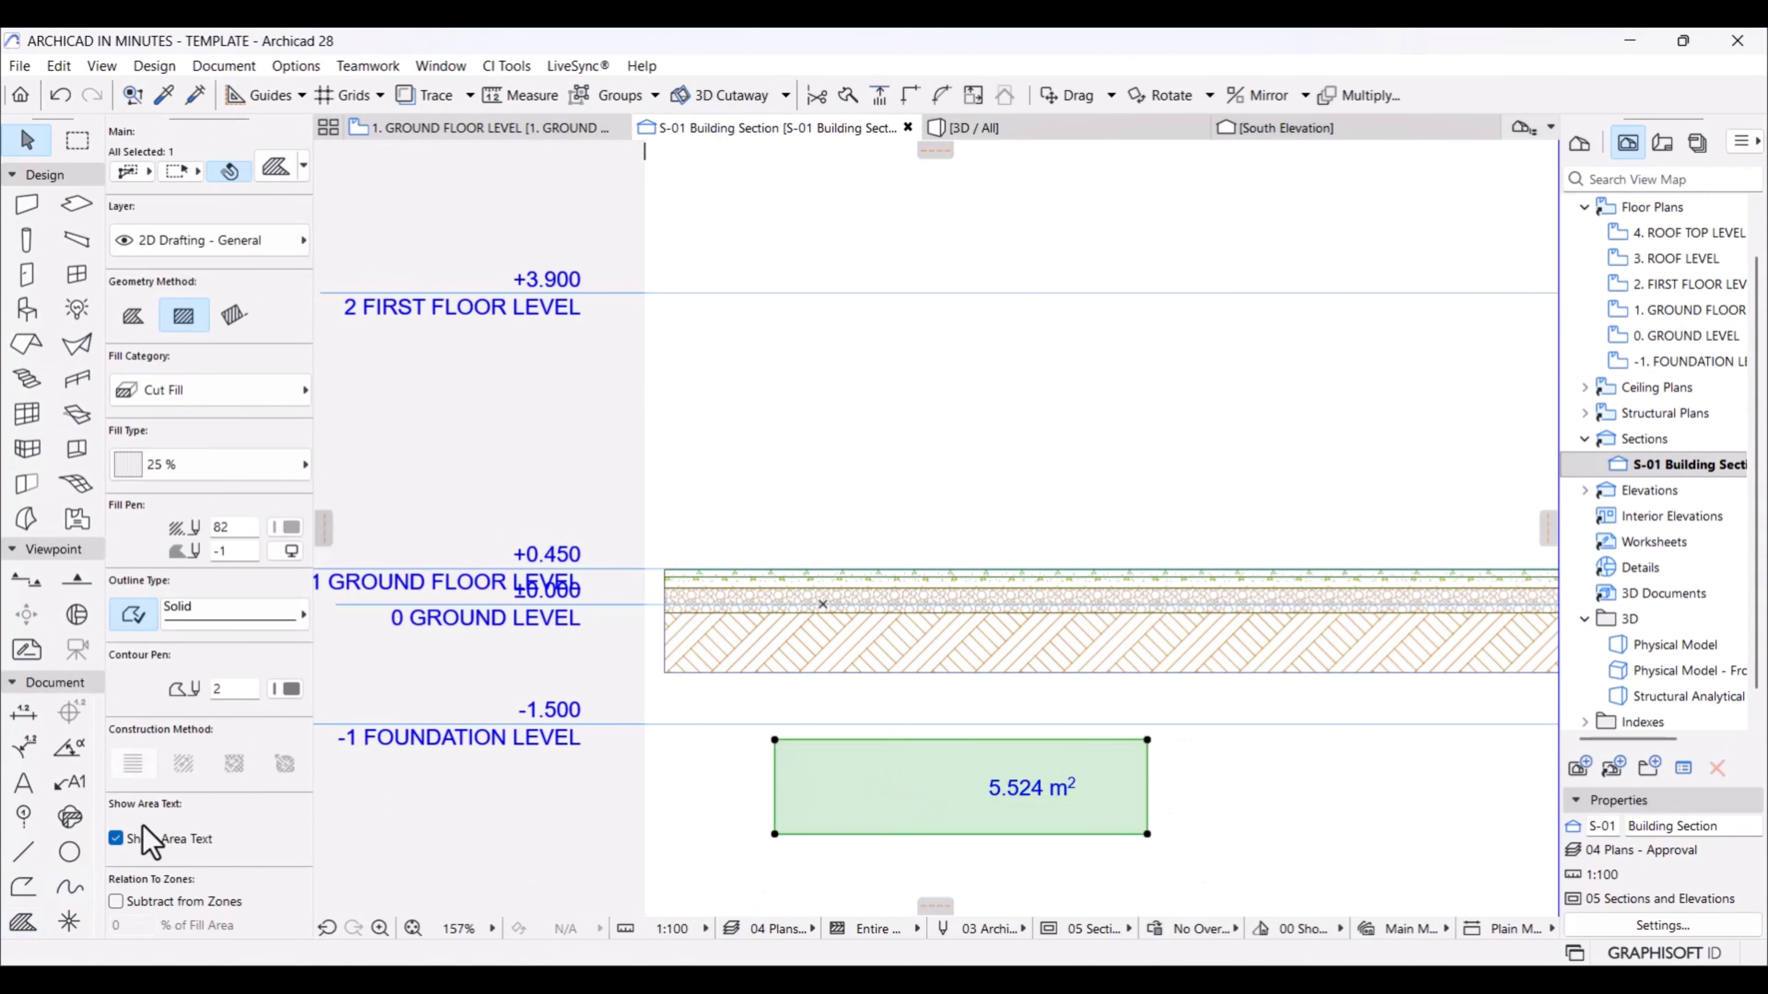
Step: Hide the fill's area text, switch it to the building material fill category and assign Gravel
click(145, 836)
click(238, 464)
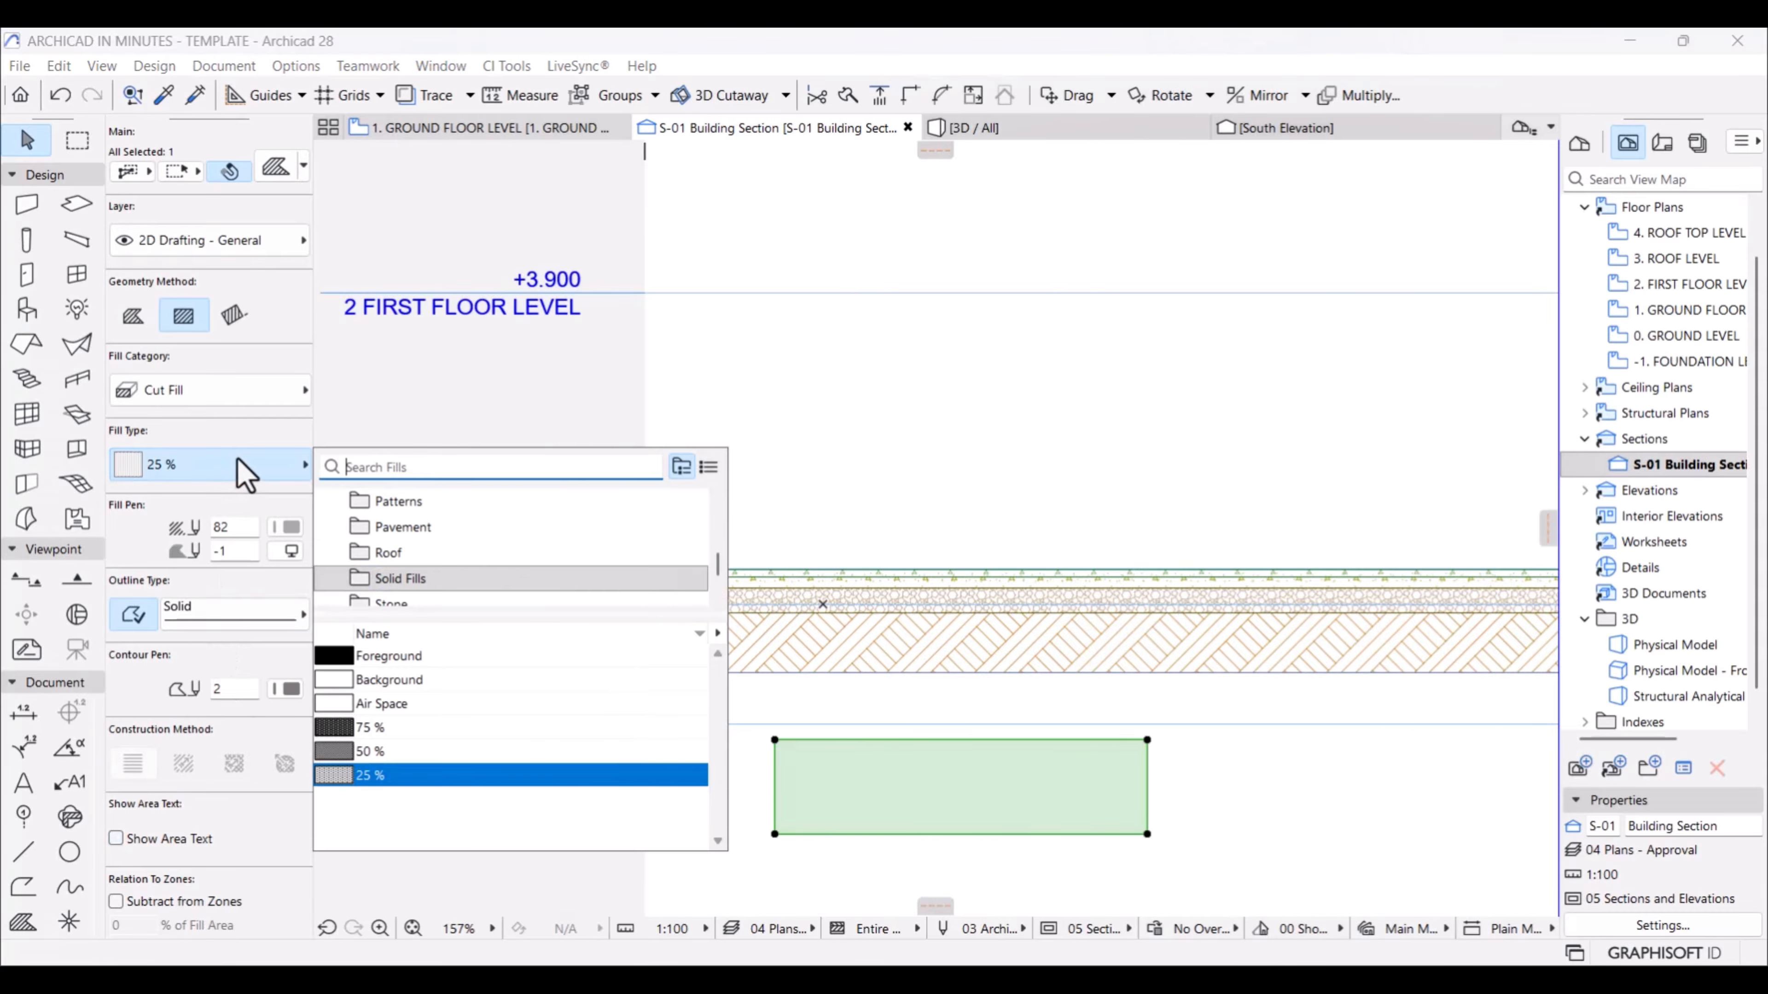
click(236, 459)
click(209, 392)
click(385, 471)
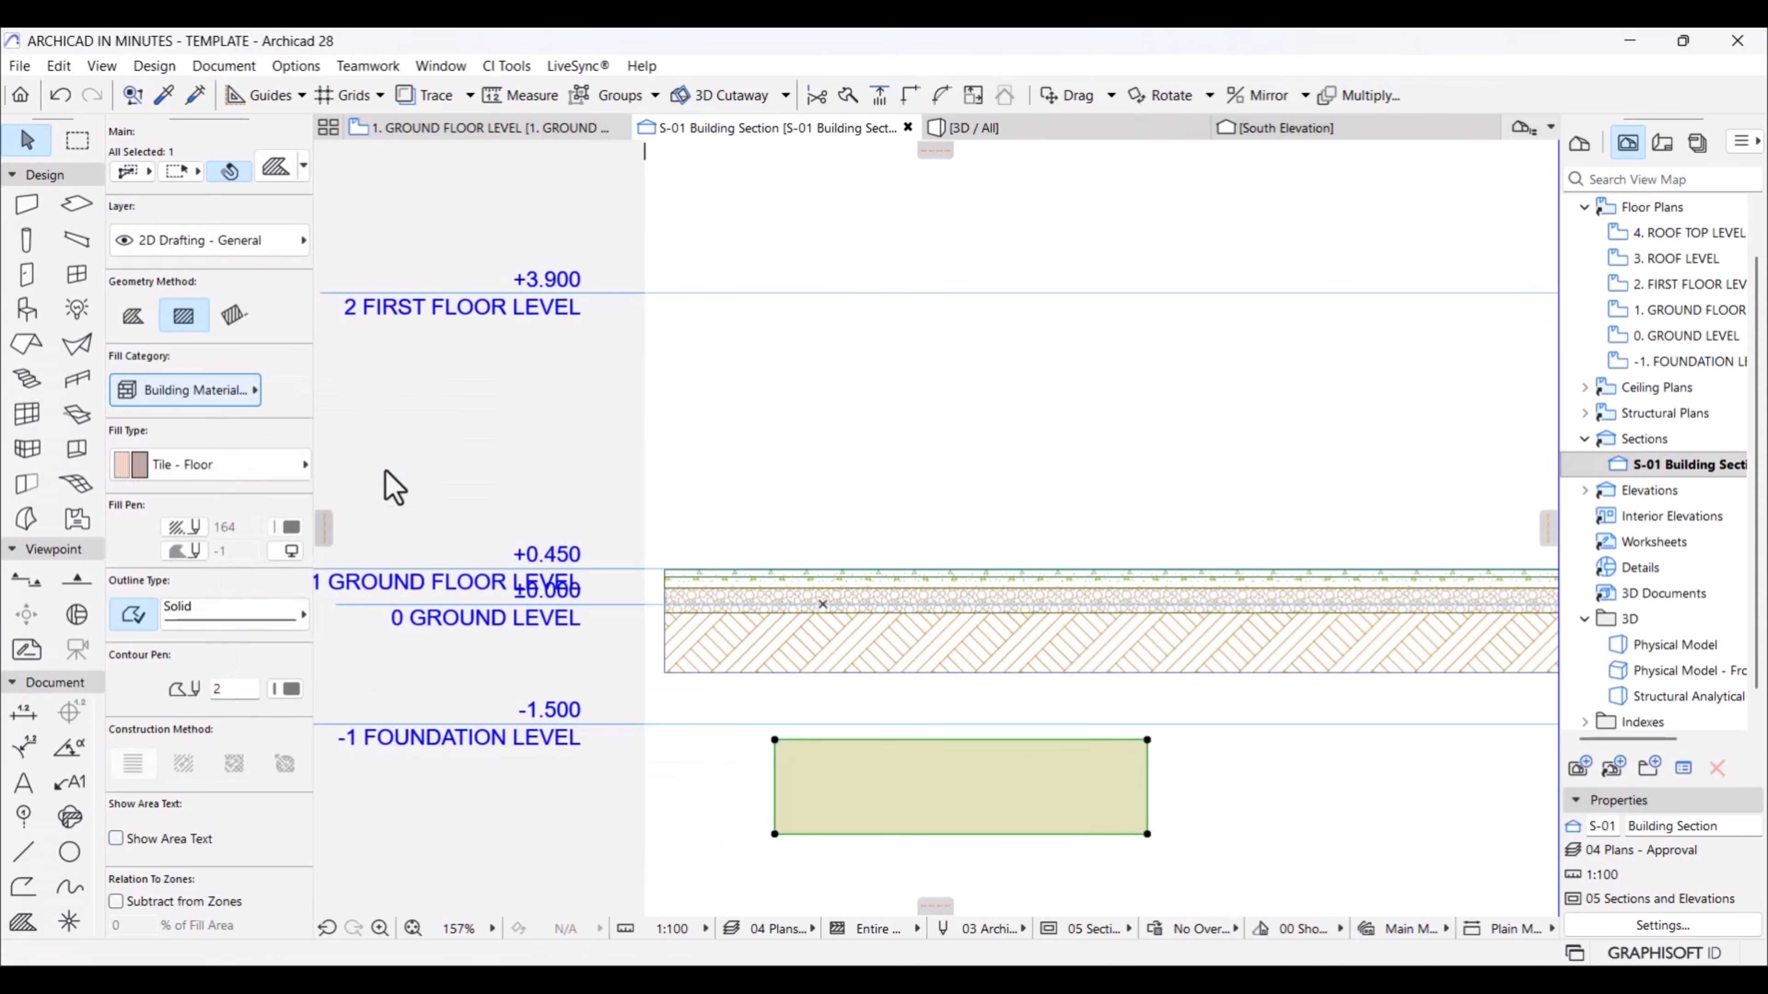
click(226, 465)
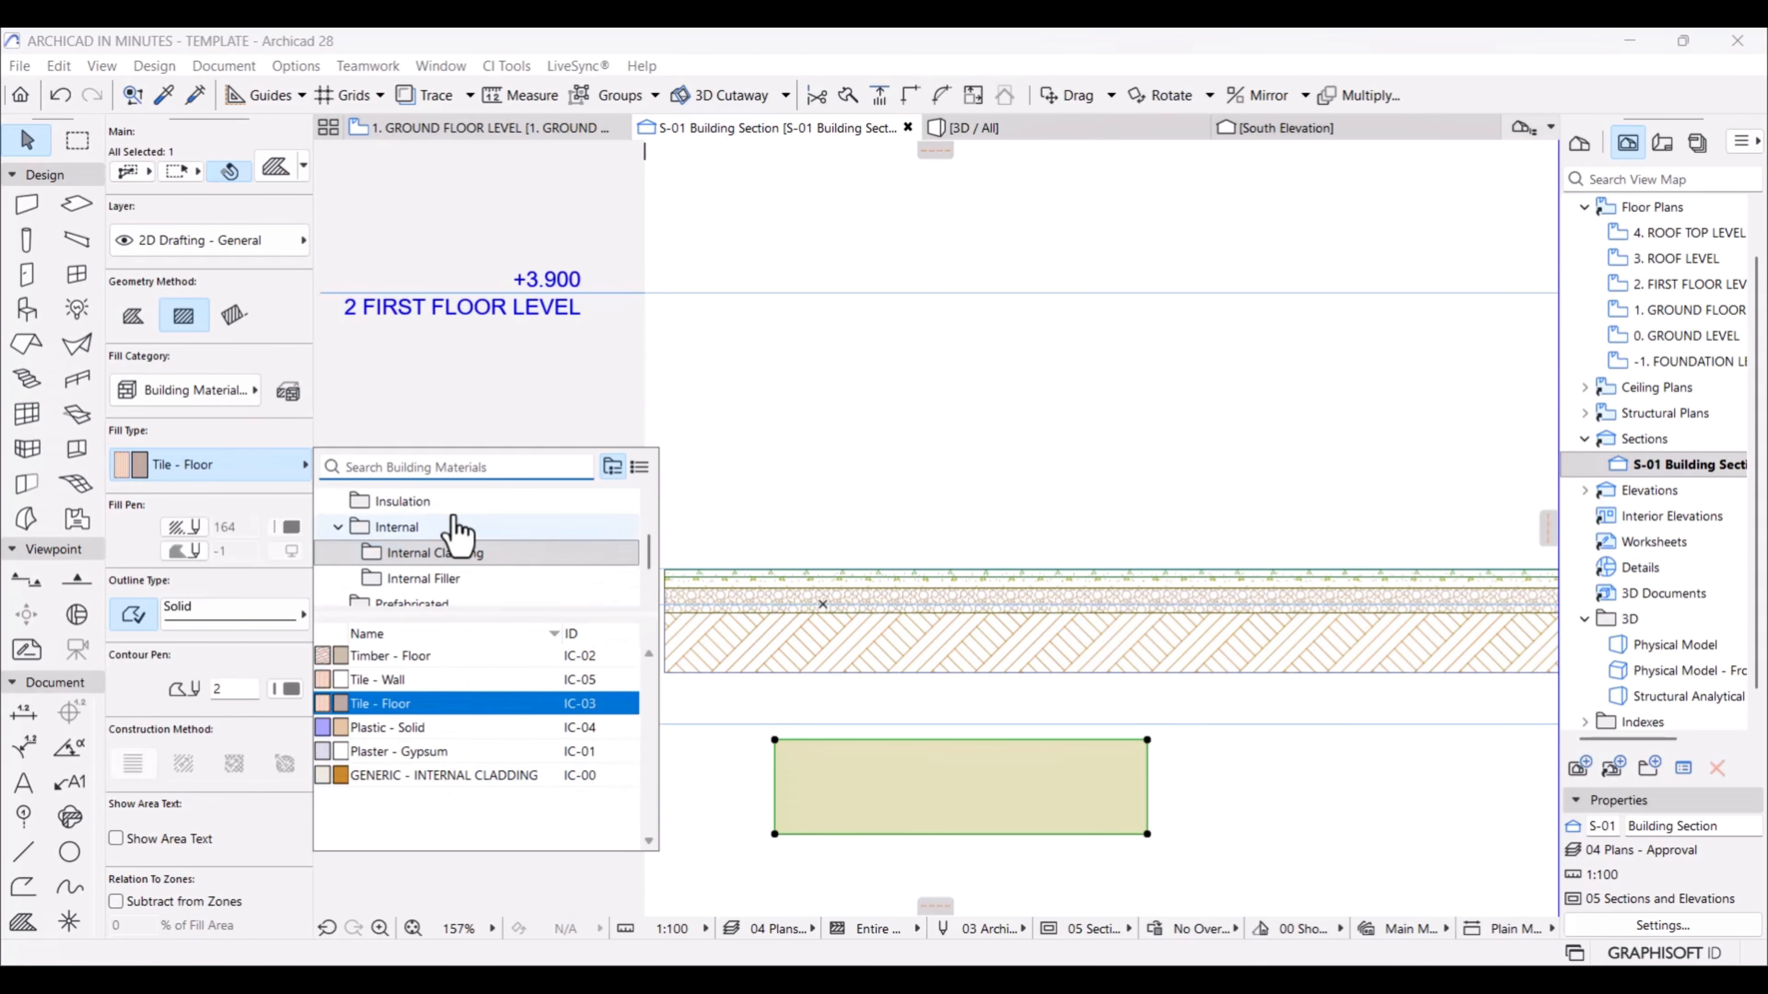
text(gr)
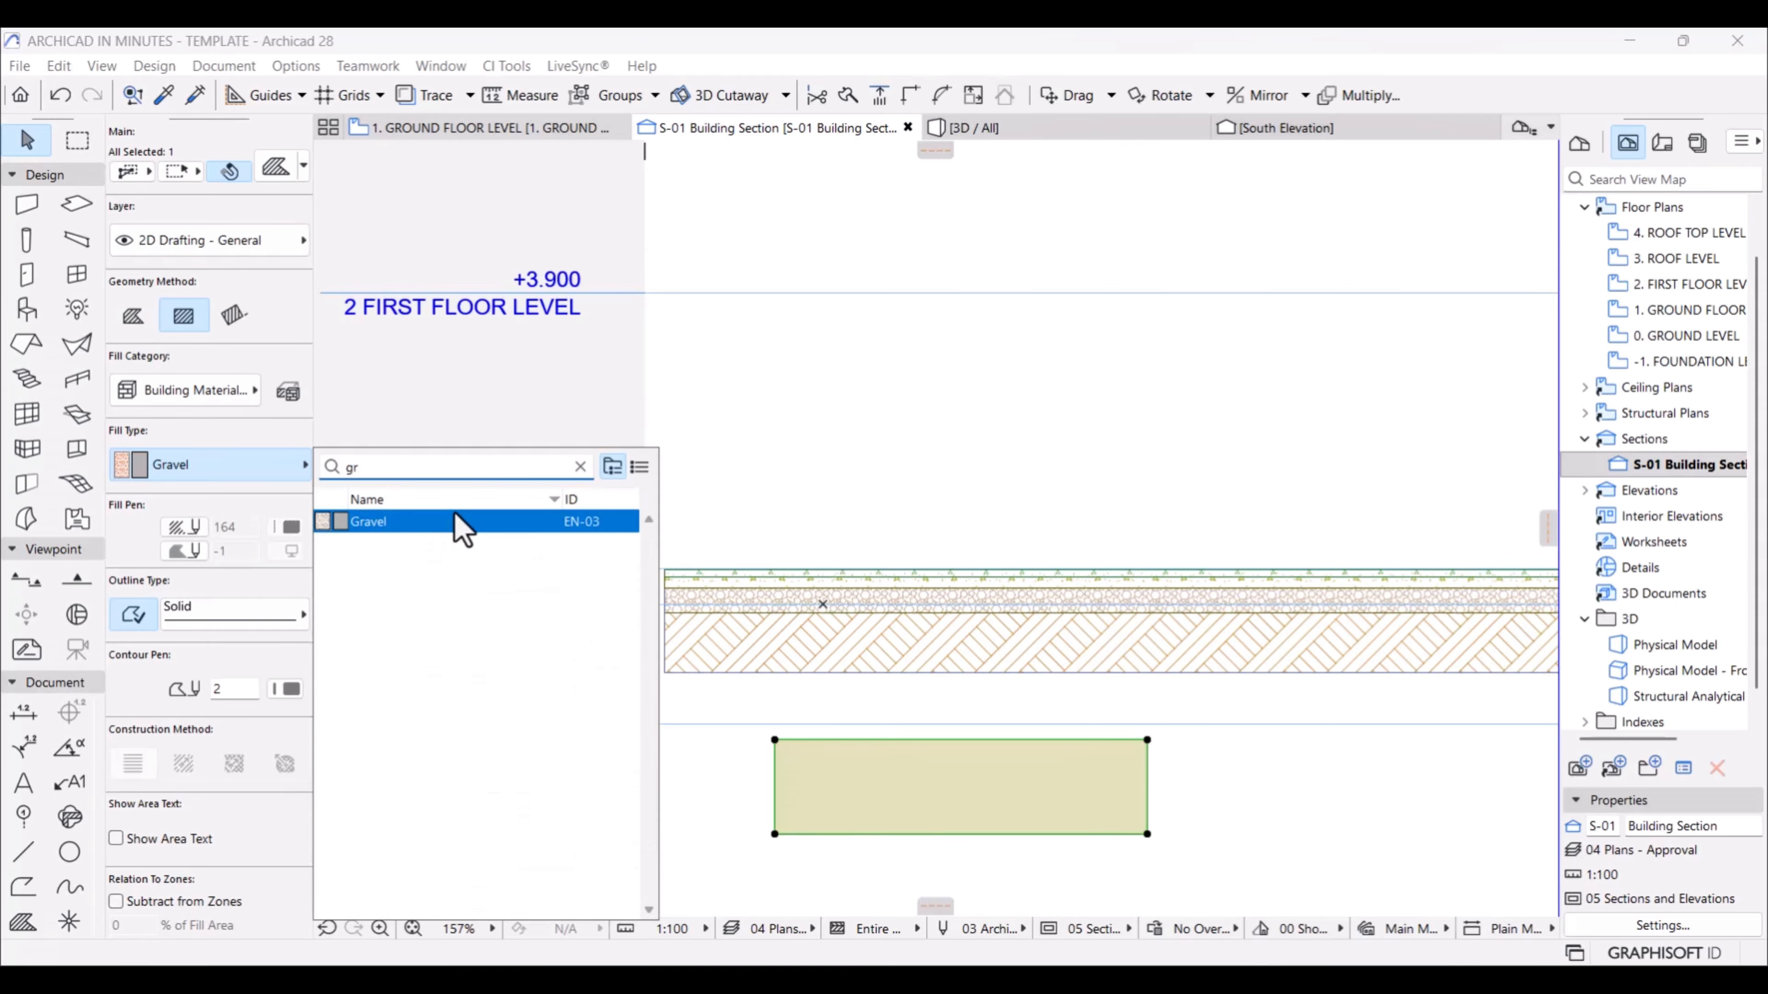
click(462, 529)
Step: Move the gravel fill about 1.3 m horizontally to the left so its left edge aligns with the slab's end
key(ctrl+d)
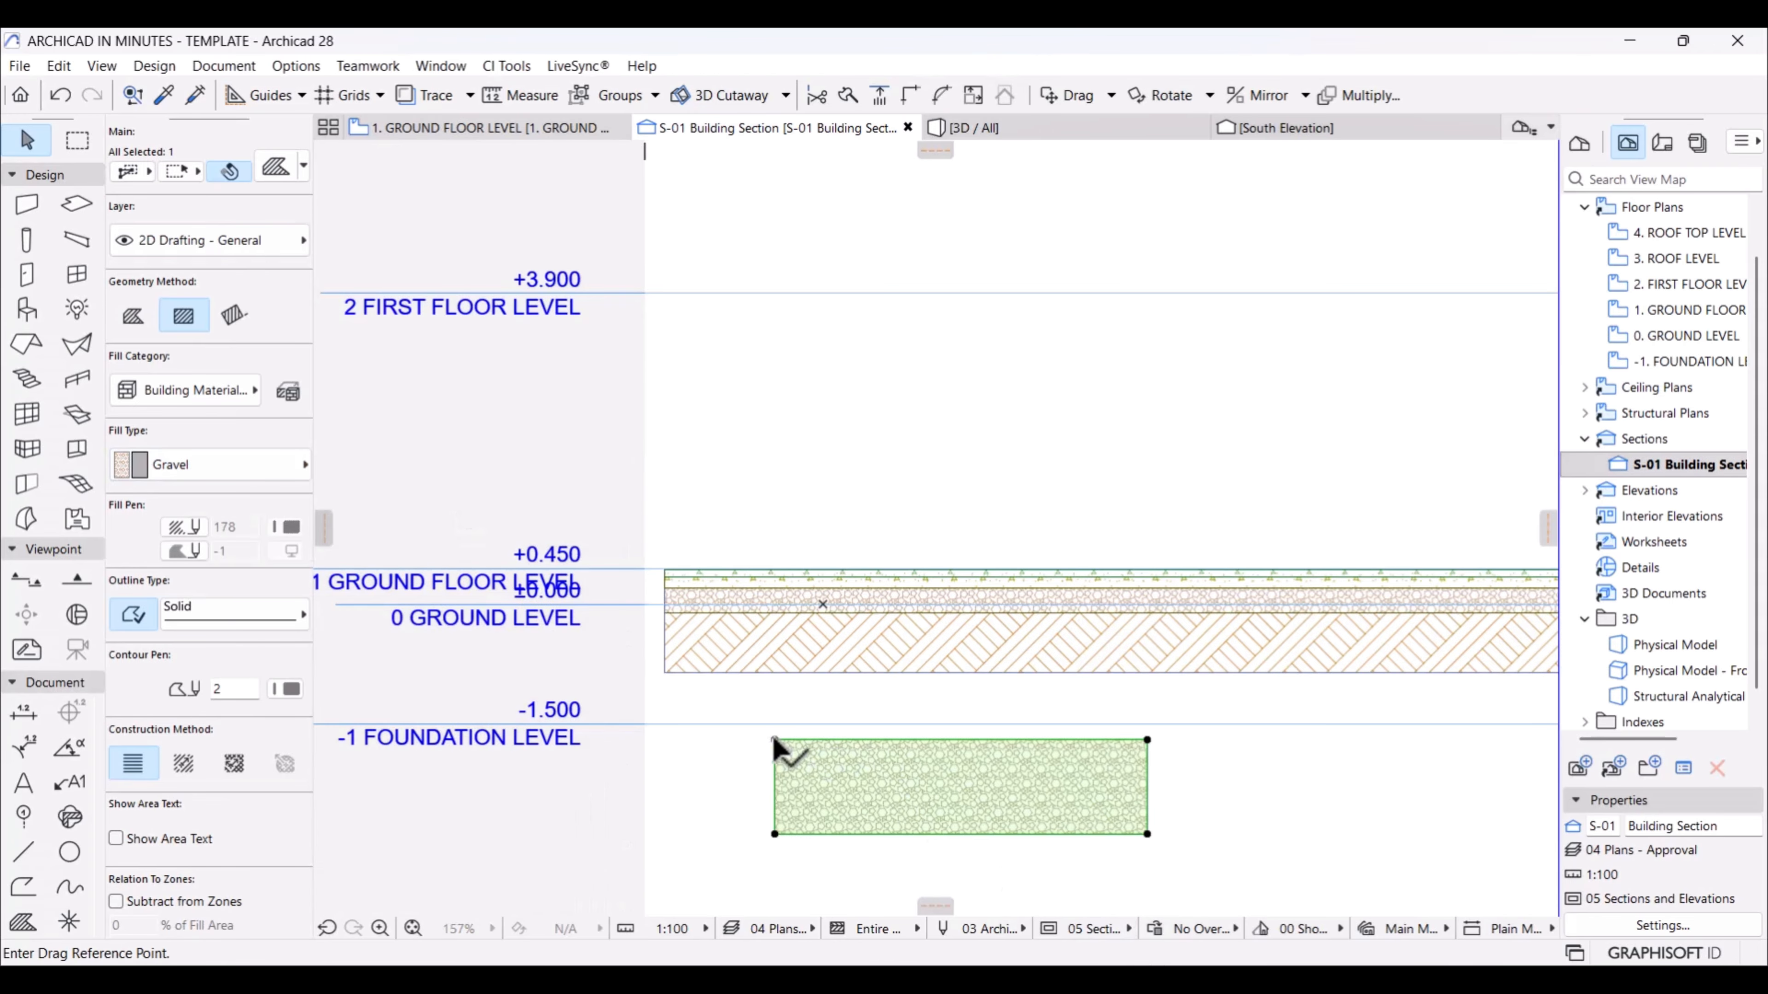
click(776, 740)
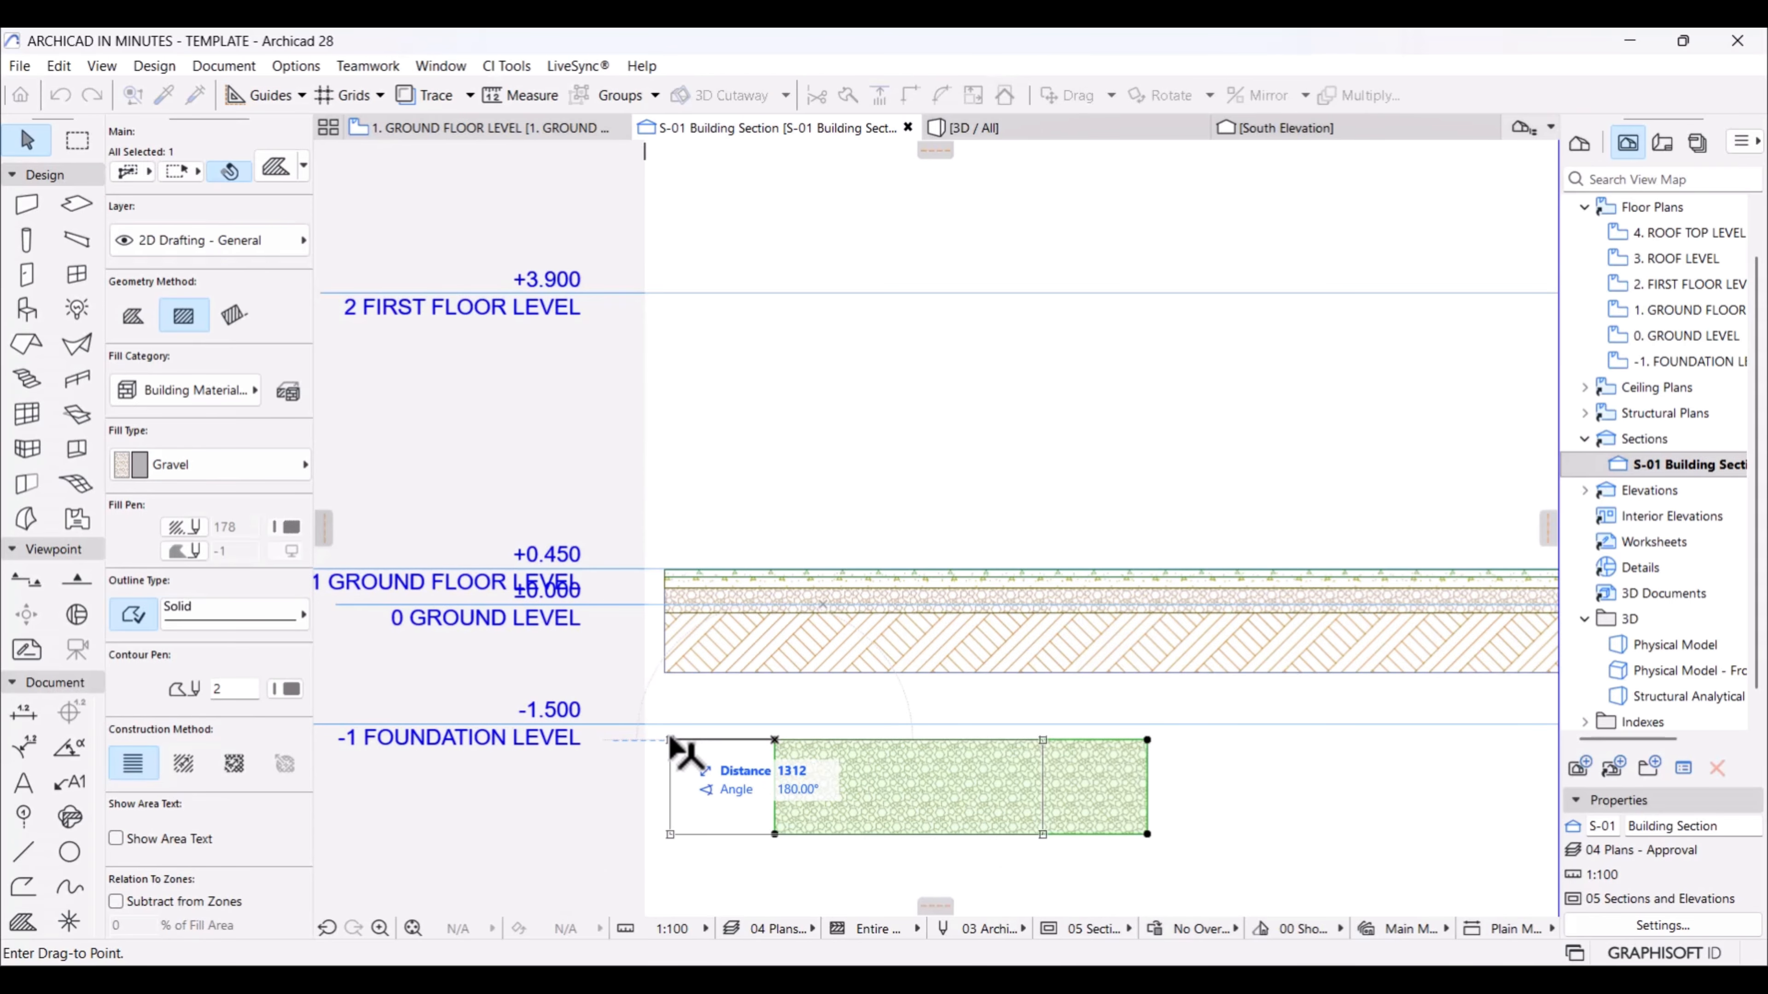
click(666, 740)
scroll(696, 710, down, 3)
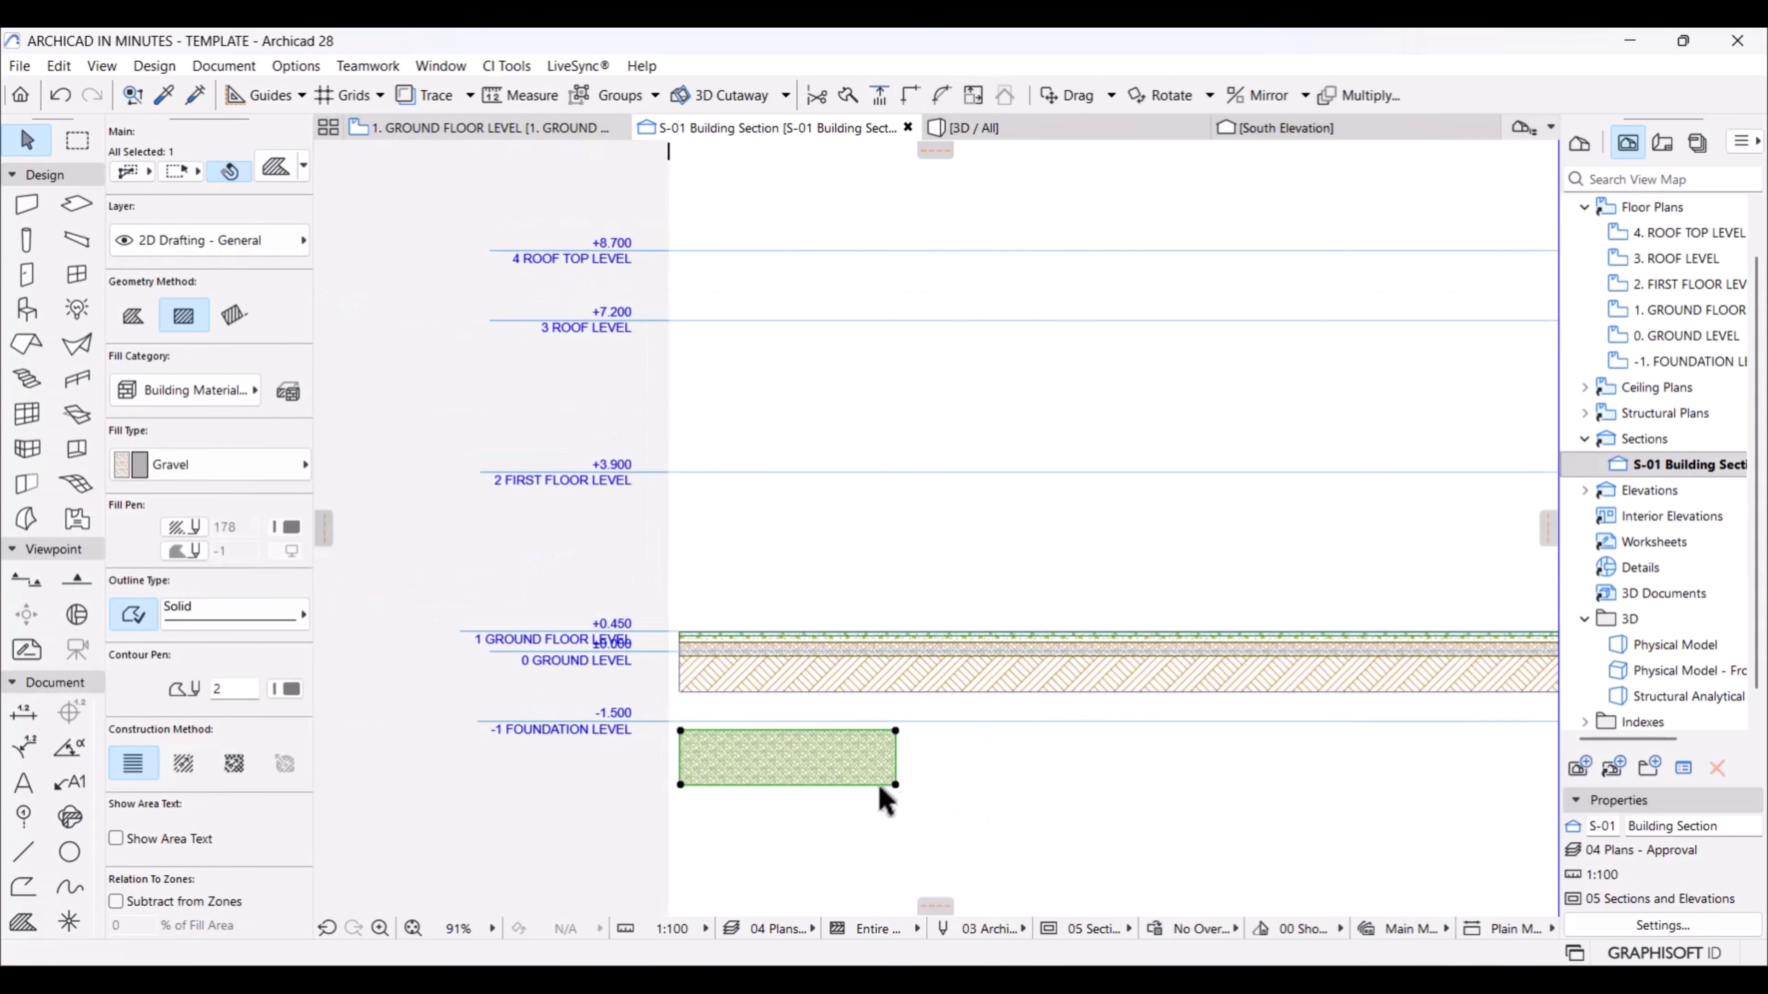
Step: Stretch the gravel fill's right edge horizontally to the right so the fill extends further beneath the slab in the section
click(896, 758)
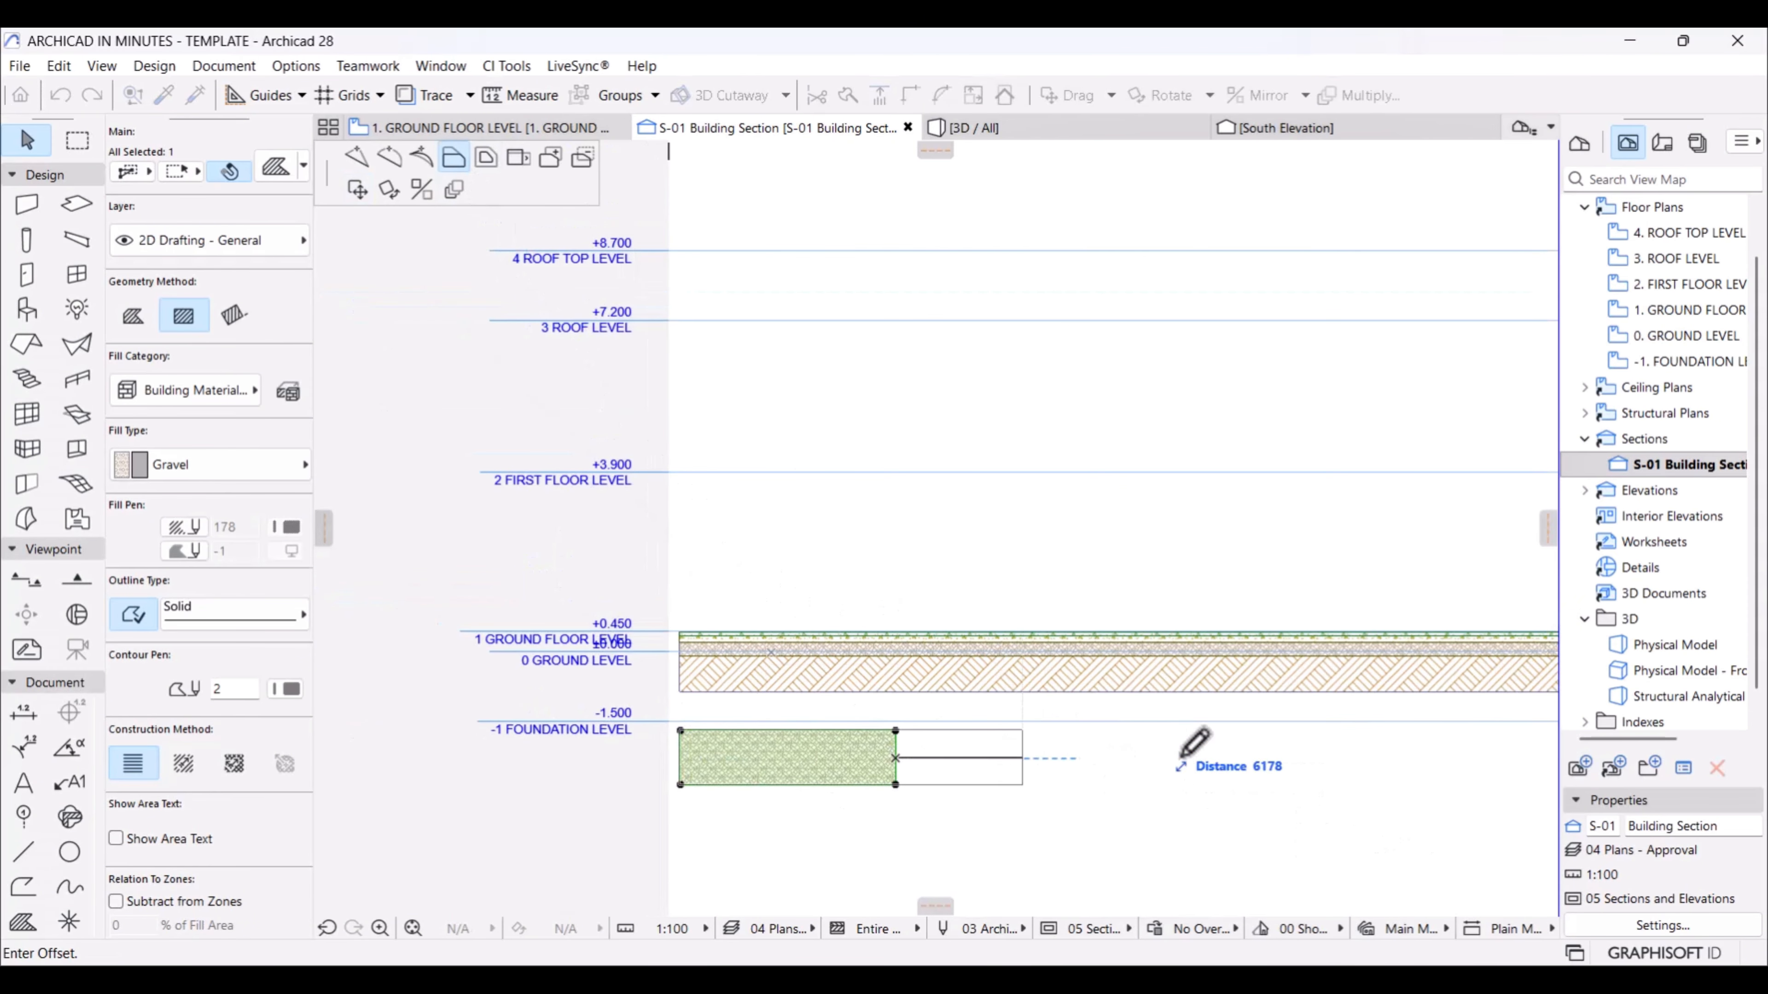
click(1374, 766)
key(Escape)
Step: Check the gravel fill in the section against the slab in the 3D view and on the ground floor plan
scroll(1054, 721, up, 10)
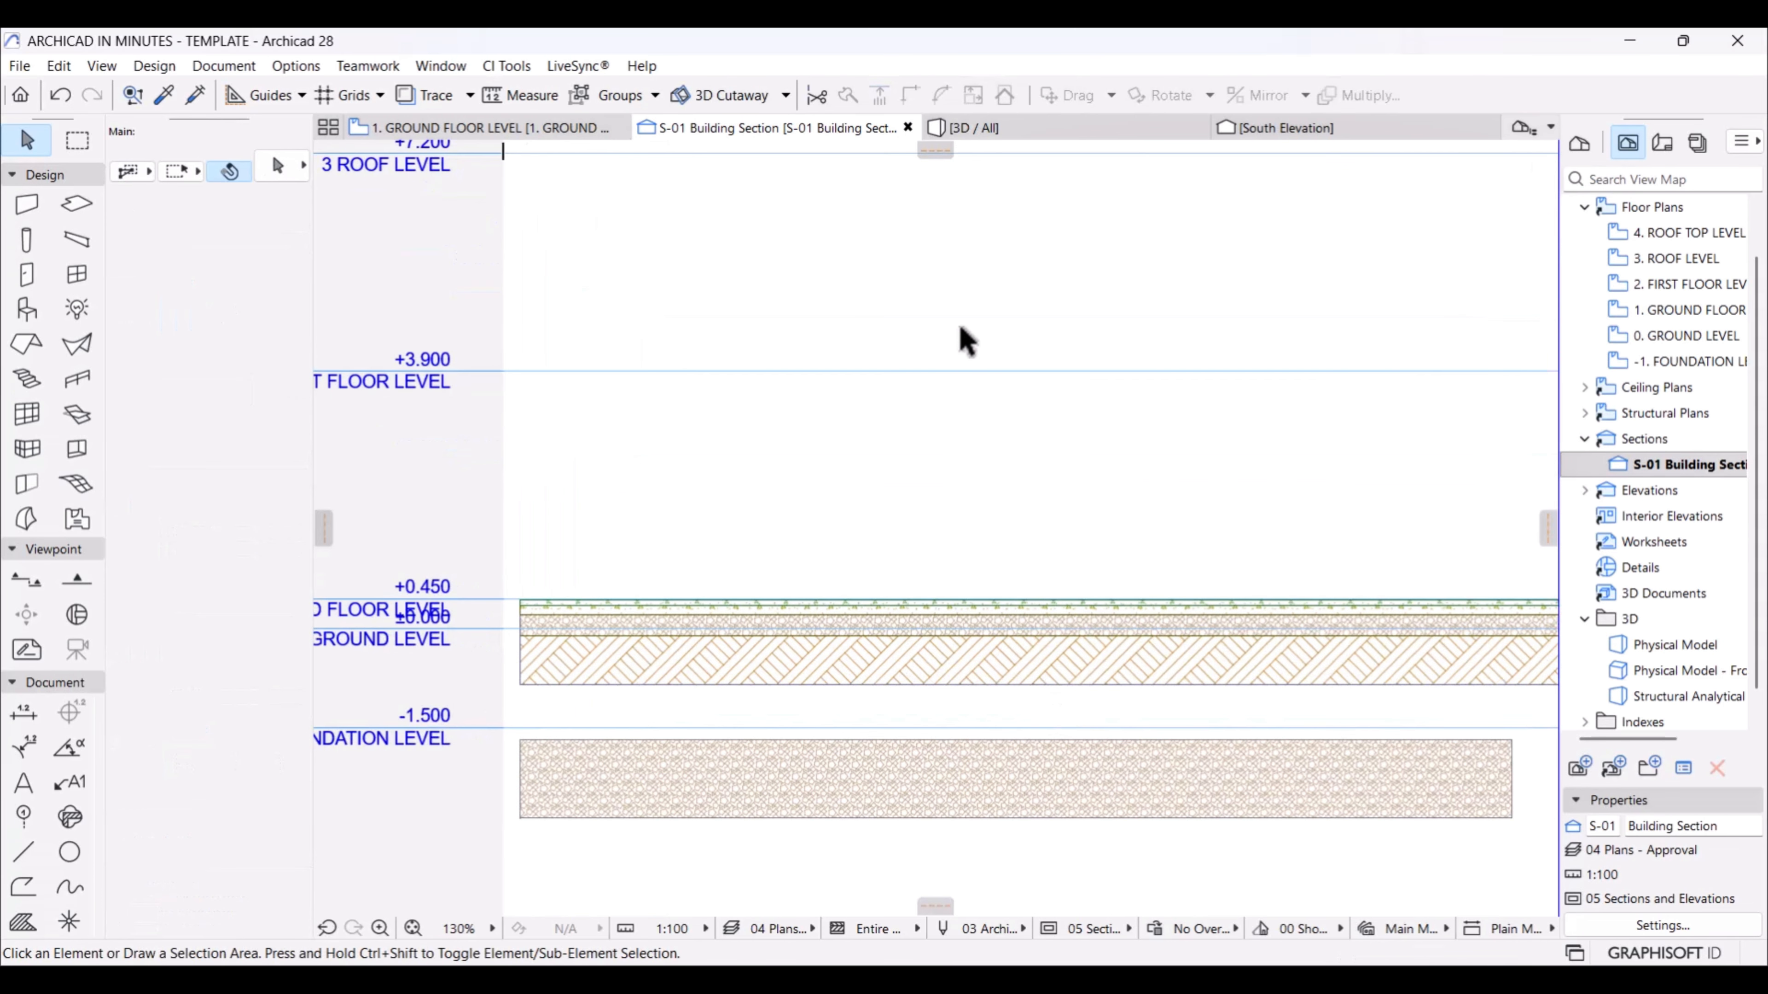
scroll(1034, 745, down, 4)
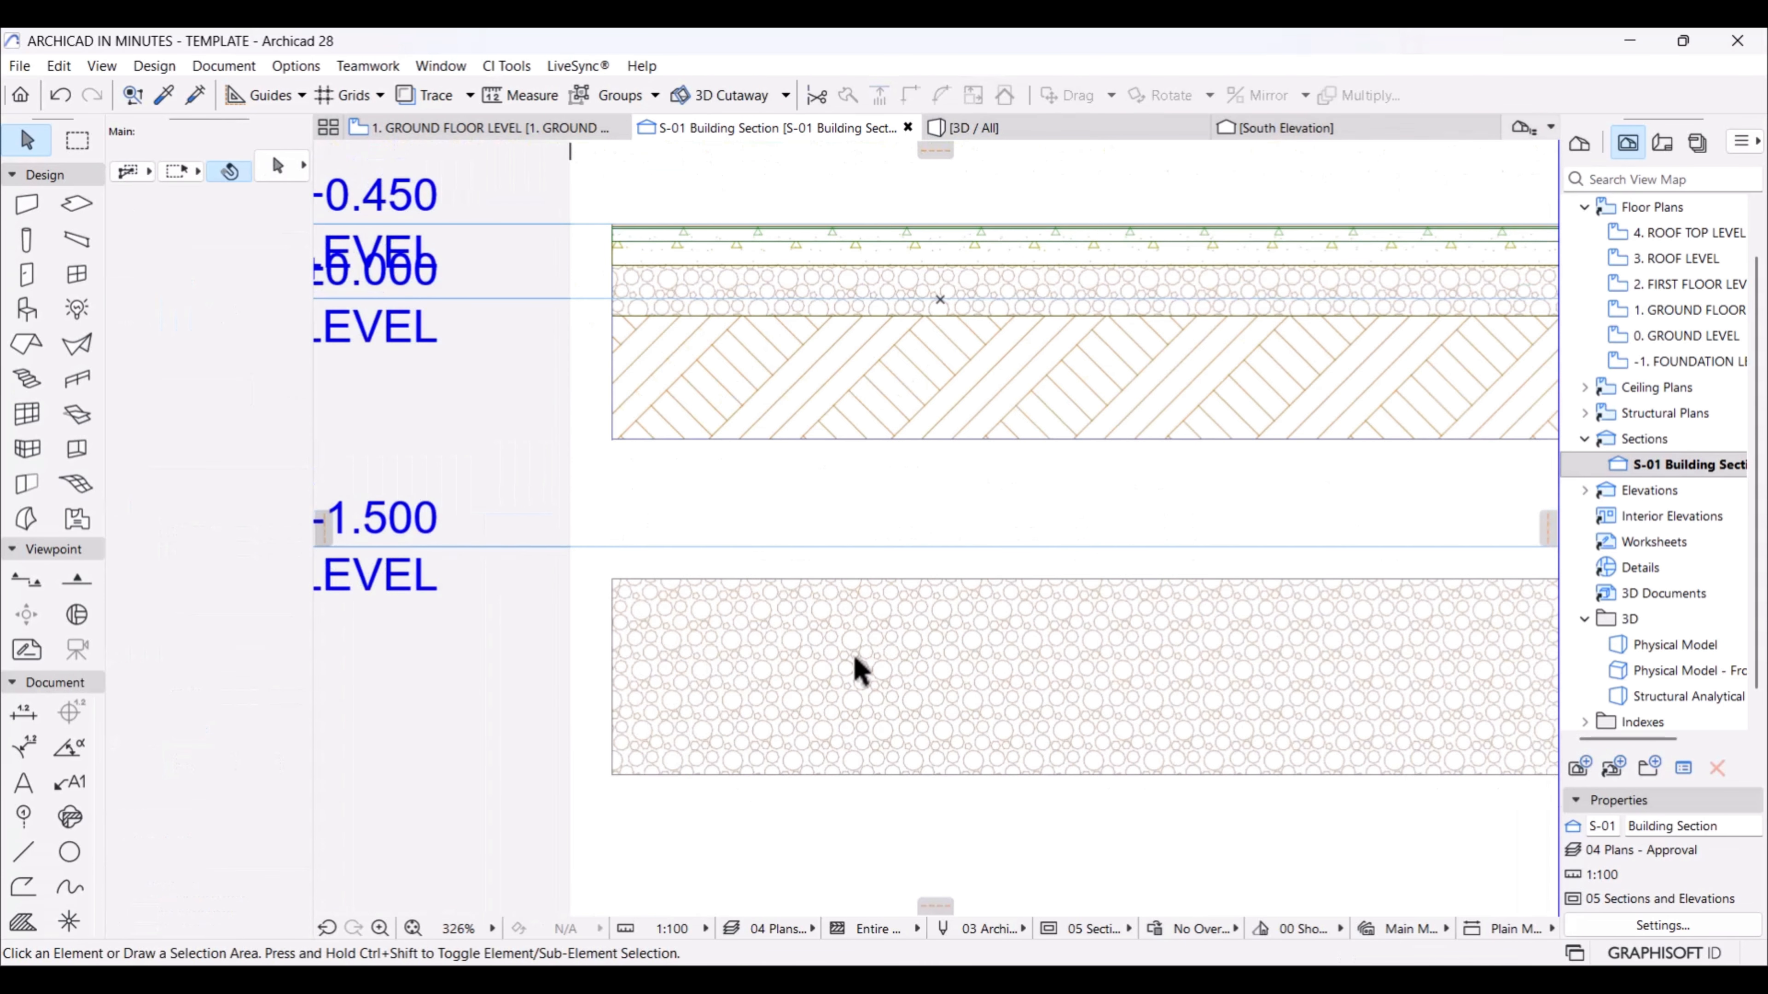
click(936, 641)
key(Escape)
click(1091, 132)
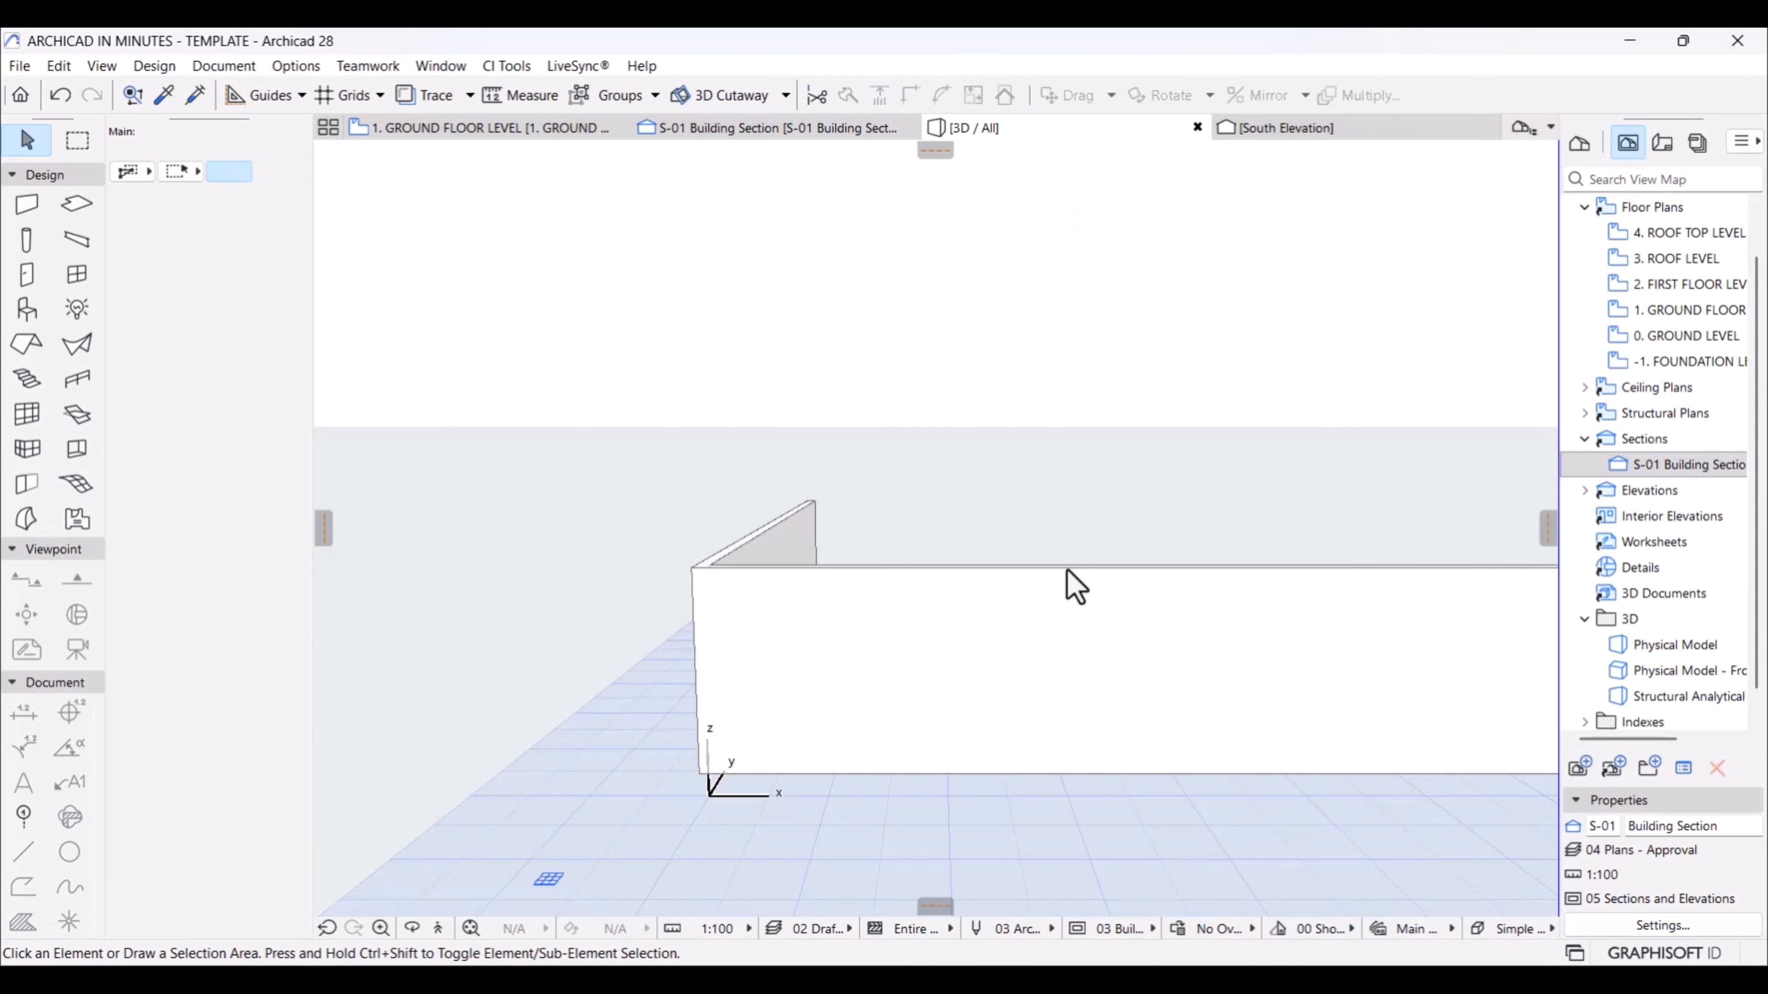
scroll(711, 696, up, 3)
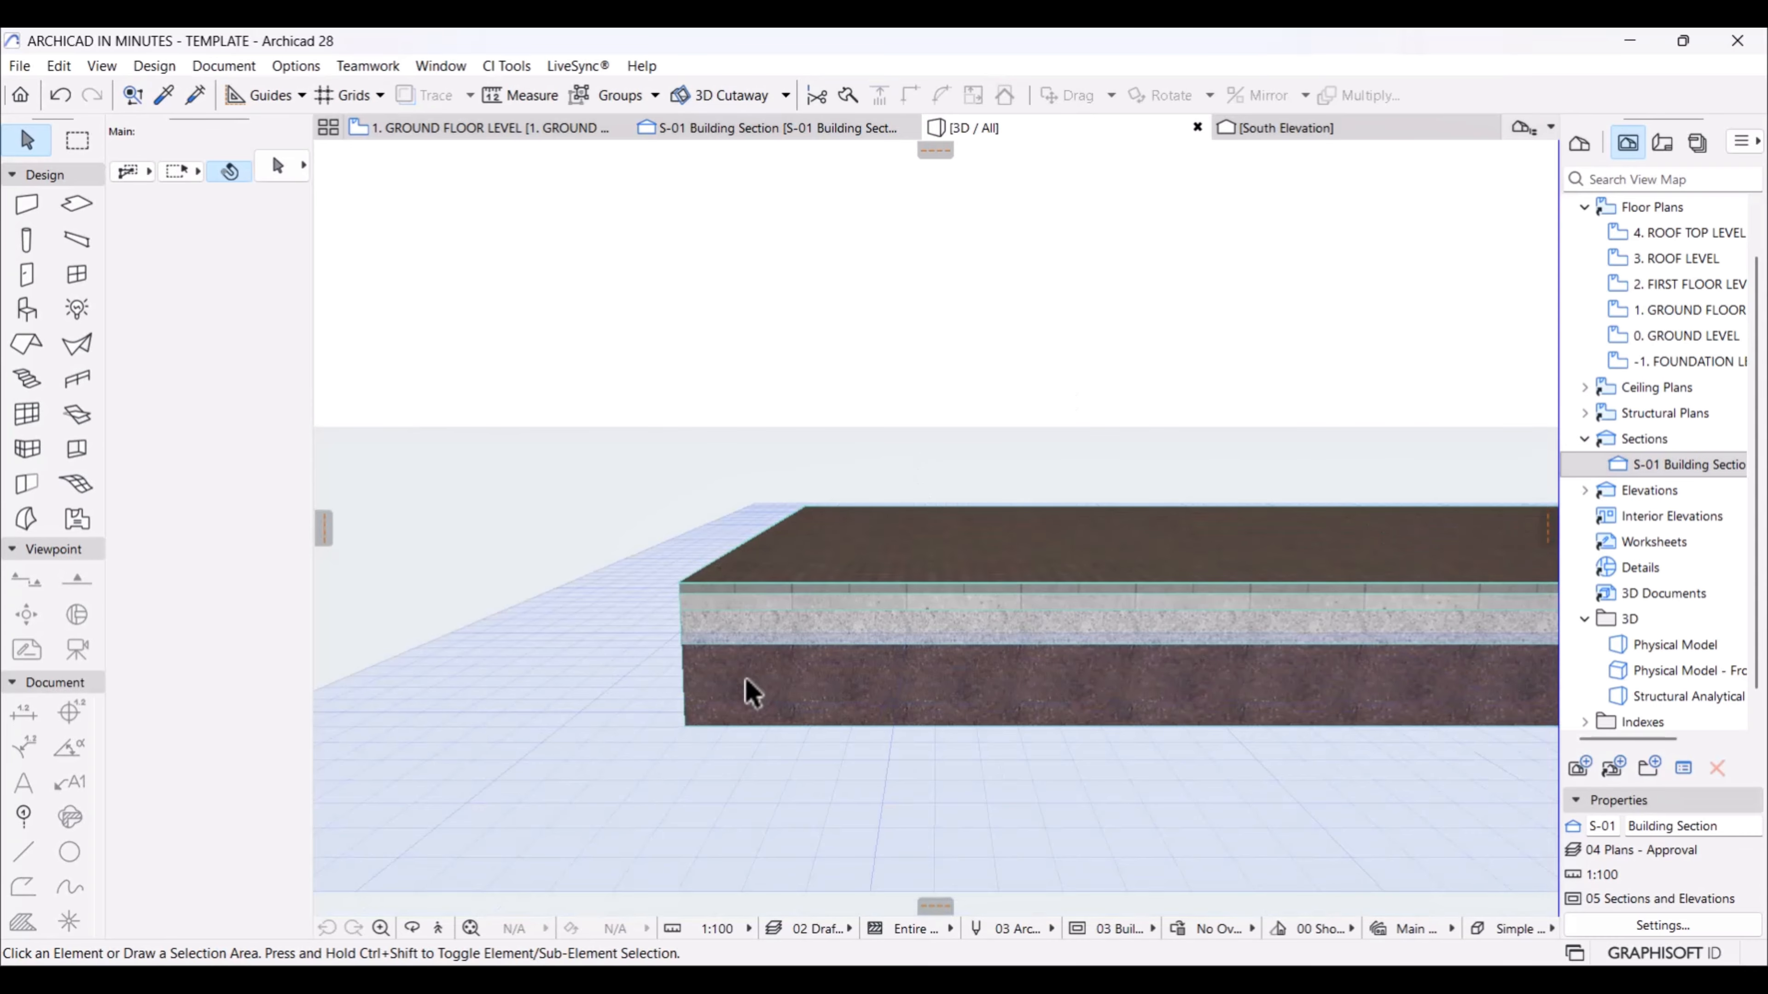
shift+middle_drag(746, 692, 884, 651)
click(513, 126)
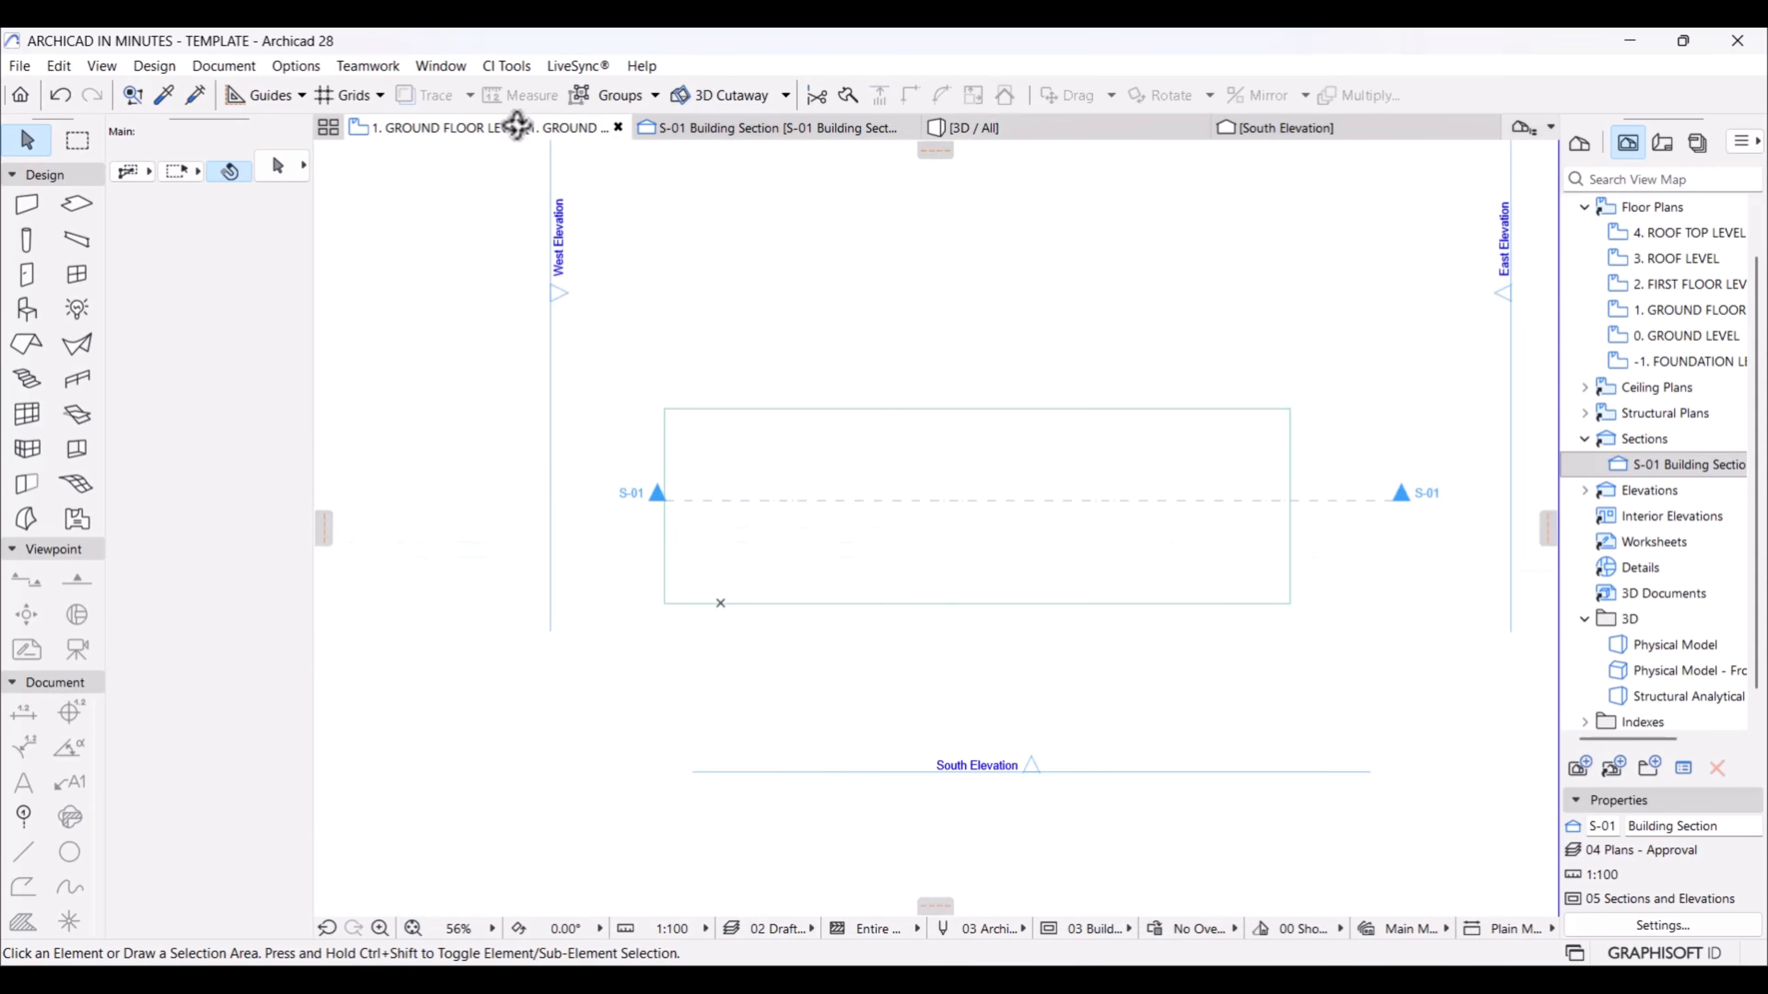
click(950, 582)
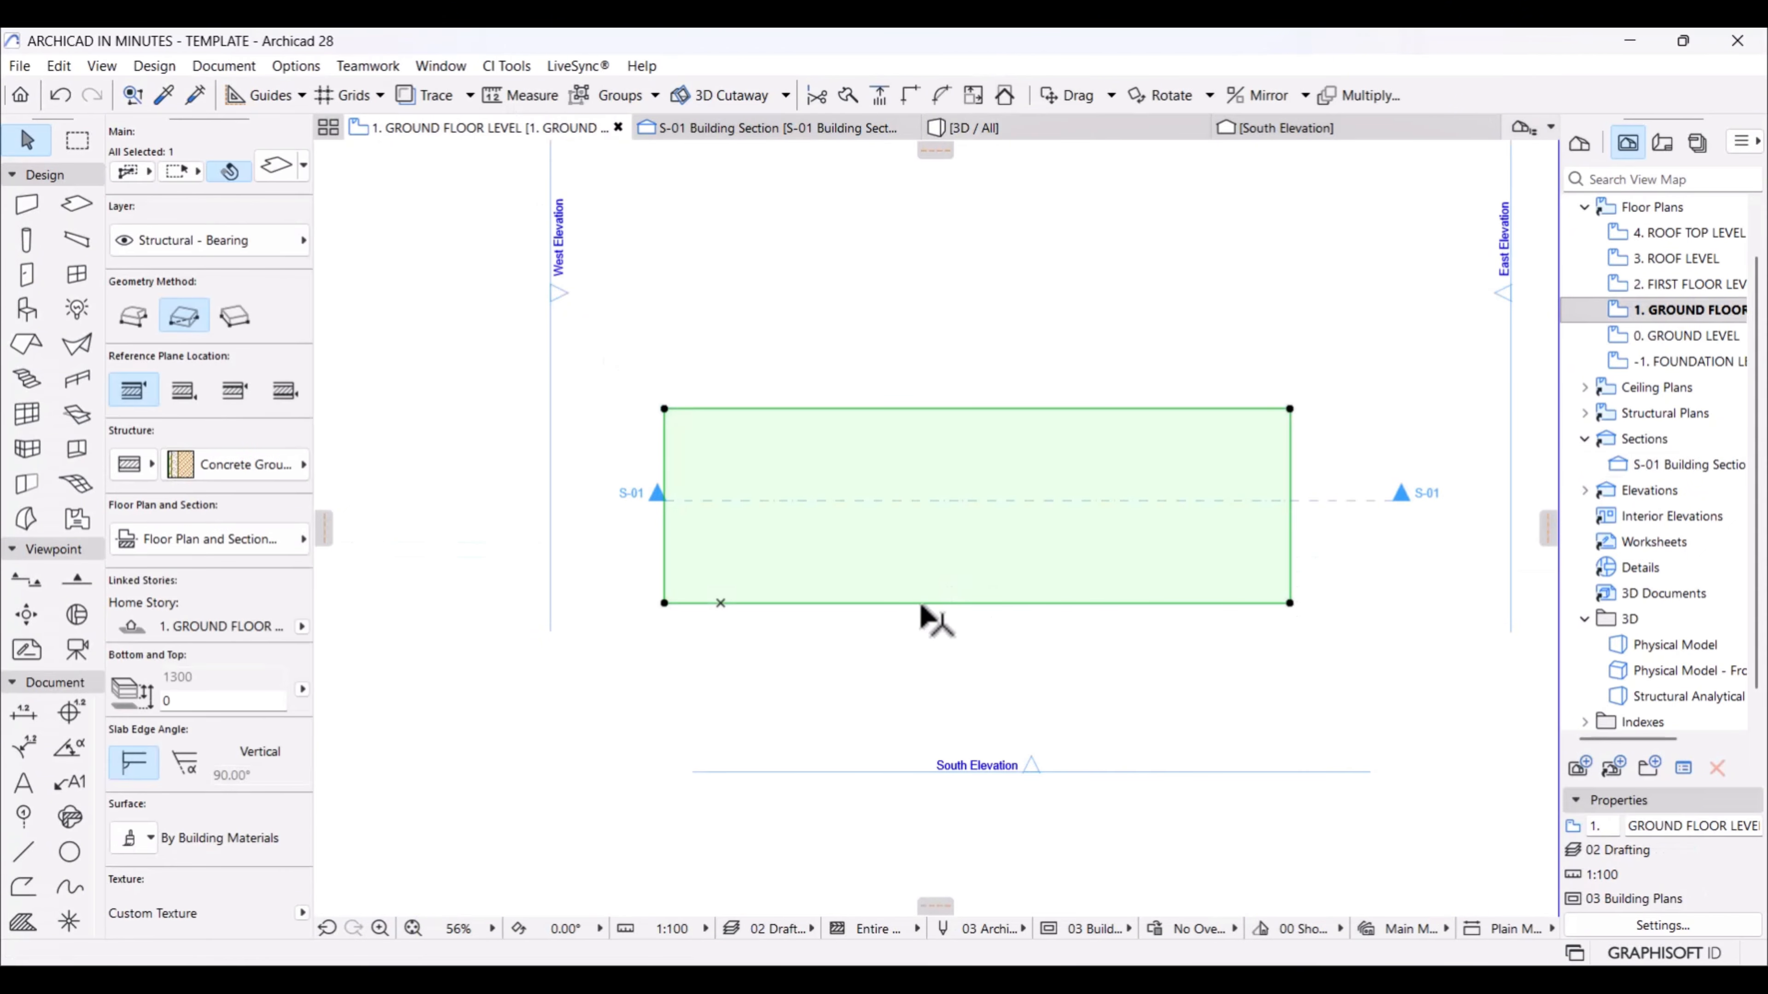
click(806, 296)
Step: Compare the gravel fill with the composite slab by inspecting each of them in the building section
click(774, 137)
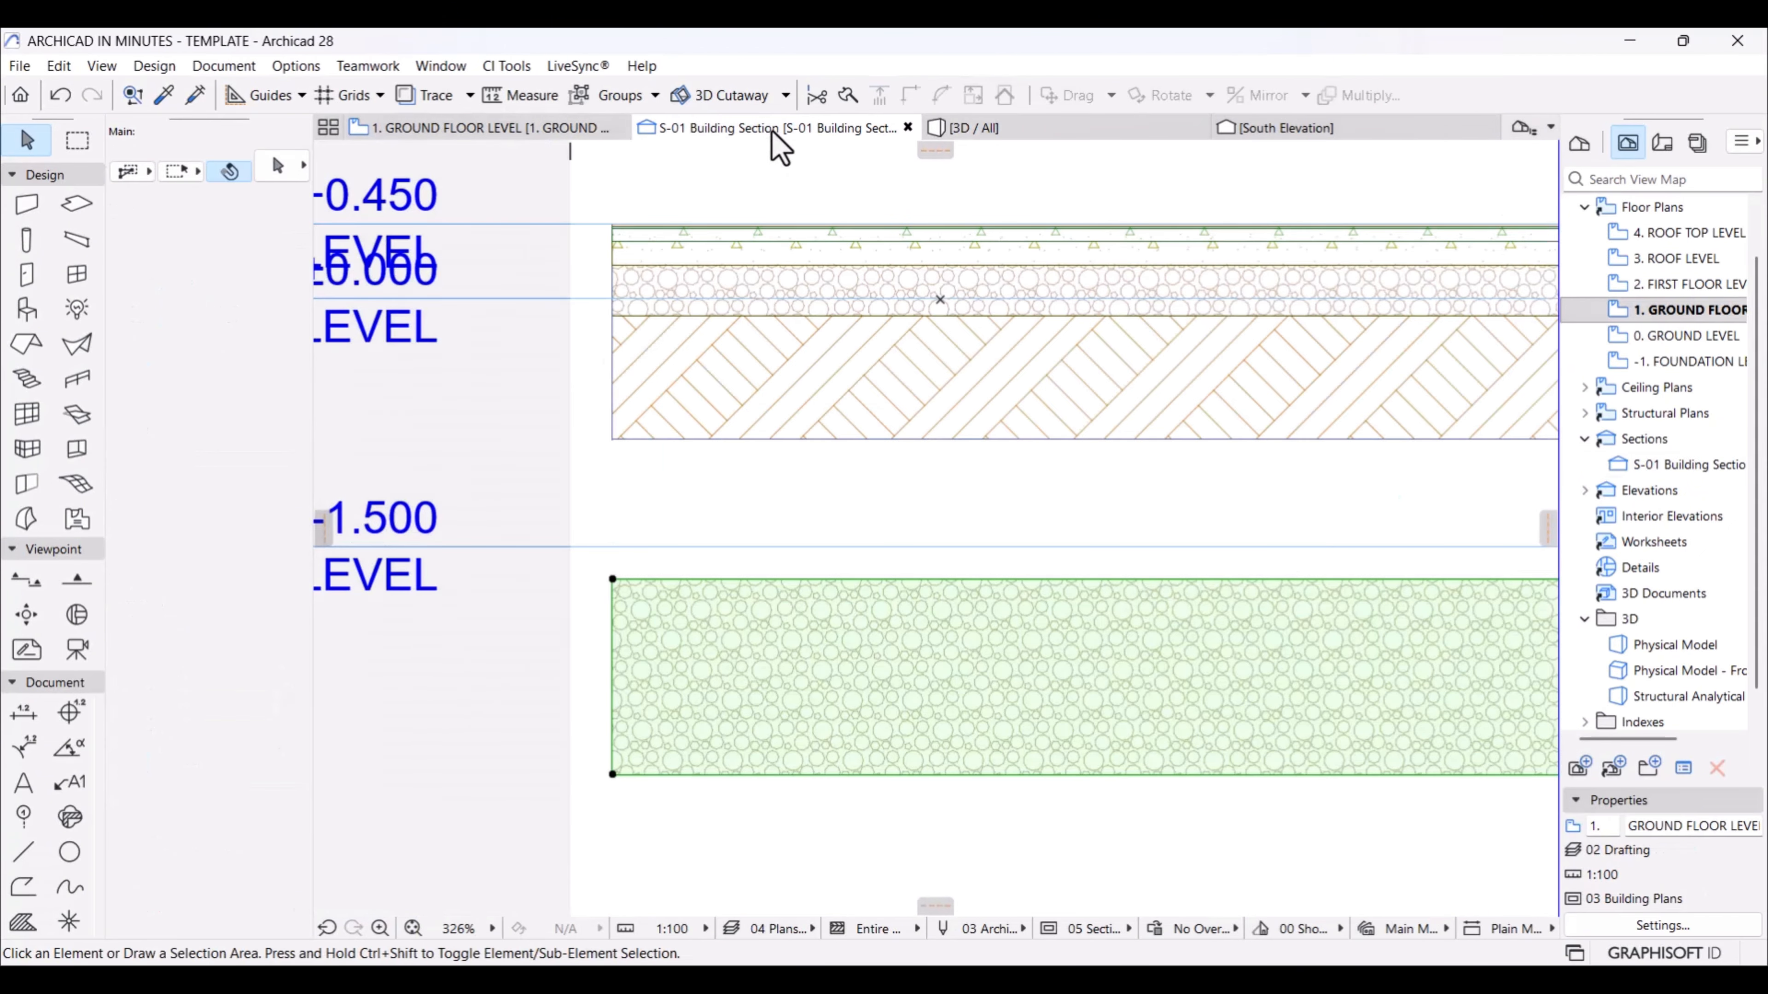
scroll(885, 545, down, 3)
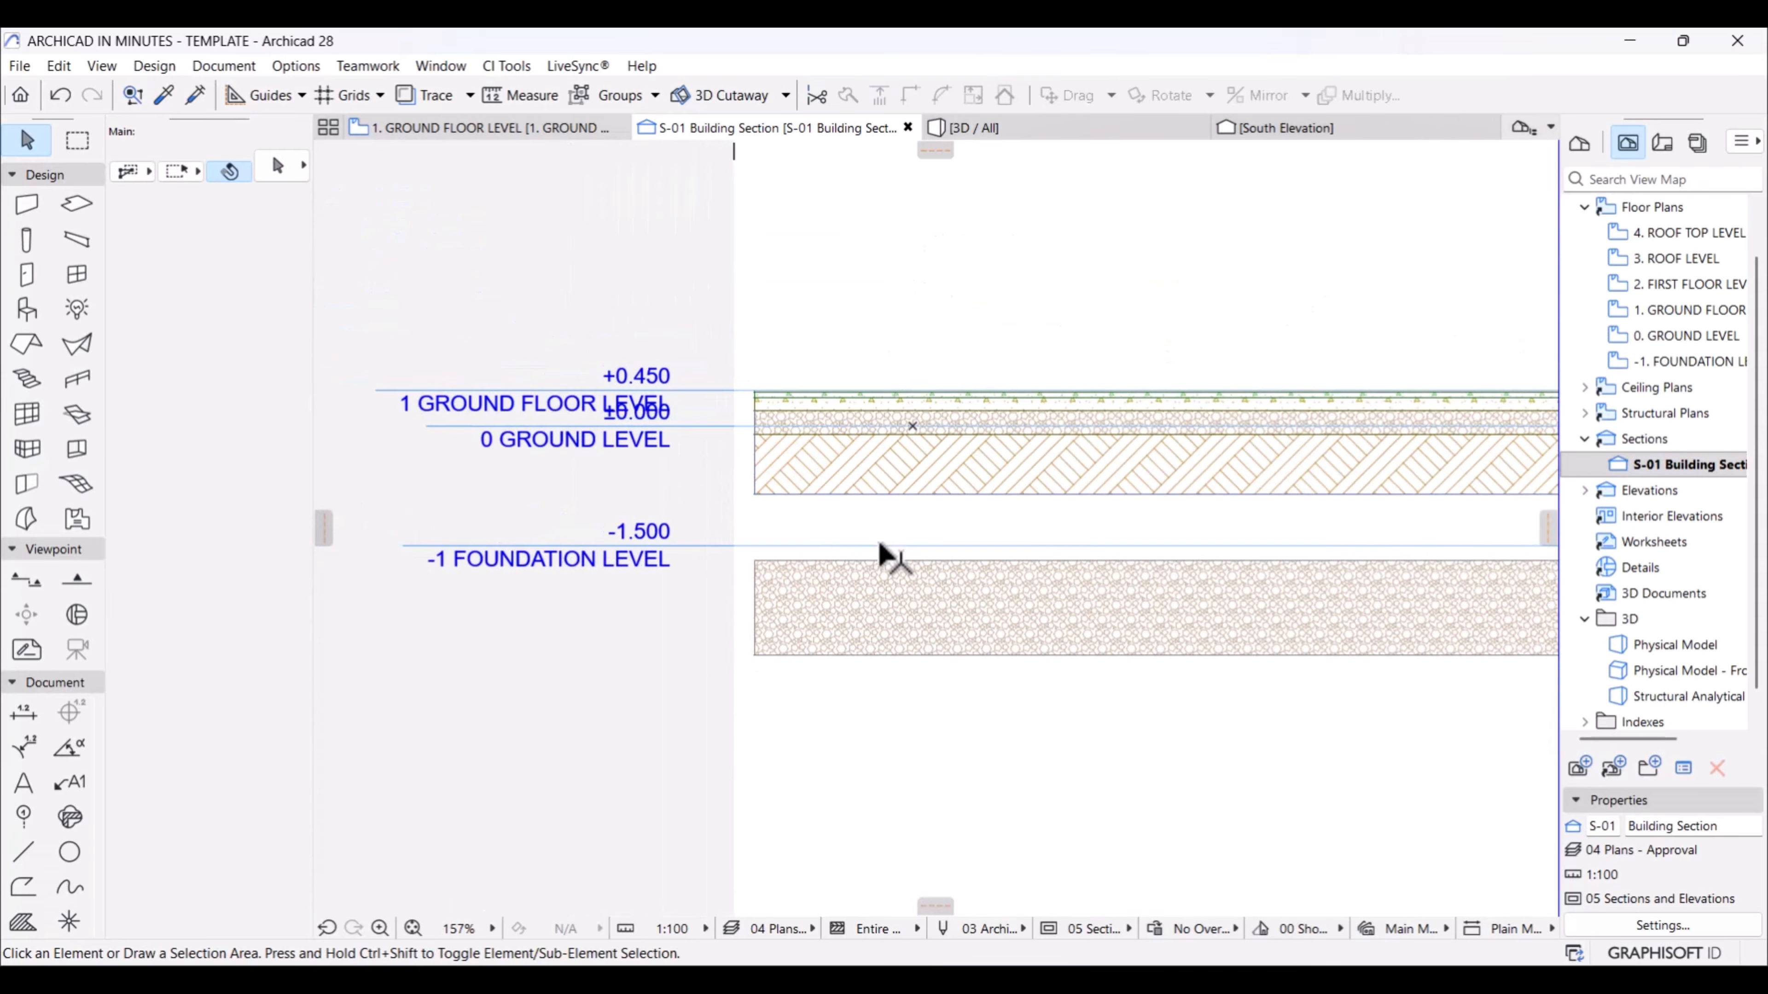
click(885, 612)
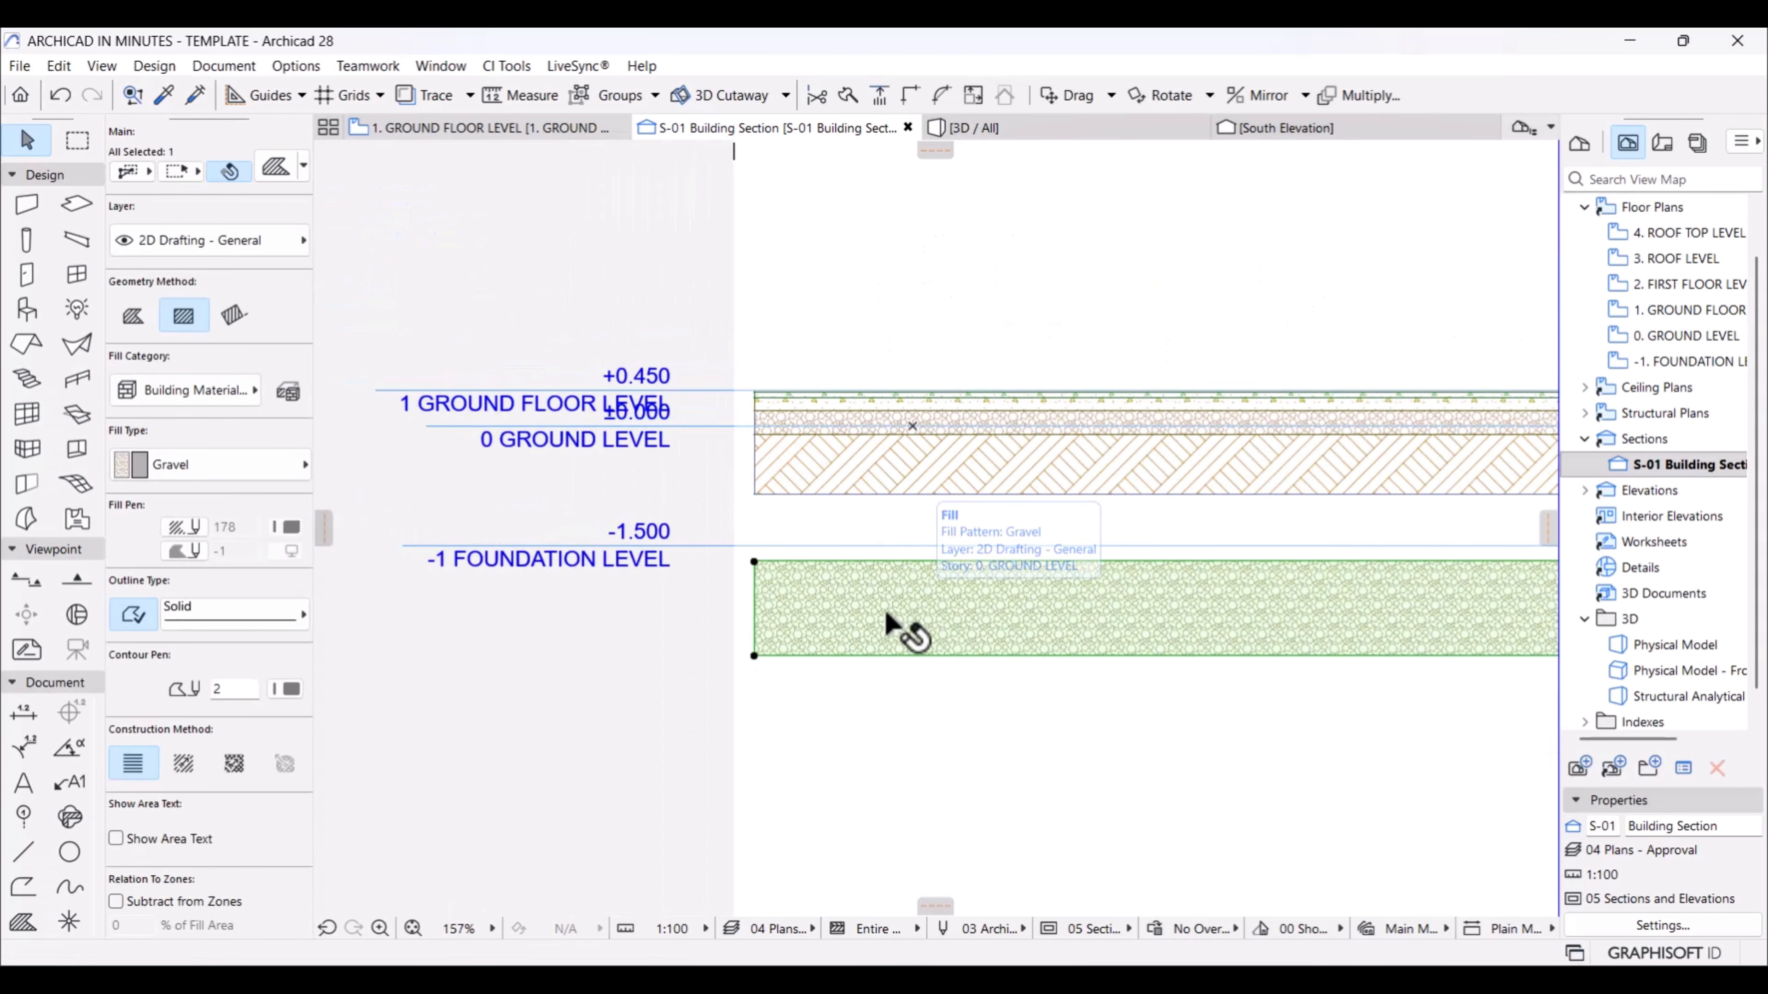
click(881, 461)
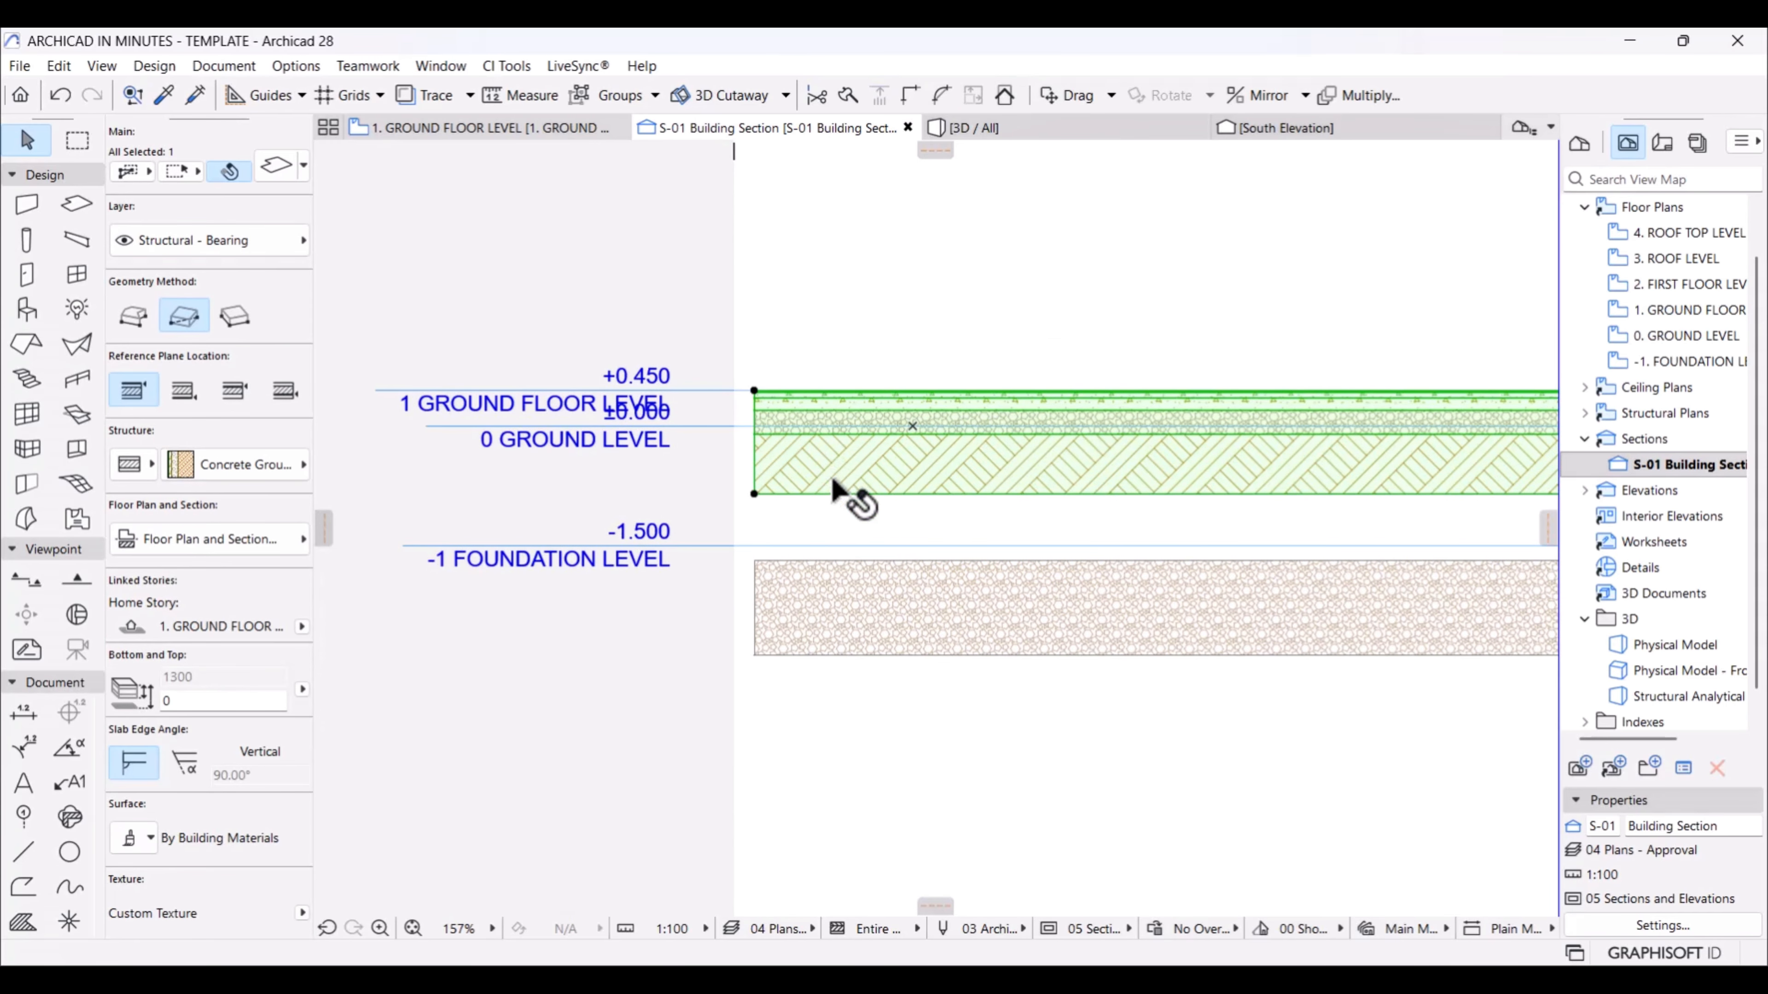
scroll(759, 665, down, 3)
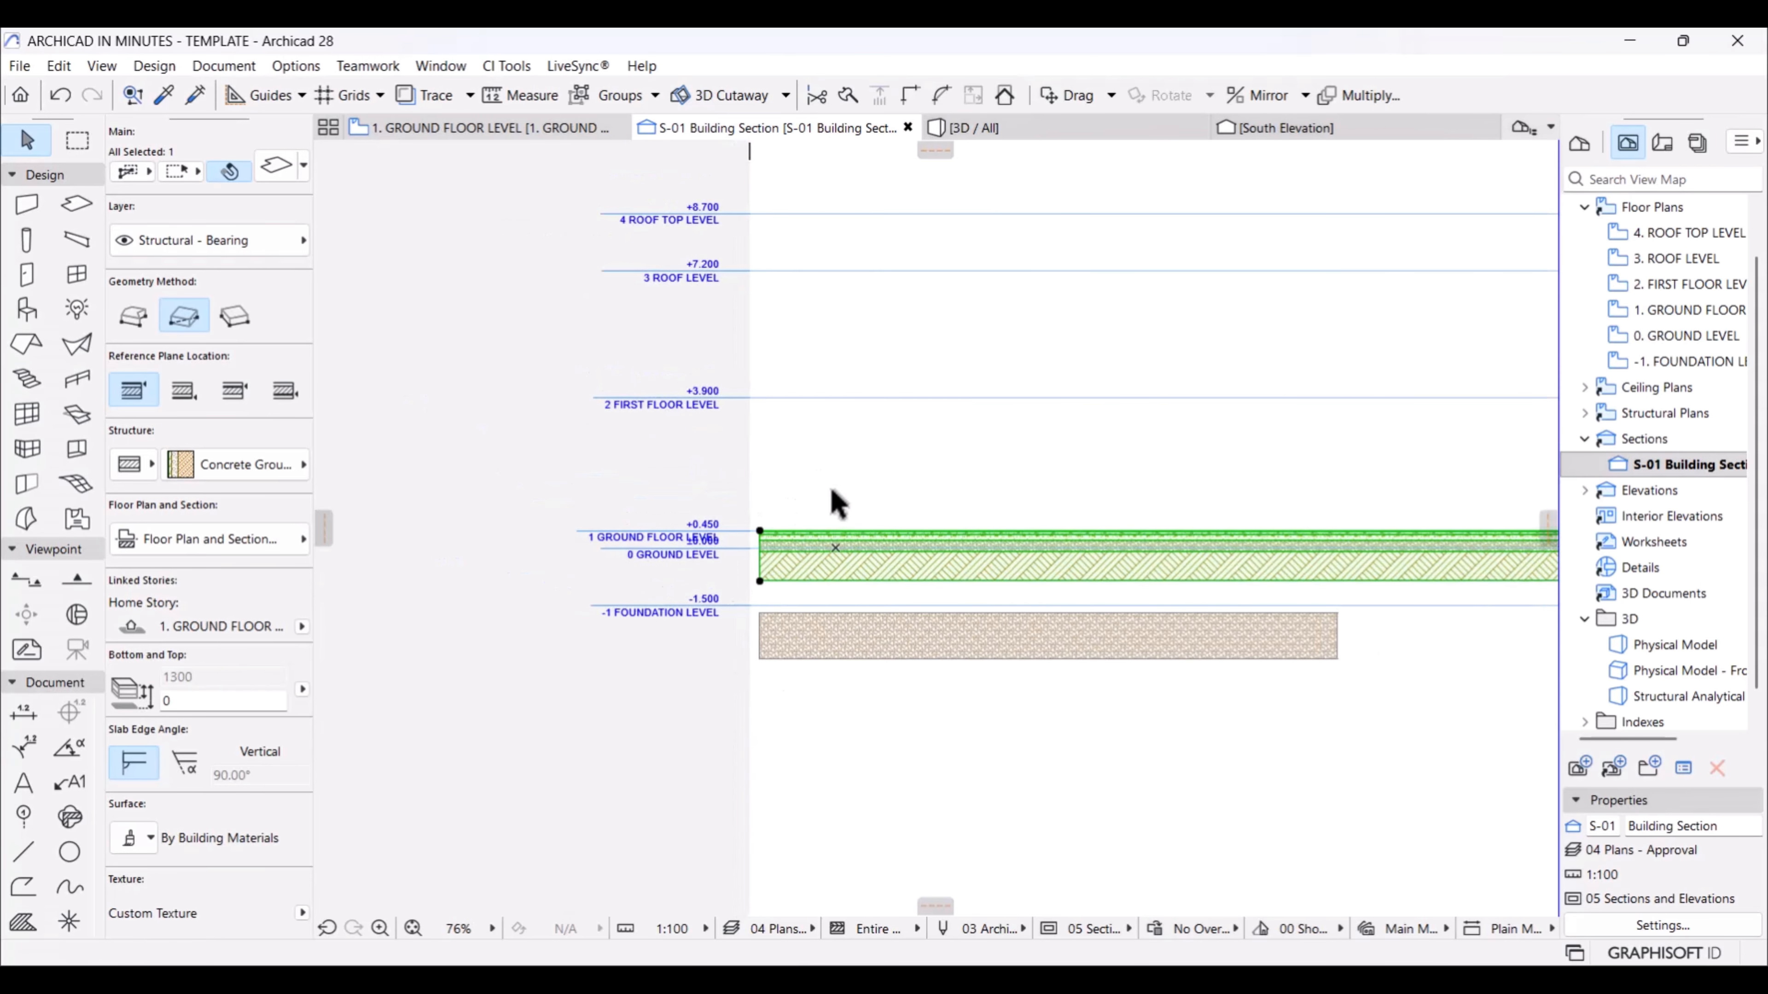
click(855, 484)
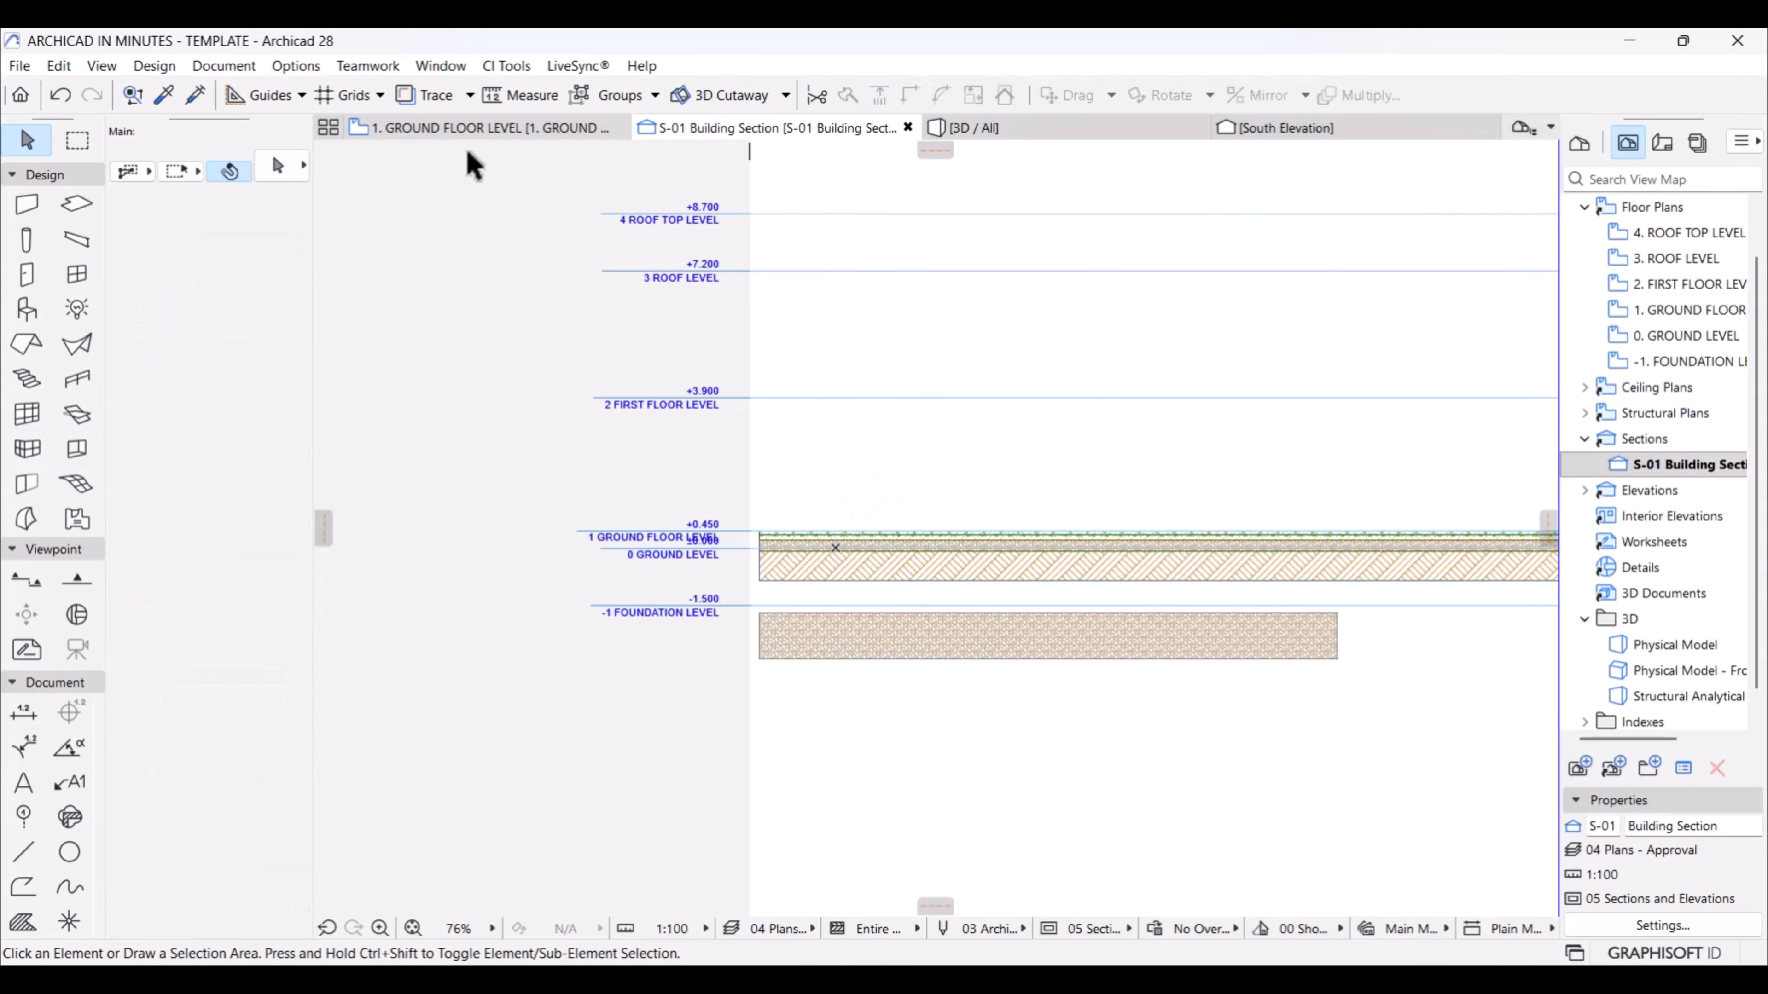
Step: Configure a new slab on the ground floor plan with a basic structure of Gypsum Plasterboard - Waterproof
click(480, 129)
scroll(704, 559, down, 2)
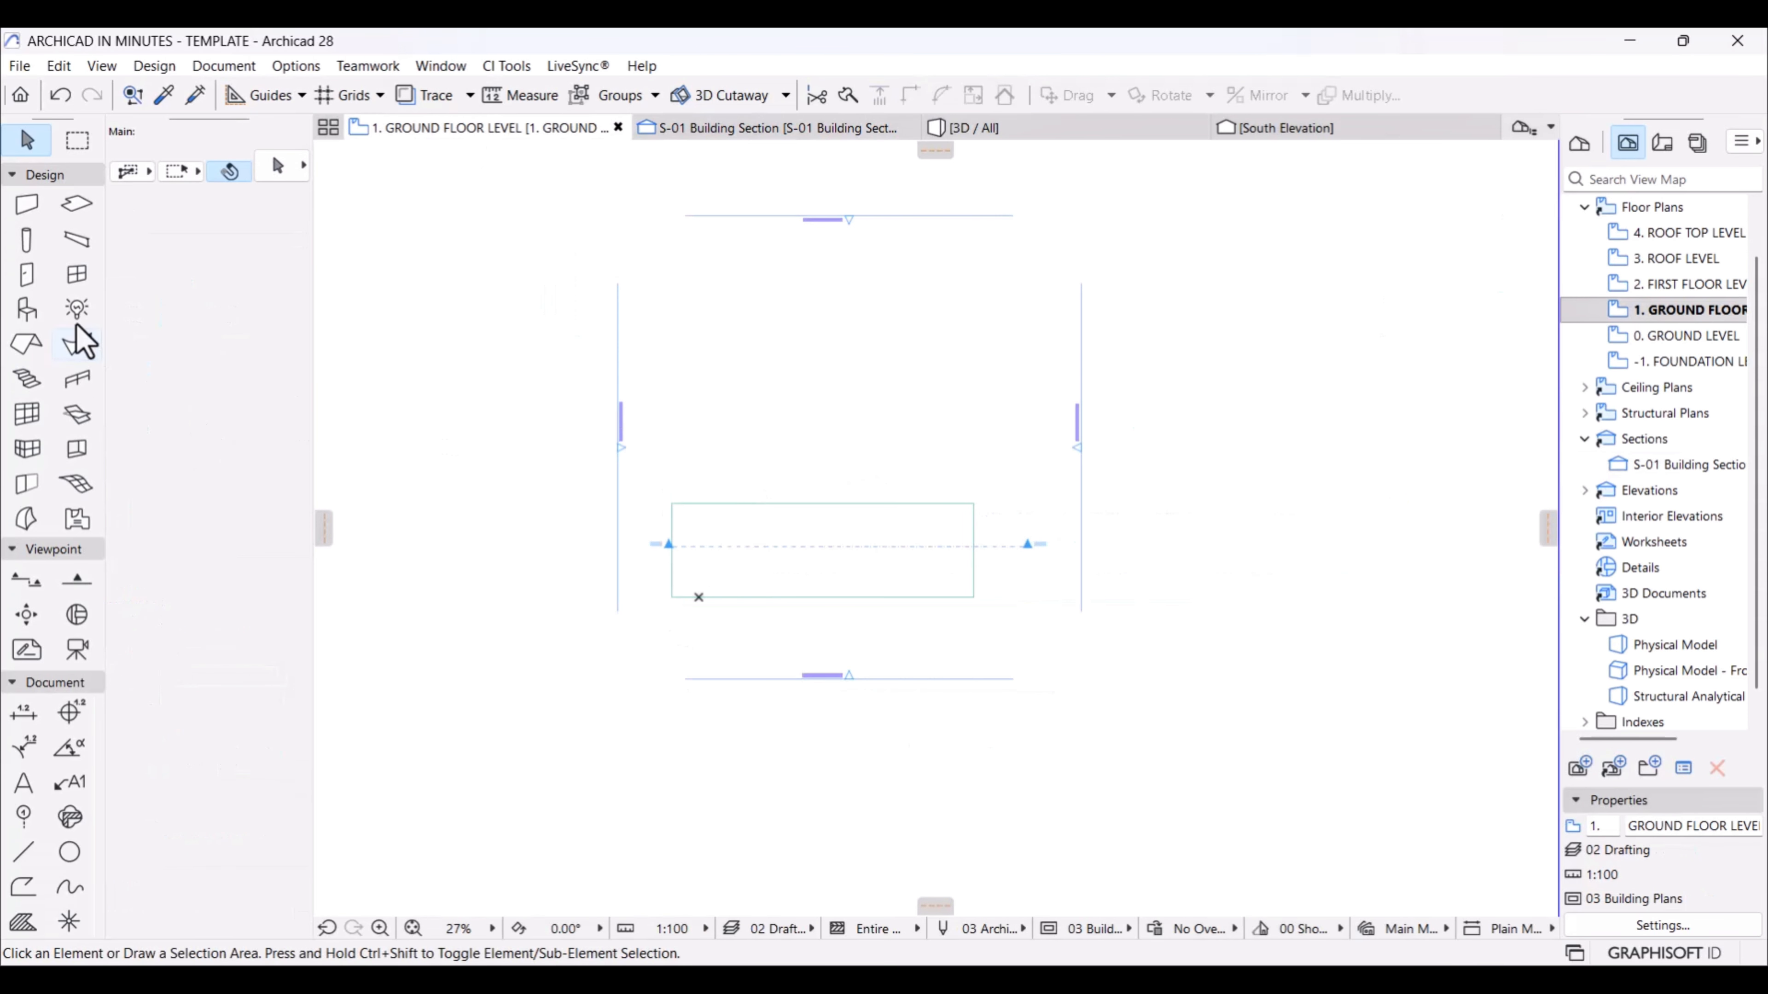
click(75, 205)
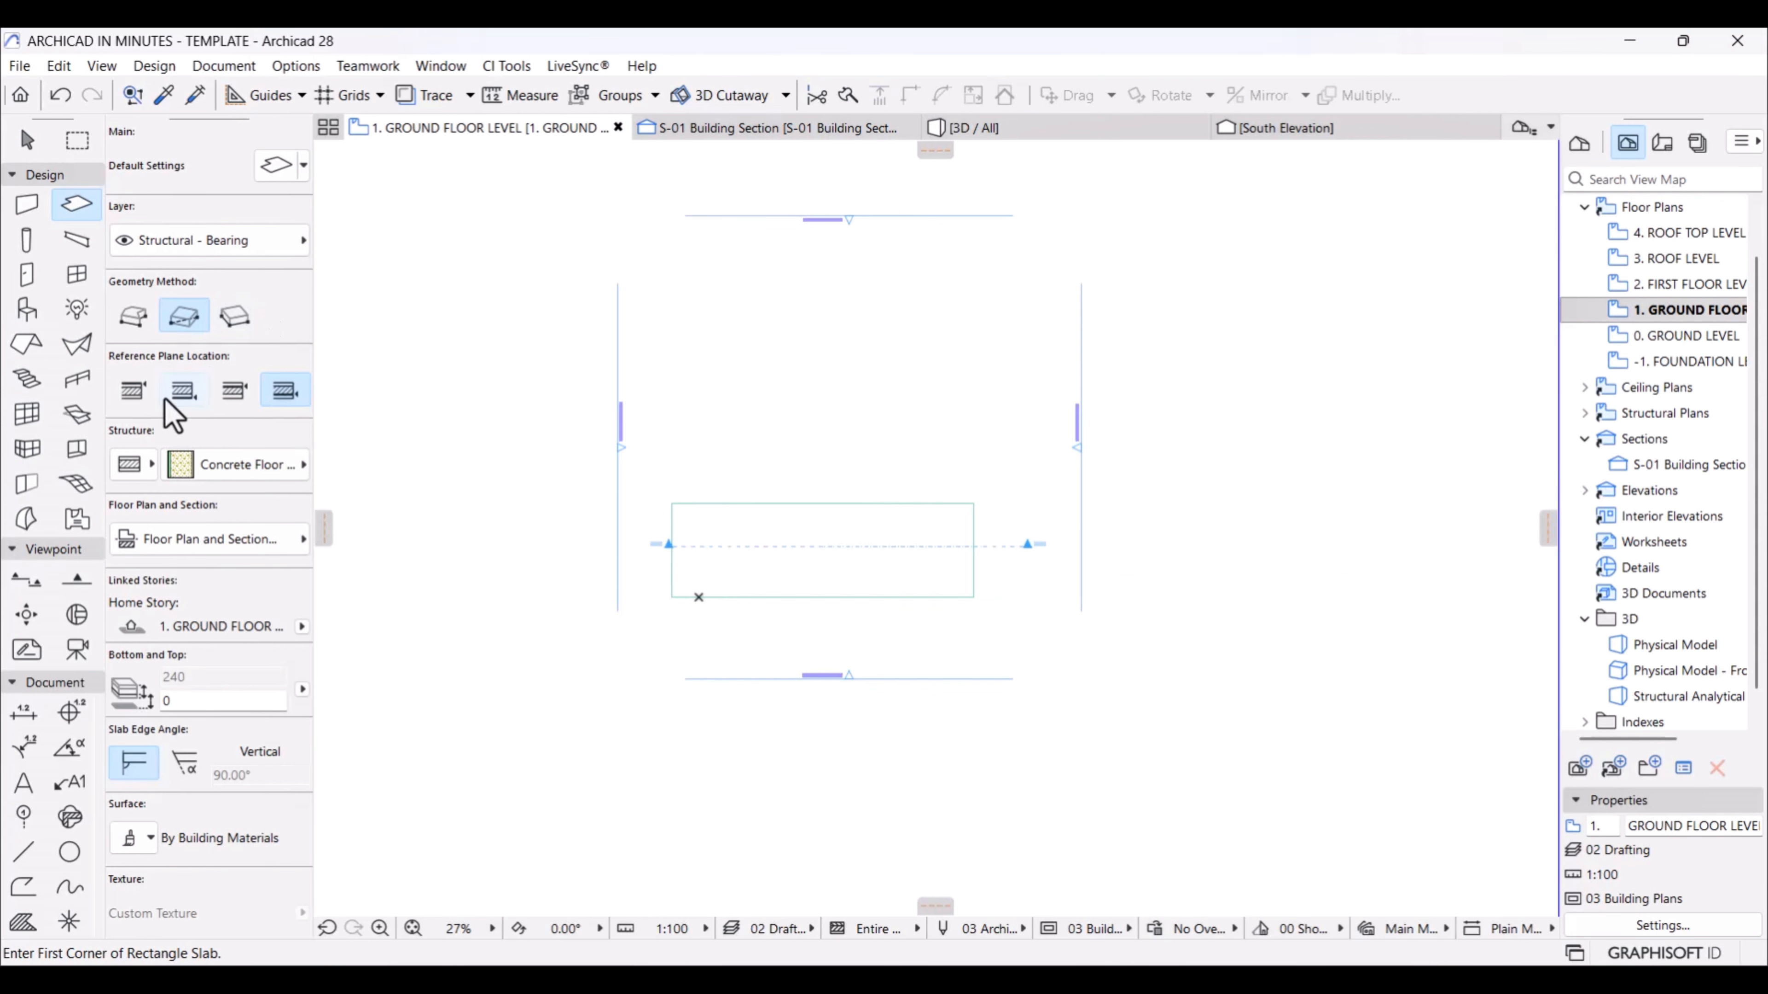
click(130, 464)
click(178, 469)
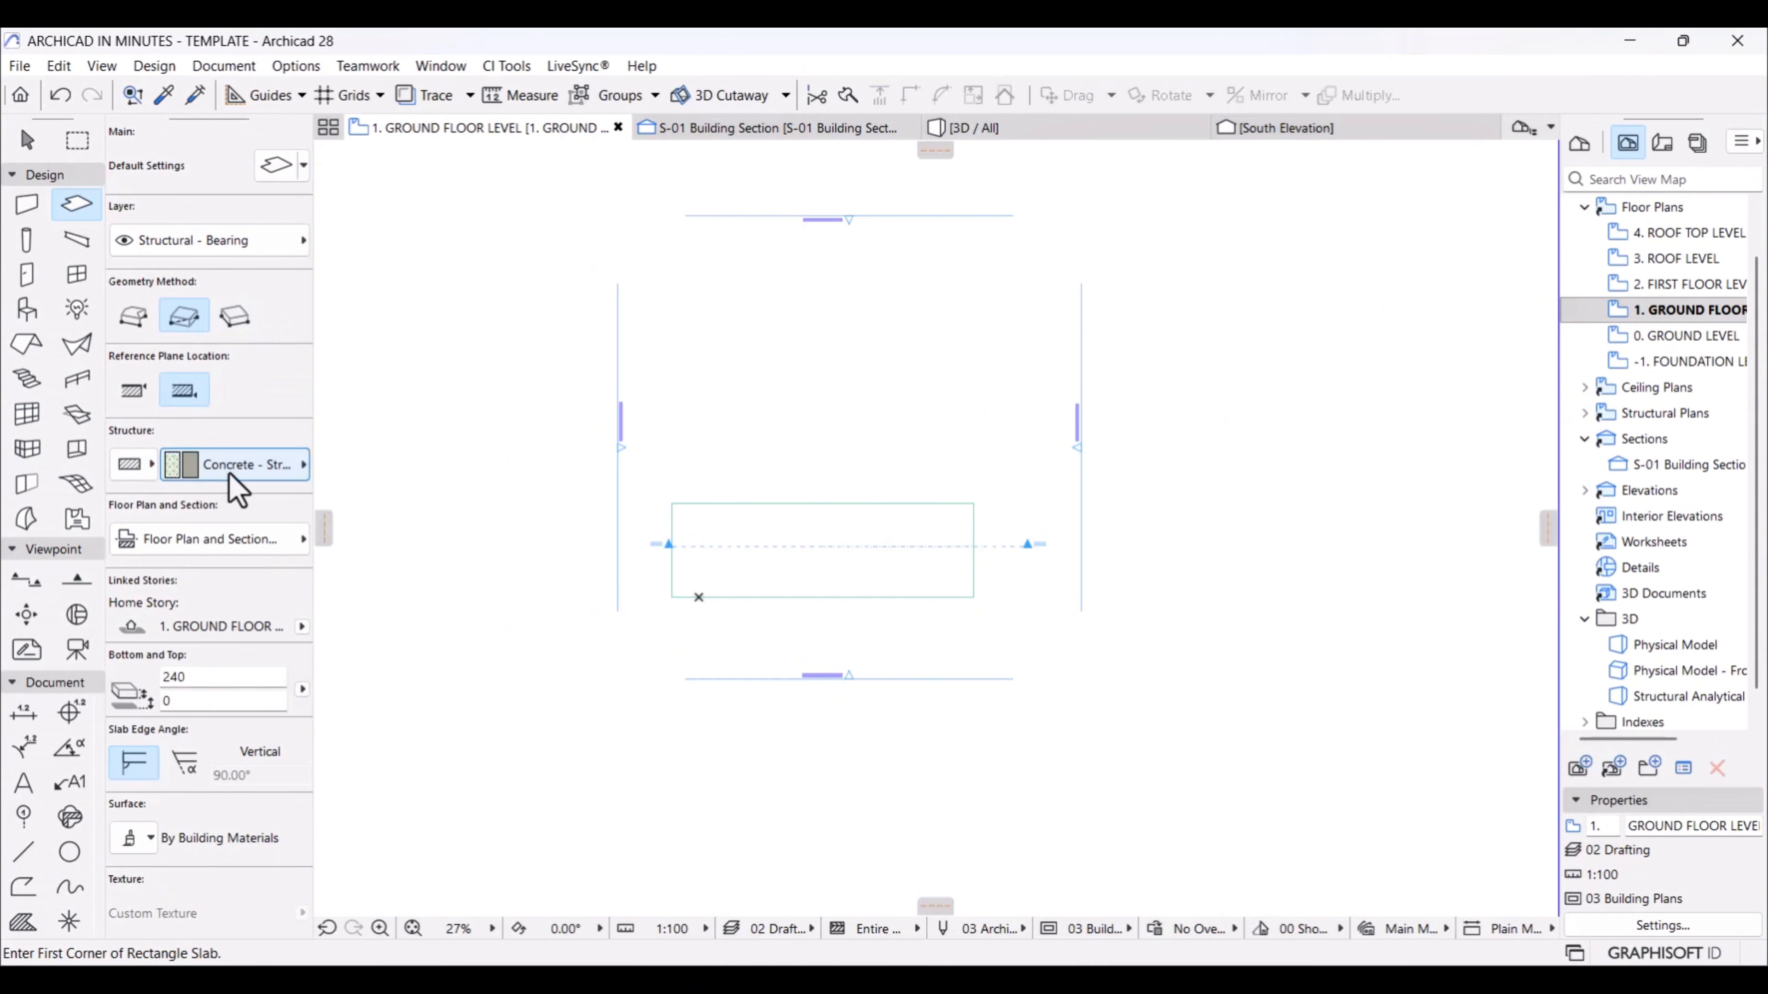
click(275, 475)
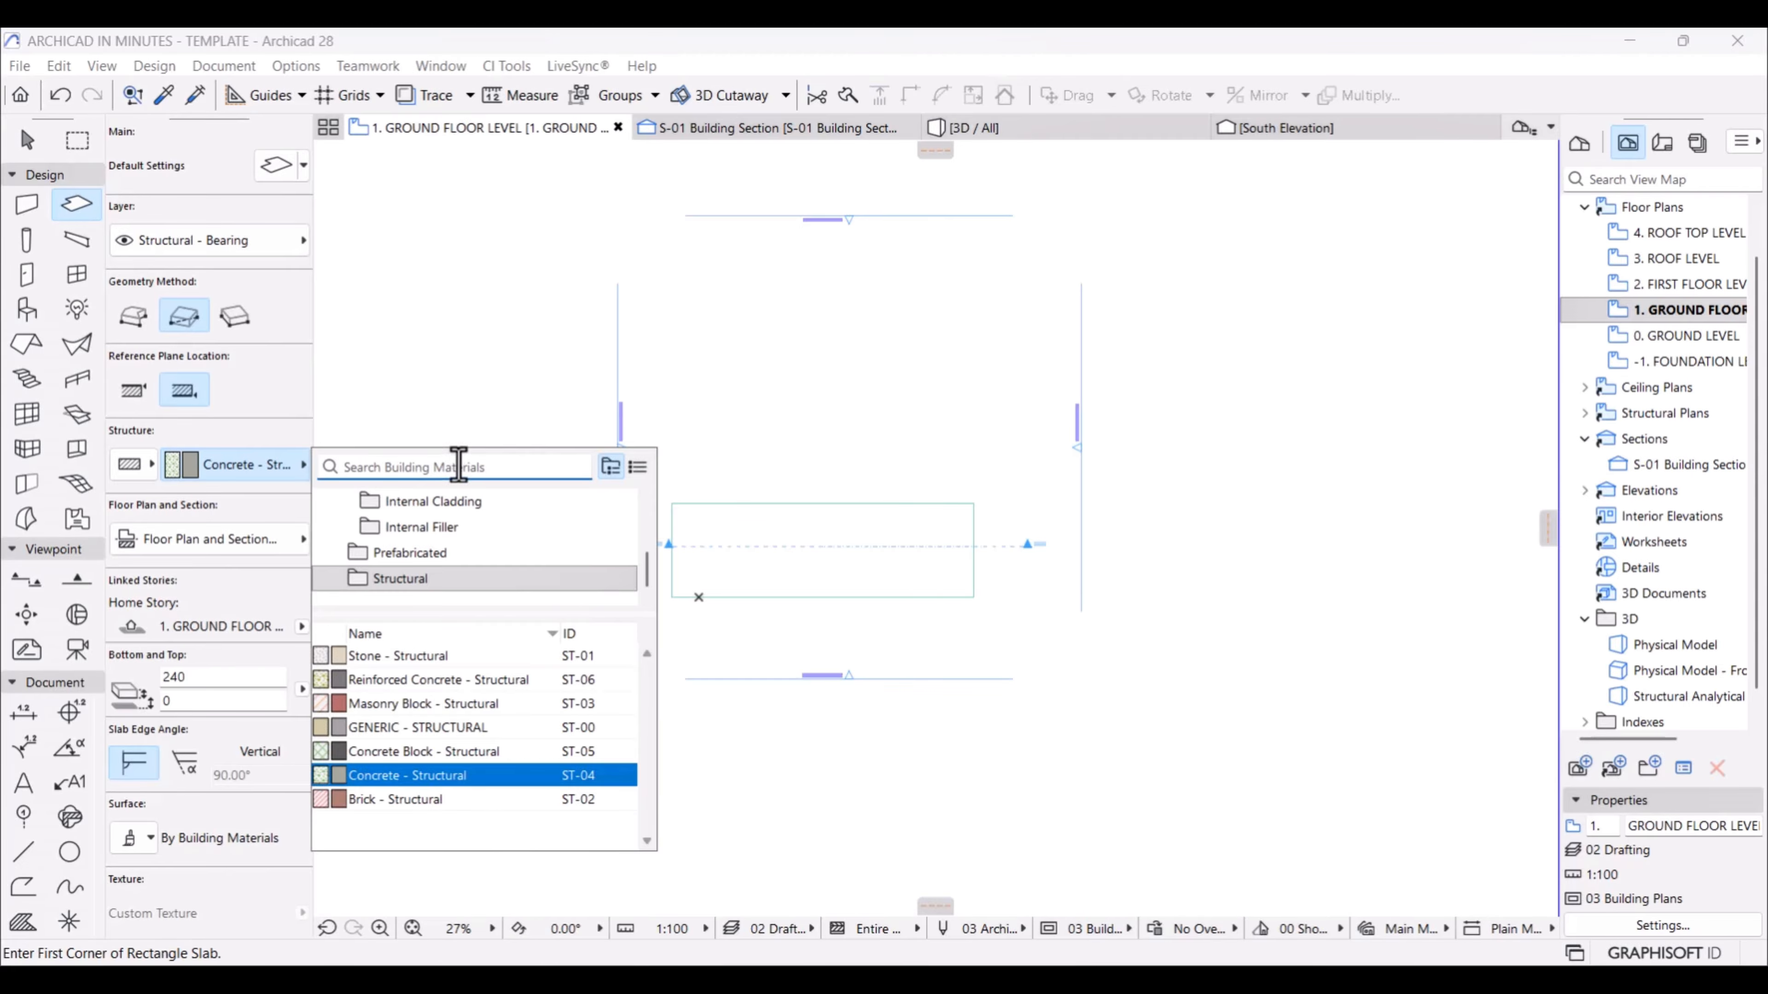
text(wate)
click(465, 570)
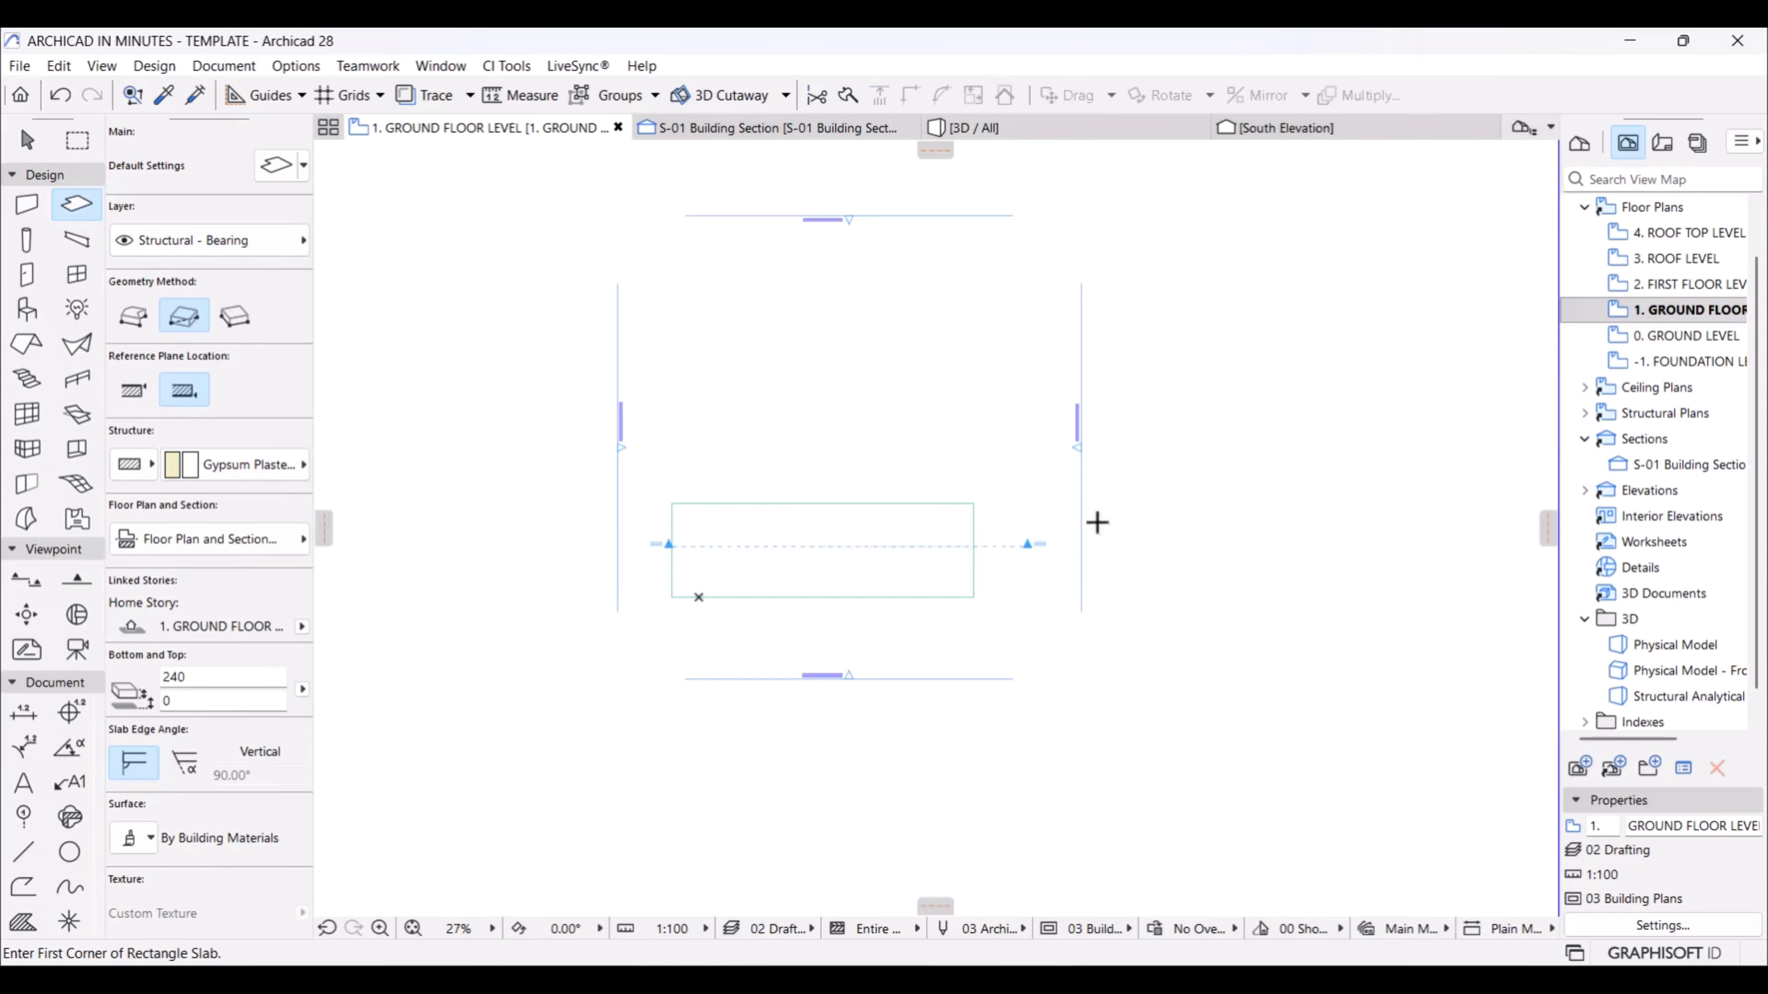
Step: Draw a rectangular slab beyond the east elevation line, to the right of the existing slab
click(1089, 510)
click(1428, 599)
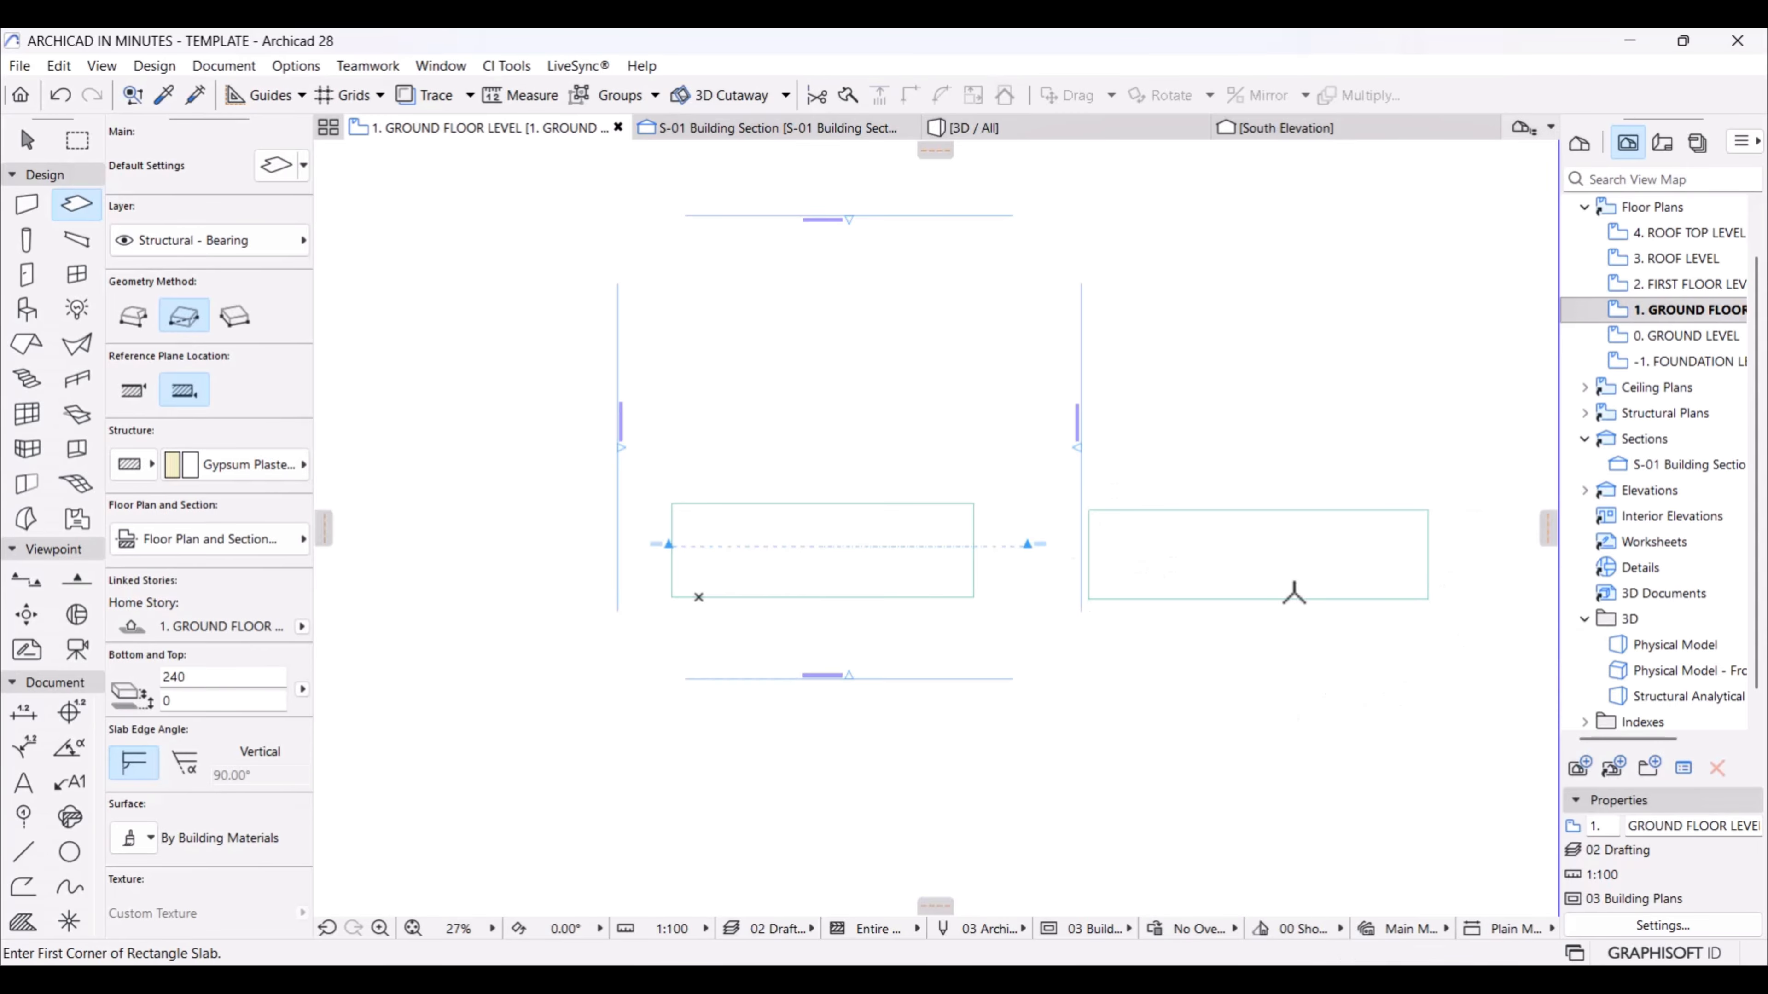
key(Escape)
click(1192, 565)
key(Escape)
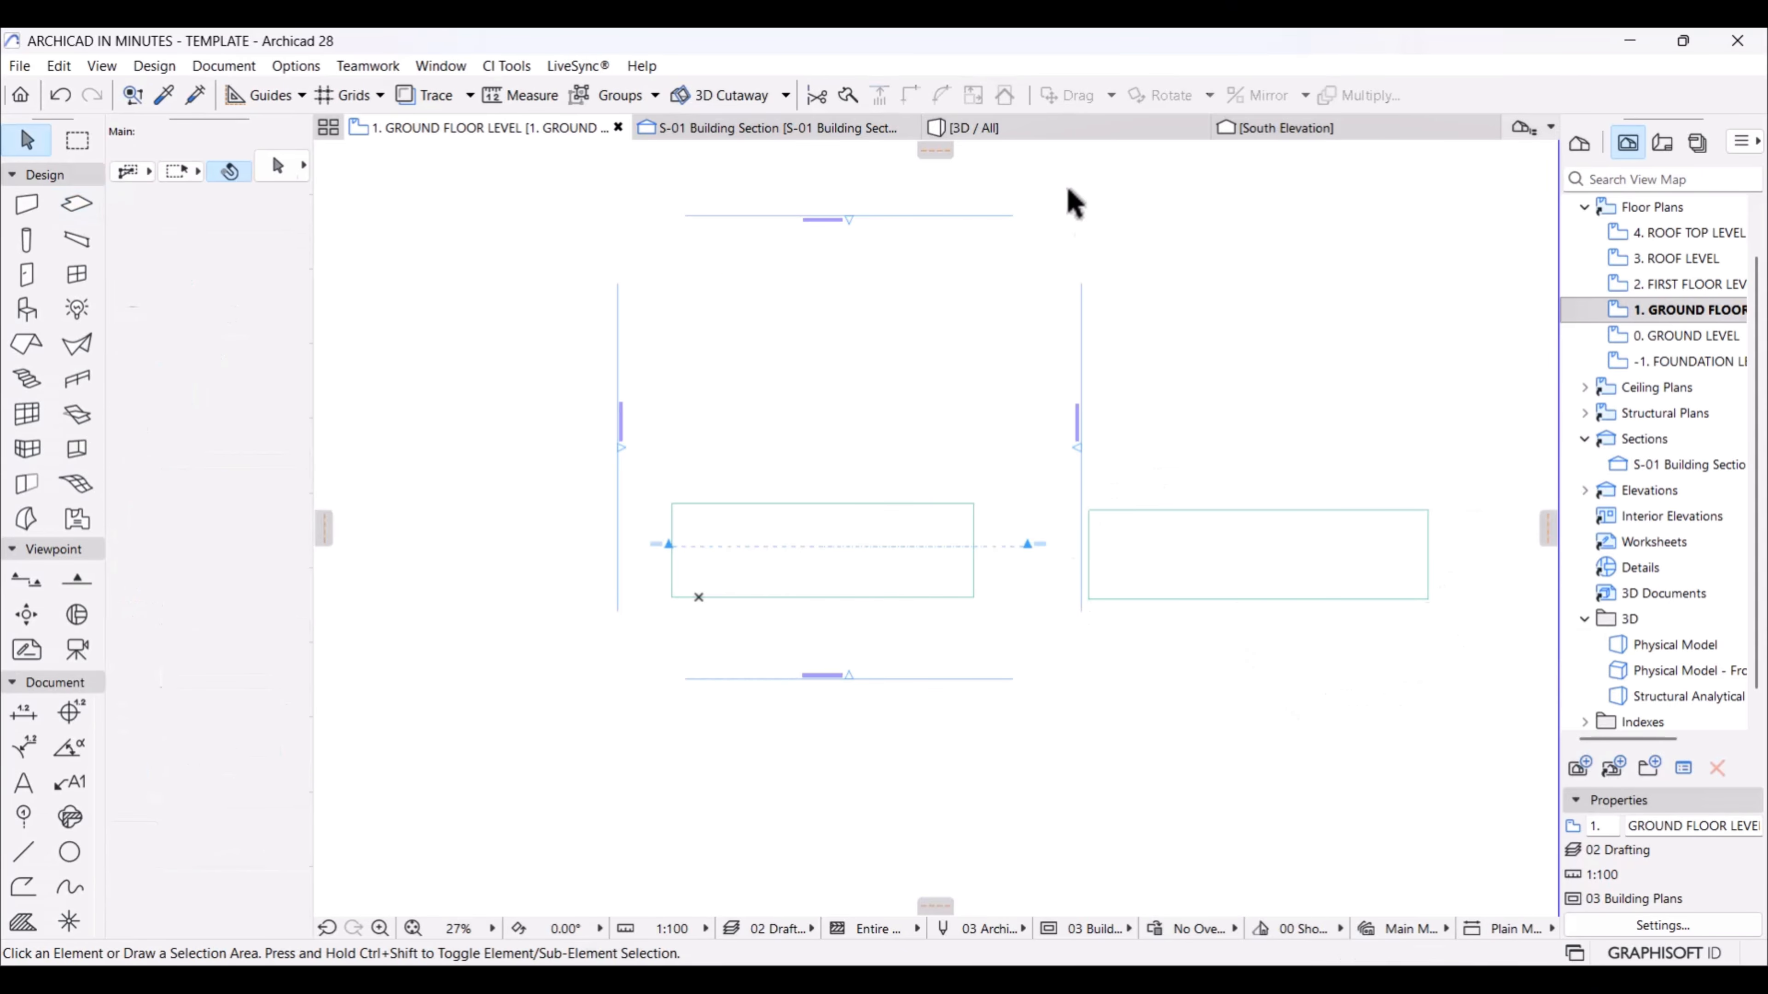
Step: Set the thickness of the new plasterboard slab to 6 mm in the 3D view
click(1054, 127)
shift+middle_drag(930, 348, 1281, 564)
scroll(1263, 571, up, 10)
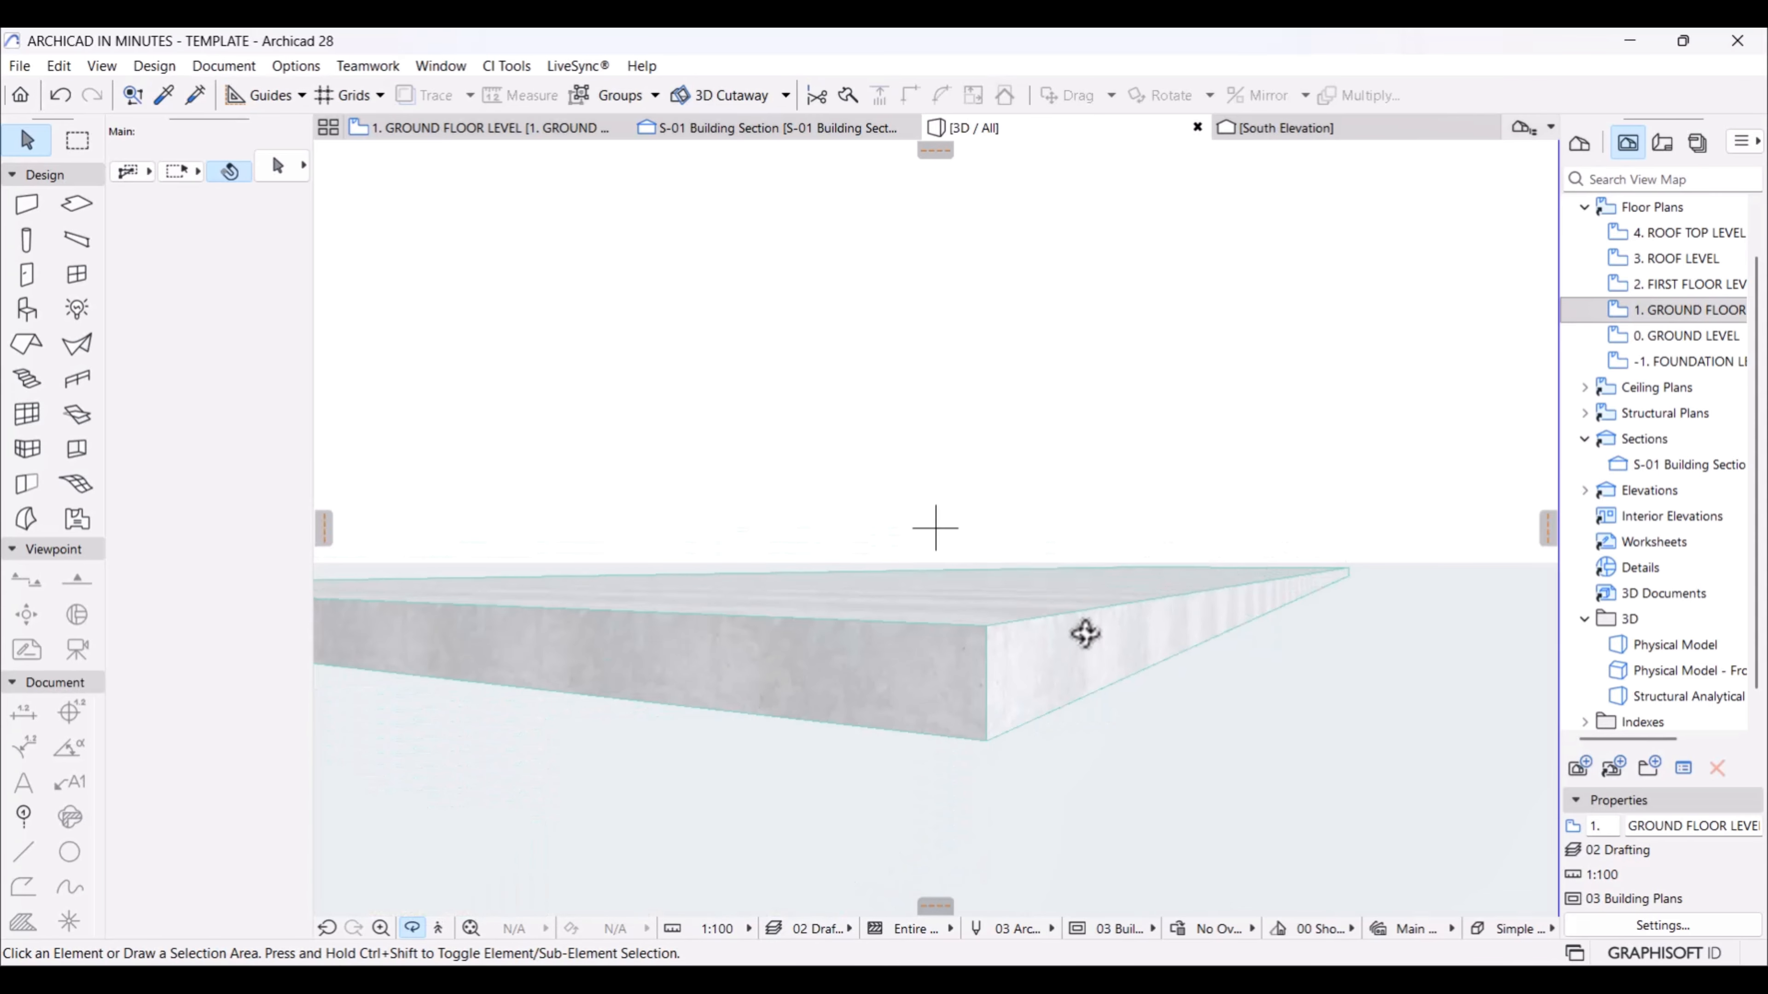
click(915, 660)
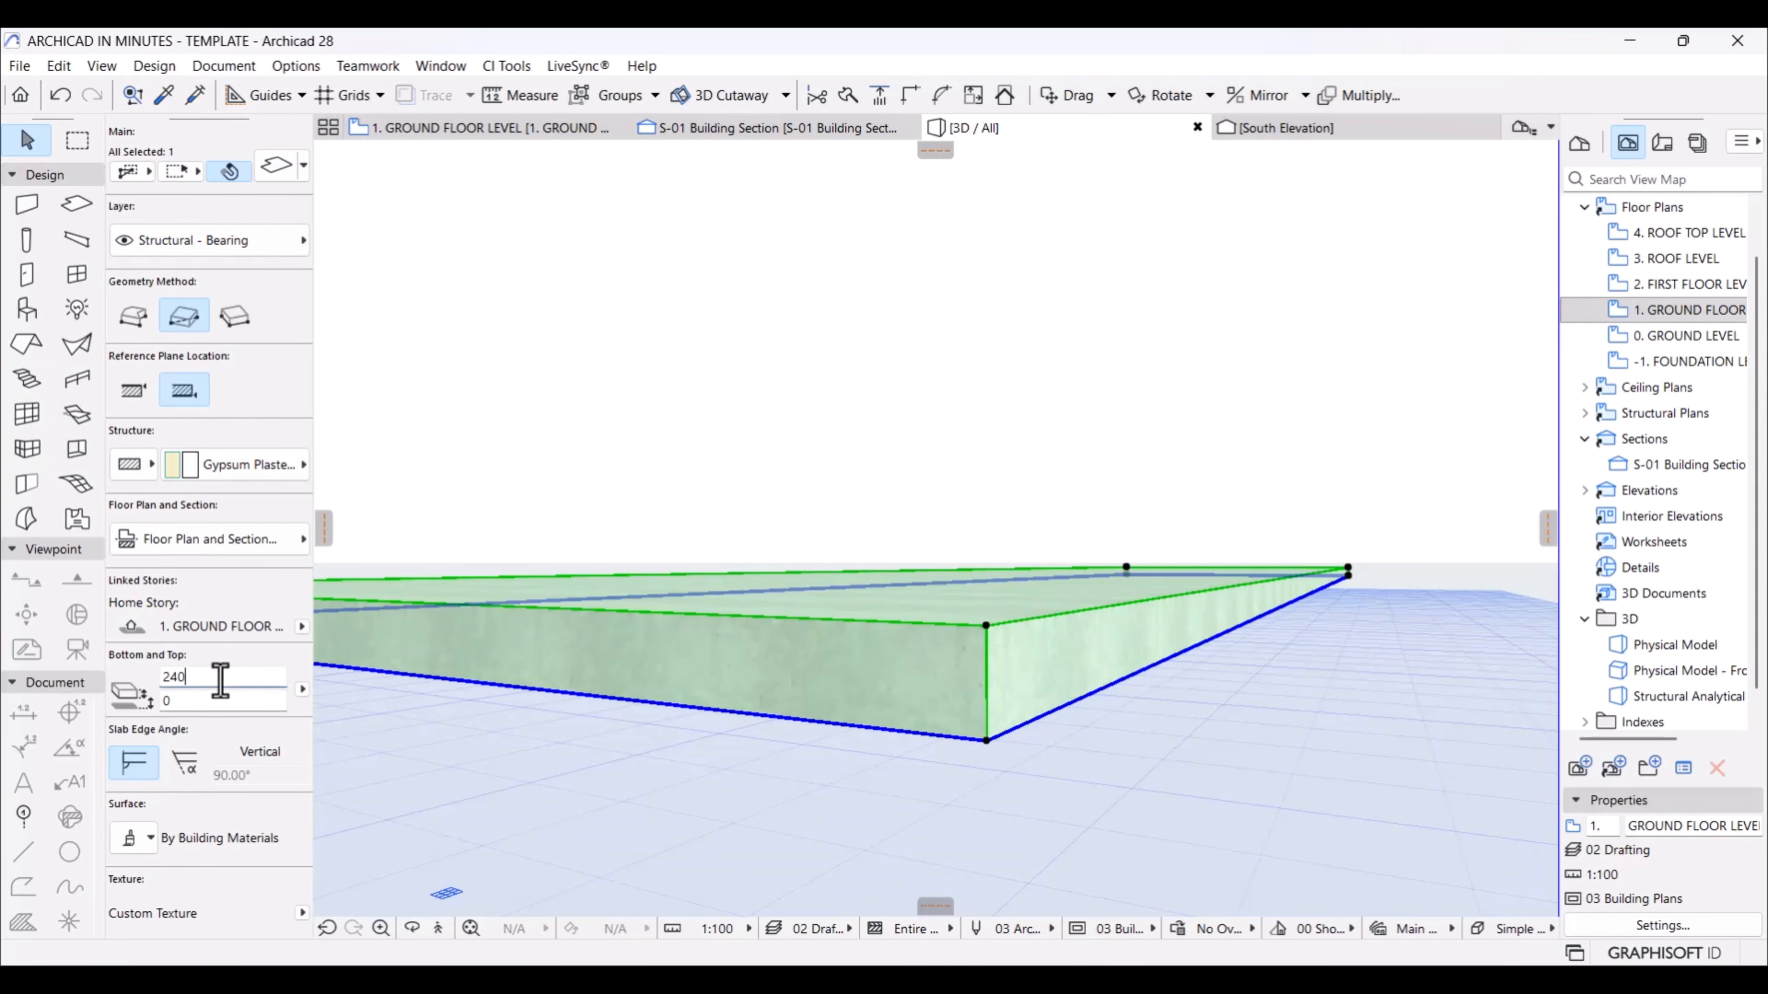
key(Return)
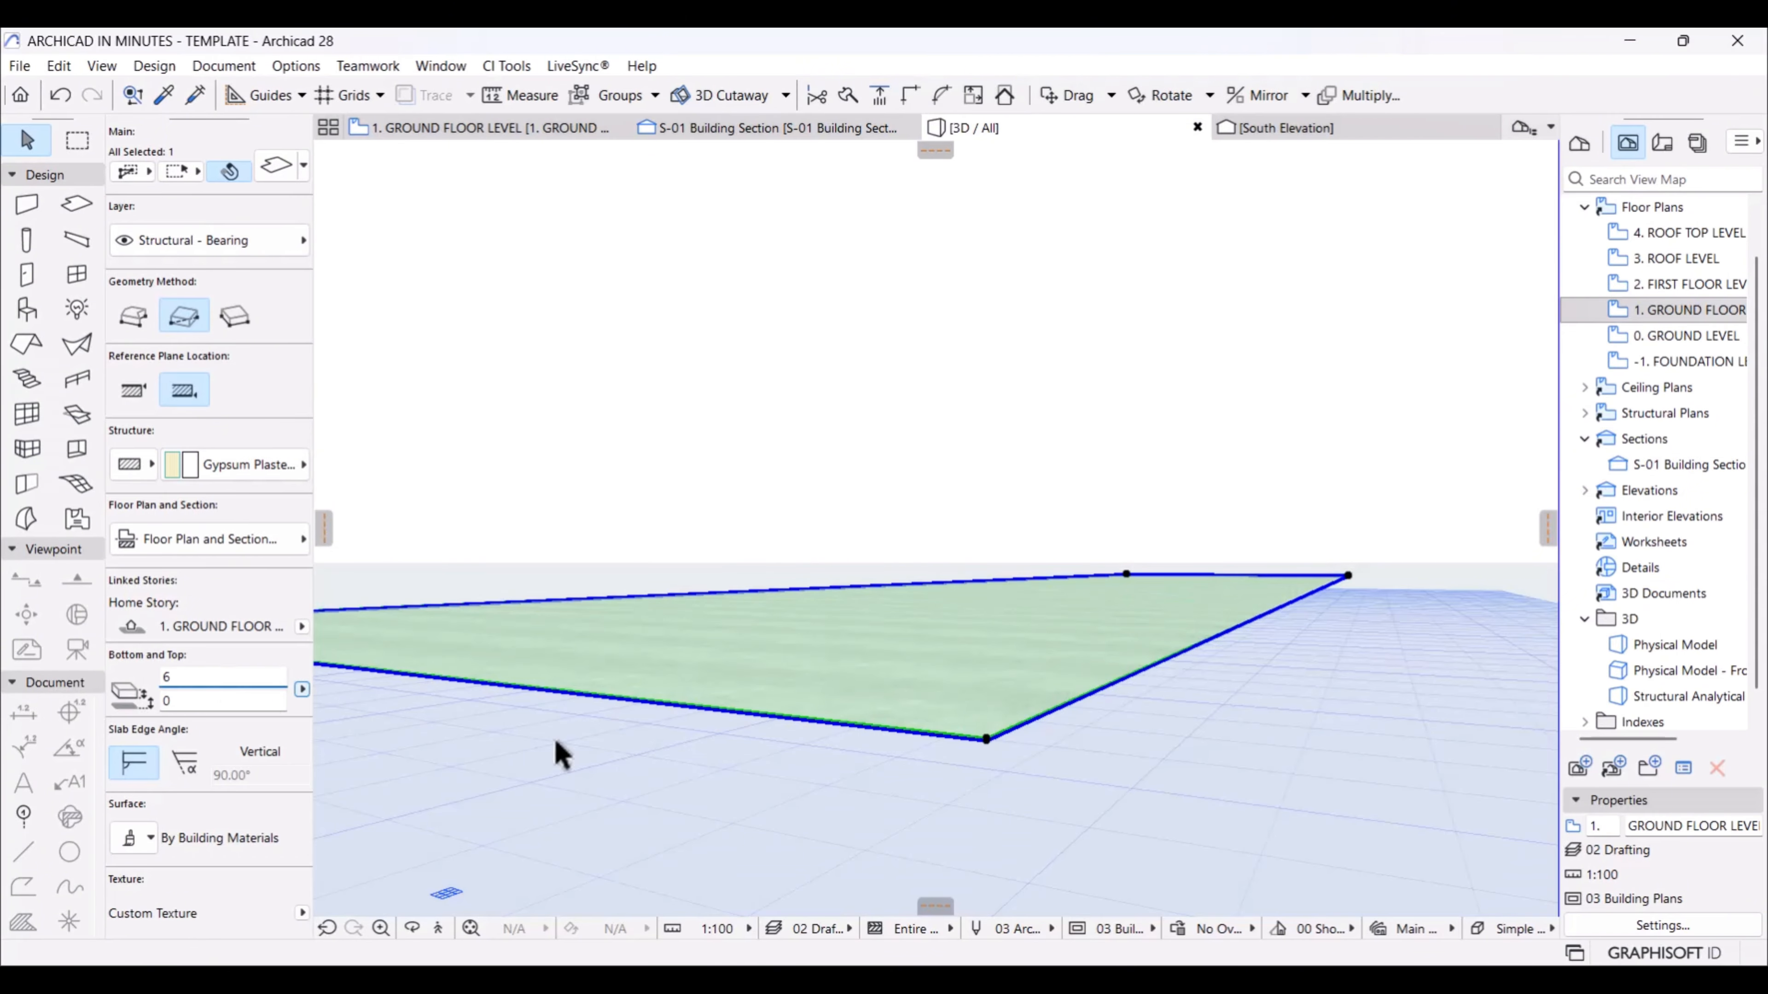
scroll(1085, 592, down, 6)
scroll(1054, 592, up, 4)
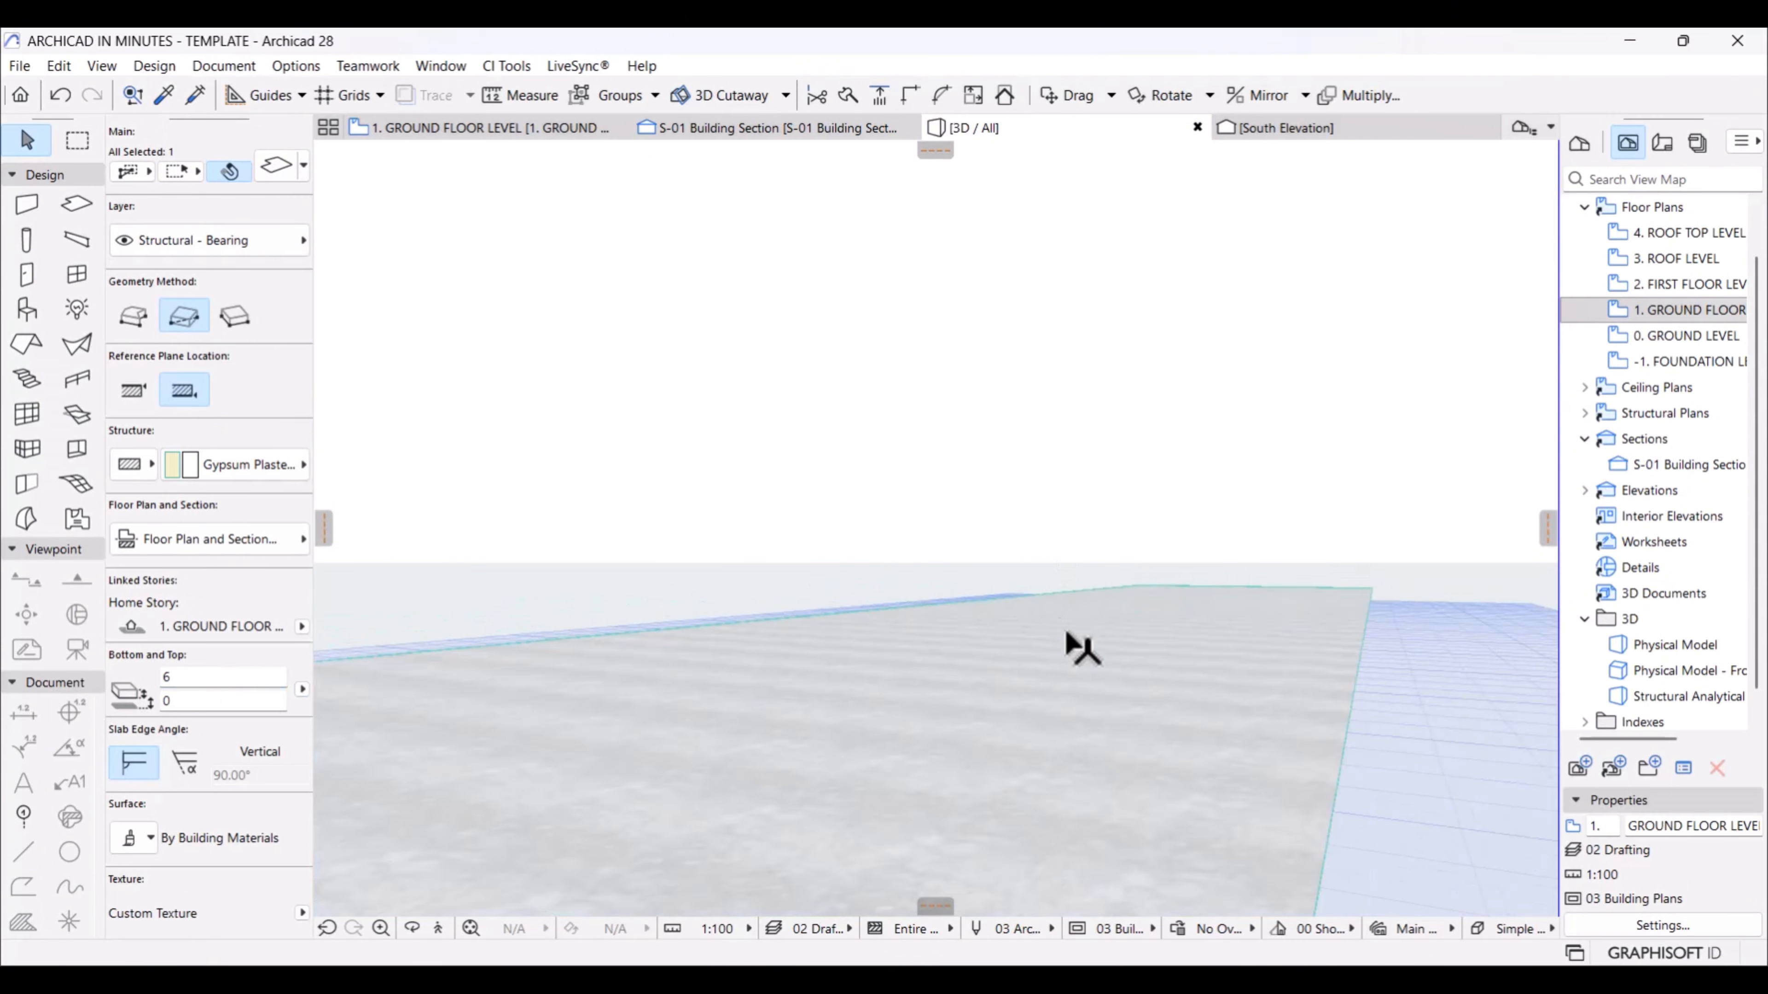
scroll(1073, 639, up, 3)
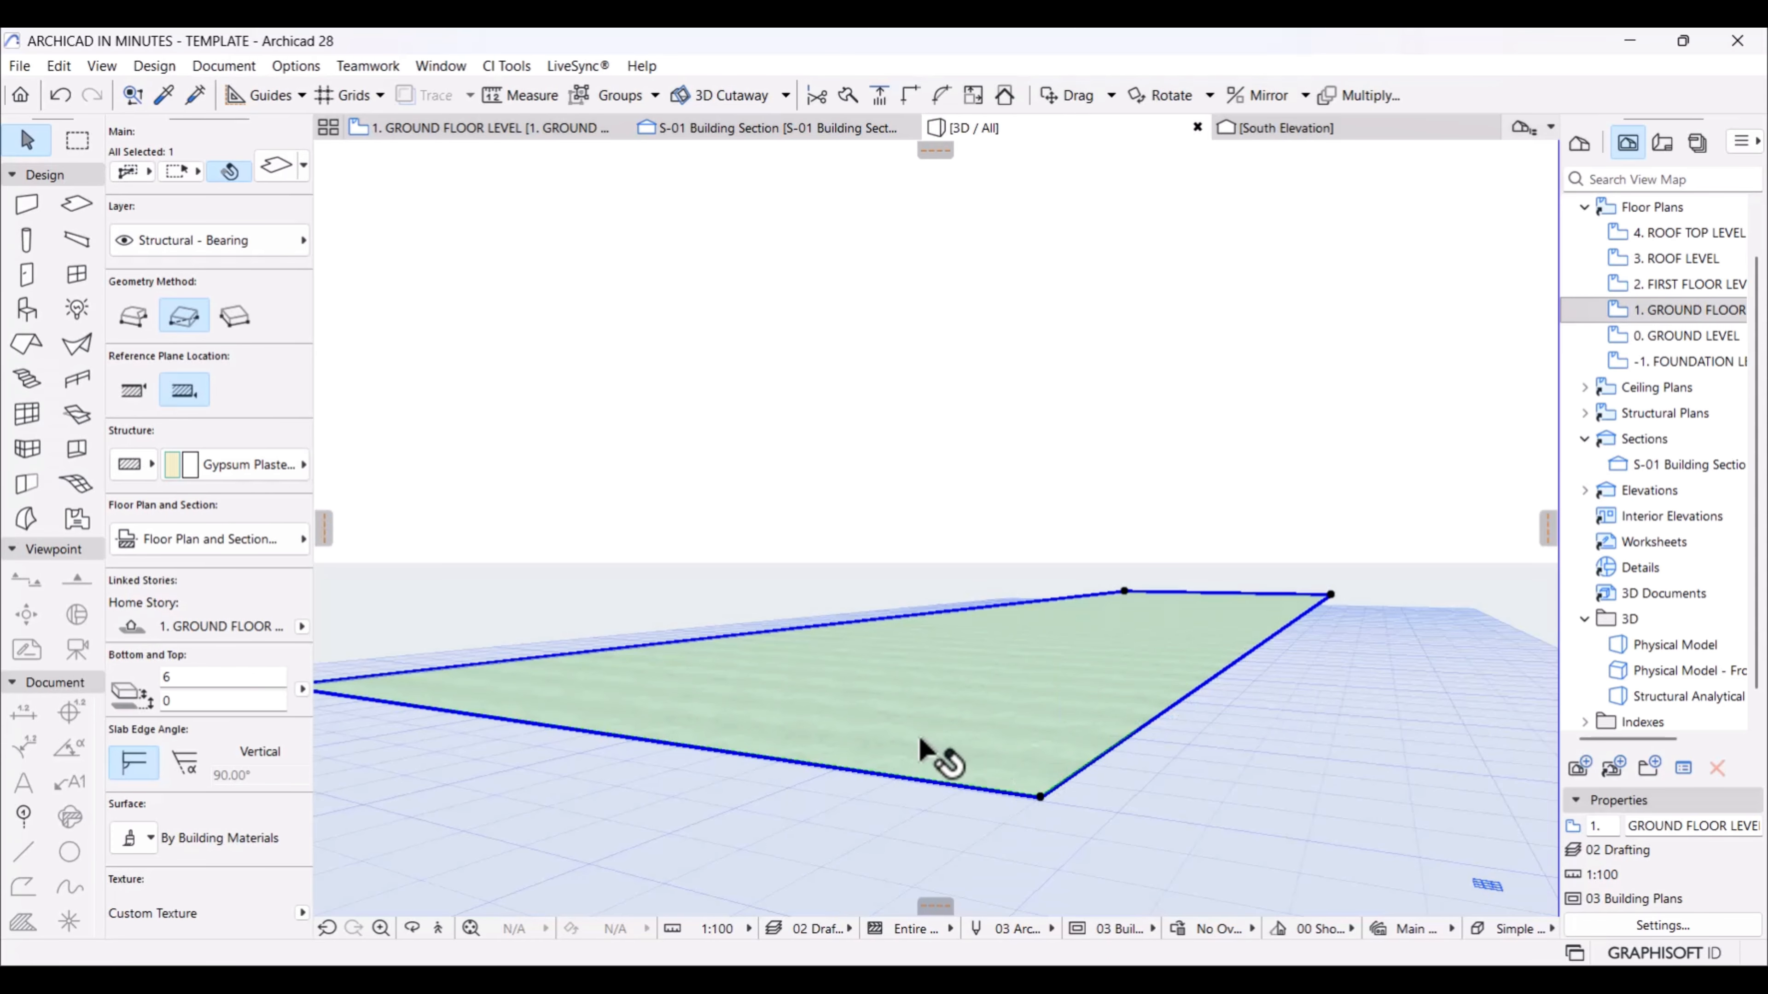
key(Escape)
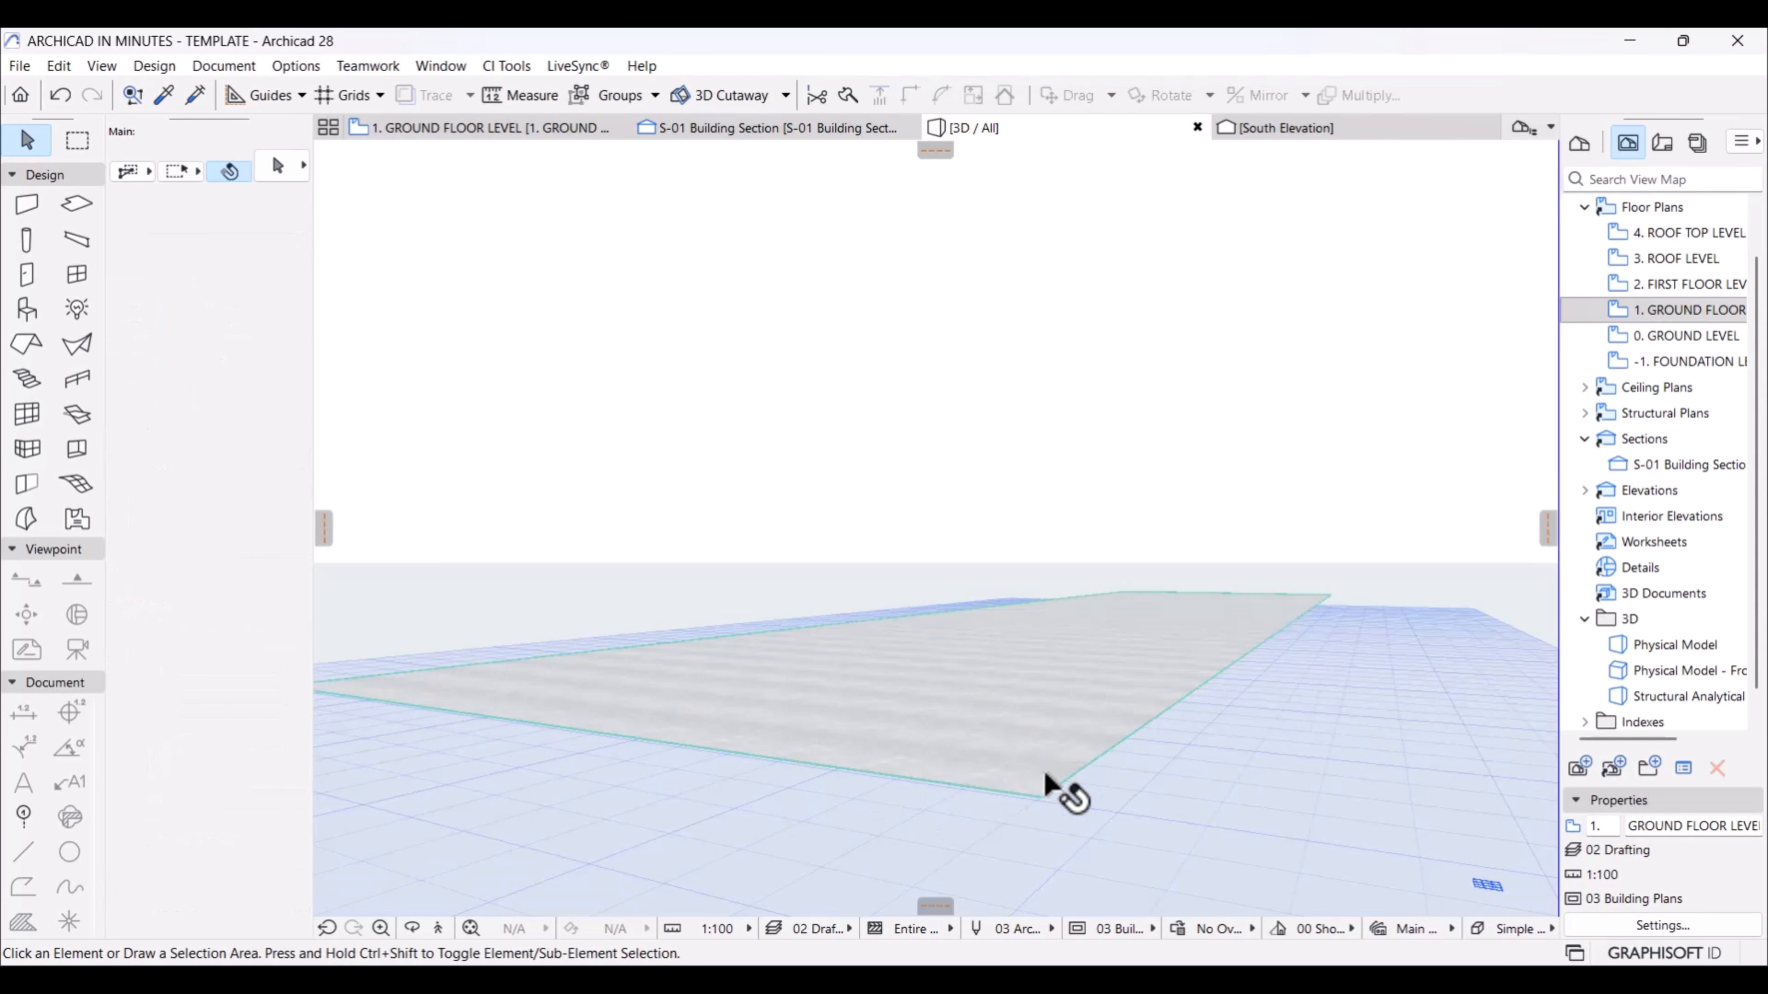
Step: Review the building materials available for the plasterboard slab on the ground floor plan
click(491, 132)
click(1138, 560)
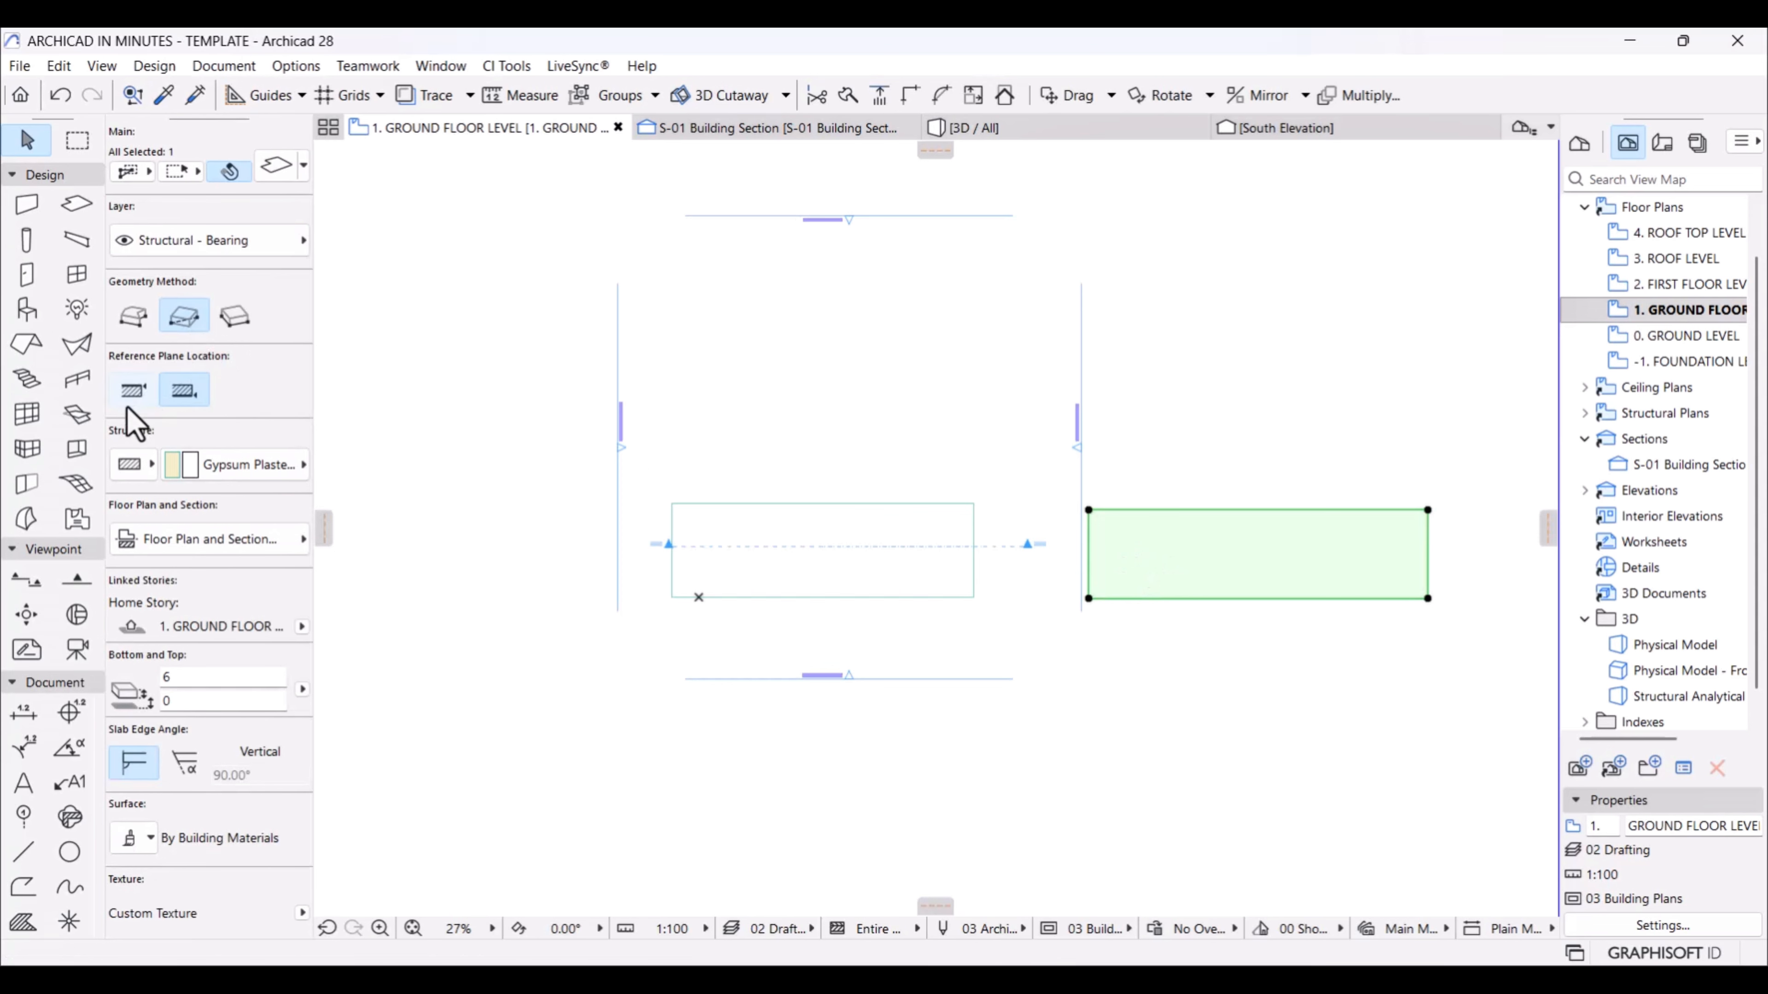
click(207, 465)
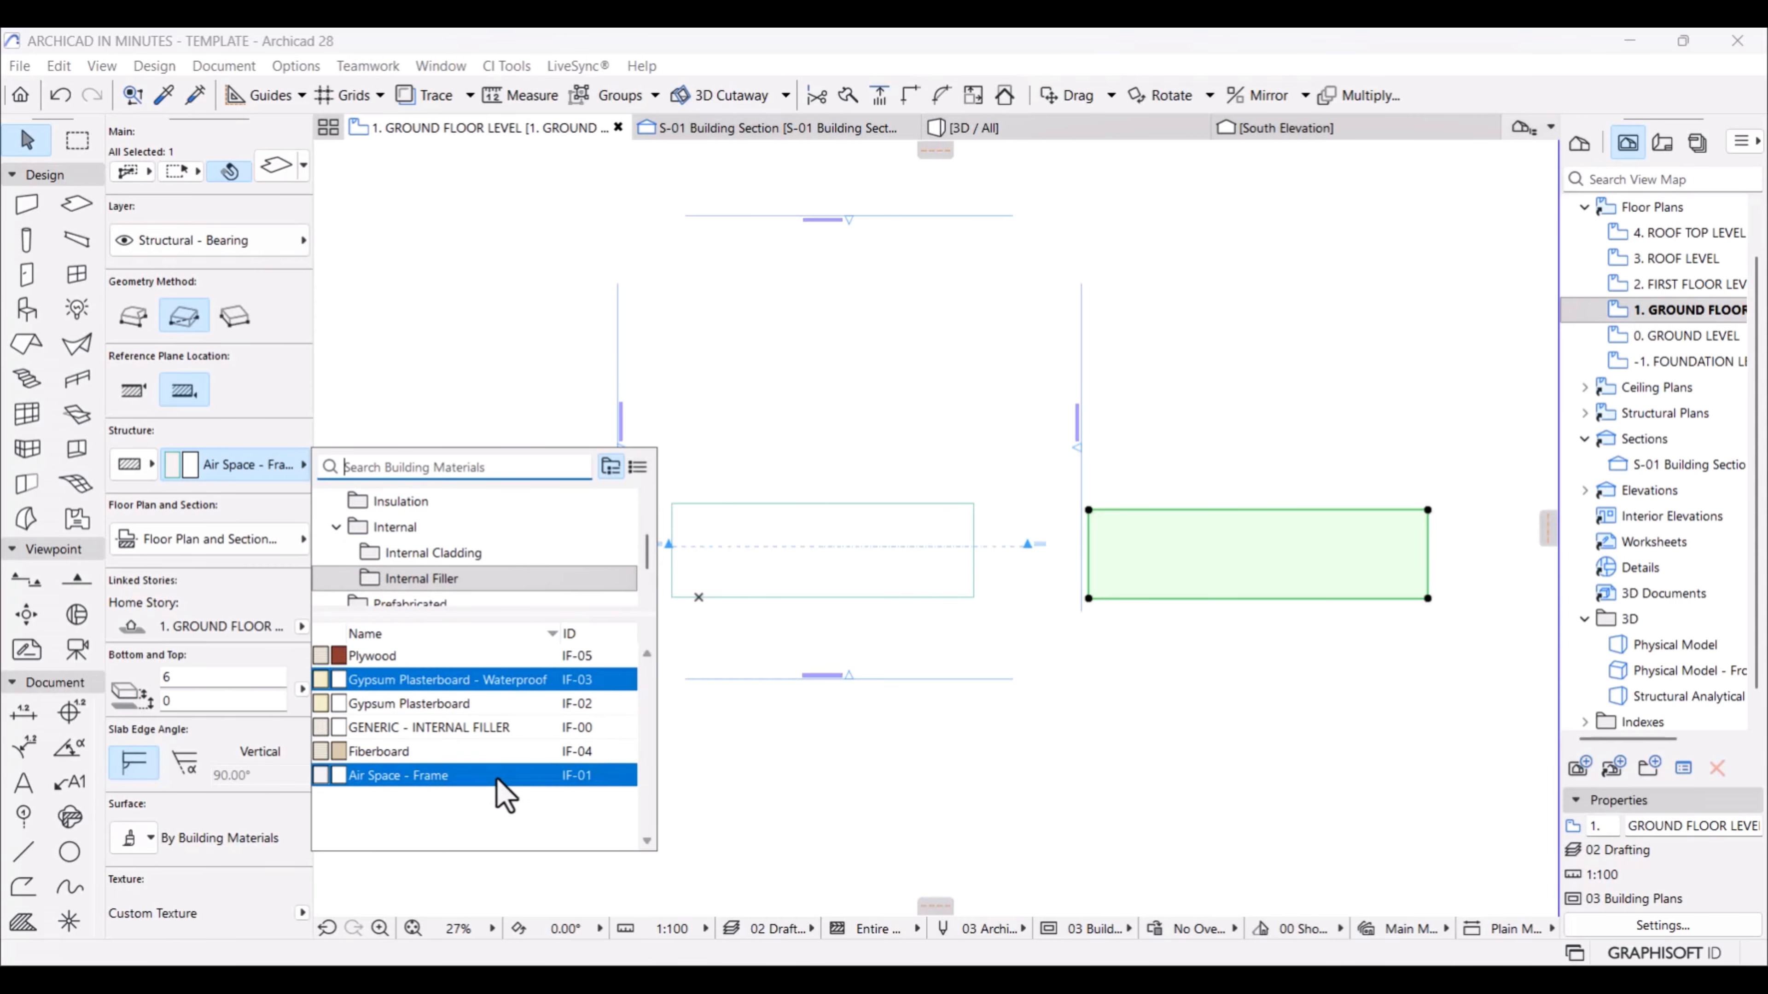
click(834, 752)
click(758, 757)
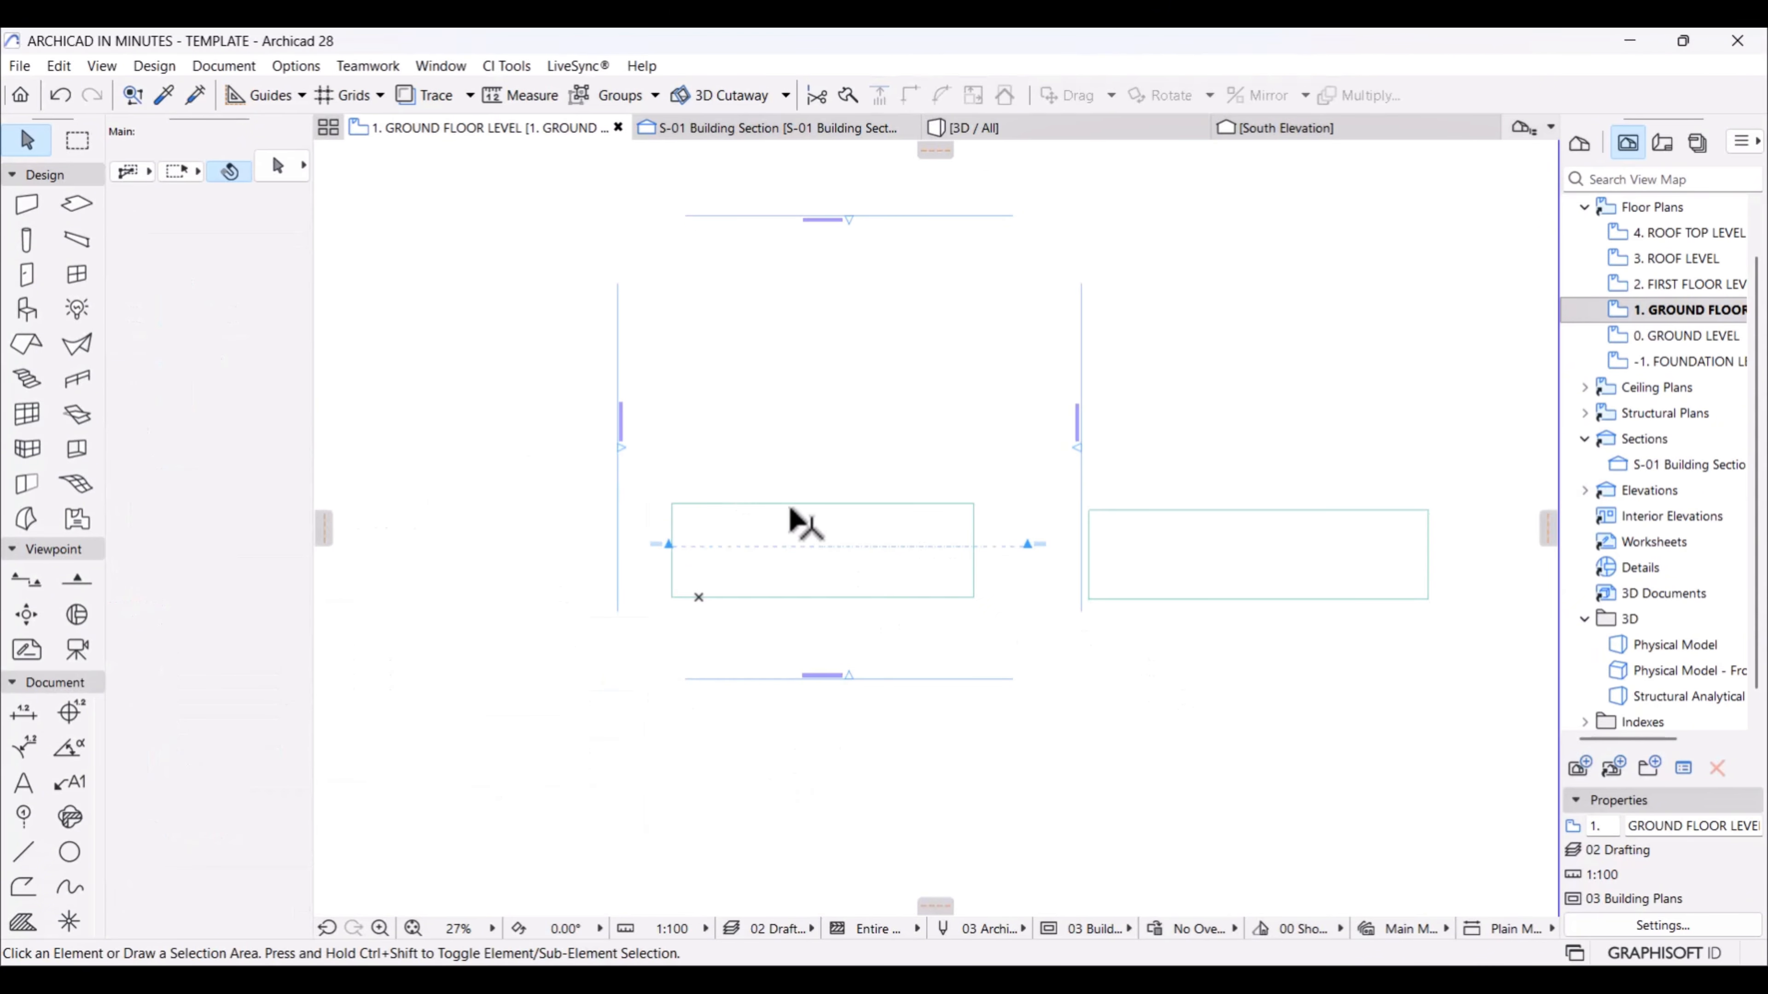
Step: Examine the model and the classification and properties sections of the slab default settings
double_click(75, 205)
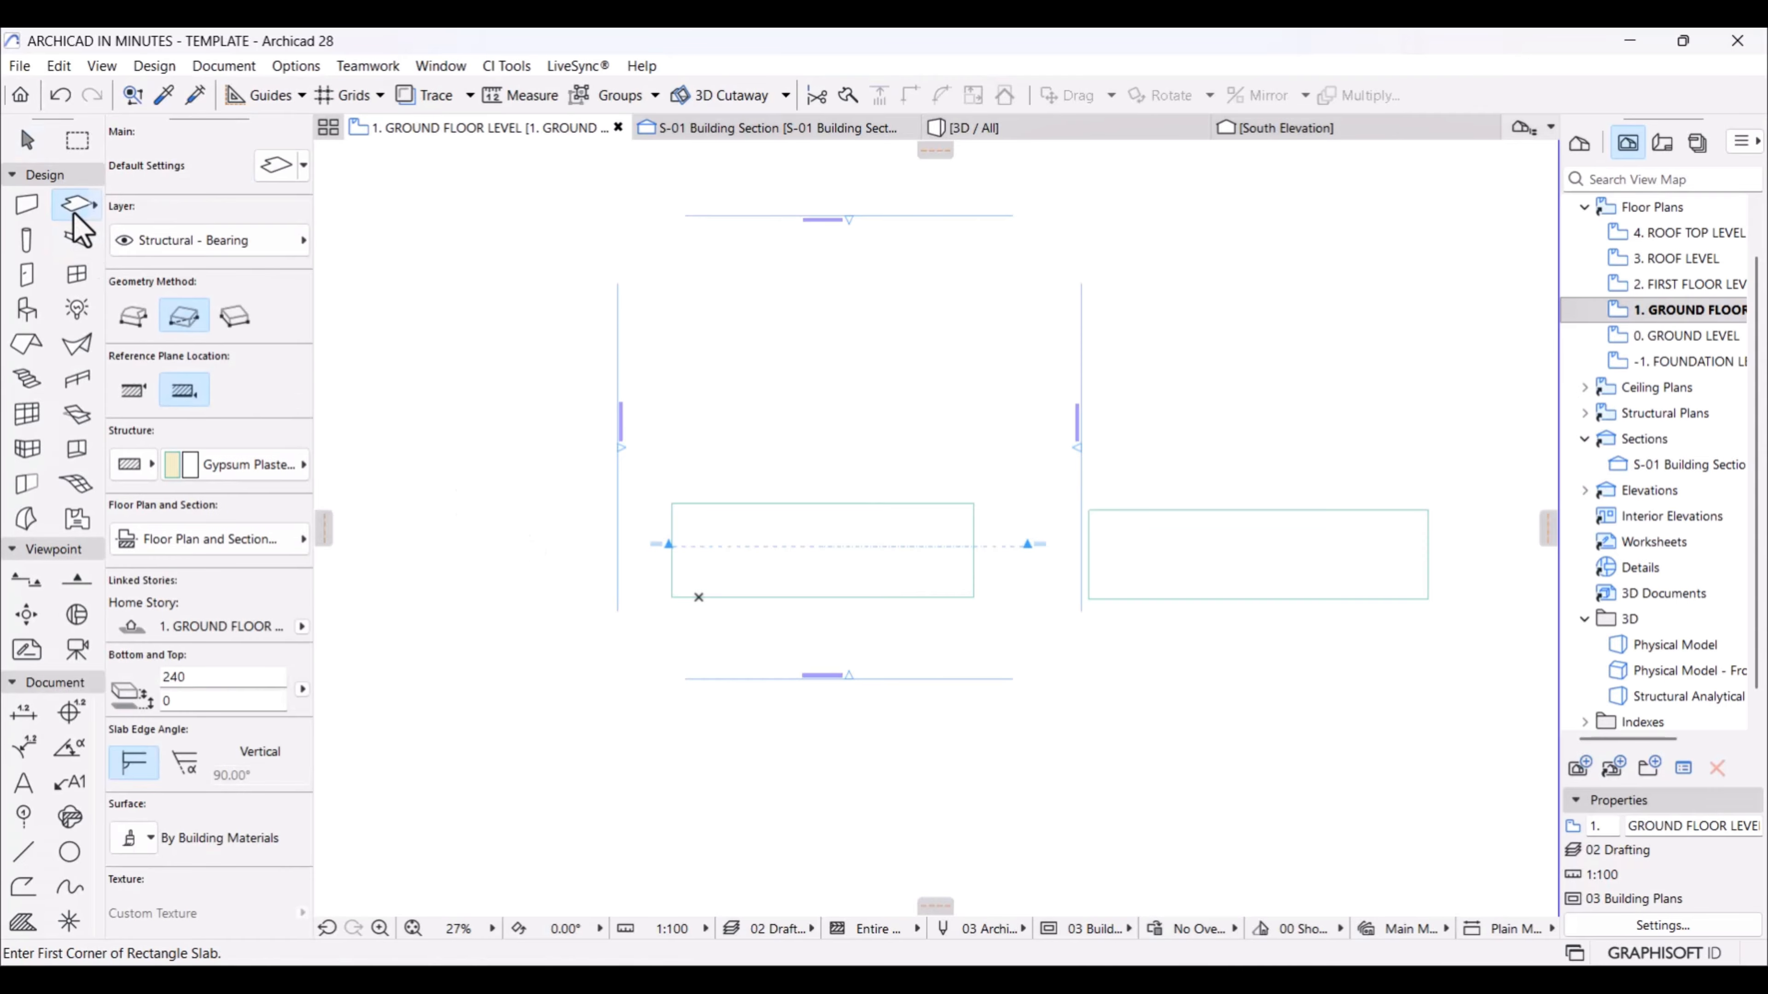
click(804, 143)
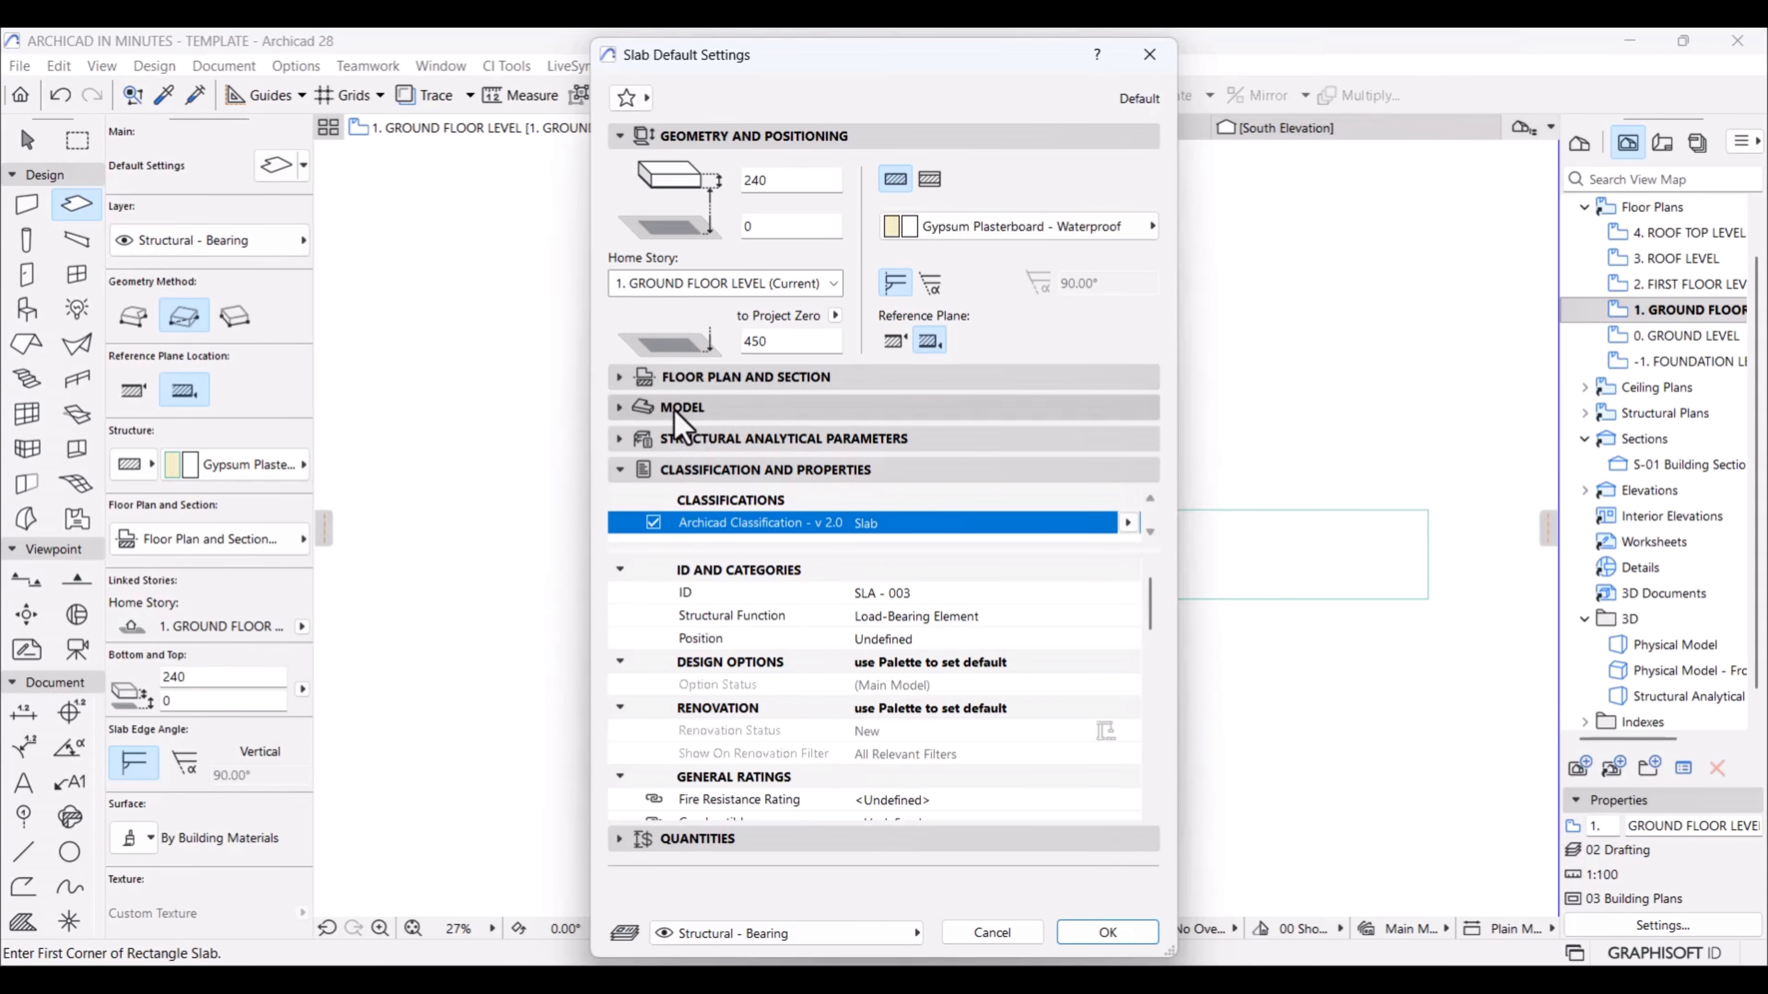
click(689, 411)
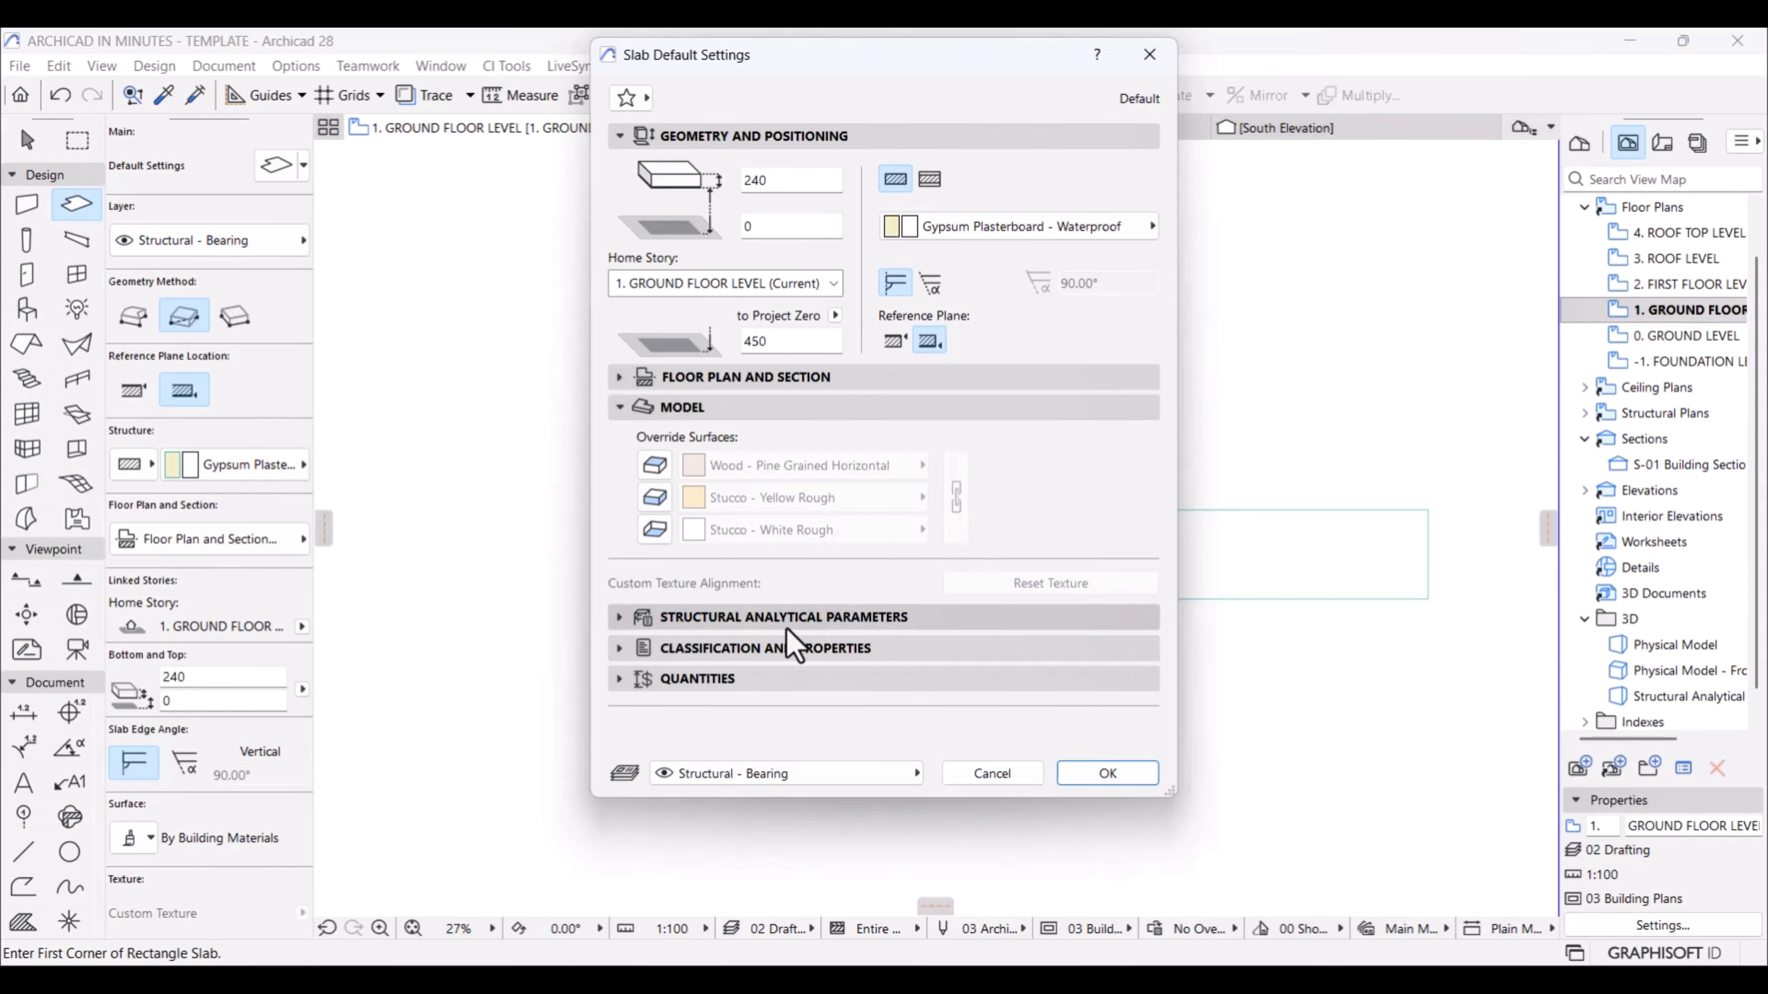
click(793, 647)
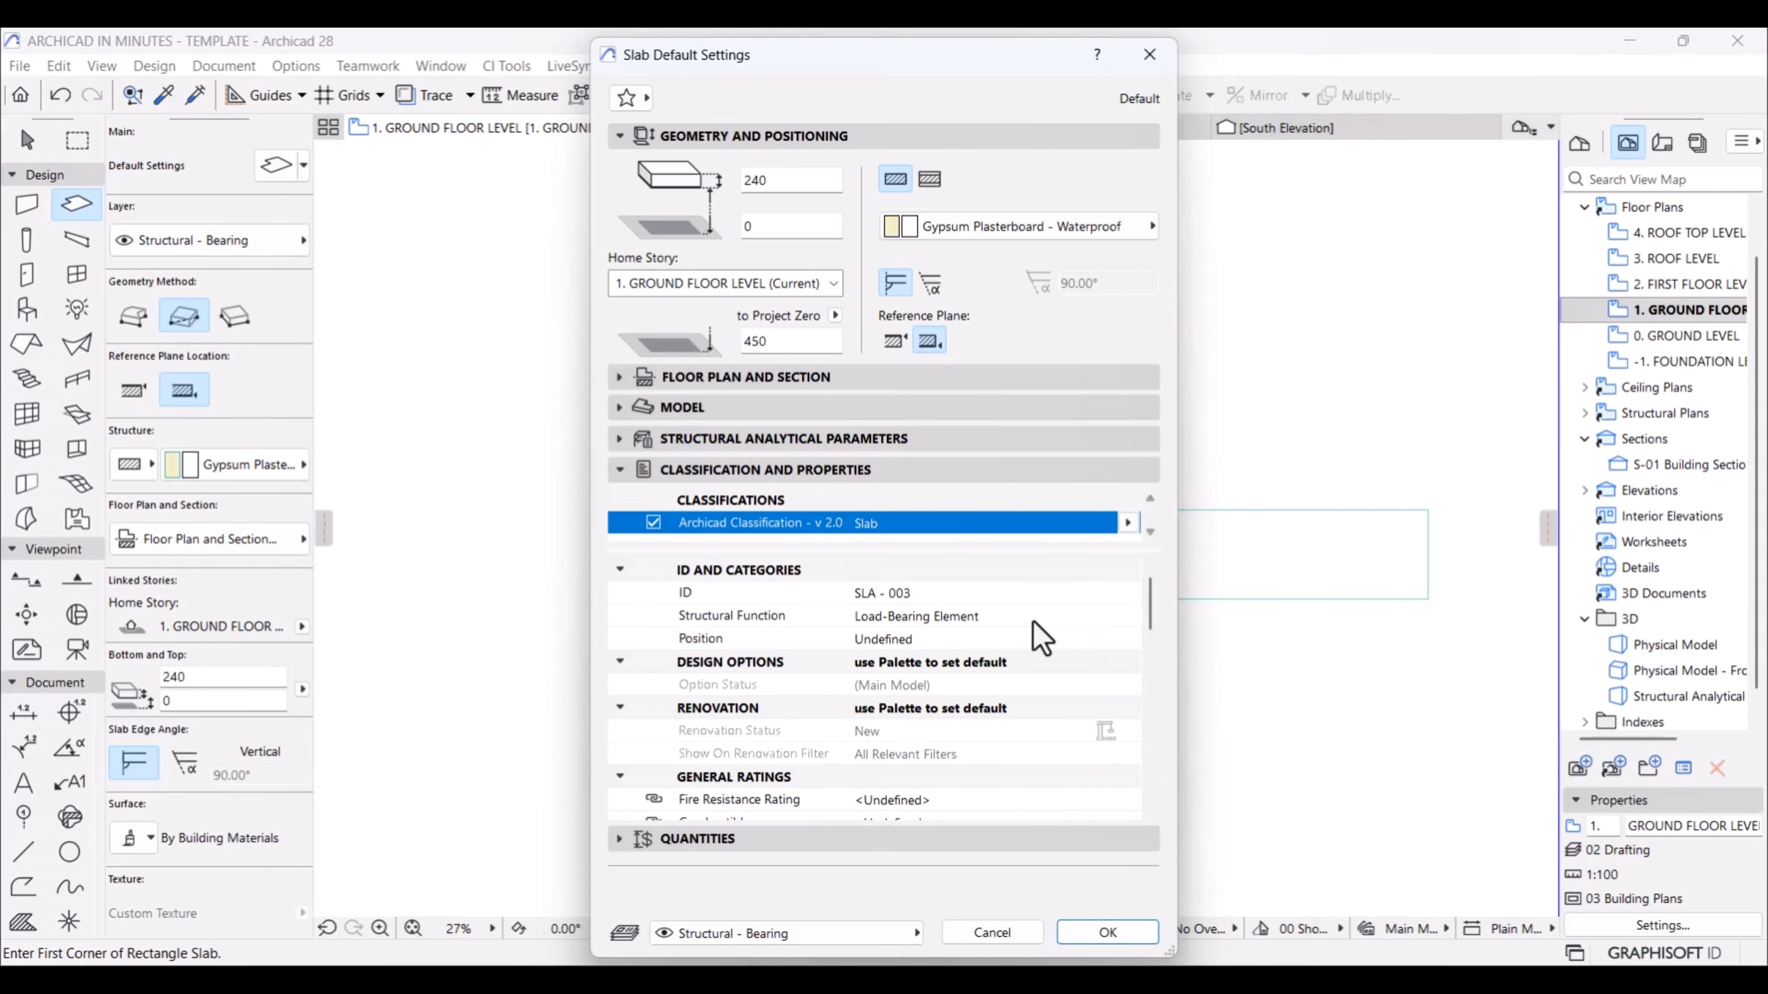
key(Escape)
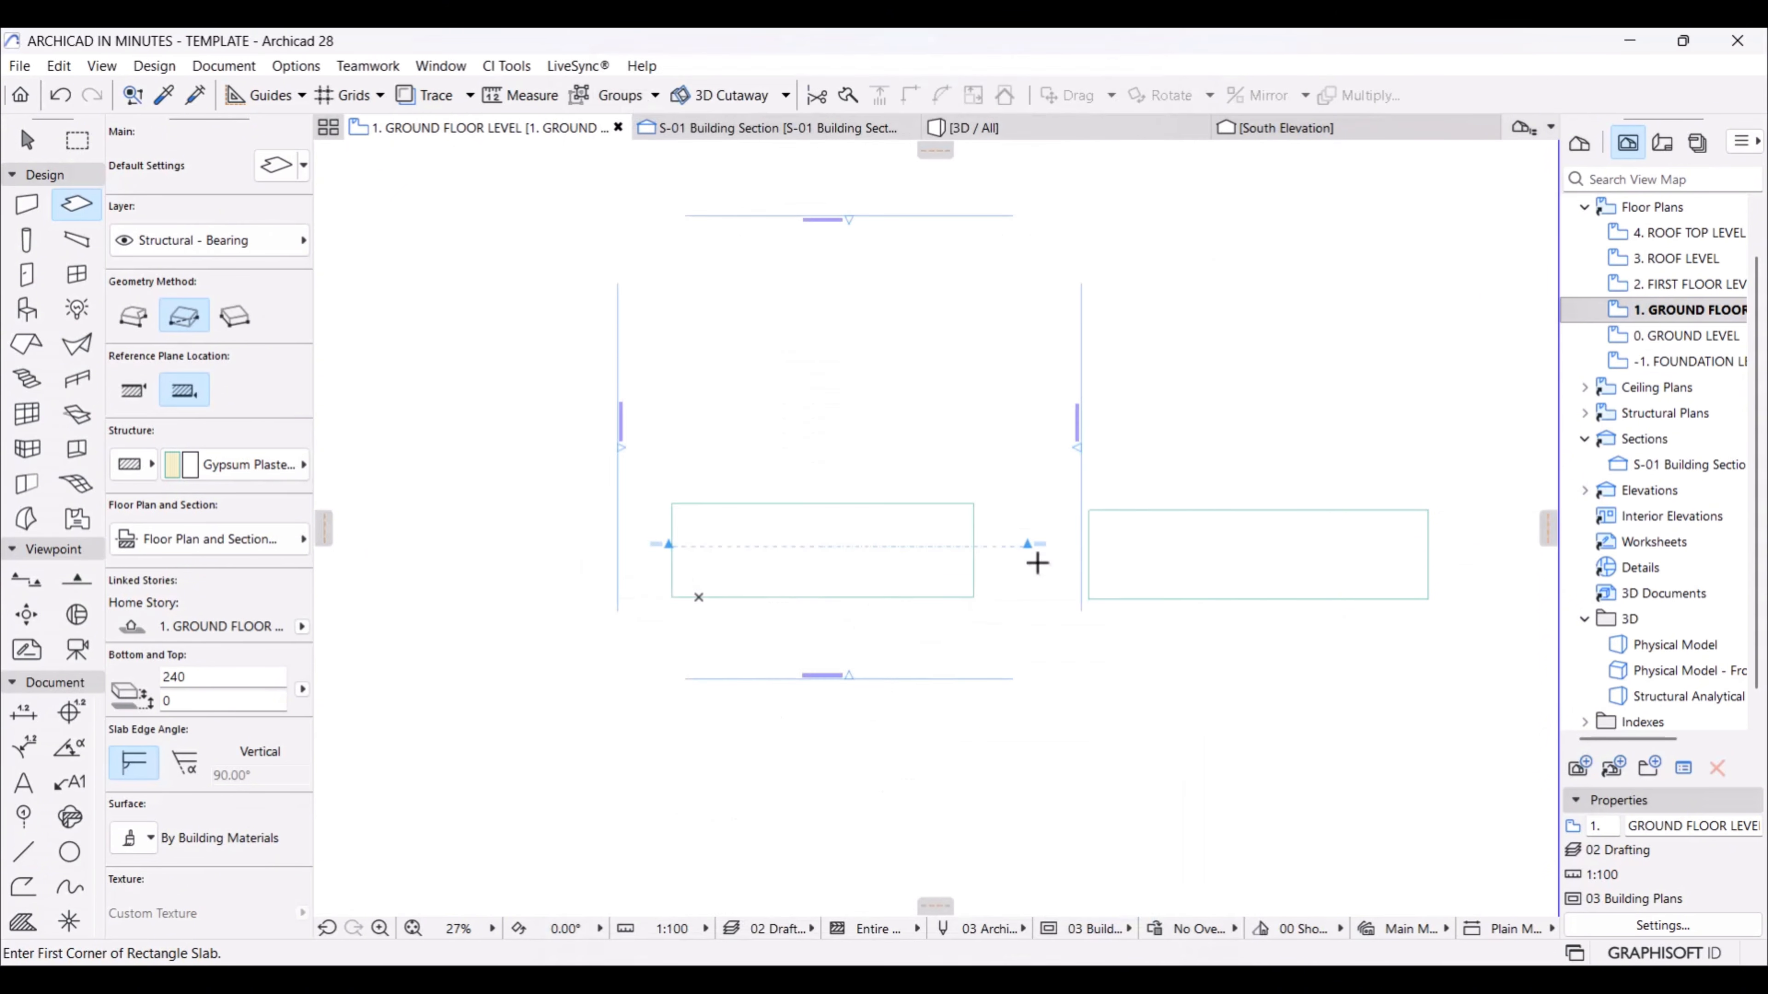
key(Escape)
Step: Set the plasterboard slab's structural function to Non-Load-Bearing Element
click(1155, 576)
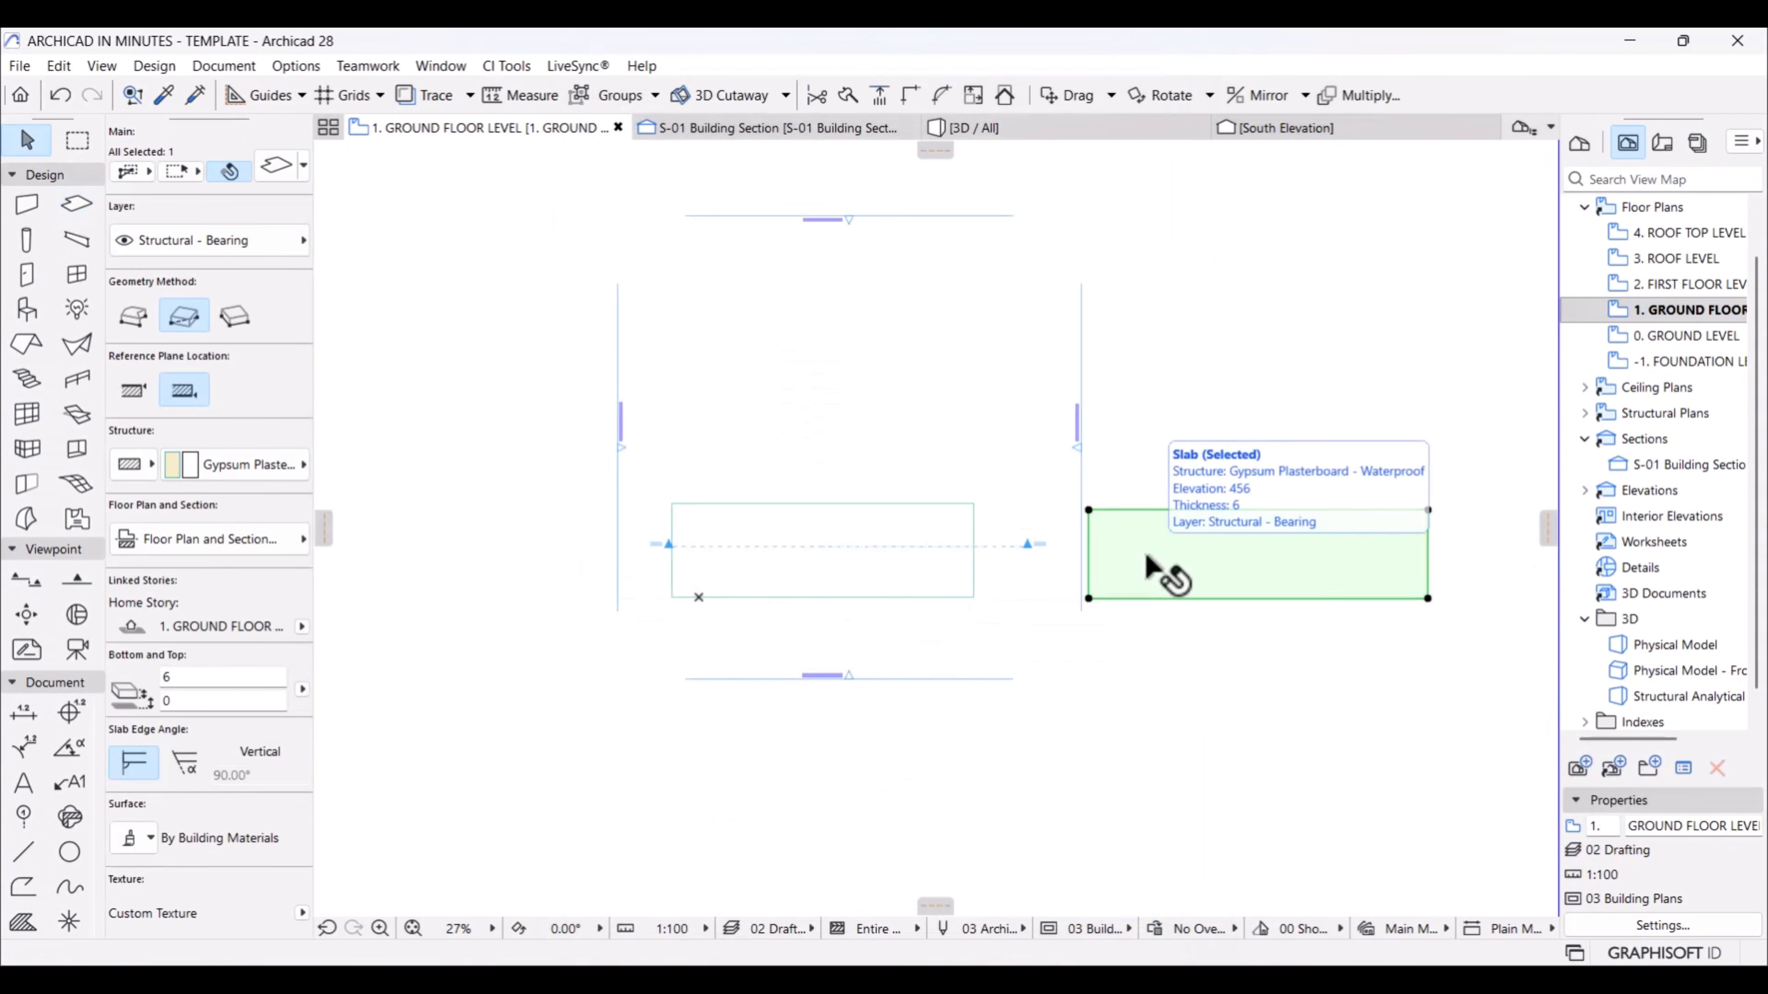
click(279, 171)
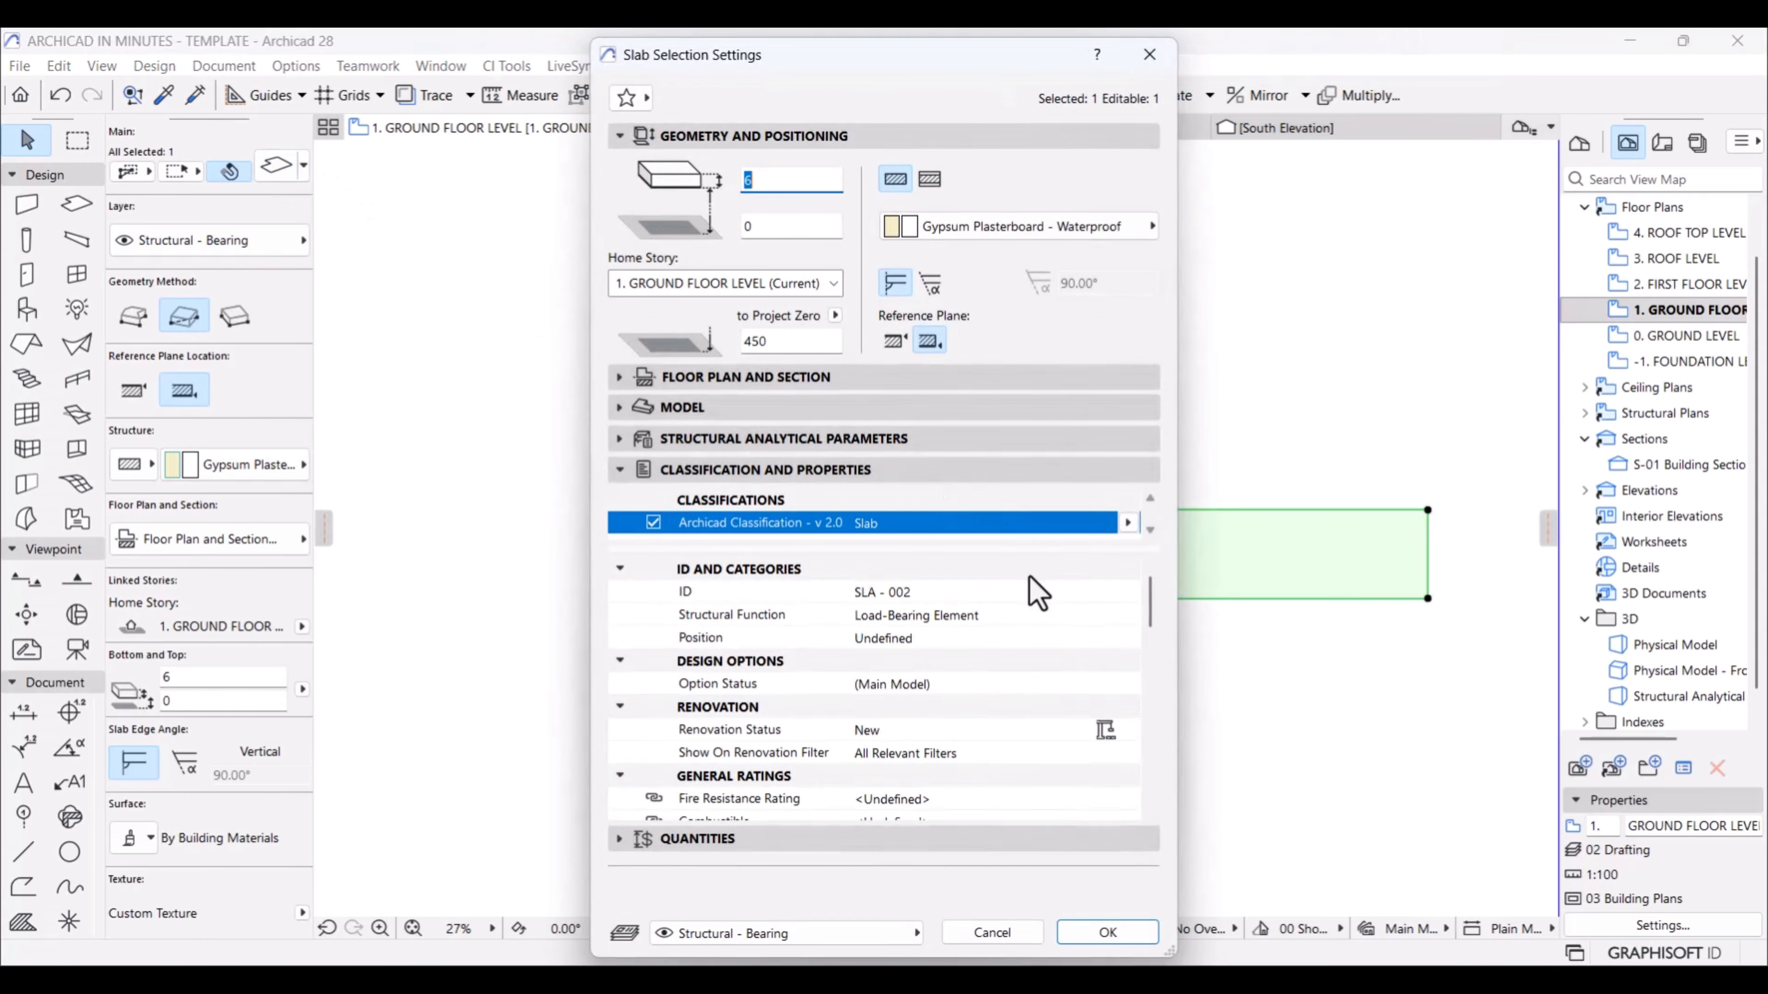
click(1076, 617)
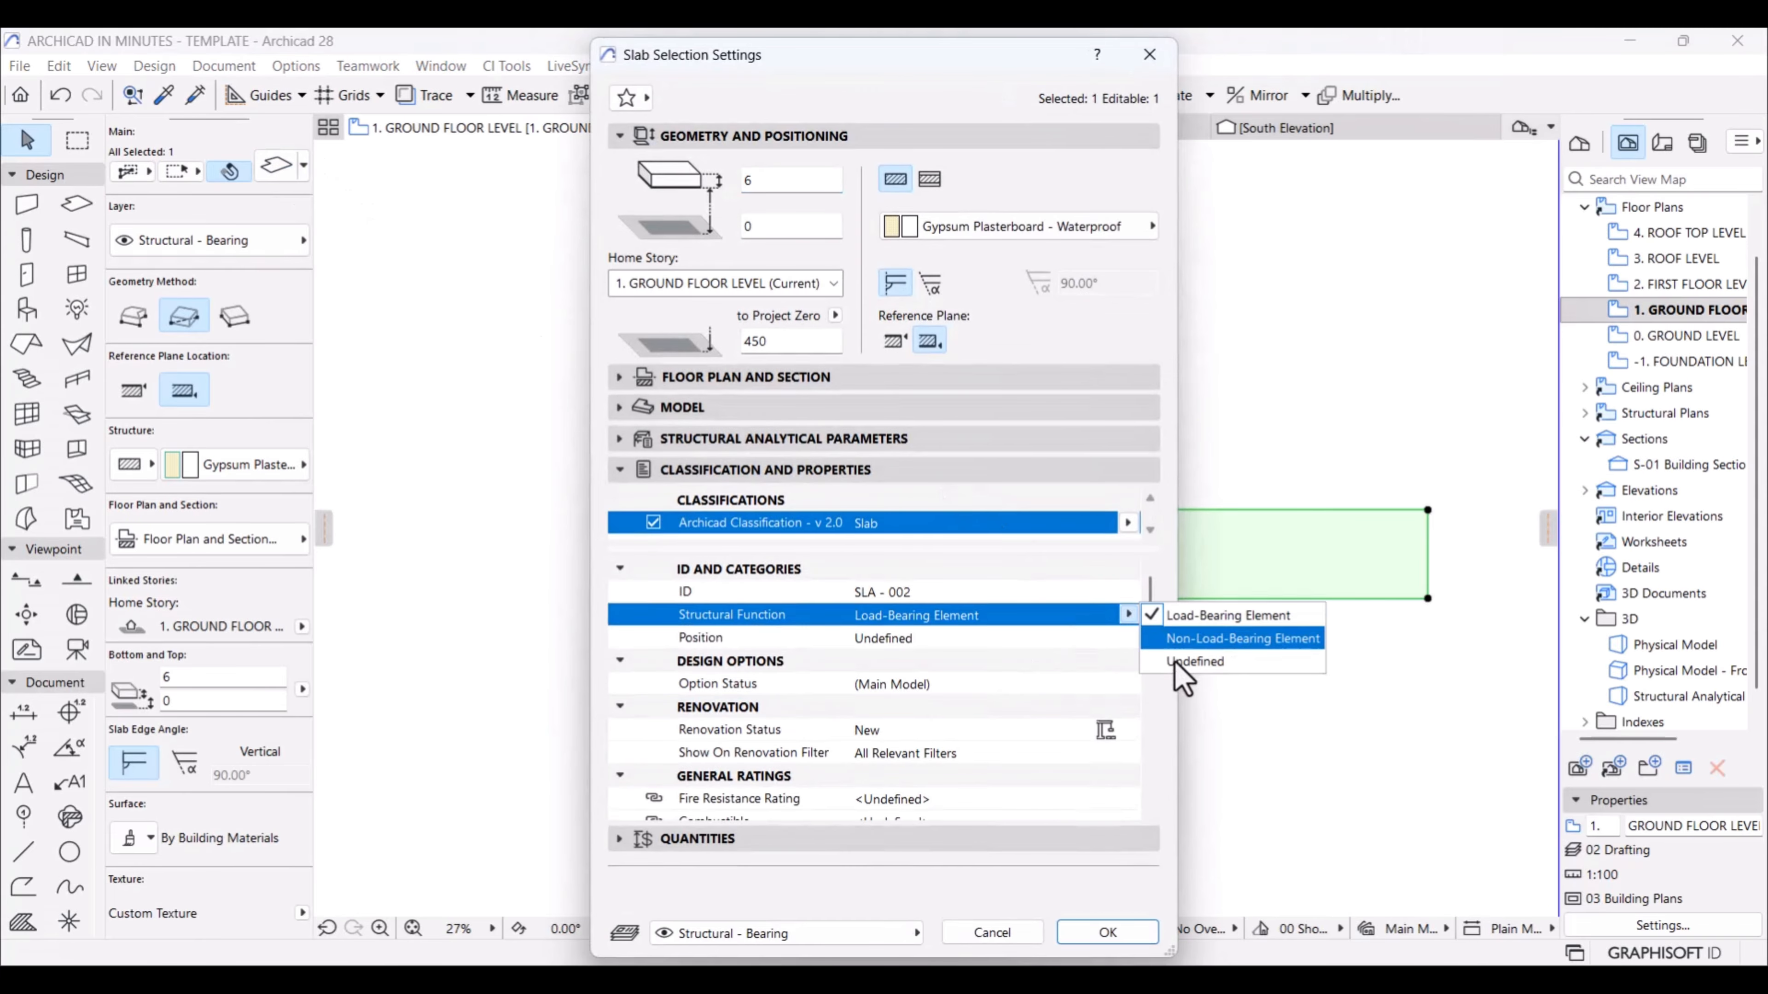
click(1183, 639)
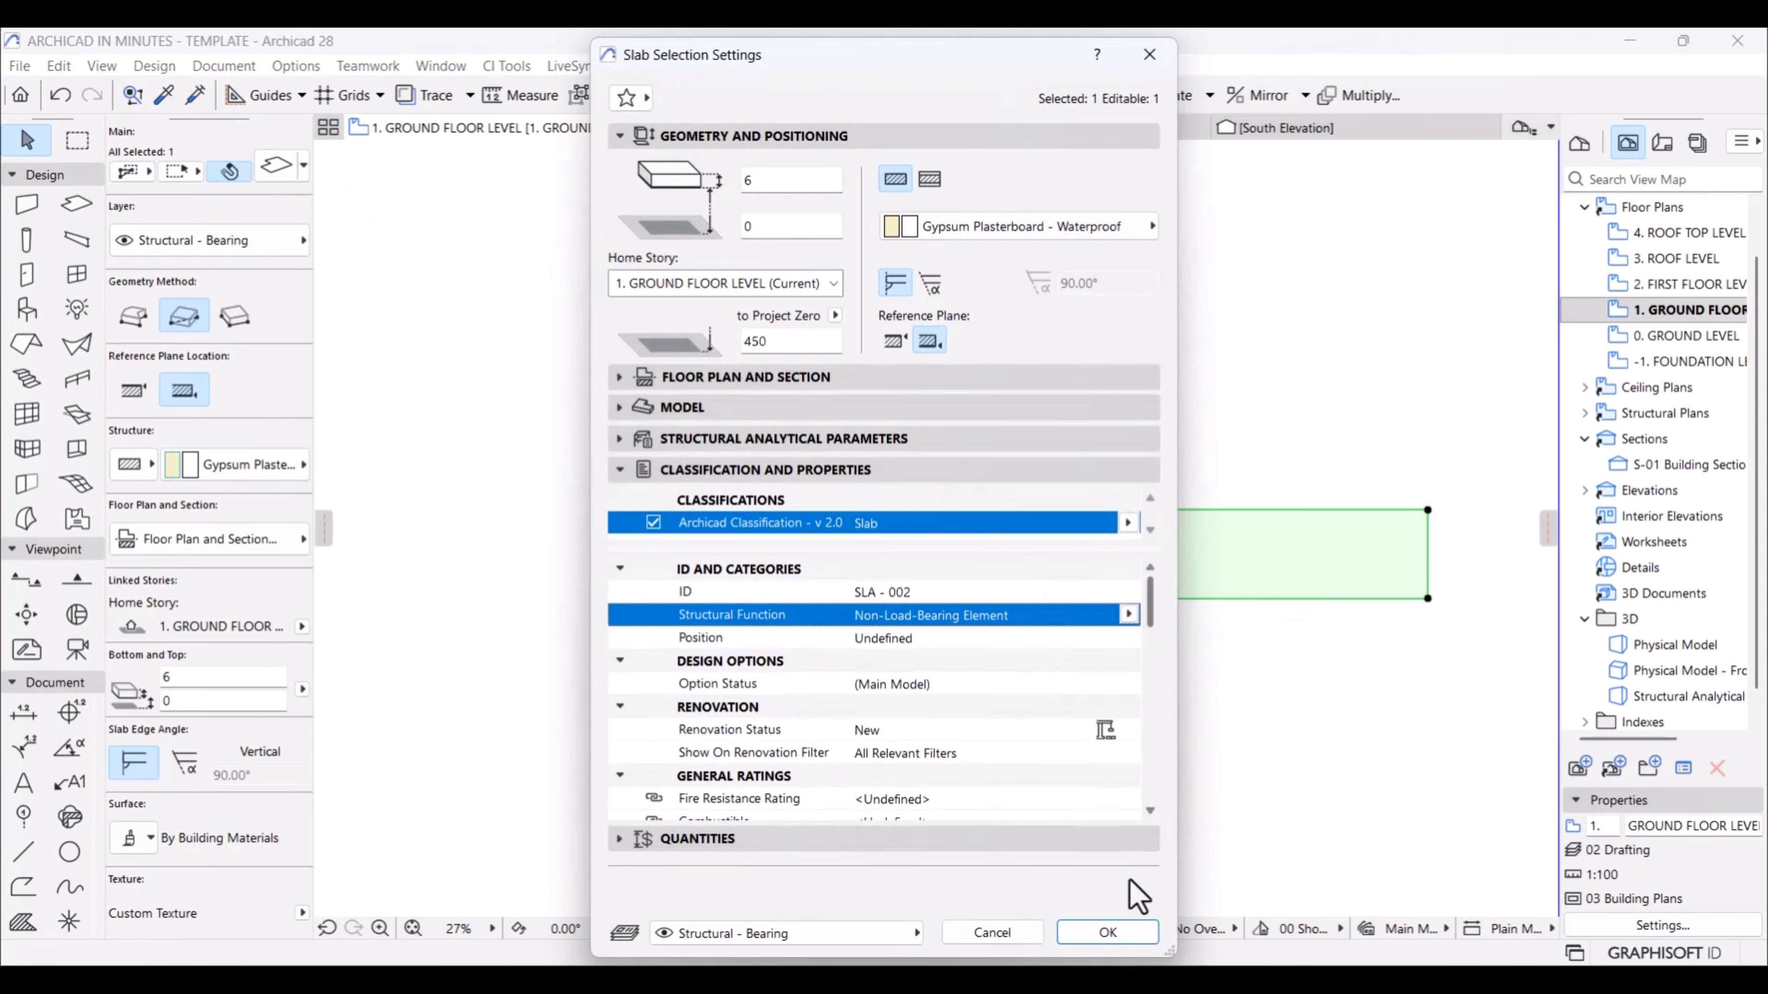
click(1123, 933)
Step: Check the structural function of the original composite ground floor slab in its selection settings
click(785, 523)
click(286, 174)
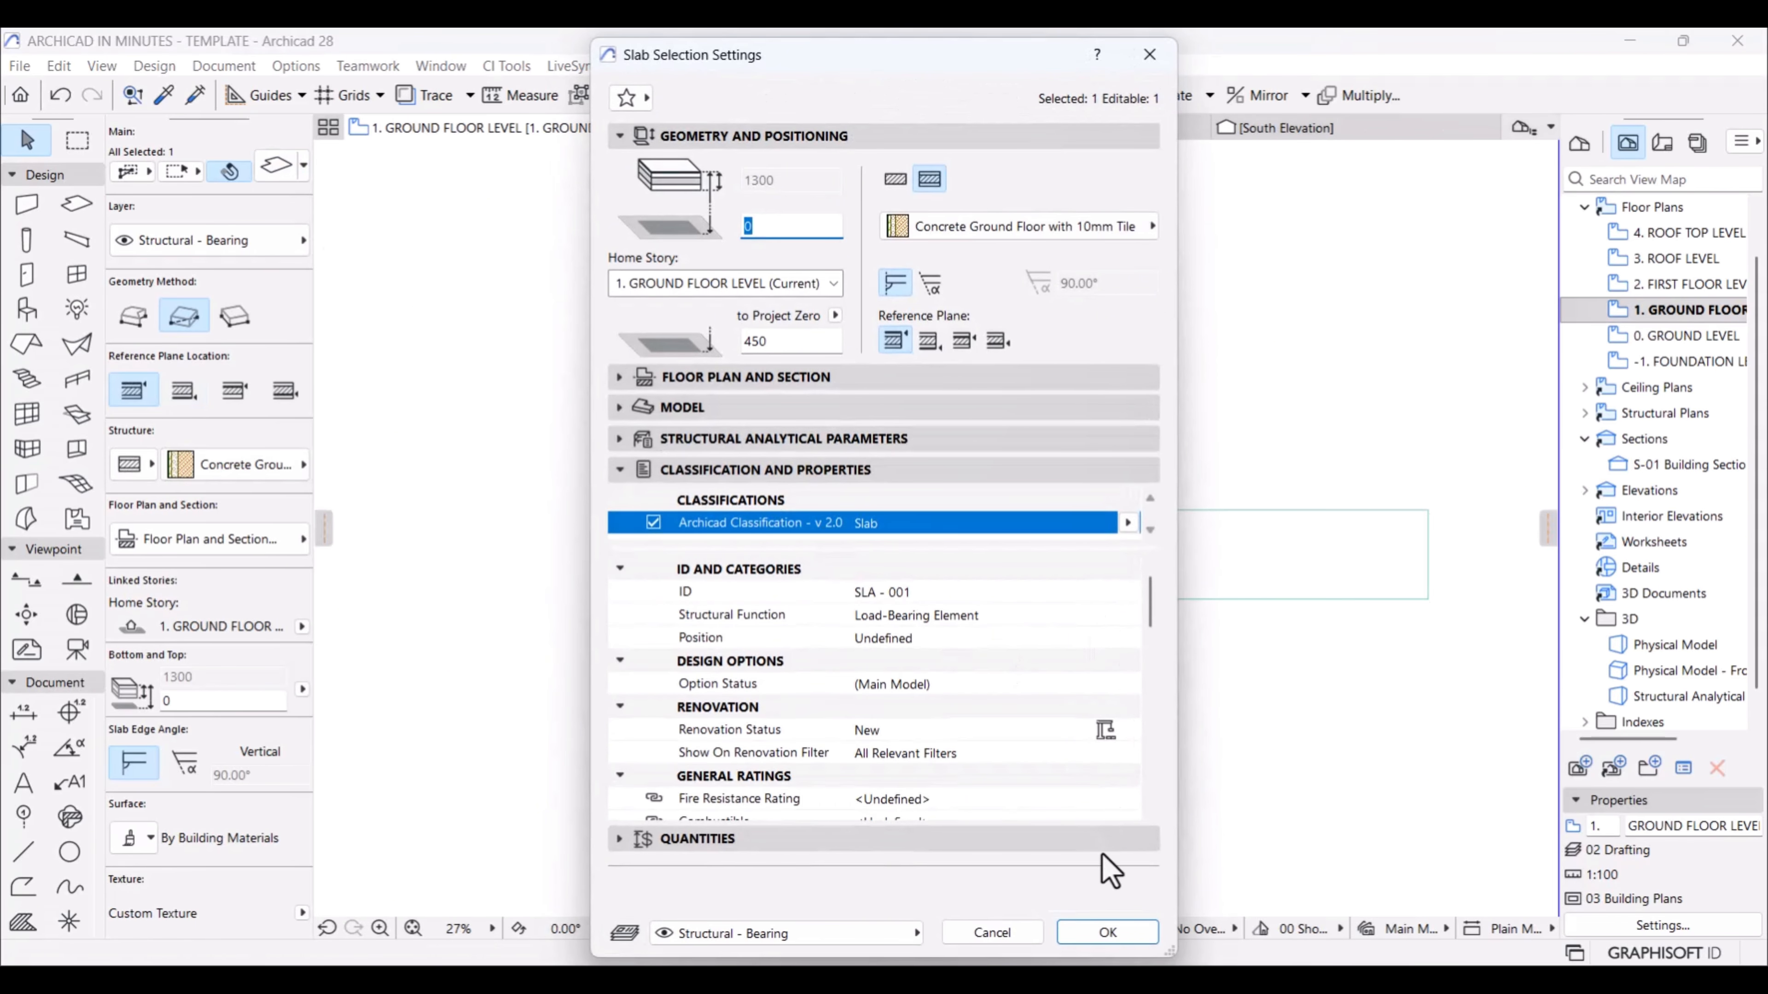
key(Return)
click(1117, 654)
scroll(696, 428, down, 4)
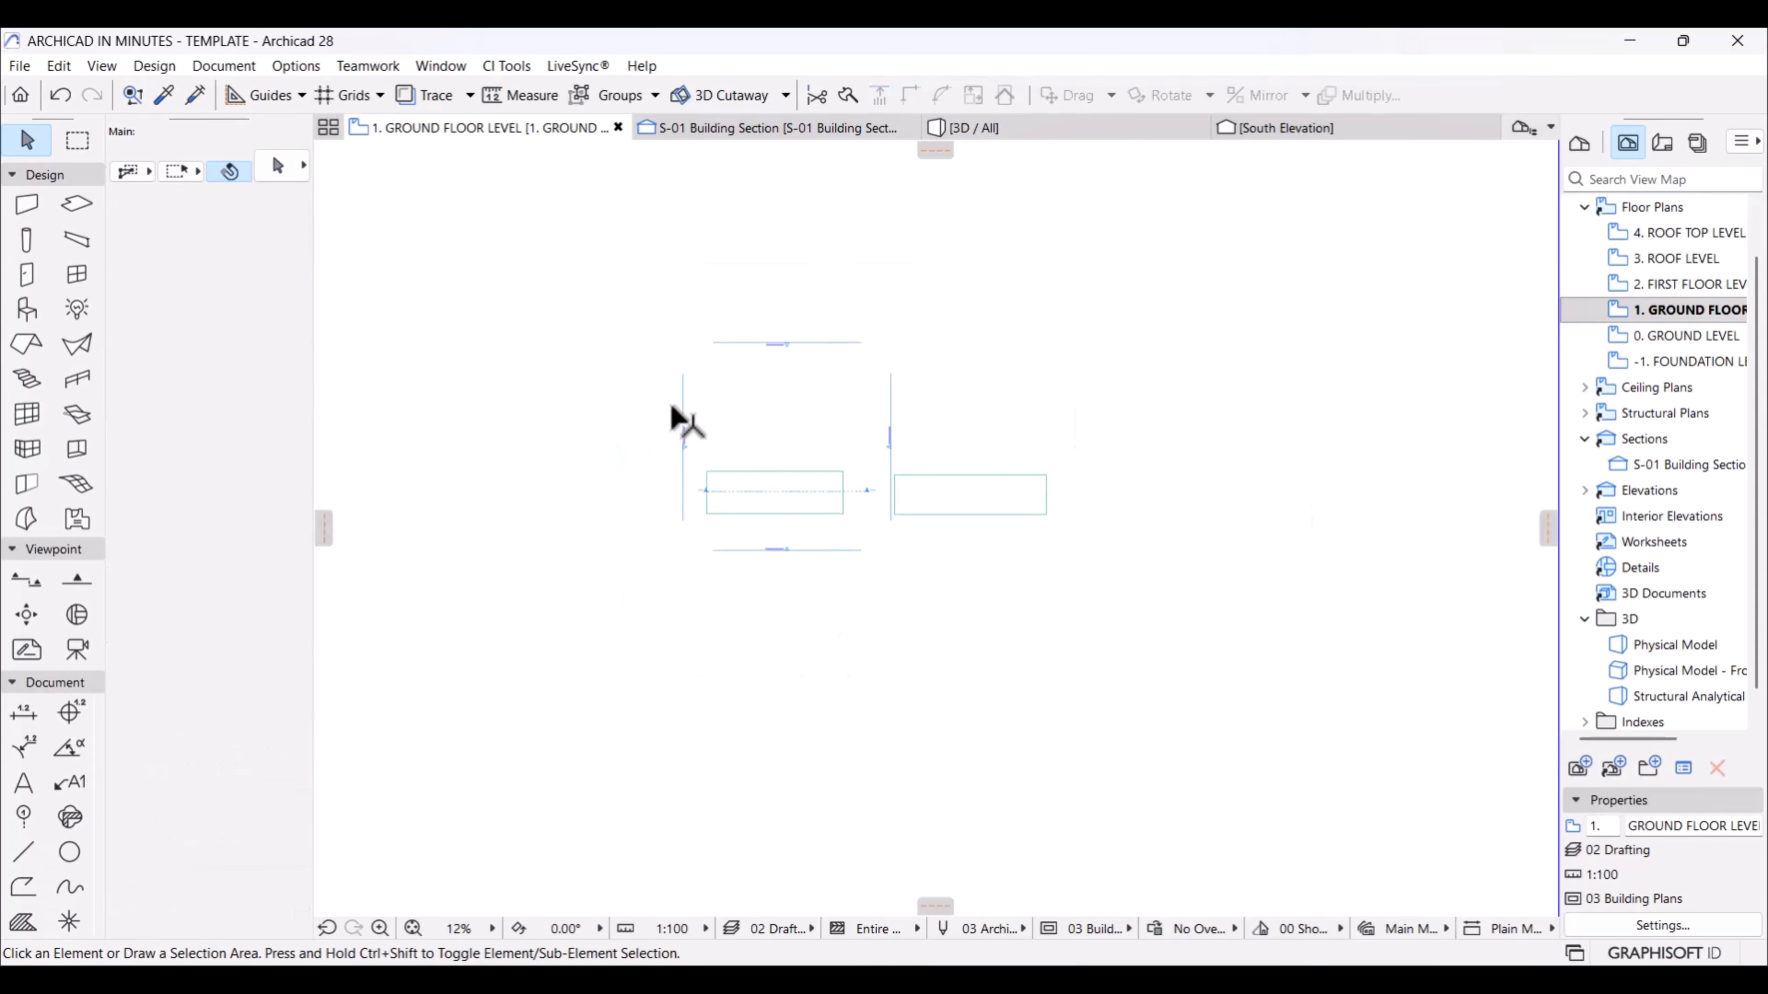